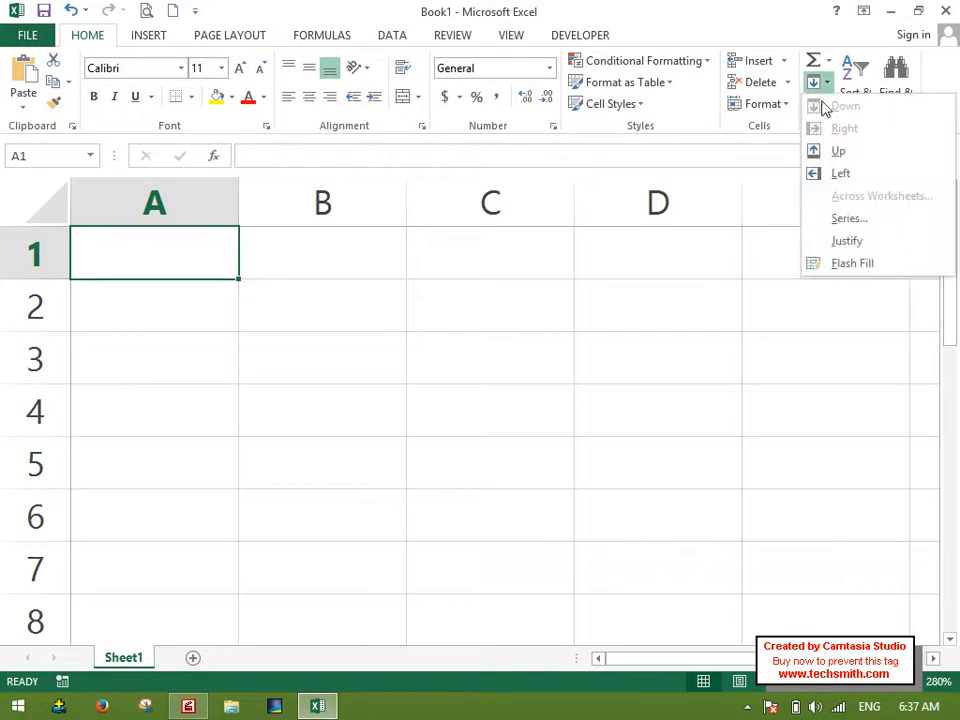
key(Escape)
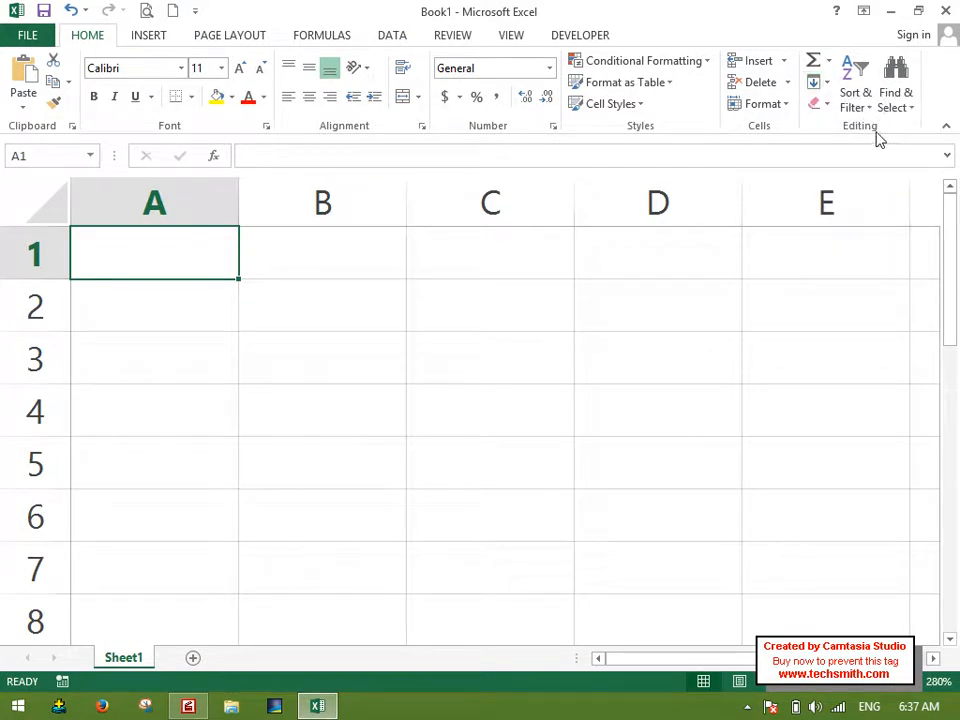
click(829, 62)
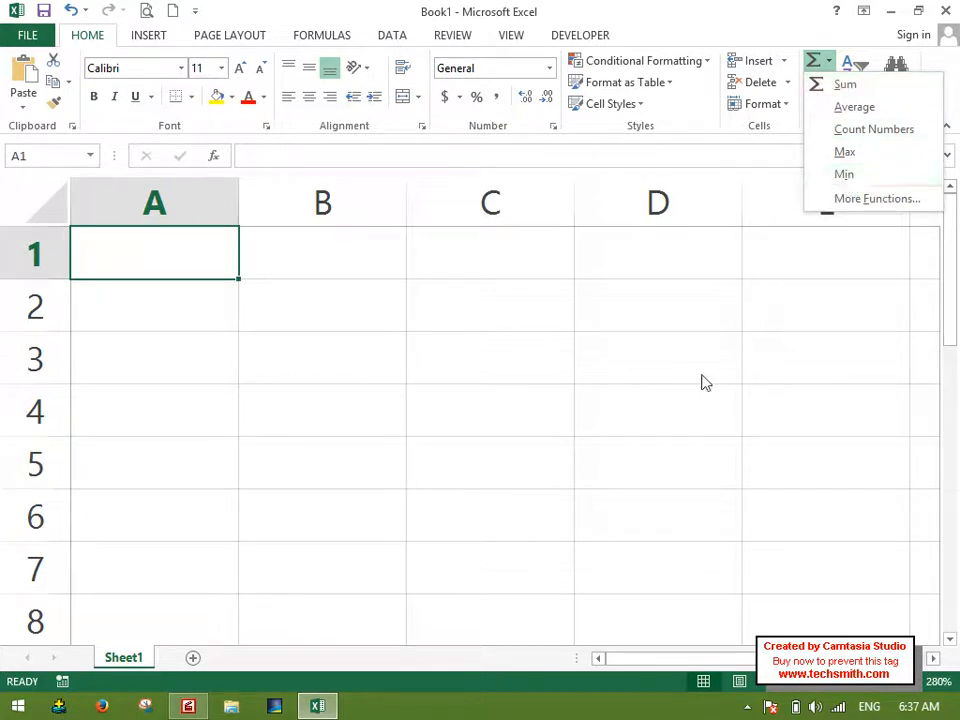
click(321, 203)
click(322, 35)
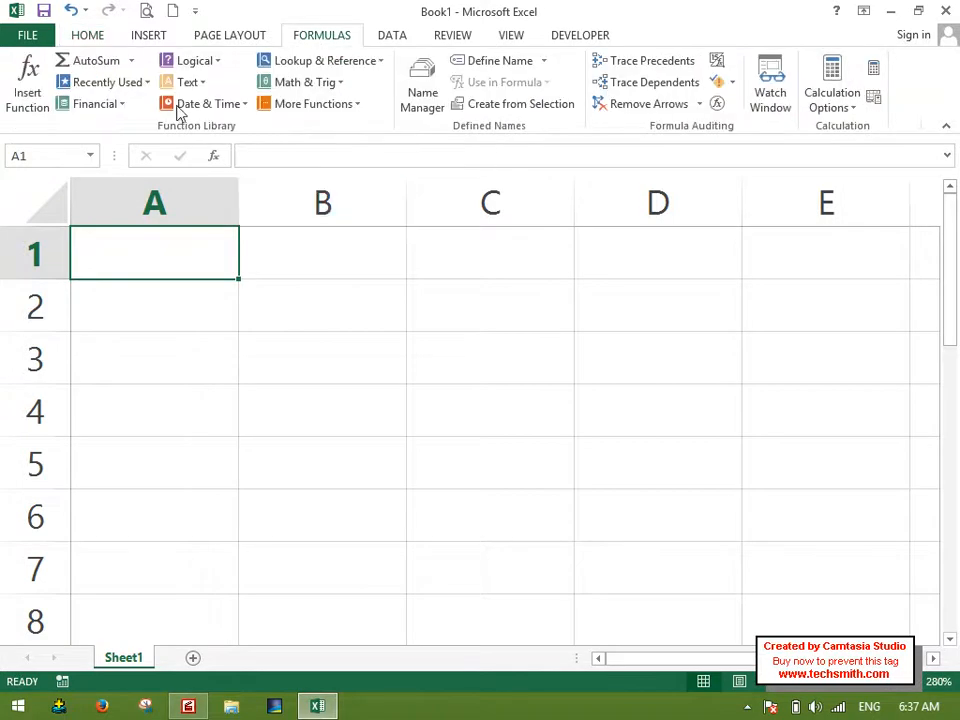
click(131, 61)
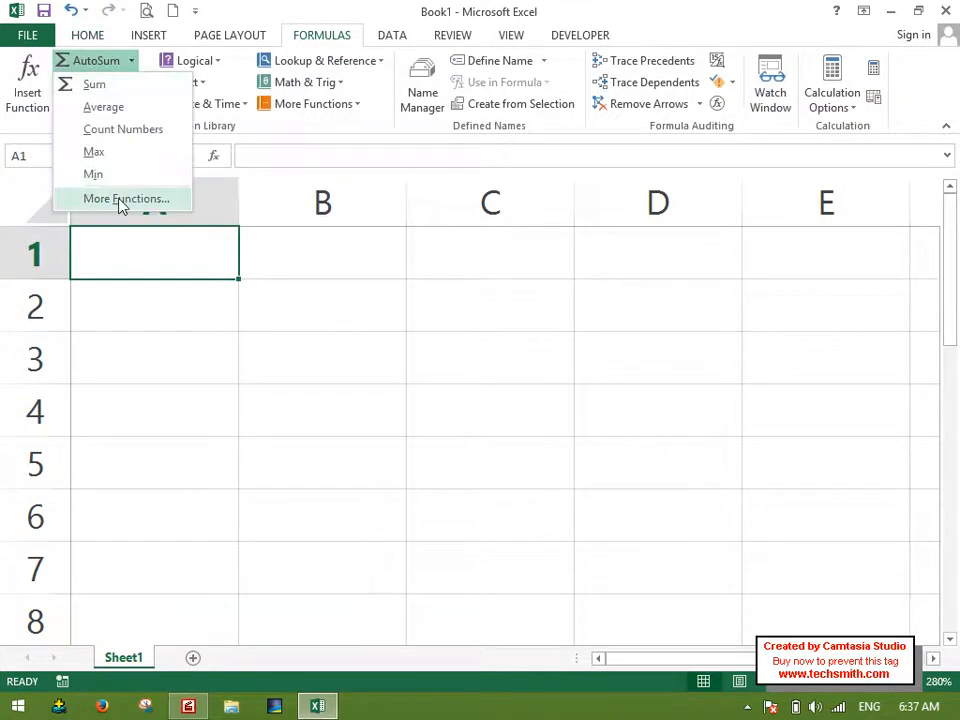
click(352, 280)
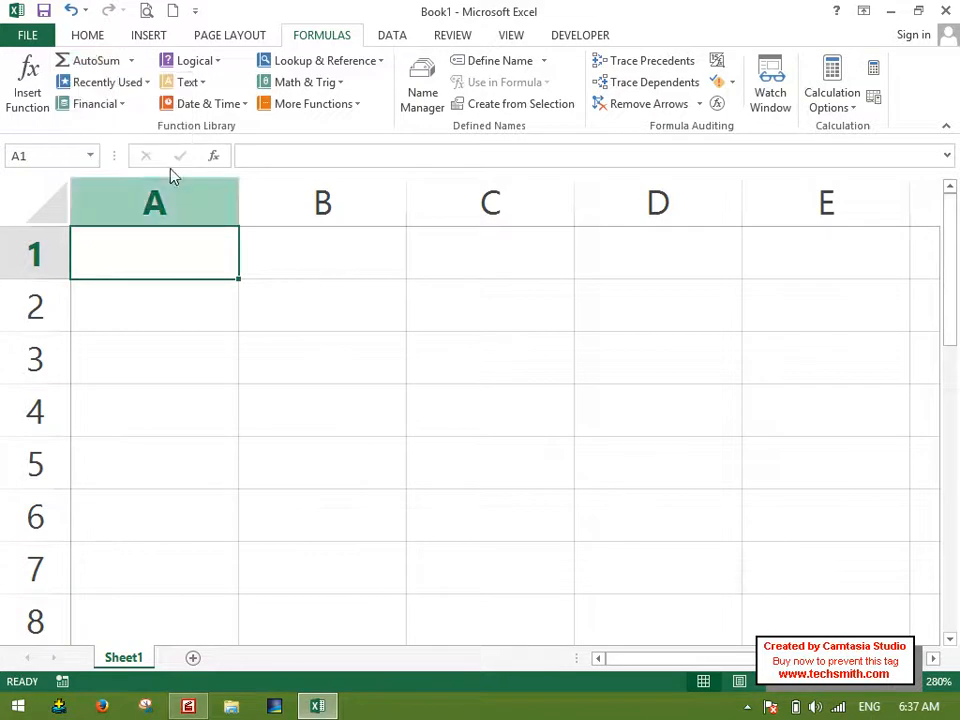
click(94, 35)
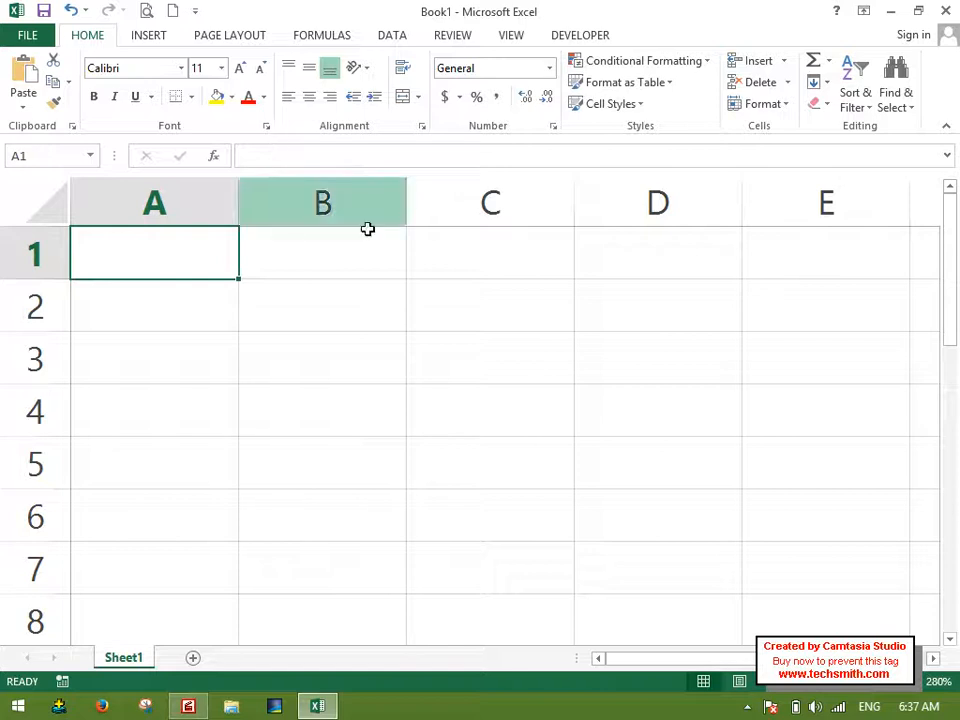
Enter the heading "Some Important Functions:" in cell A1.
scroll(420, 242, down, 4)
scroll(420, 243, down, 2)
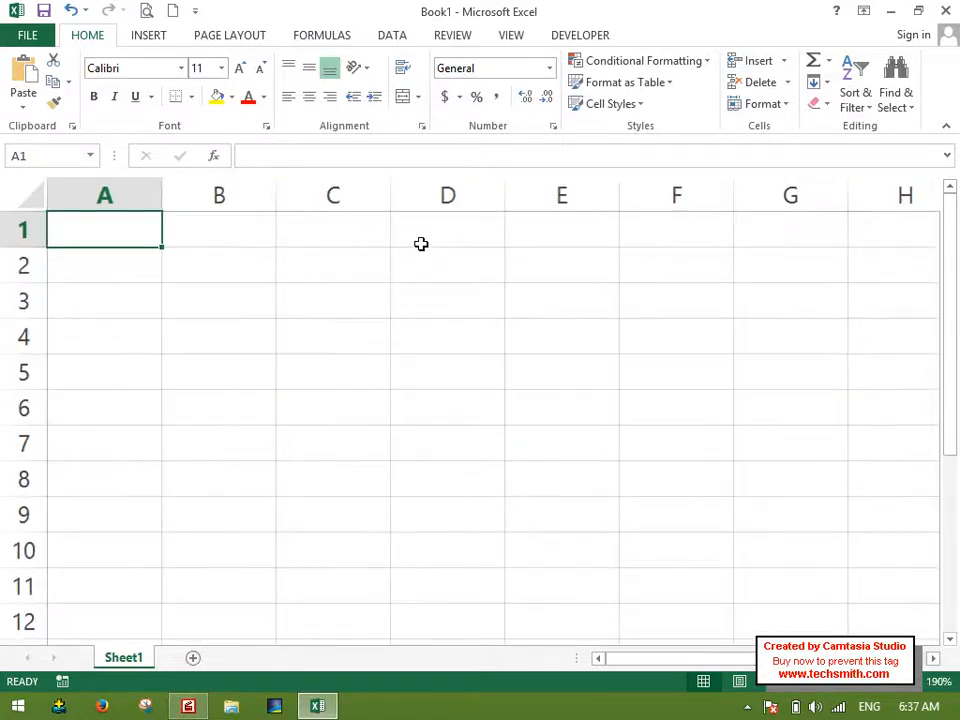
text(Some )
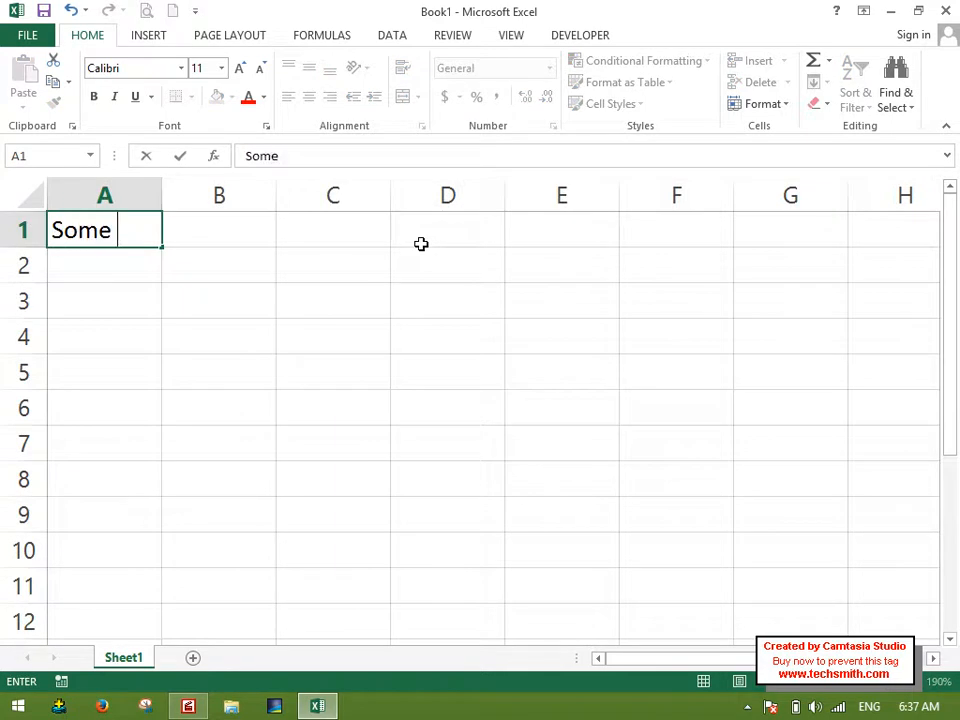
text(Imhport)
key(BackSpace)
key(BackSpace)
key(BackSpace)
key(BackSpace)
key(BackSpace)
text(p)
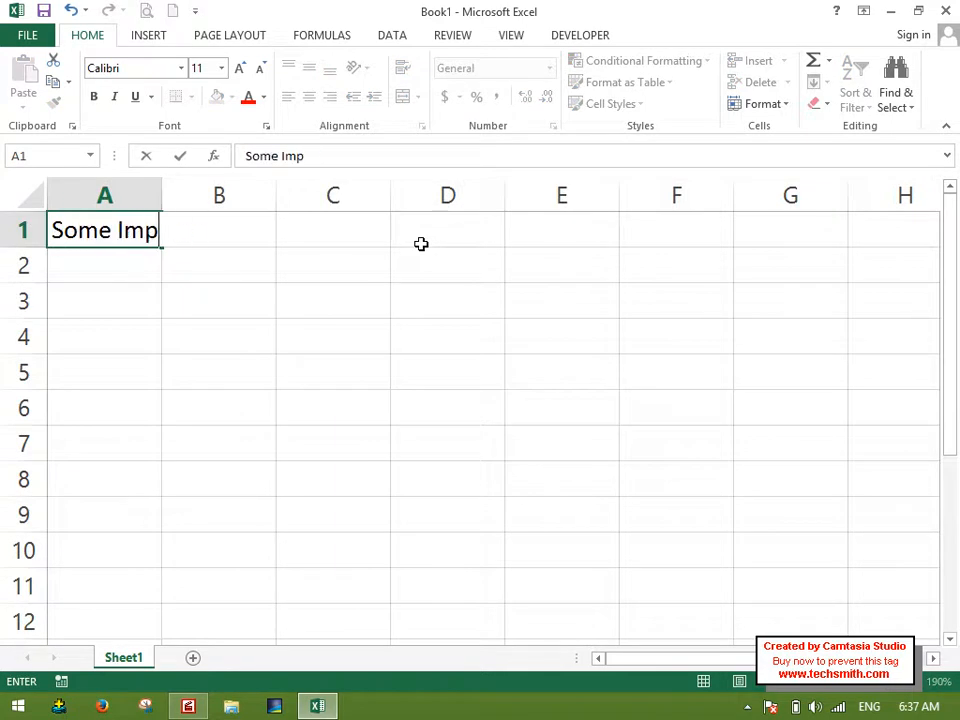
text(ortant Functions:)
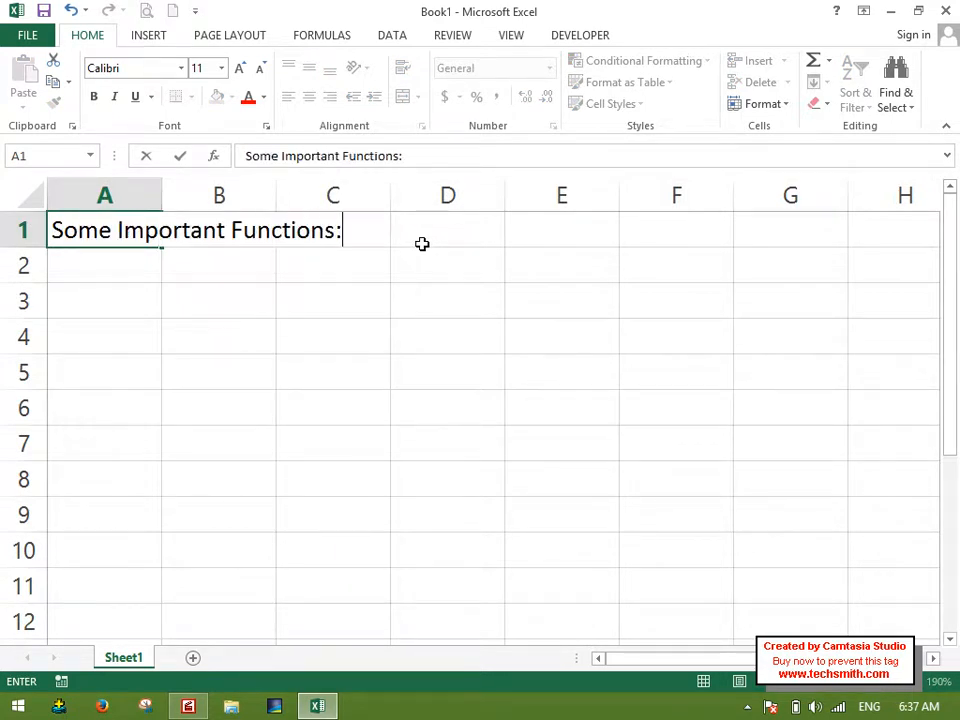
key(Return)
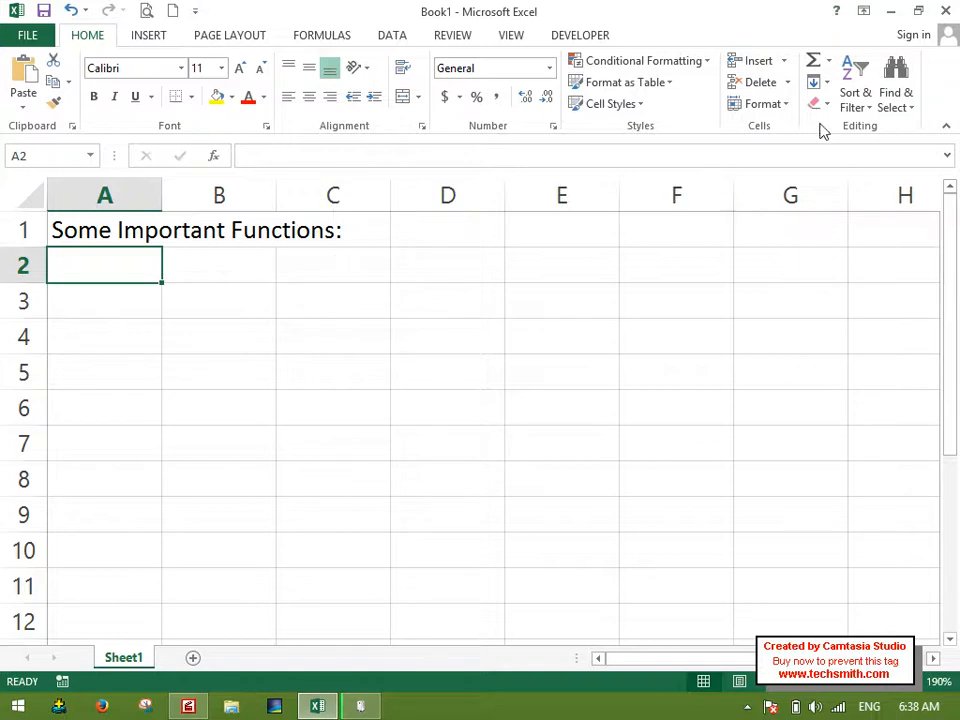
click(828, 62)
click(368, 306)
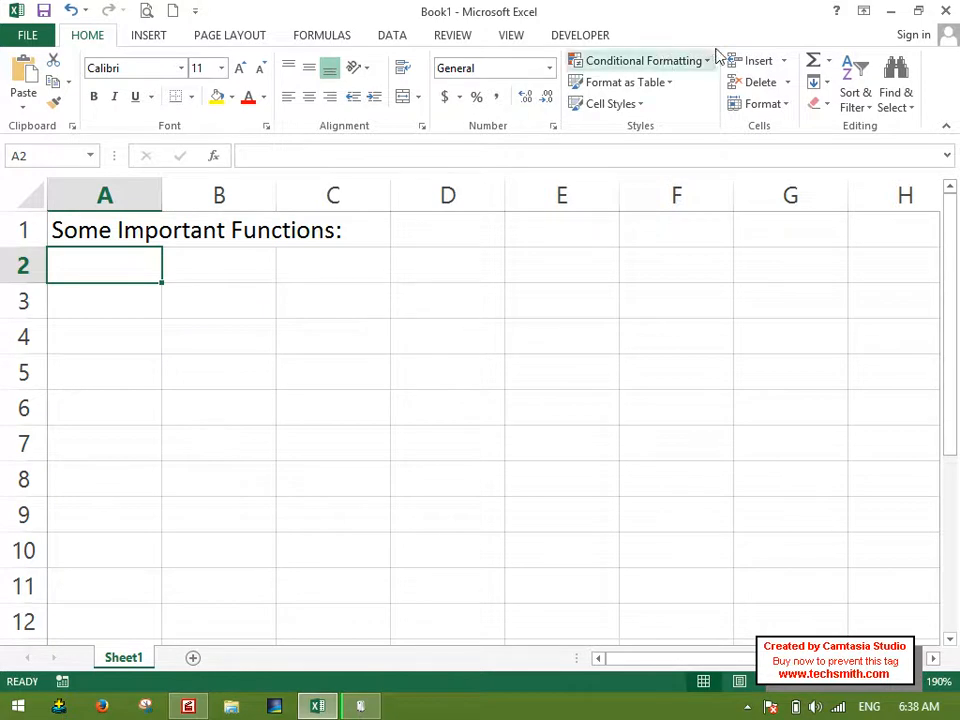
click(828, 61)
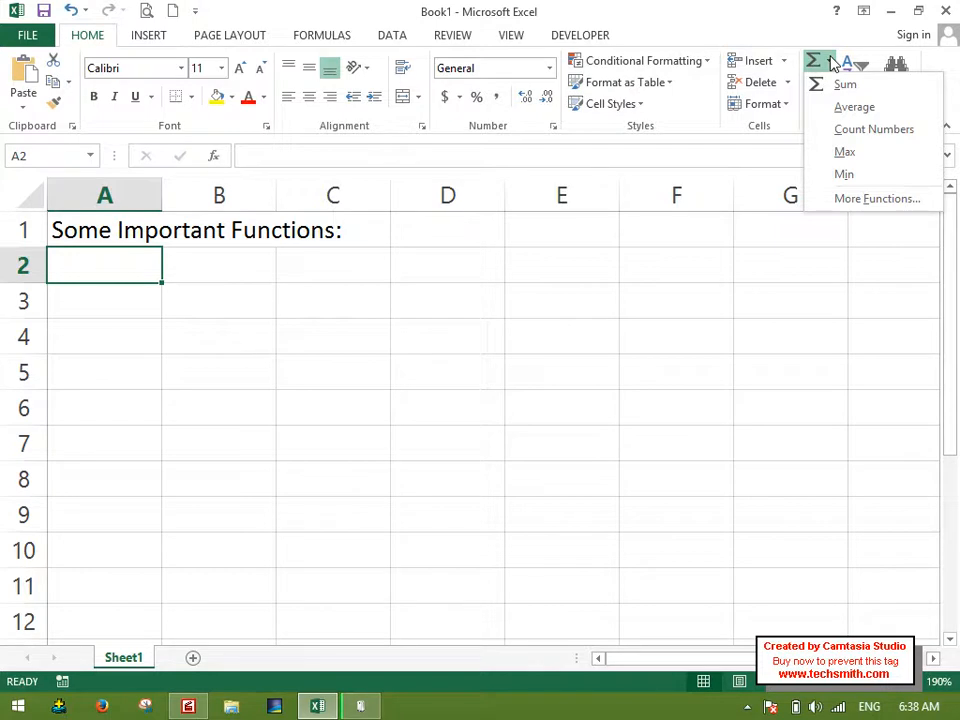
click(832, 64)
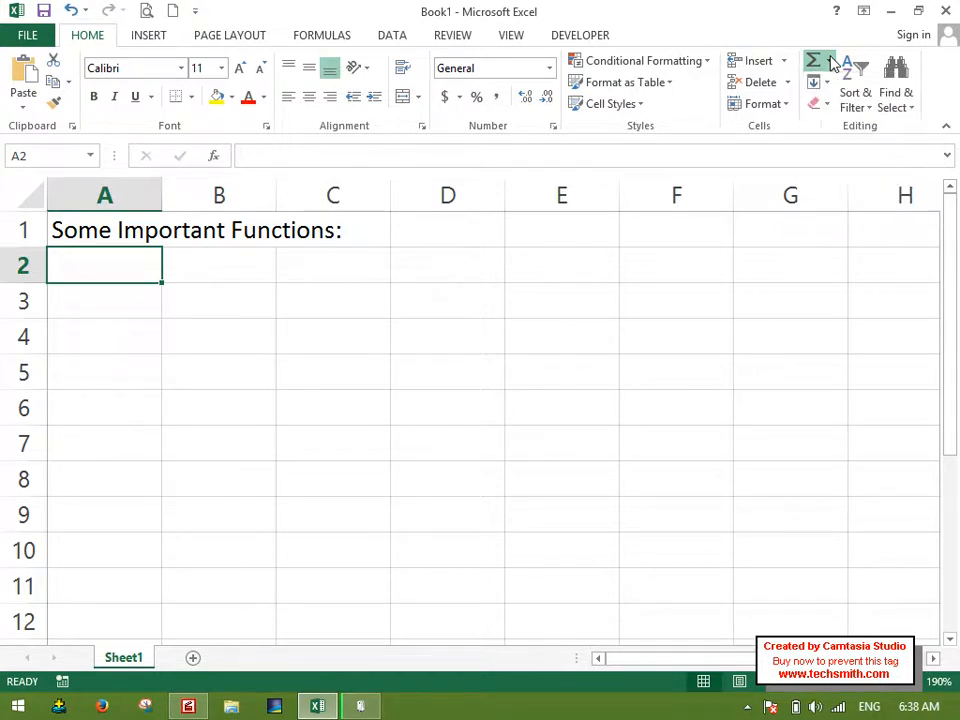
click(220, 332)
Enter "Sum: Sum function is used to Add something in Excel Sheet." in cell A2, correcting the spelling mistakes.
click(140, 272)
text(Sum:)
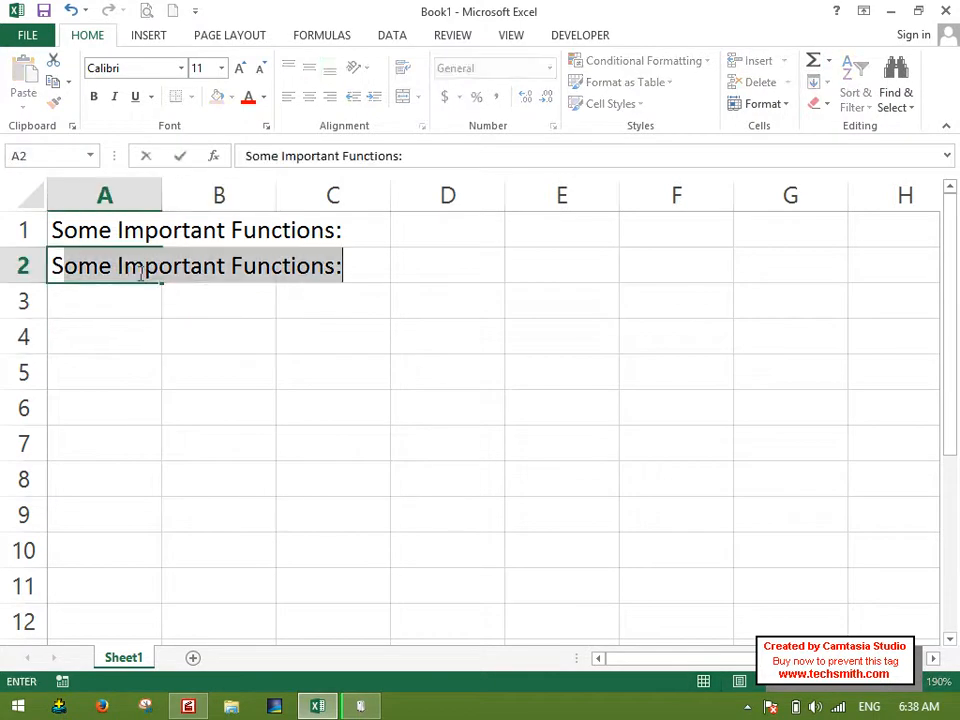
text( Sum funciton)
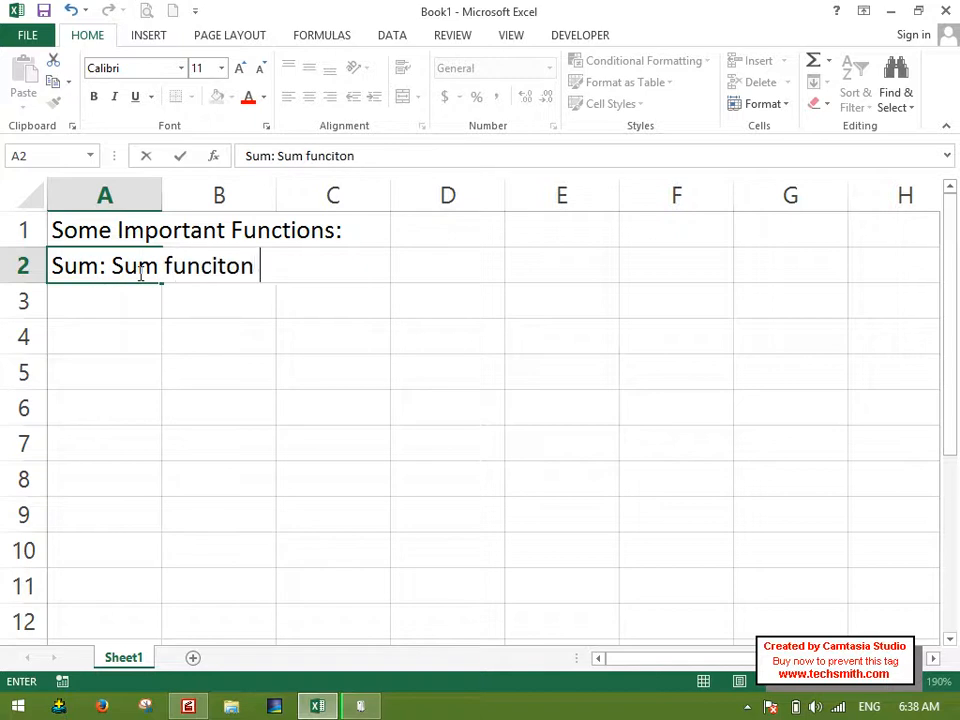
key(BackSpace)
key(BackSpace)
key(BackSpace)
key(BackSpace)
text(tion is)
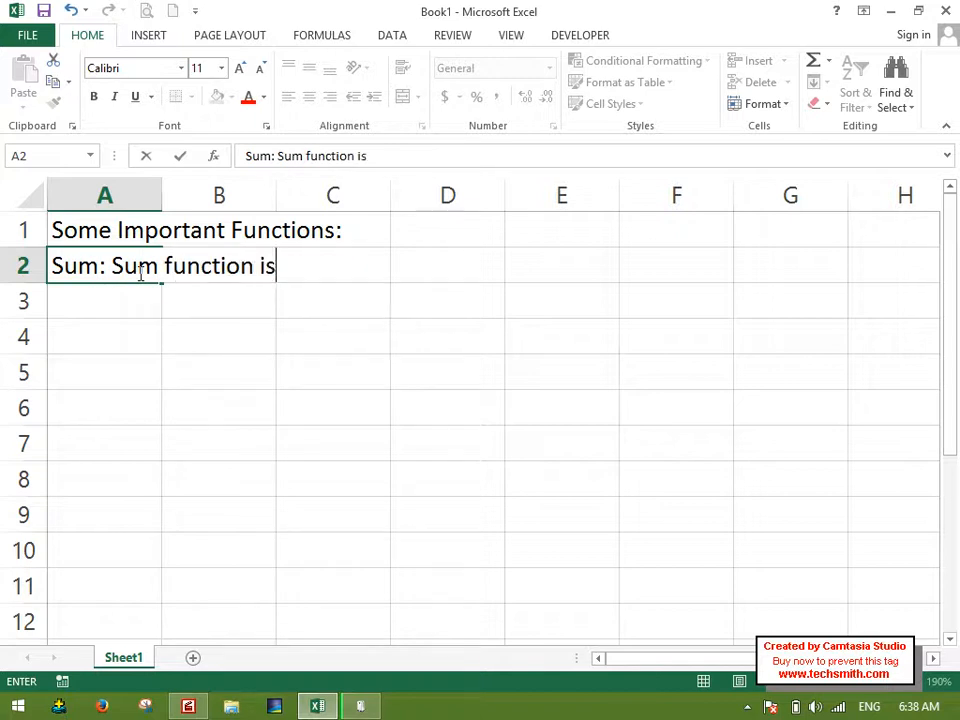
text( used to Add soemthing)
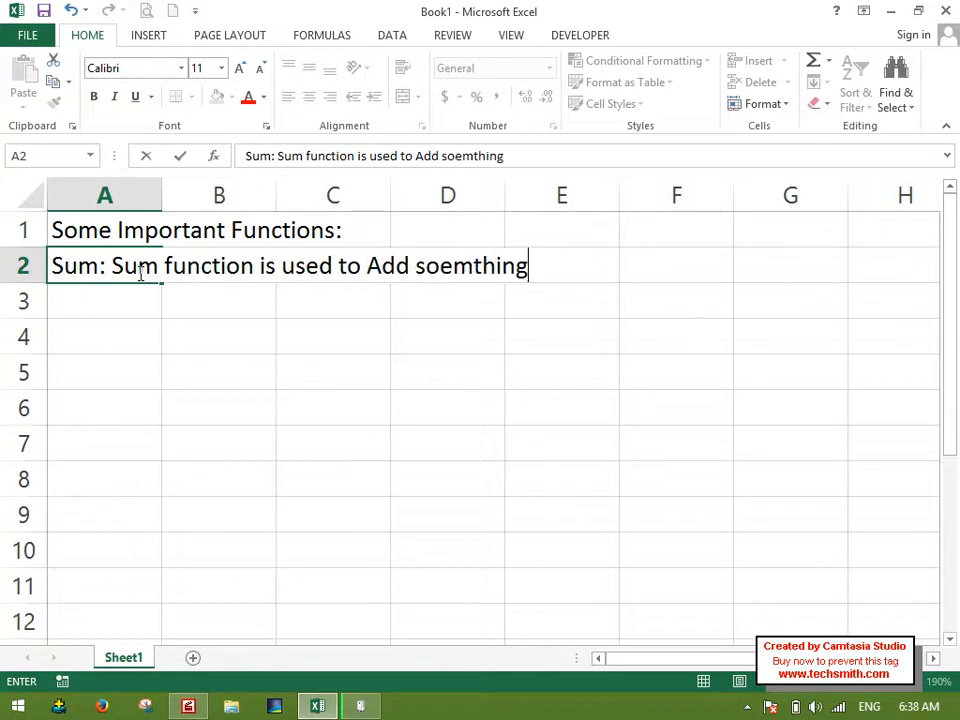
text( in Excel Sheet.)
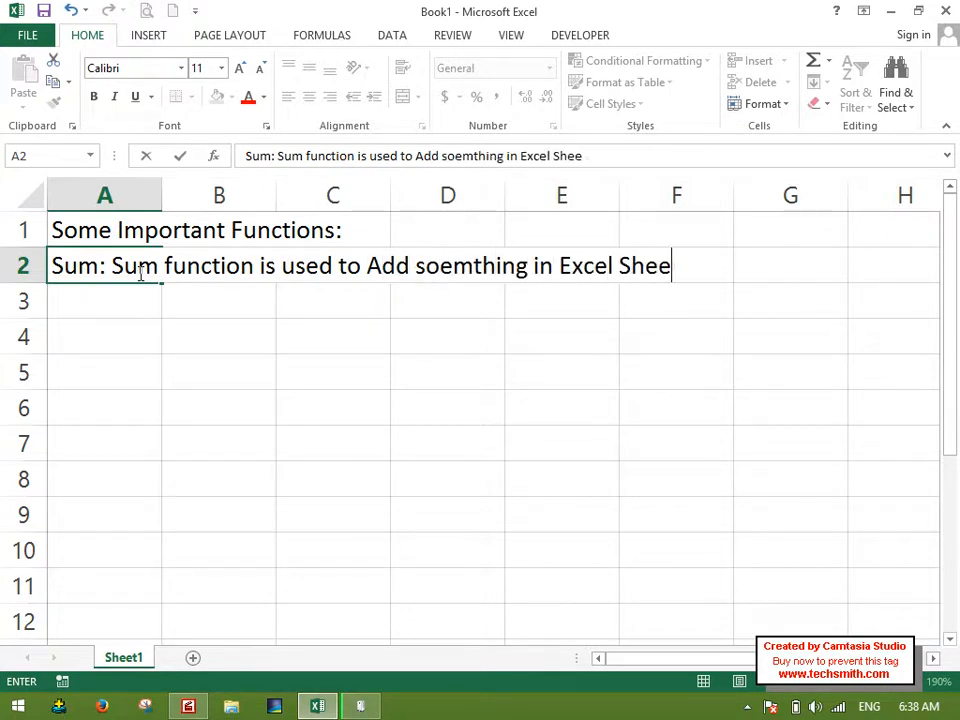
click(451, 268)
key(BackSpace)
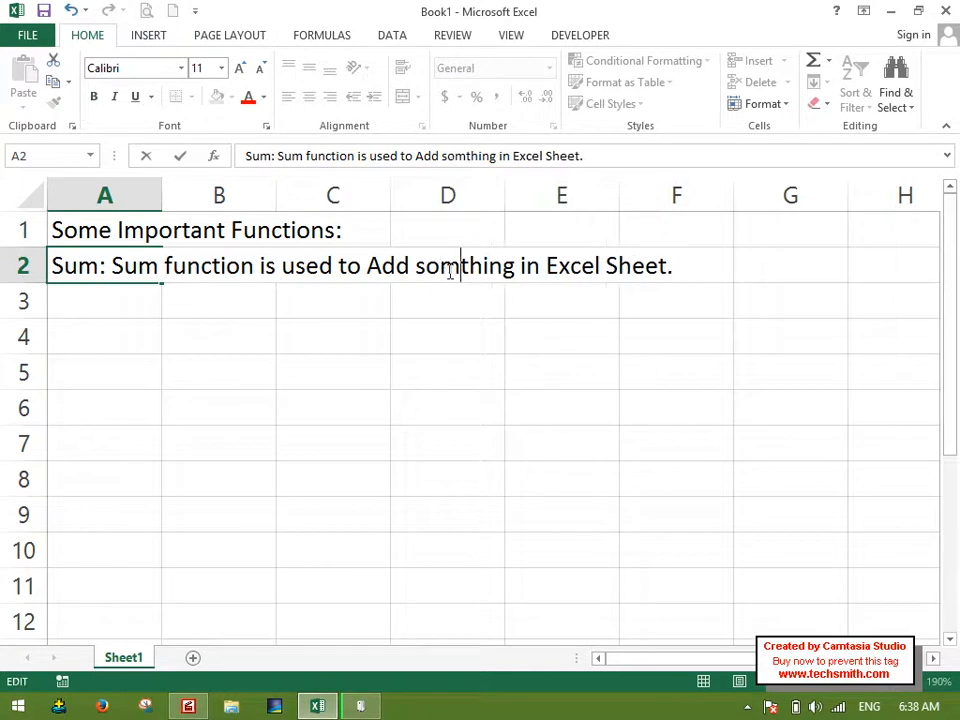
text(e)
key(Return)
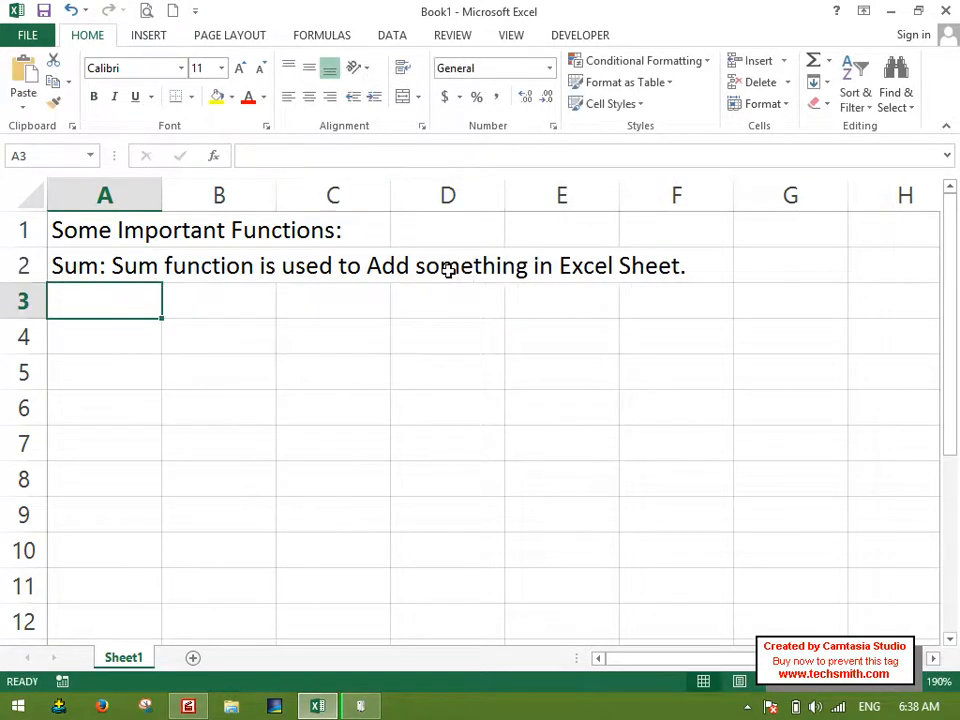
Enter the column header "Salary" in cell C3.
key(Right)
key(Right)
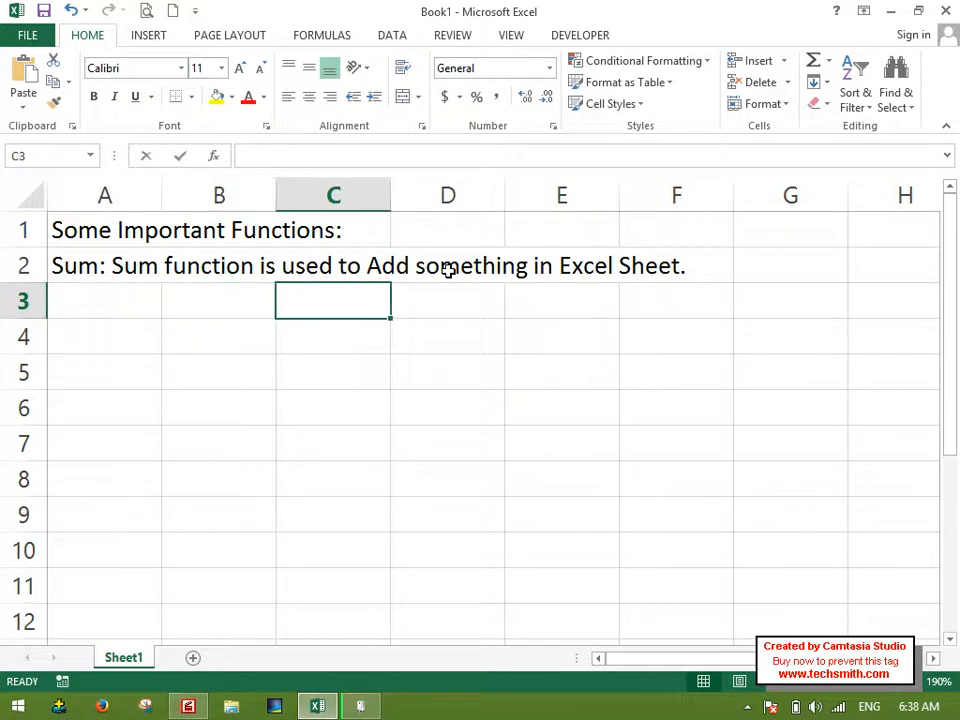
text(Saslary)
key(BackSpace)
key(BackSpace)
key(BackSpace)
key(BackSpace)
key(BackSpace)
text(lary)
key(Return)
text(1100`100``)
key(Escape)
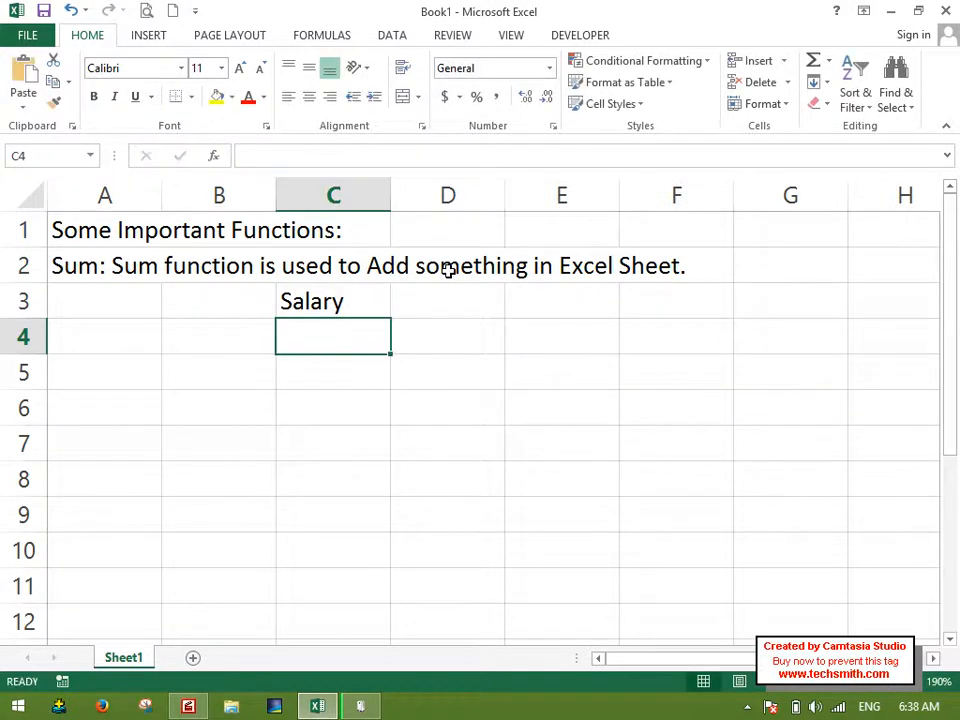
Enter 1000 and 2000 in C4 and C5 and fill the series down to 6000 in C9.
text(1000)
key(Return)
text(200)
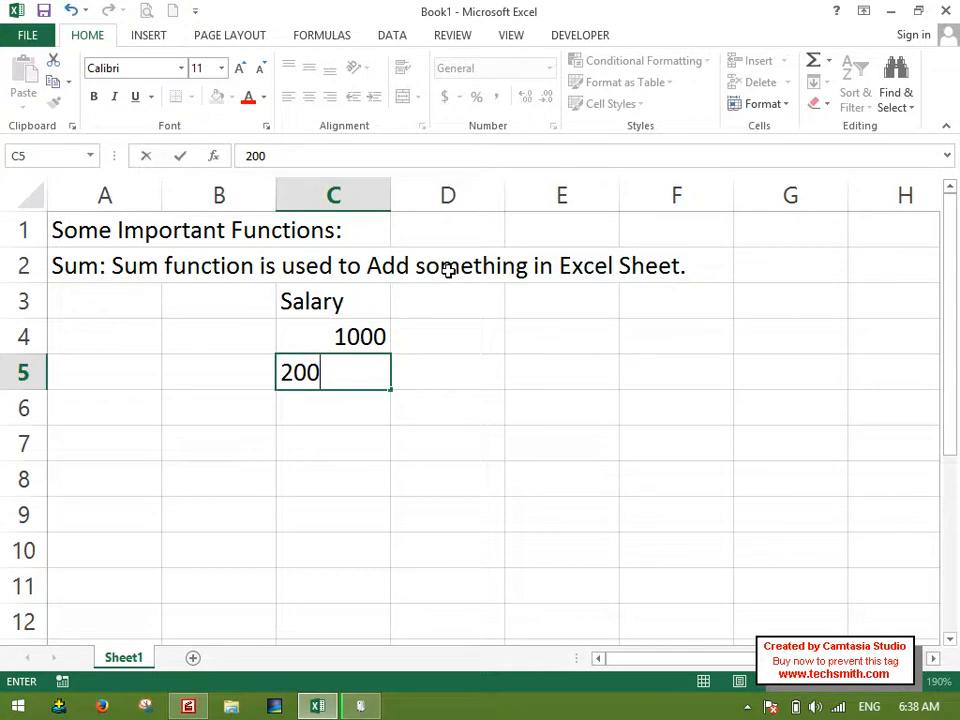
text(0)
key(Return)
drag(380, 332, 390, 519)
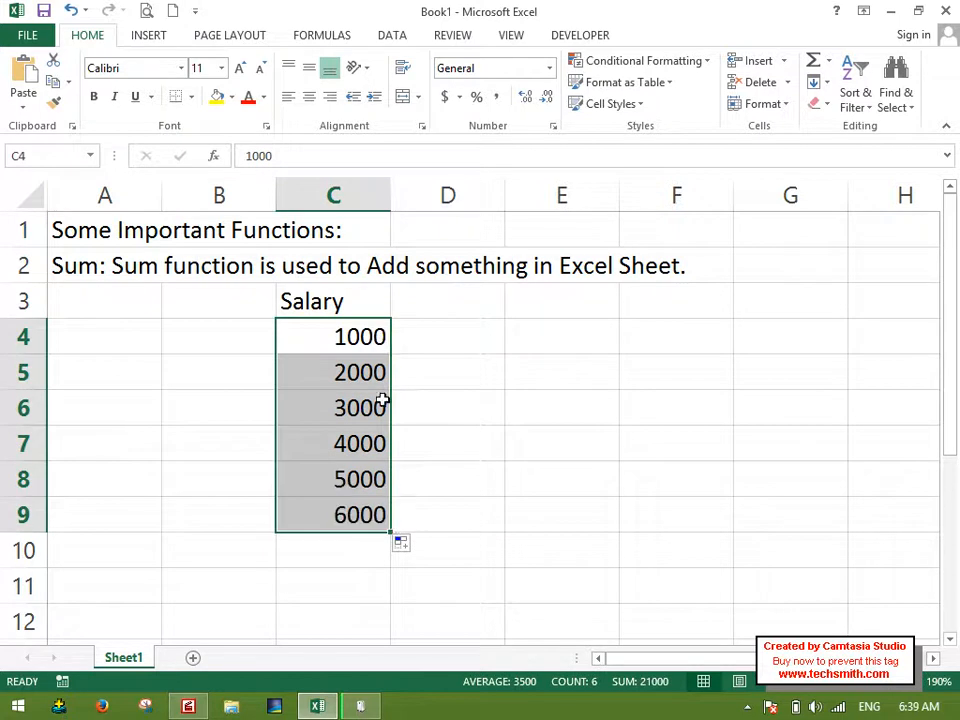
Label cell B10 "Grand Total" and widen column B to fit the text.
click(238, 563)
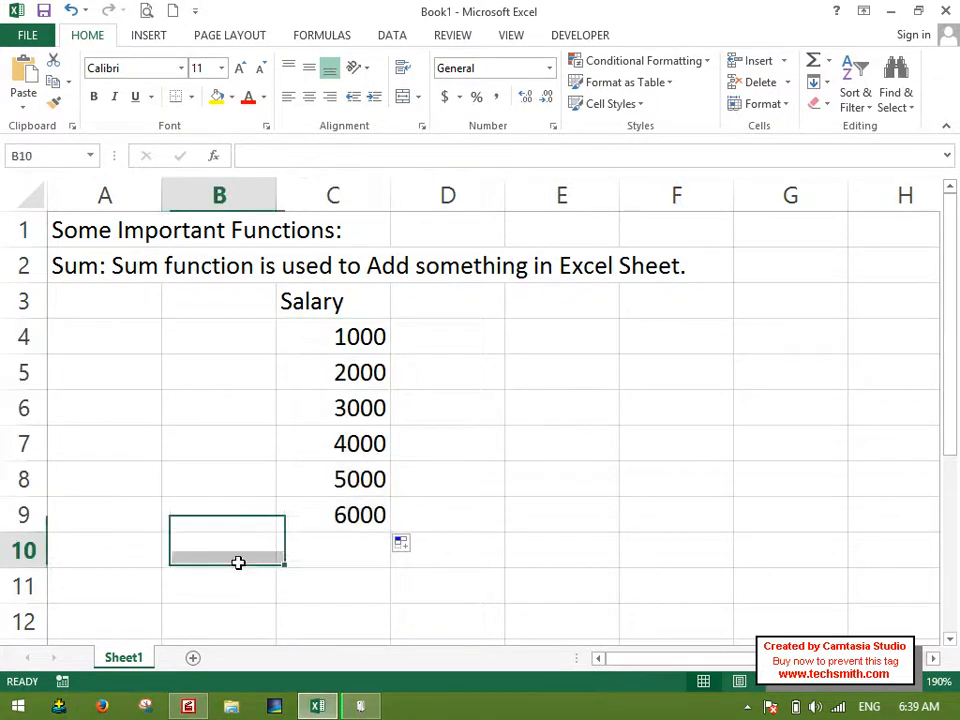
drag(278, 193, 304, 196)
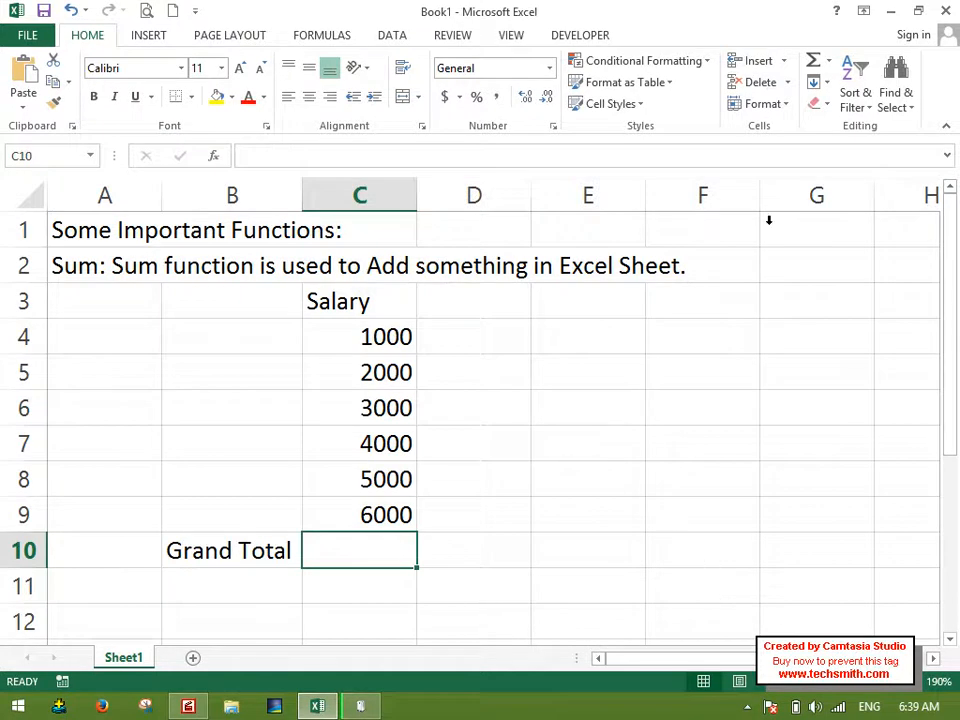
Total the salaries in C4:C9 with the Sum function in cell C10 and clear the cell again.
click(829, 62)
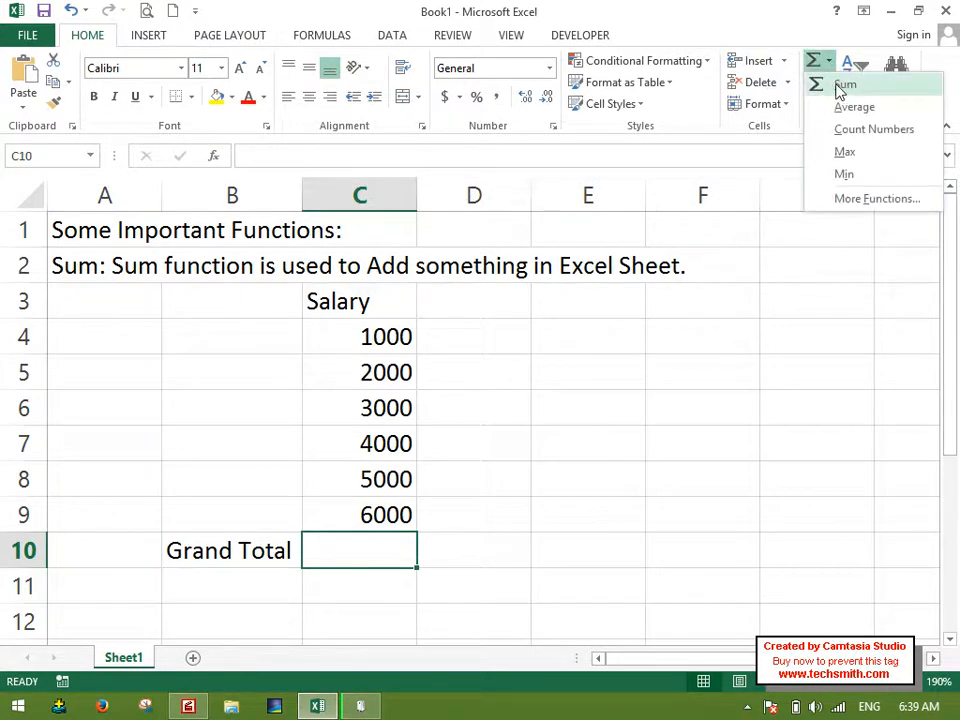
click(840, 87)
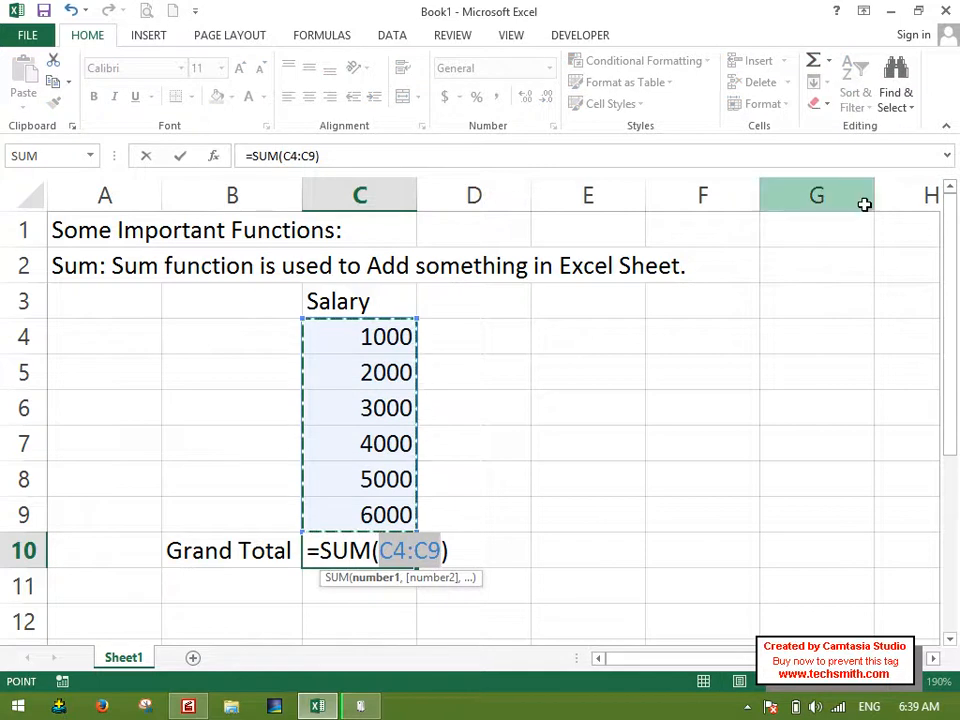
click(814, 61)
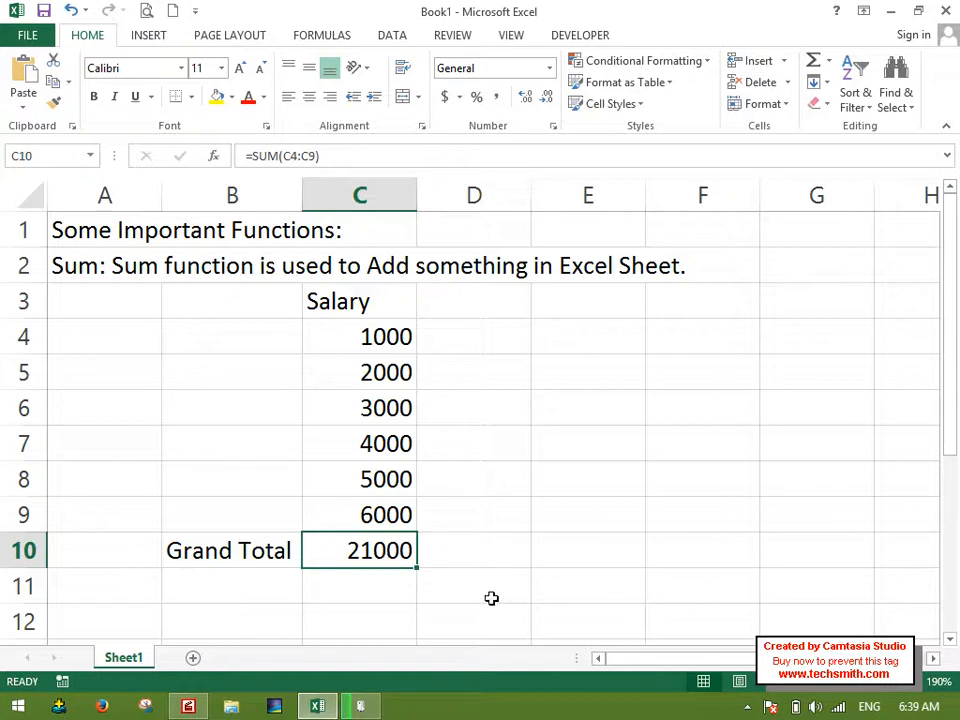
key(Delete)
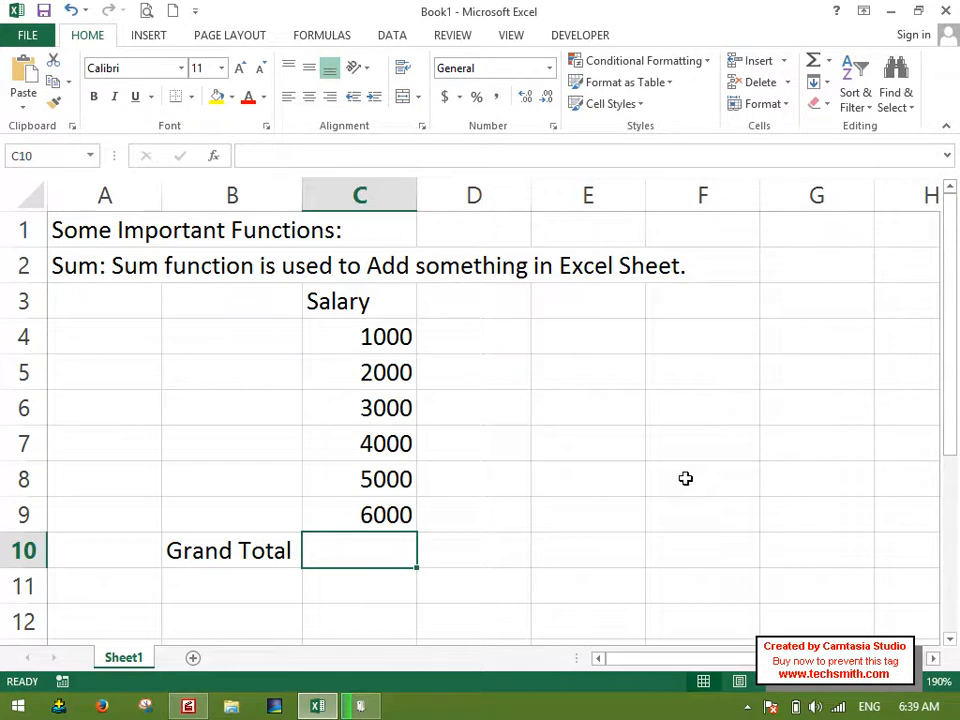
Add up the salaries in C4:C9 in cell C10 with AutoSum.
click(815, 62)
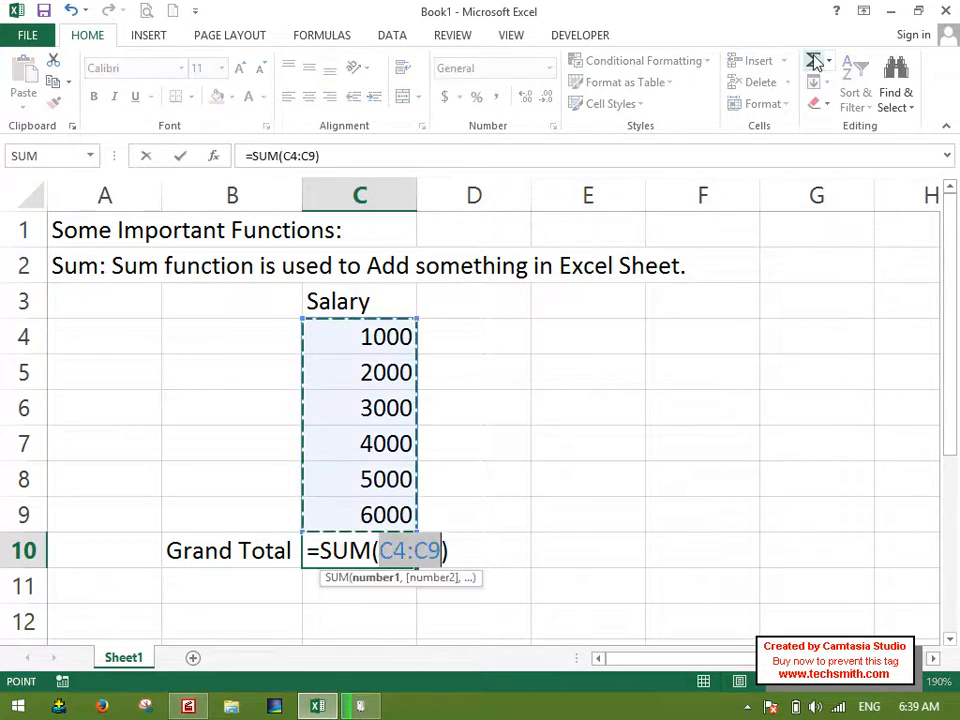
click(815, 62)
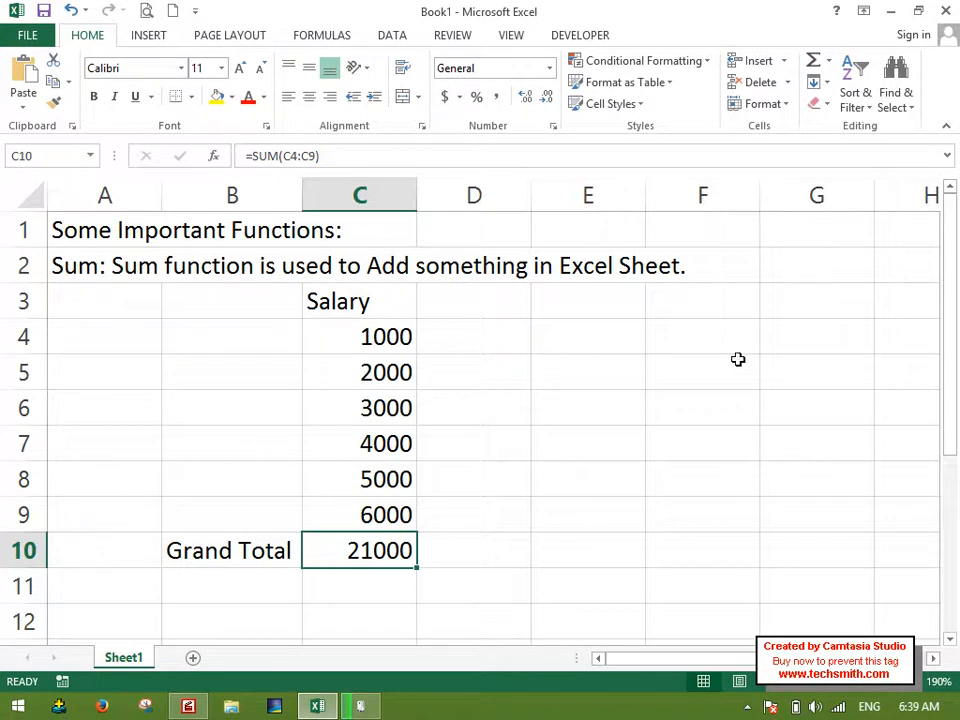
Enter the note "Shortcut:" in cell E8 and "Ctrl+ = + =" in cell E9.
click(597, 465)
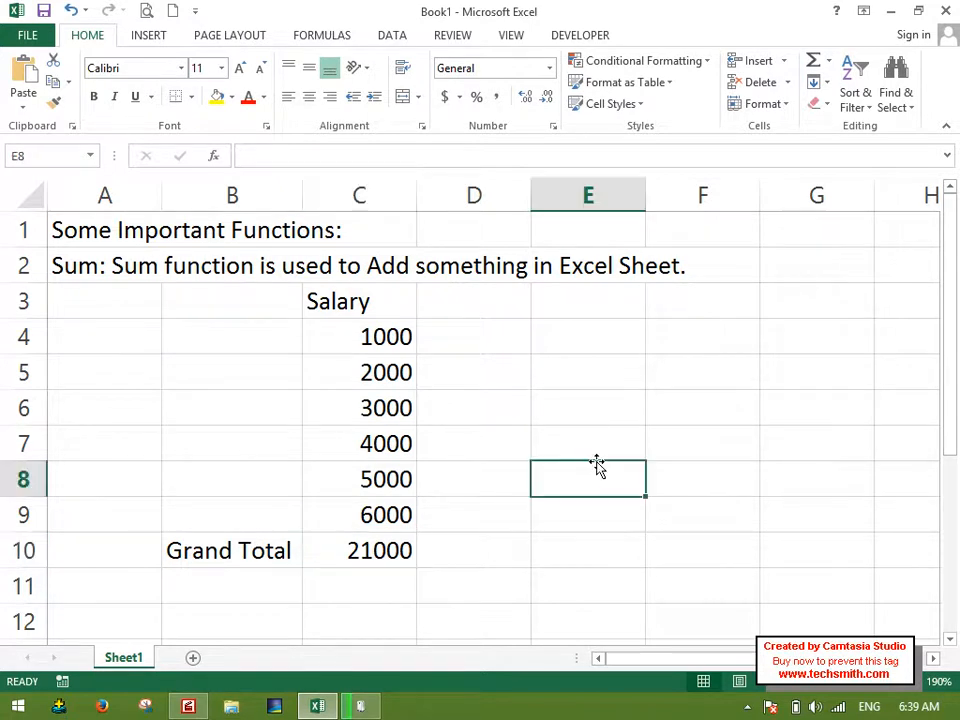
text(Shortcut:)
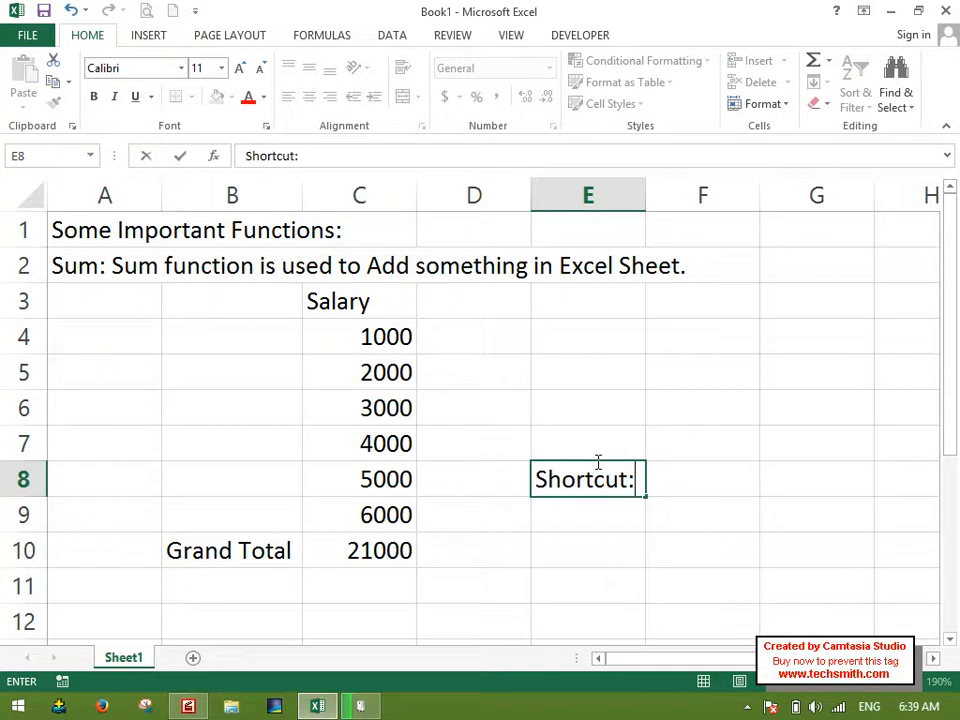
key(Return)
text(Ctrl+ )
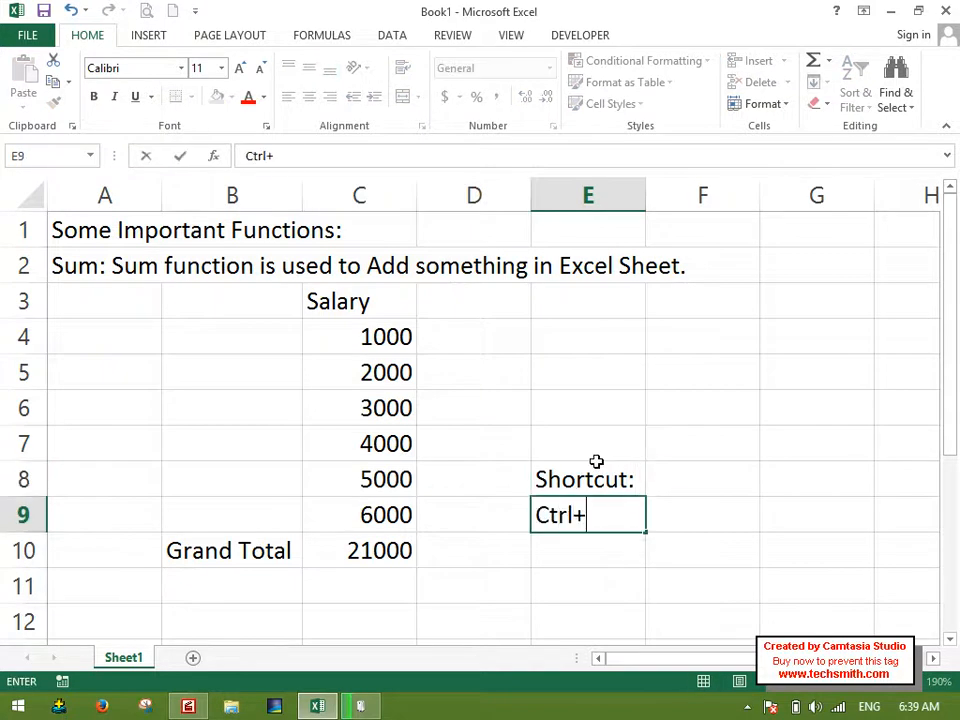
text(=  +  =)
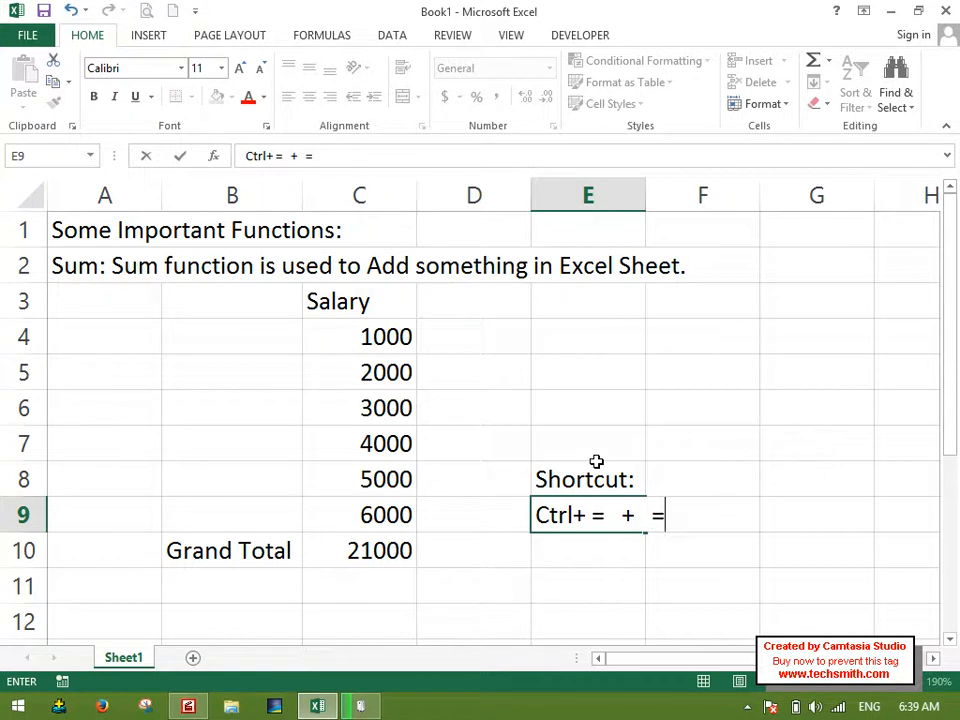
key(Return)
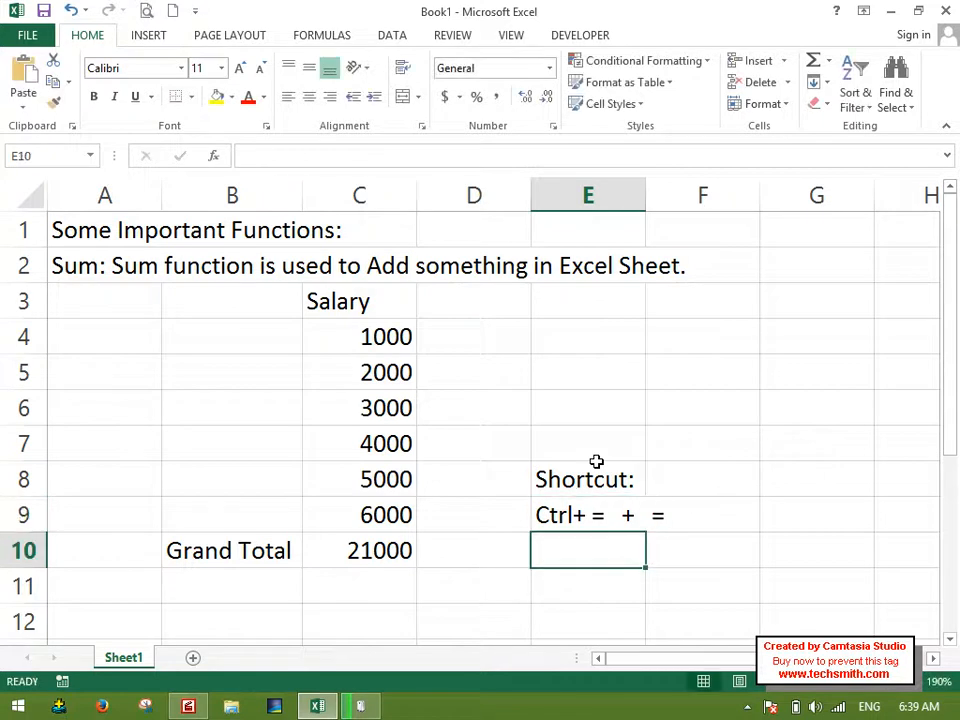
Clear the grand total in C10 and insert the AutoSum of C4:C9 there again.
click(399, 551)
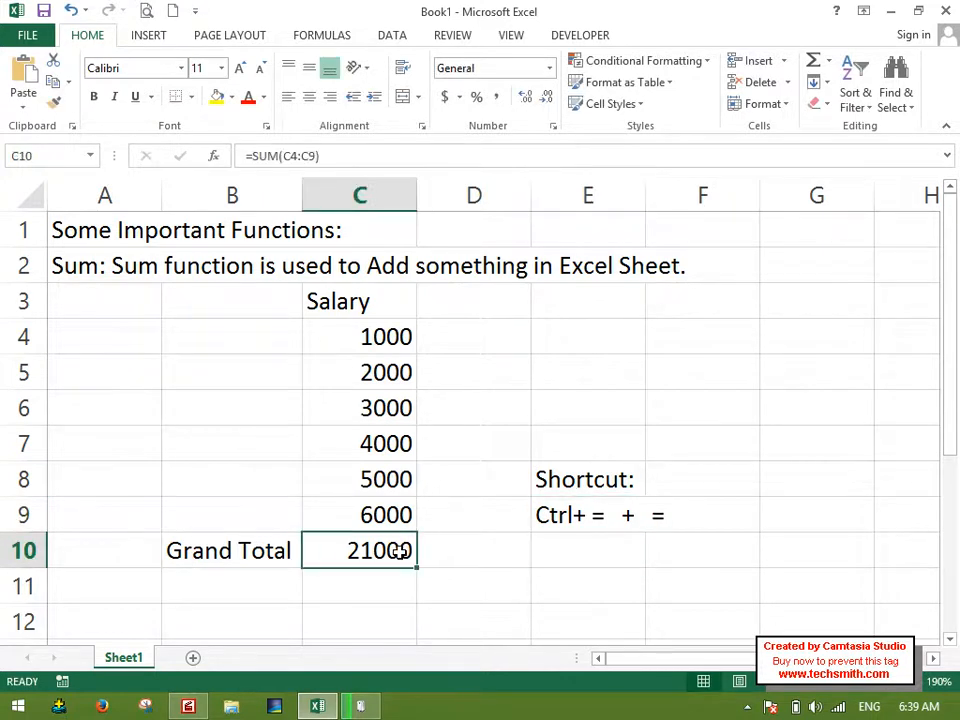
key(Delete)
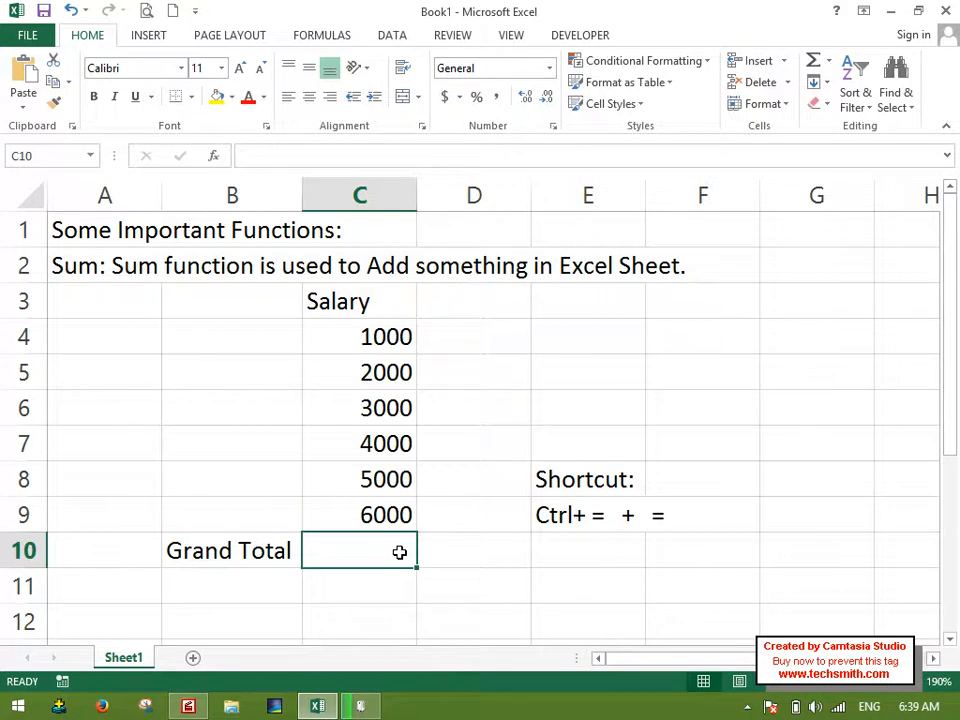
key(alt)
key(alt+equal)
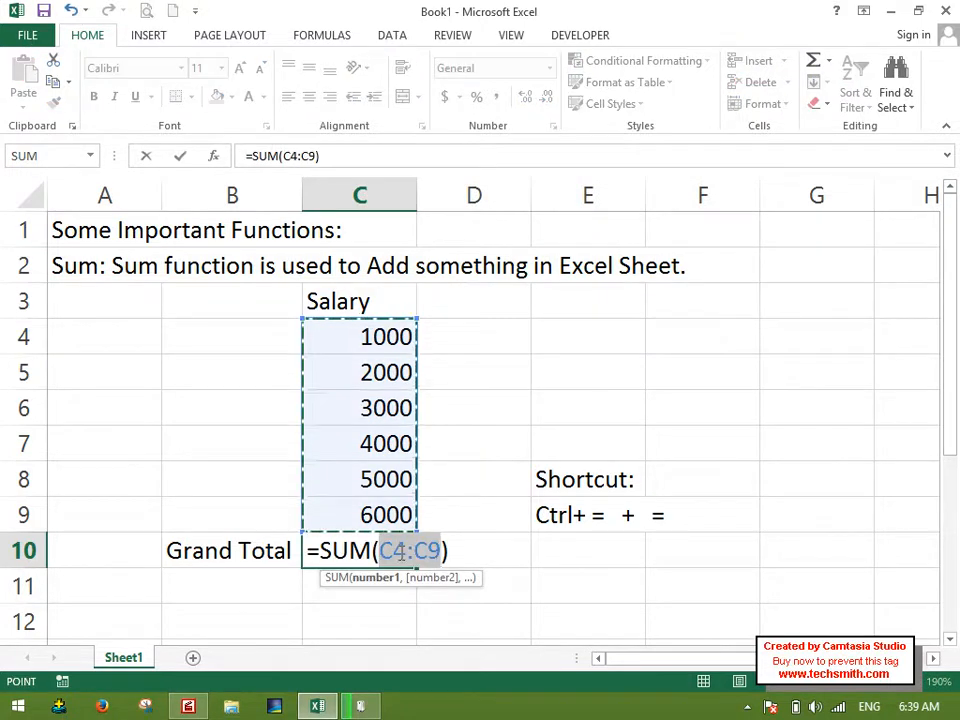
key(alt+equal)
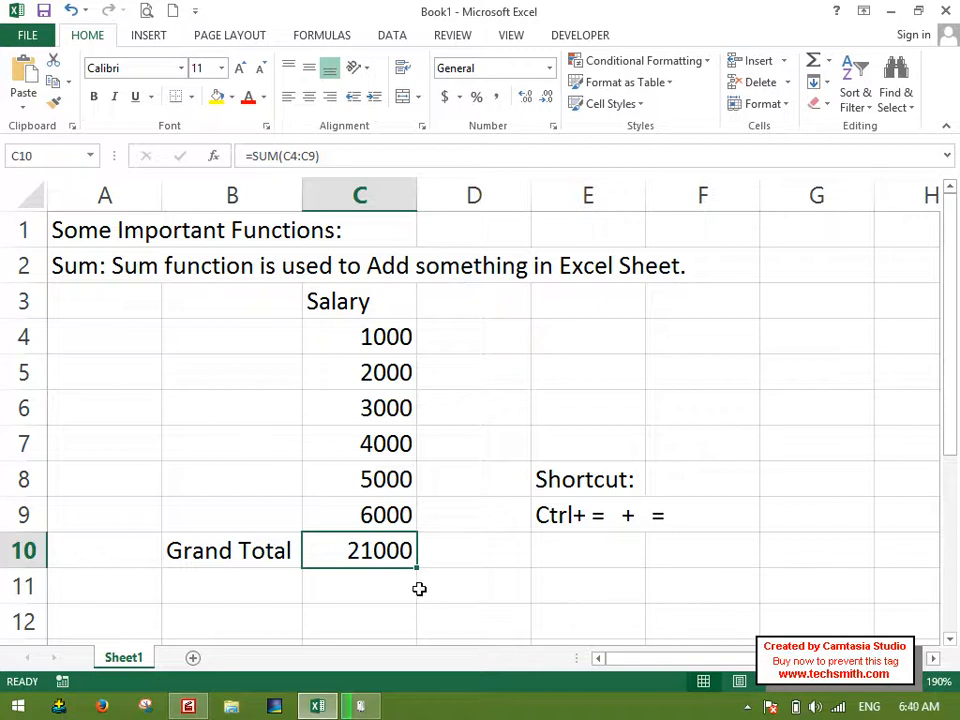
Replace the sum in C10 with the Average function over the salaries in C4:C9.
key(Delete)
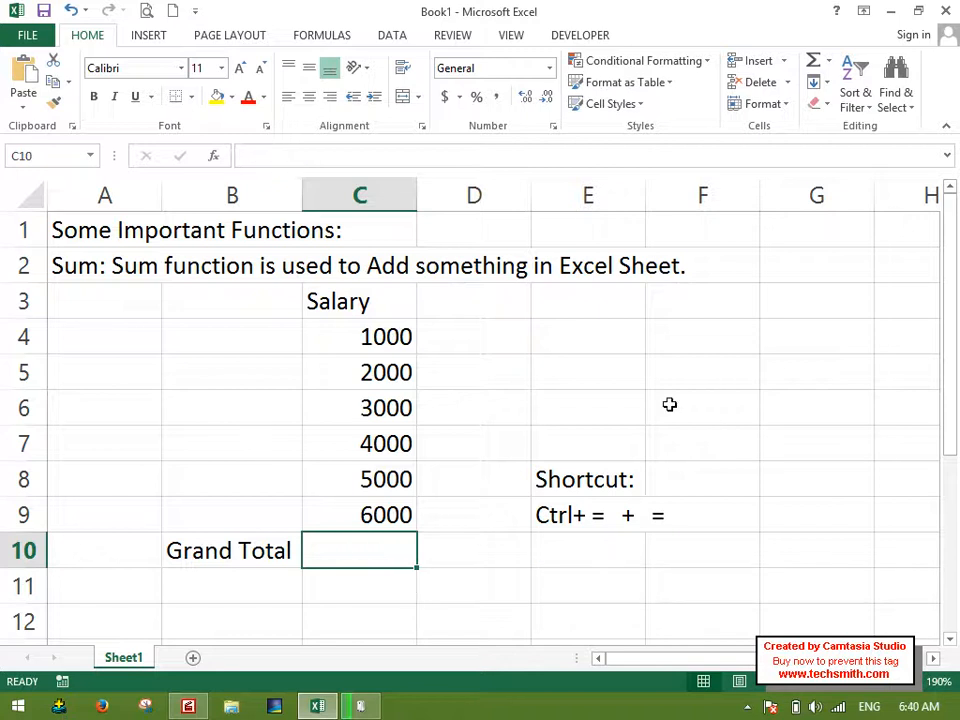
click(829, 61)
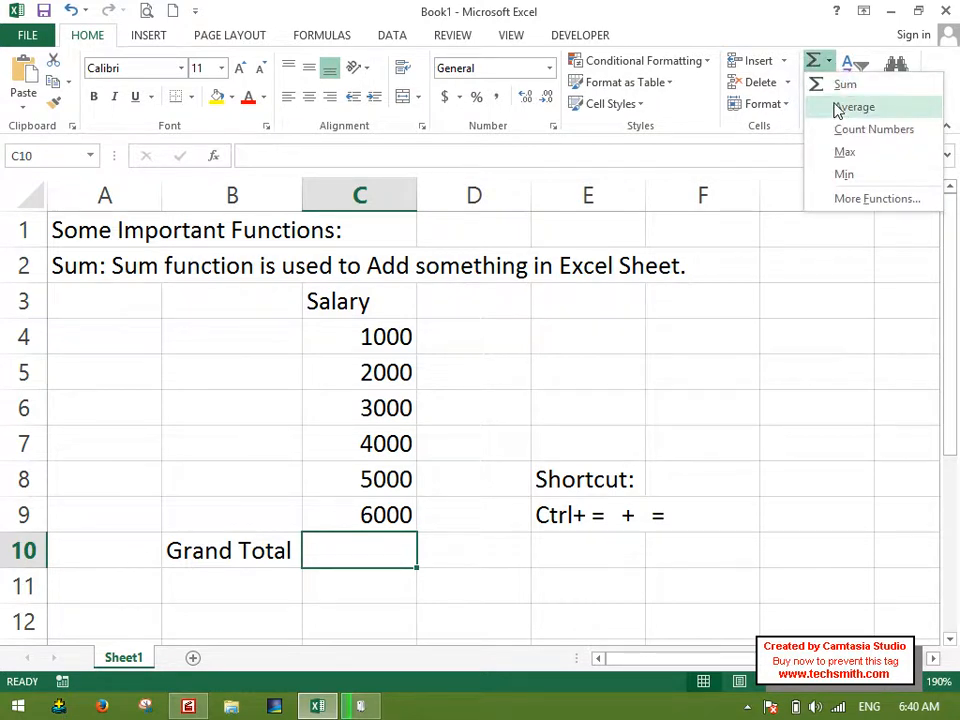
click(838, 108)
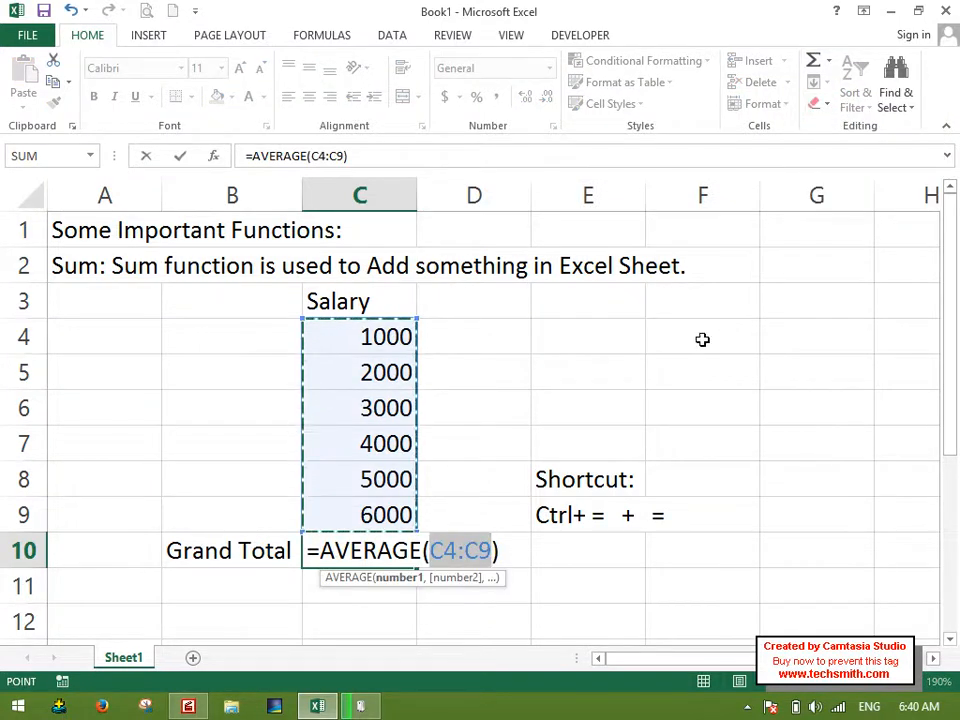
key(Return)
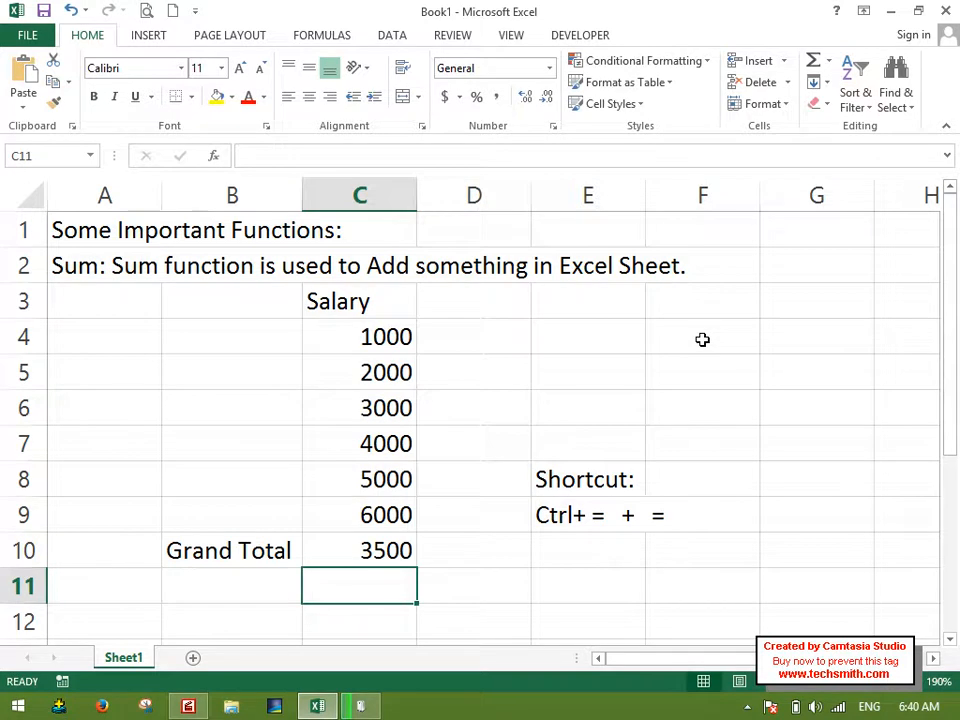
Open Paint and choose red as the brush colour.
key(Right)
key(Right)
key(super+r)
text(mspaint)
key(Return)
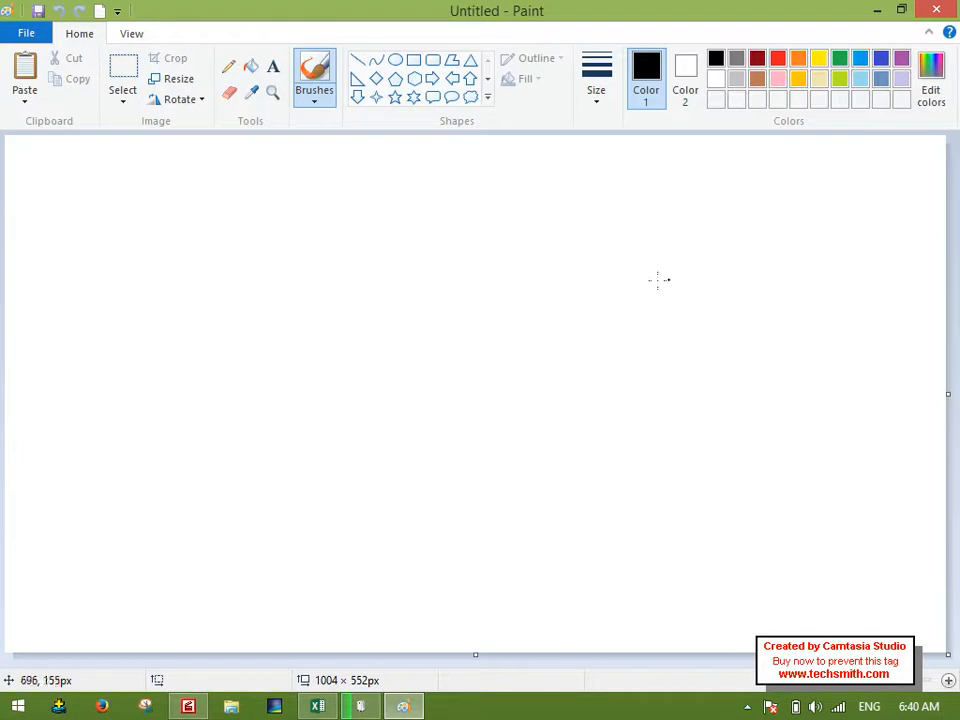
click(639, 242)
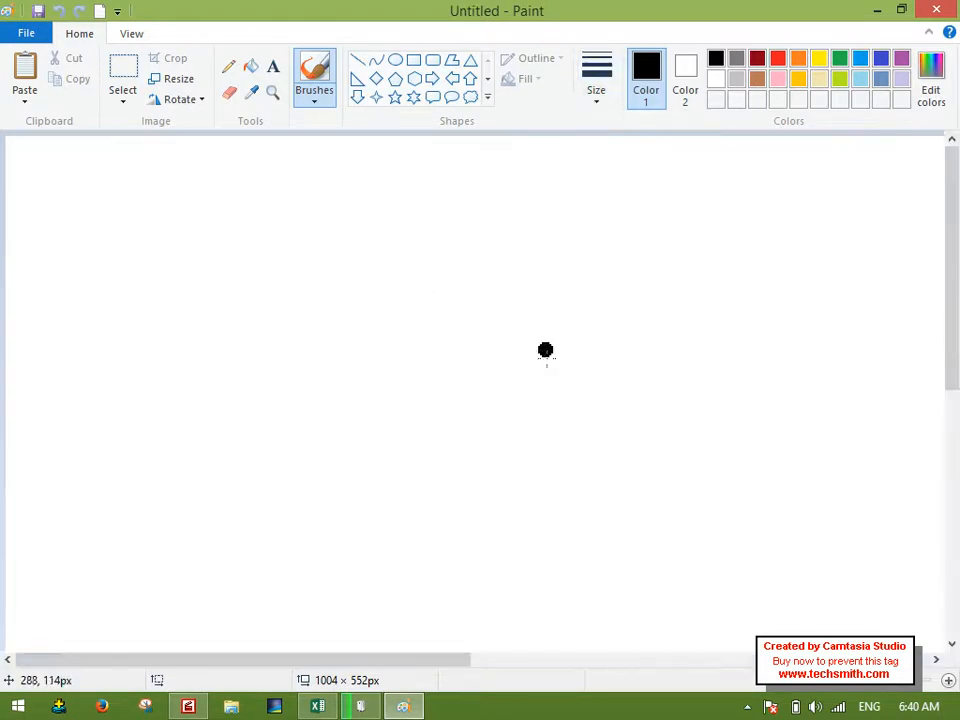
click(778, 58)
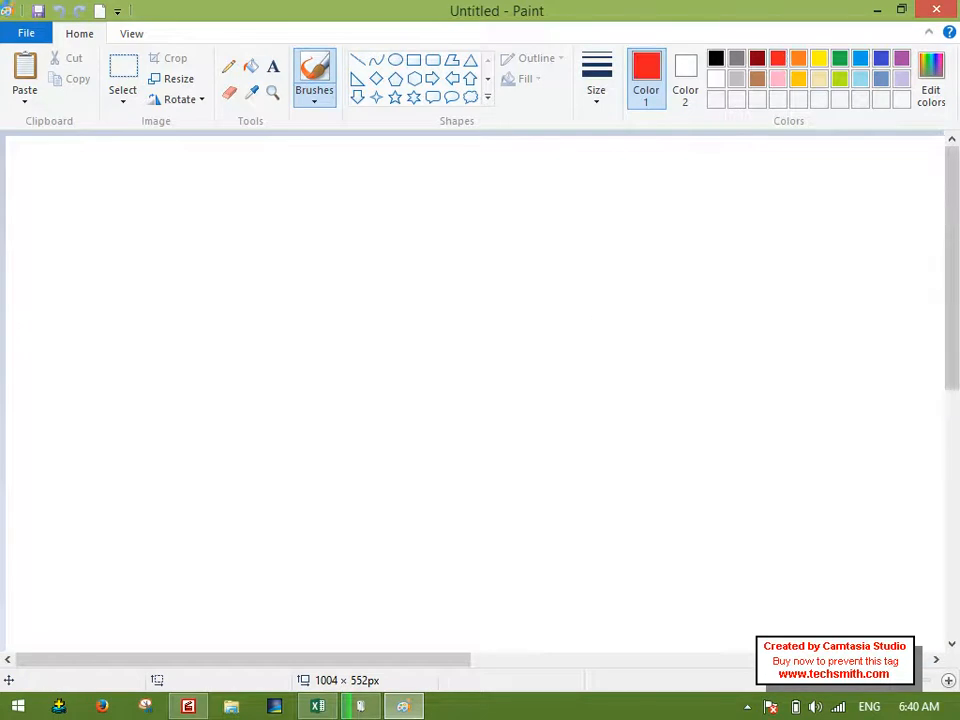
Handwrite 20, 10 and 30 in a column with the brush, underline them and write the sum 60 below.
drag(392, 244, 418, 292)
mouse_move(442, 256)
mouse_down()
mouse_move(436, 289)
mouse_move(421, 257)
mouse_up()
drag(391, 339, 393, 388)
mouse_move(446, 349)
mouse_down()
mouse_move(447, 359)
mouse_move(436, 348)
mouse_up()
drag(375, 410, 398, 462)
drag(482, 432, 488, 430)
drag(543, 456, 355, 510)
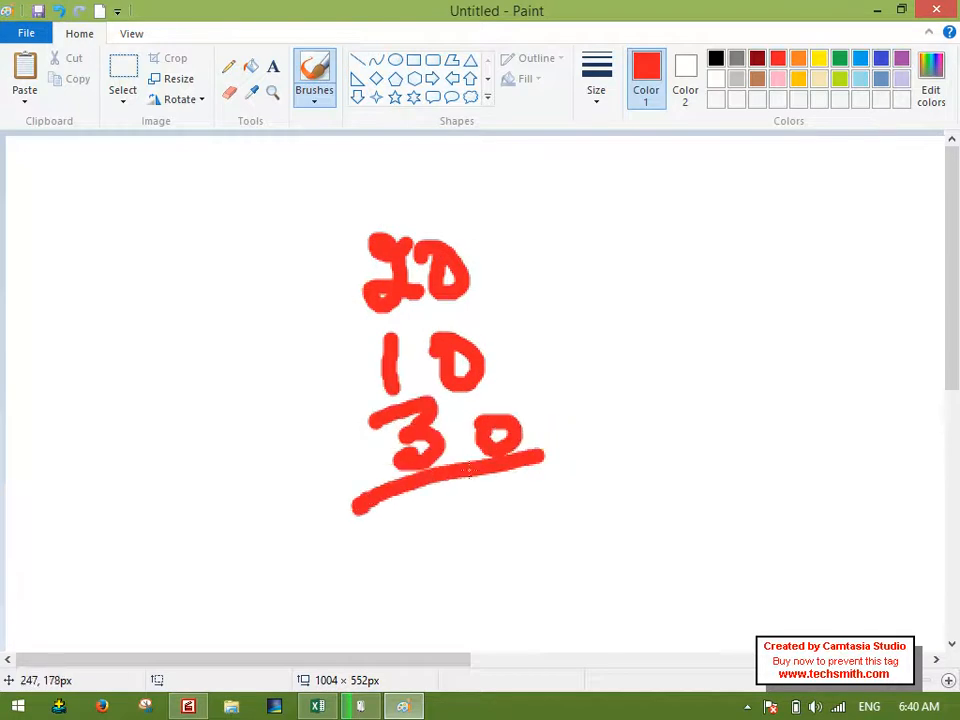
drag(461, 514, 437, 585)
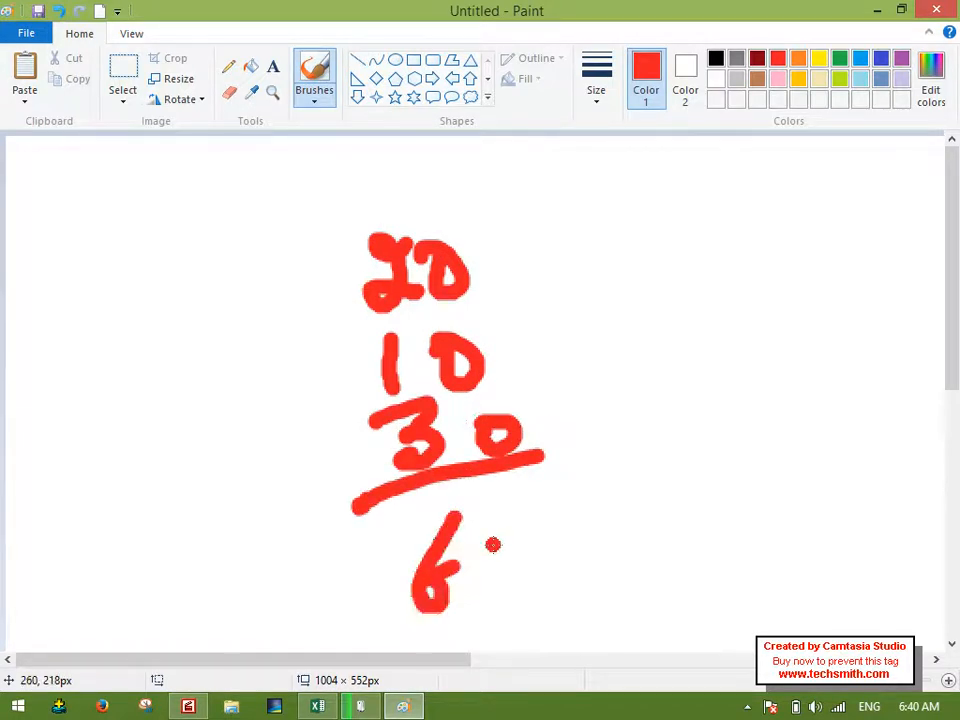
drag(490, 538, 468, 583)
Write a division by 3 after the handwritten 60, cross out both numbers and write the average 20 beside the column.
drag(580, 503, 505, 622)
mouse_move(588, 546)
mouse_down()
mouse_move(625, 563)
mouse_move(590, 599)
mouse_up()
drag(685, 517, 575, 564)
mouse_move(529, 496)
mouse_down()
mouse_move(436, 555)
mouse_move(393, 565)
mouse_up()
mouse_move(156, 441)
mouse_down()
mouse_move(185, 476)
mouse_move(201, 466)
mouse_up()
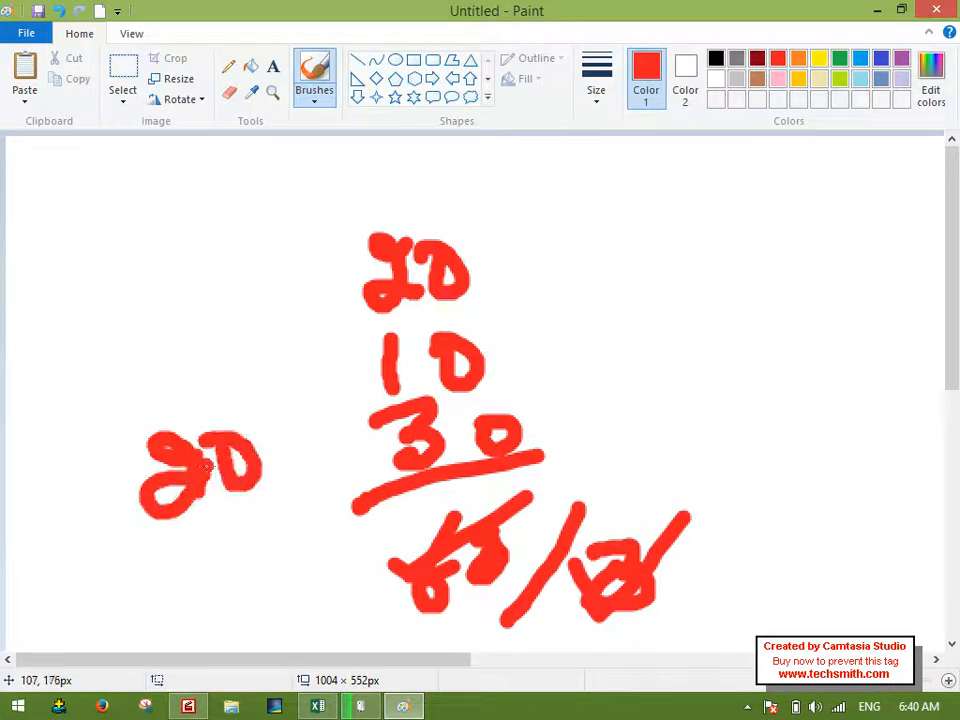
Switch back to Excel and enter 10, 20 and 30 in cells E11 to E13.
key(alt+Tab)
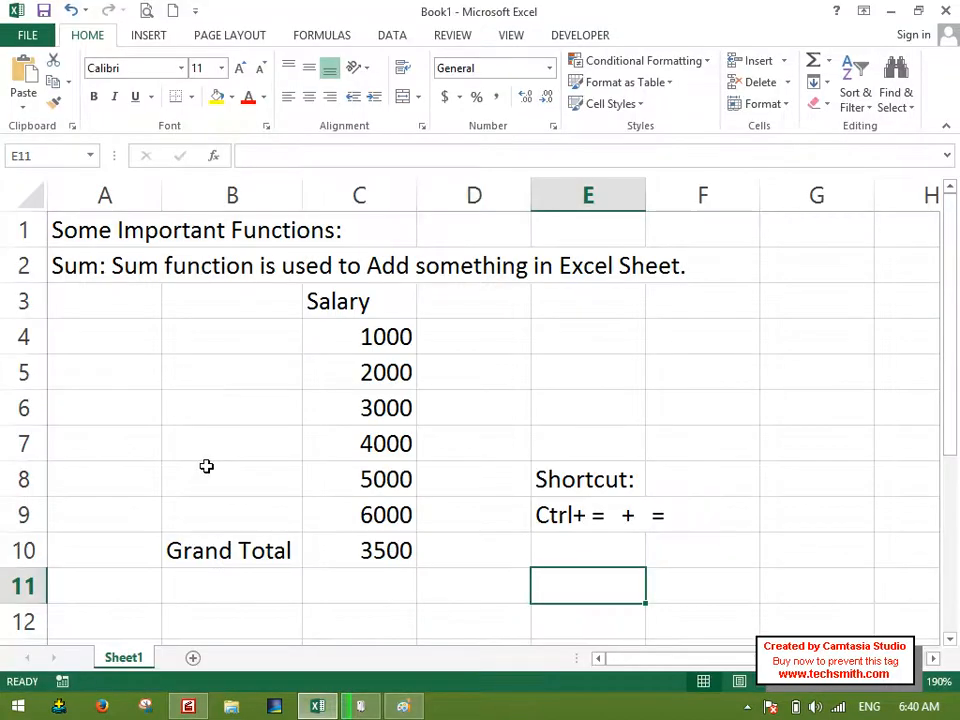
key(Down)
key(Down)
key(Down)
key(Down)
key(Up)
key(Up)
key(Up)
key(Up)
text(10)
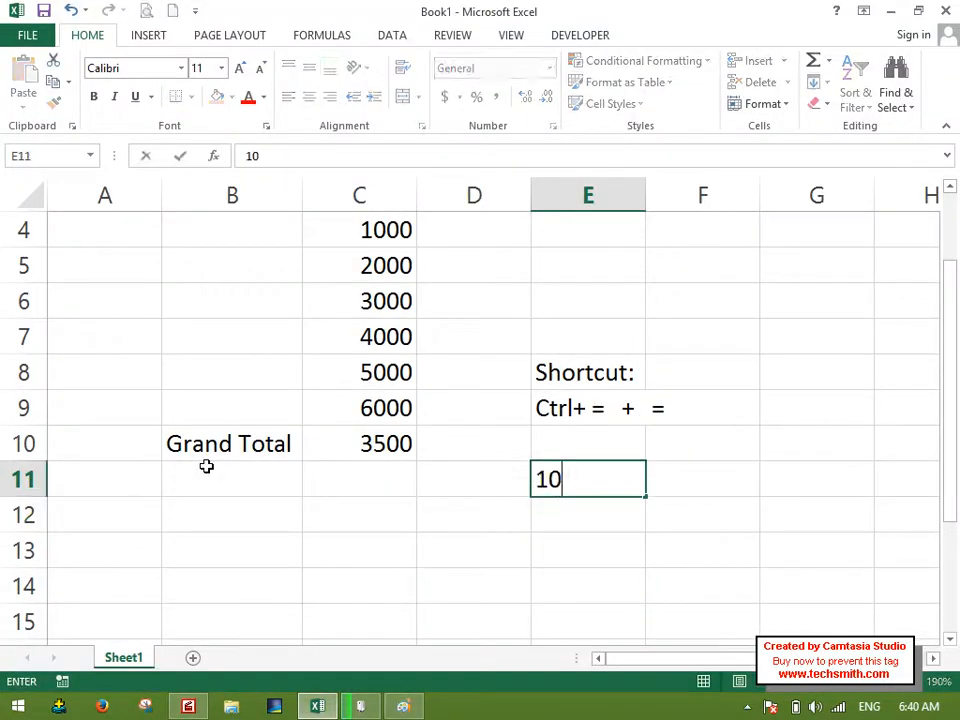
key(Return)
text(20)
key(Return)
text(30)
key(Return)
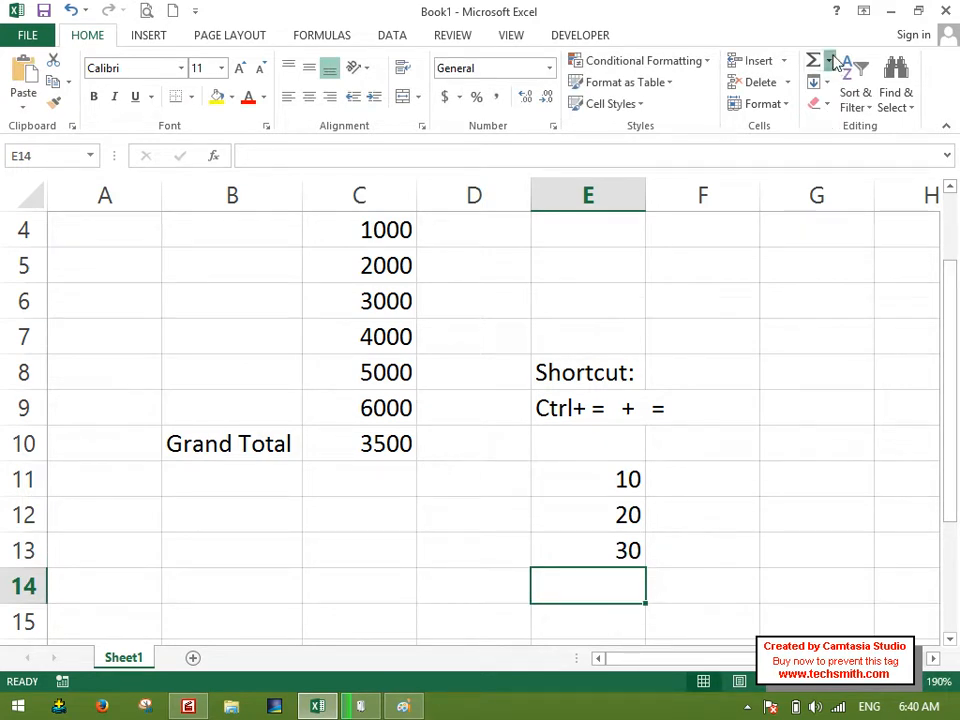
Calculate the average of E11:E13 in cell E14.
click(828, 61)
click(852, 106)
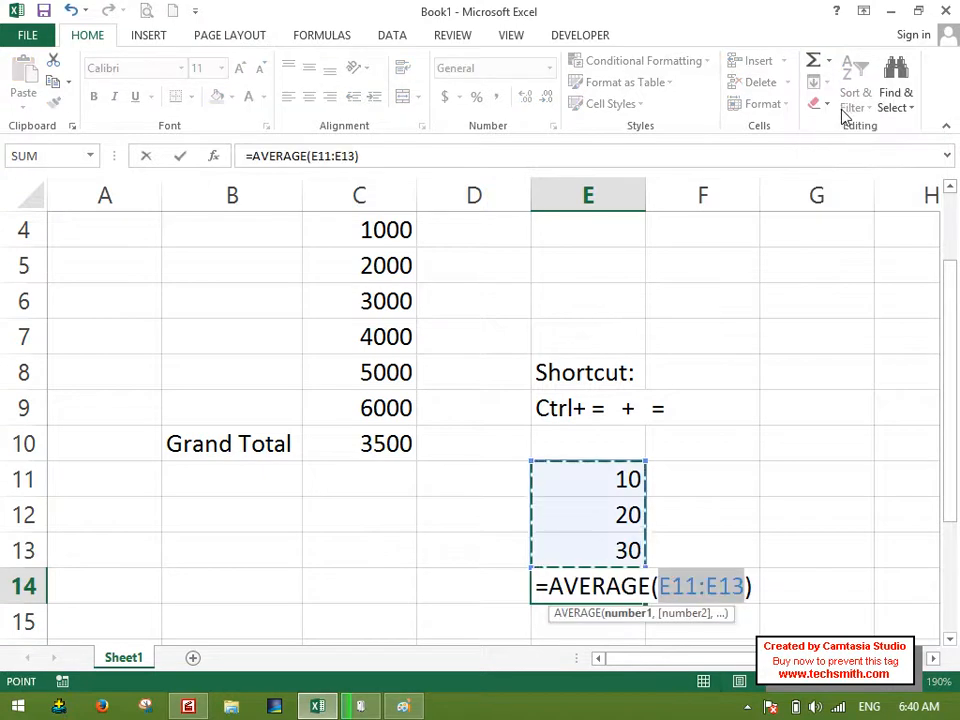
key(Return)
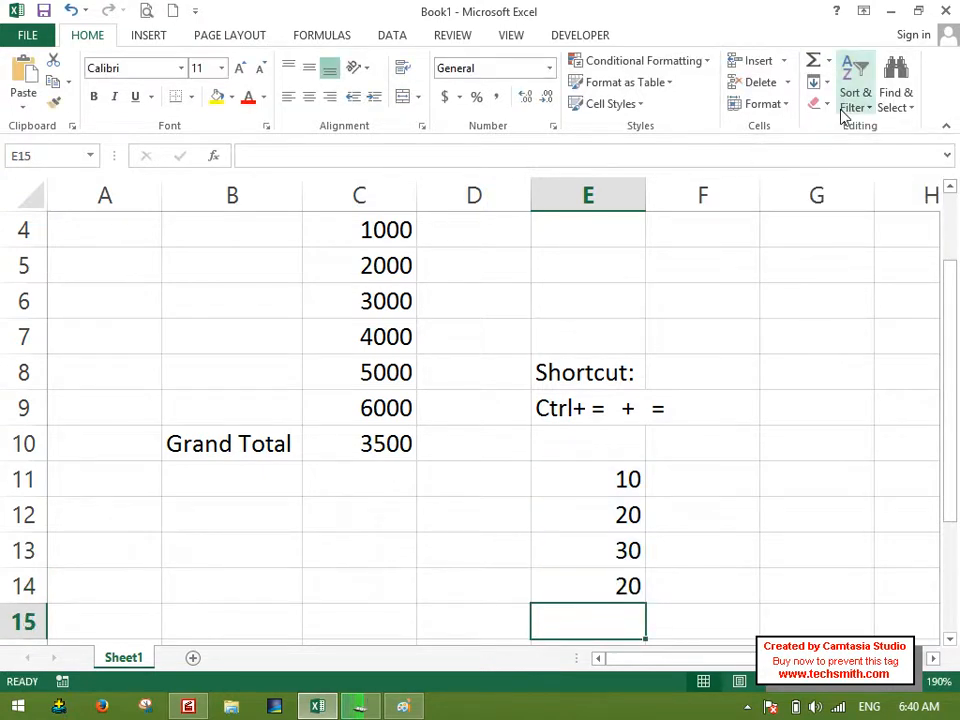
Replace the formula in C10 with the Count Numbers function over C4:C9.
key(Up)
key(Up)
key(Left)
key(Up)
key(Up)
key(Left)
key(Up)
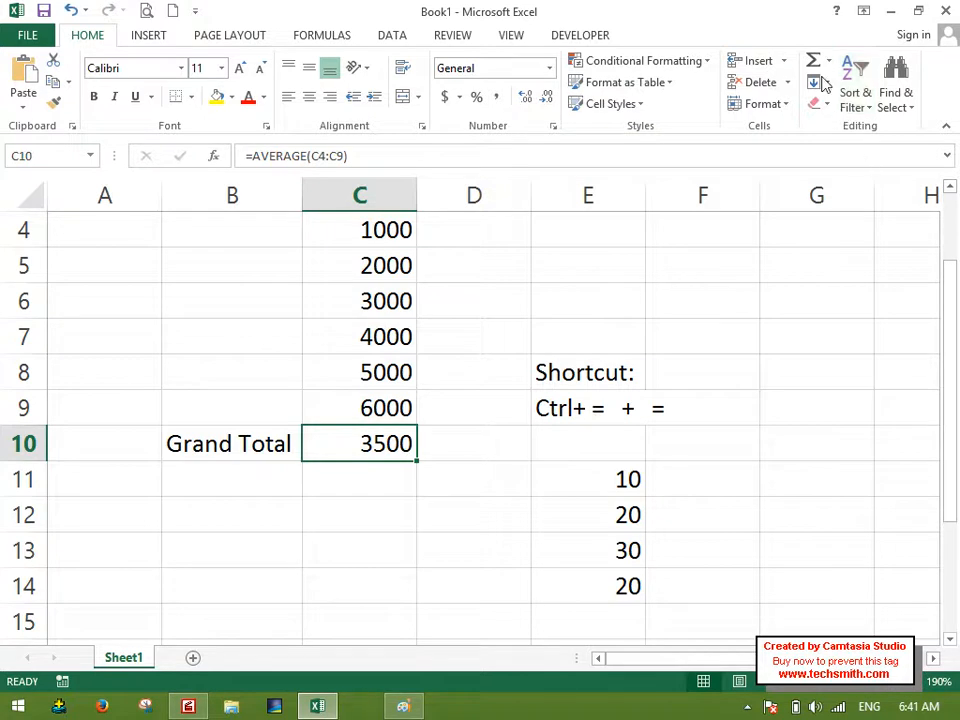
click(828, 61)
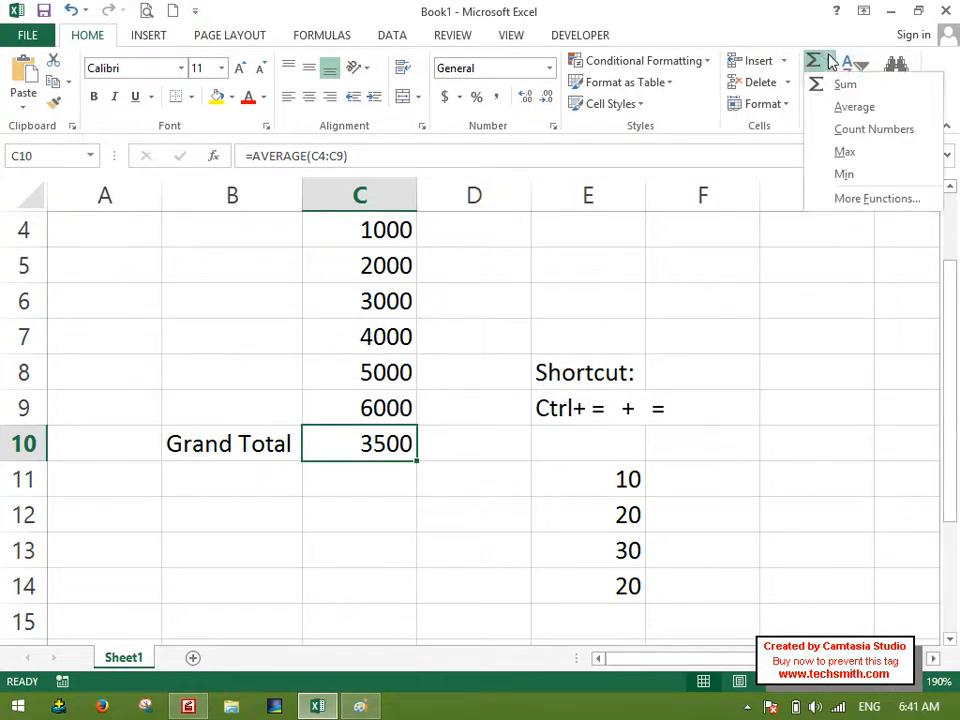
click(872, 130)
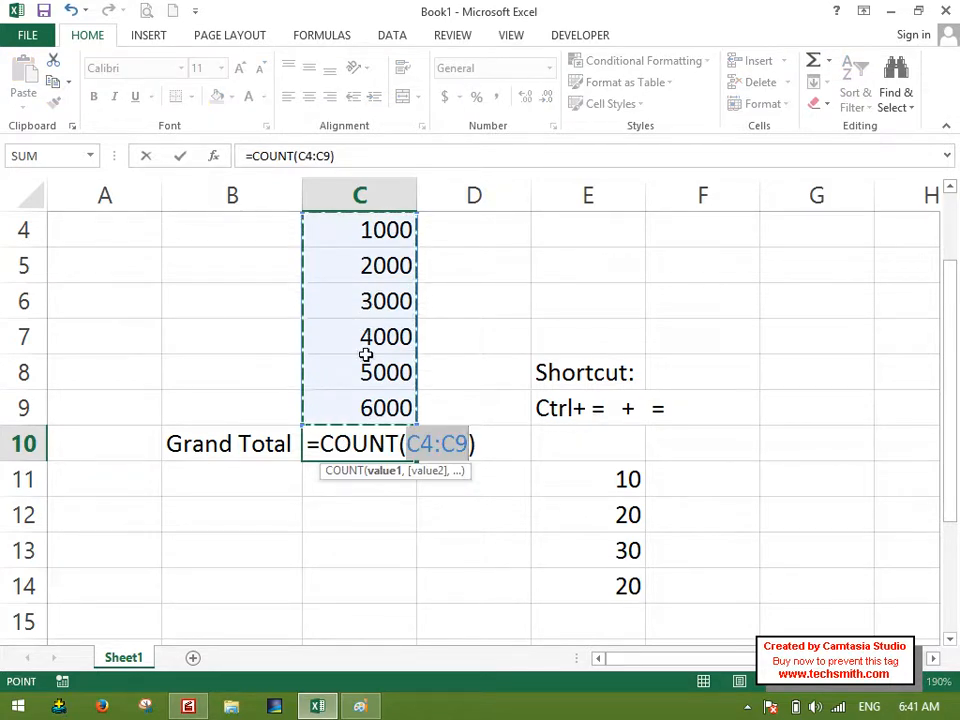
key(Return)
key(Up)
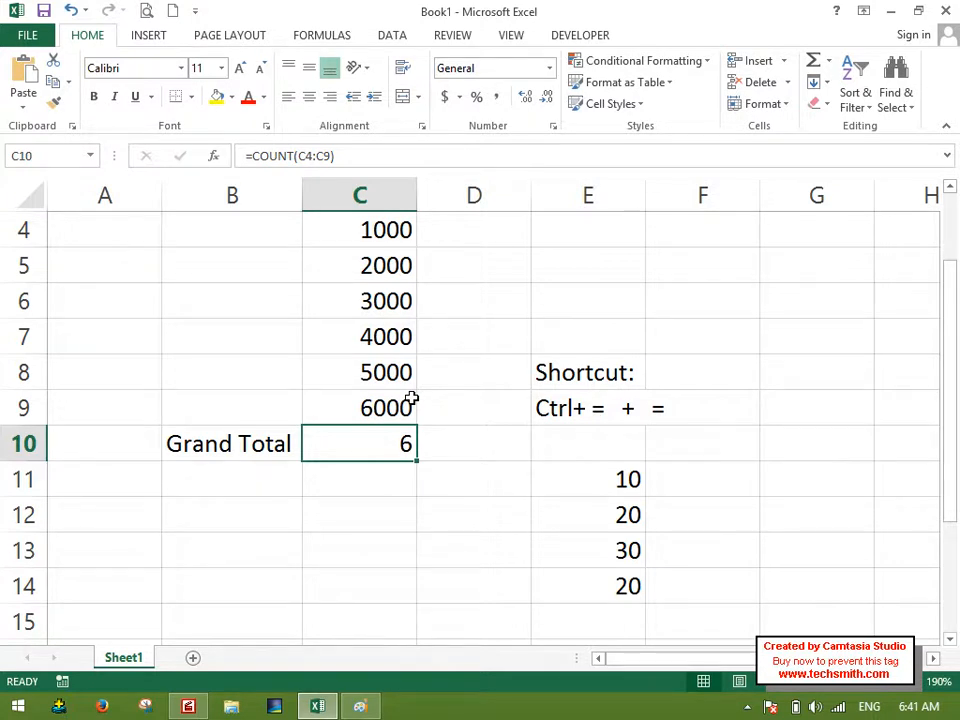
Go through the salary entries in column C one by one to check how many cells the count covers.
key(Up)
key(Up)
key(Up)
key(Up)
key(Up)
key(Up)
key(Up)
key(Up)
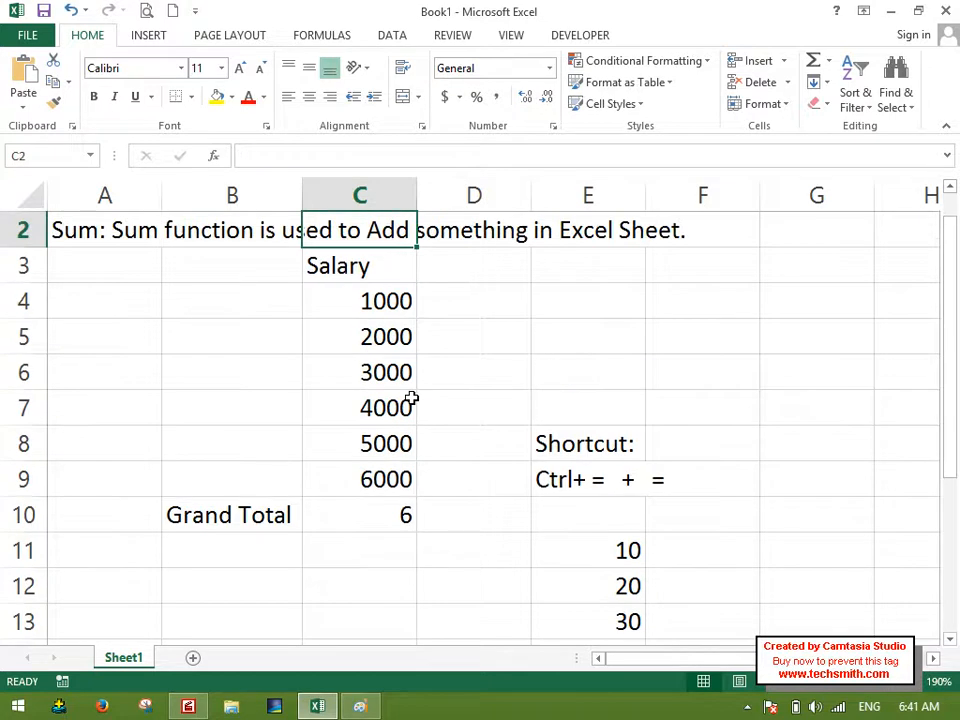
key(Down)
key(Down)
key(Down)
key(Down)
key(Down)
key(Down)
key(Down)
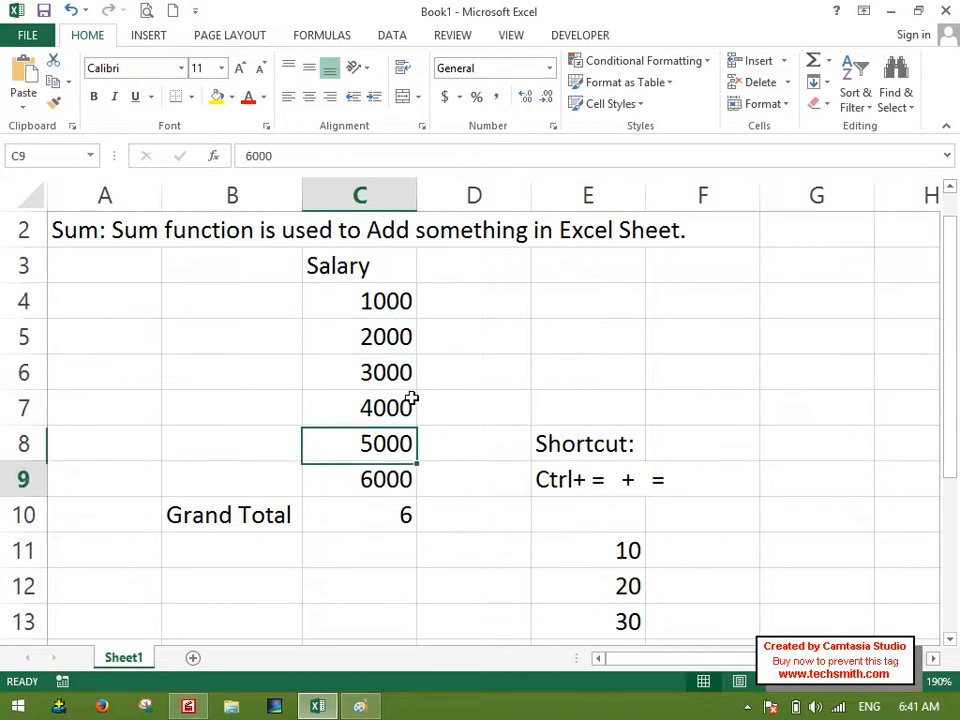
key(Down)
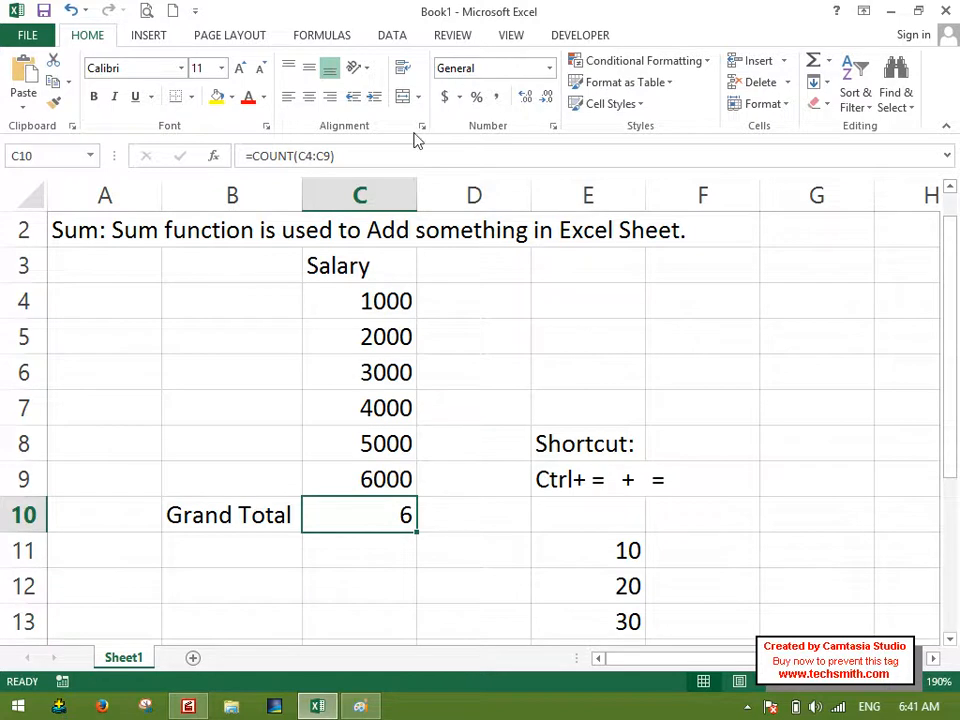
Replace the count in C10 with the Max function over the salaries in C4:C9.
click(828, 62)
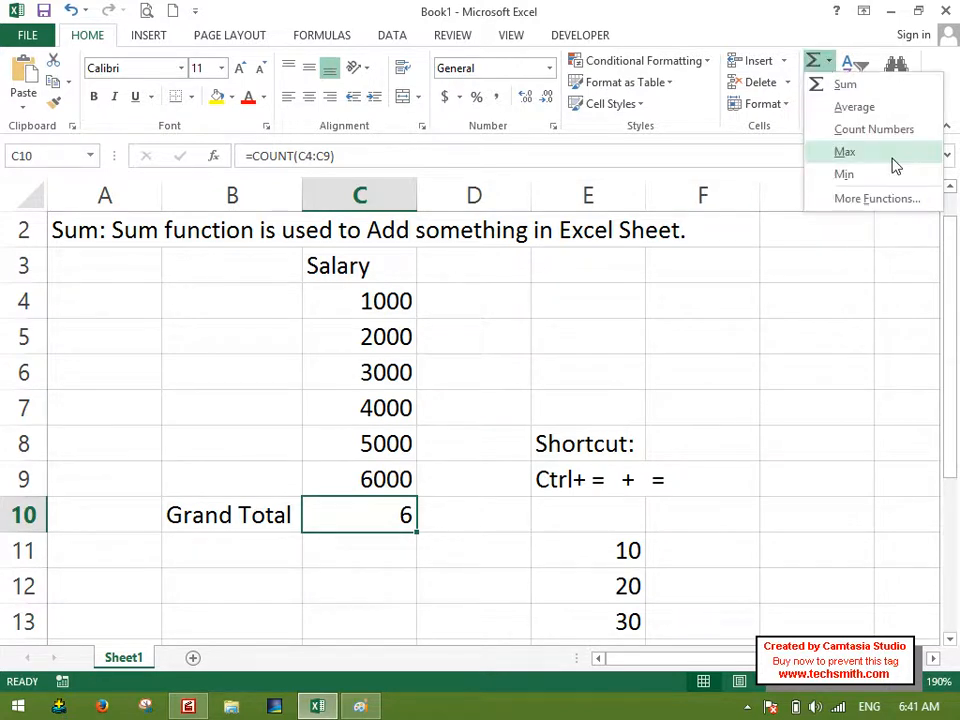
click(845, 154)
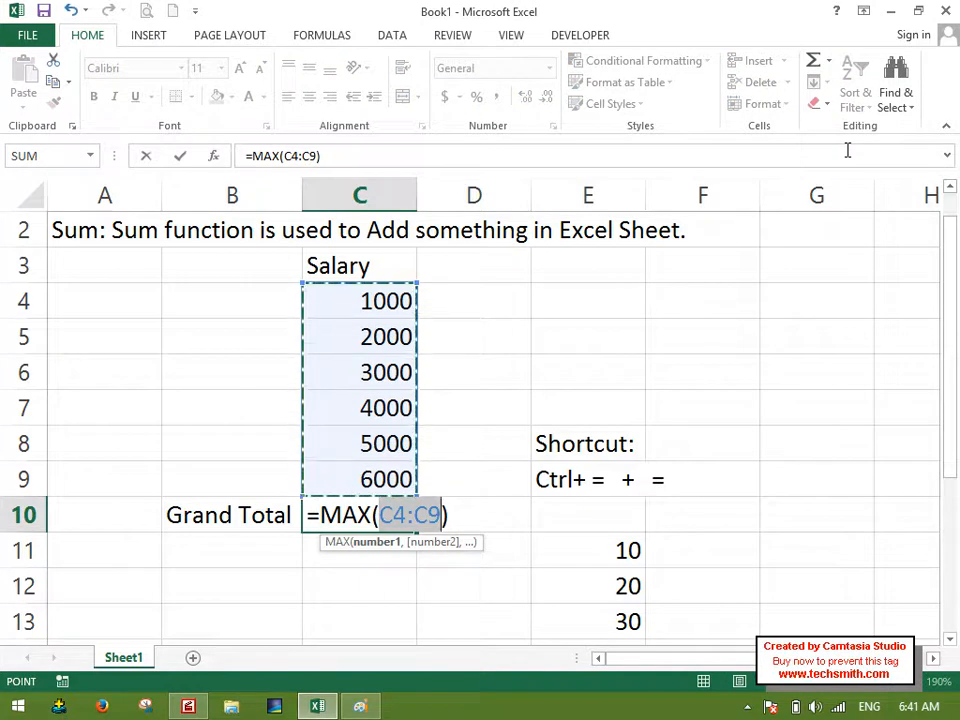
key(Return)
Change the first salary in C4 to 10000 to test the Max formula in C10.
key(Up)
key(Up)
key(Up)
key(Up)
key(Up)
key(Up)
key(Up)
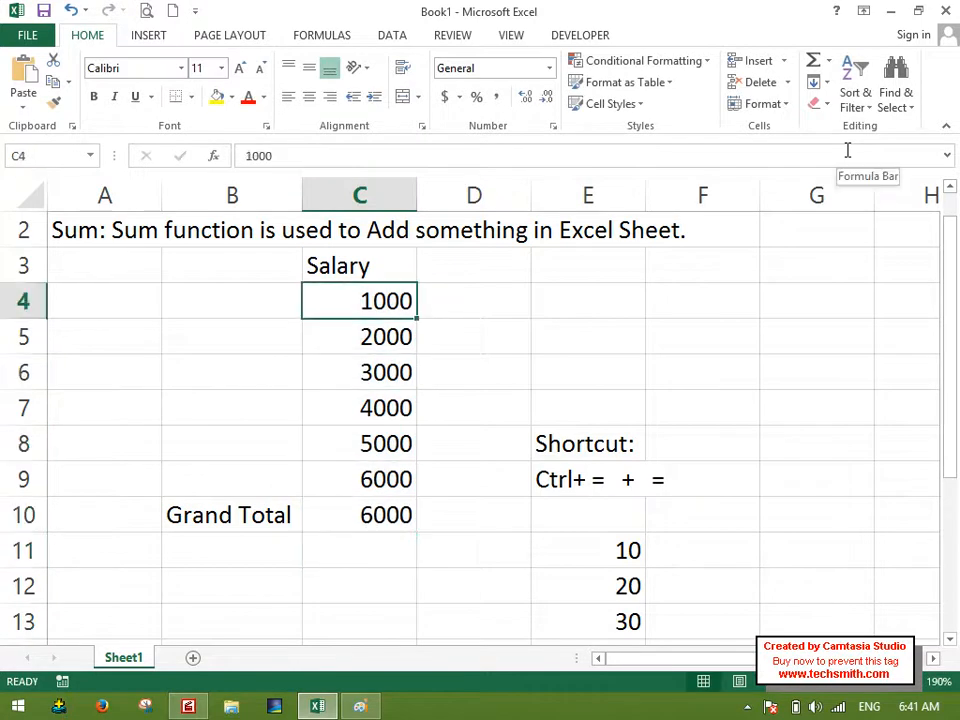
text(10000)
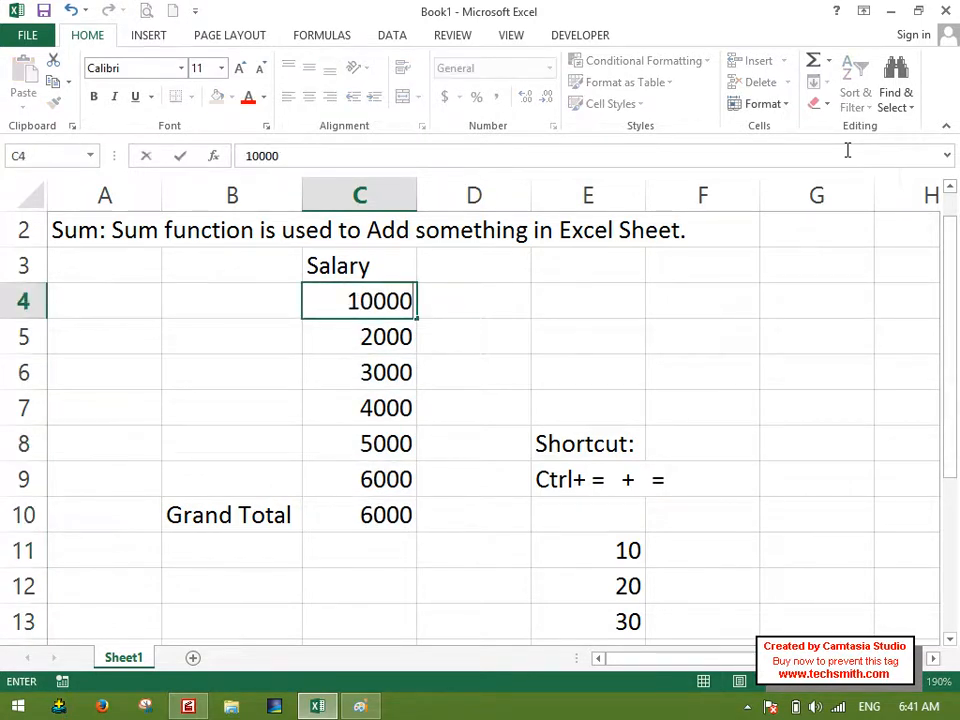
key(Return)
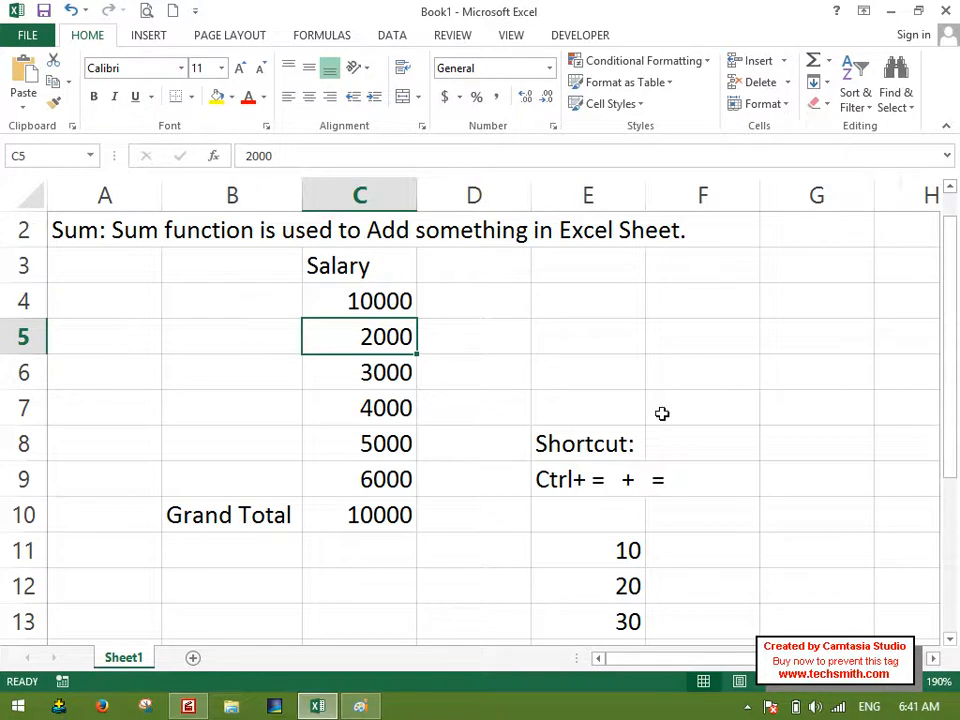
Replace the formula in C10 with the Min function over the salaries in C4:C9.
click(396, 502)
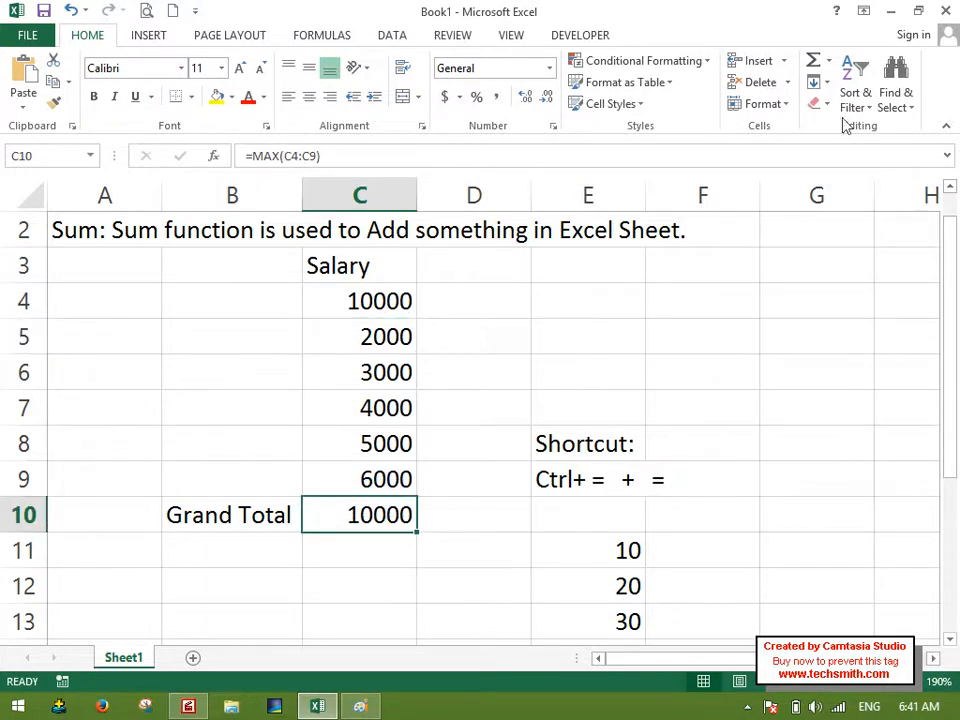
click(828, 61)
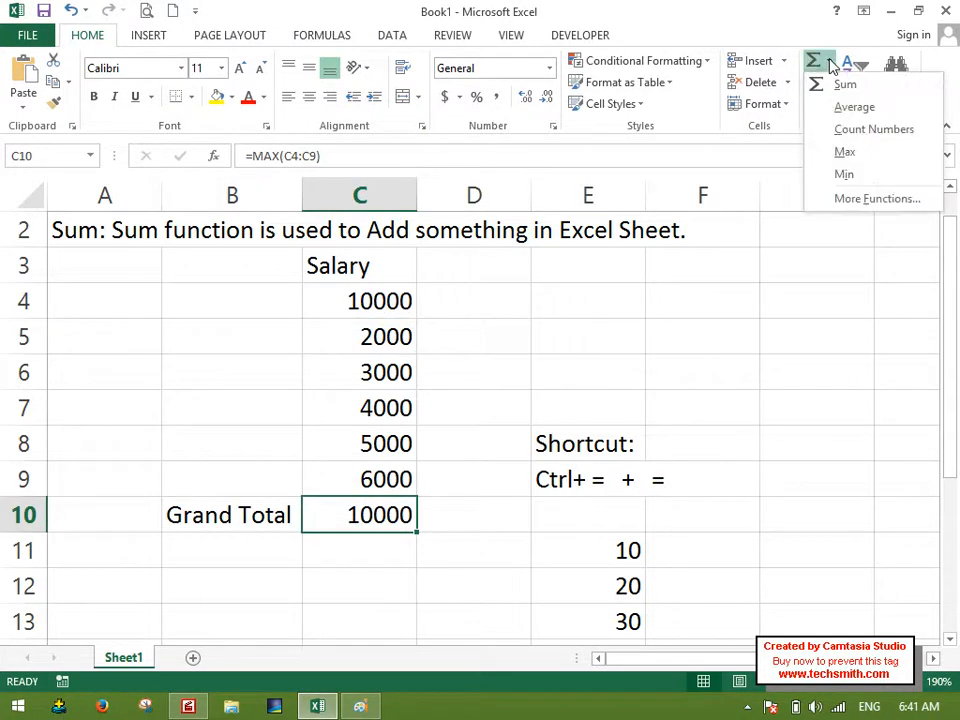
click(845, 175)
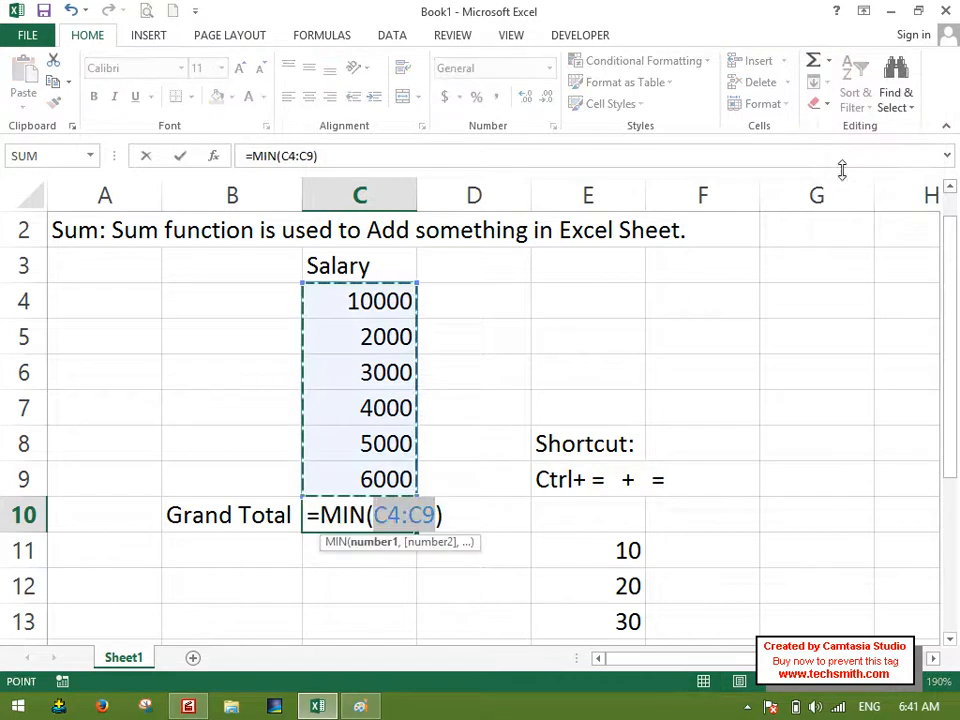
key(Return)
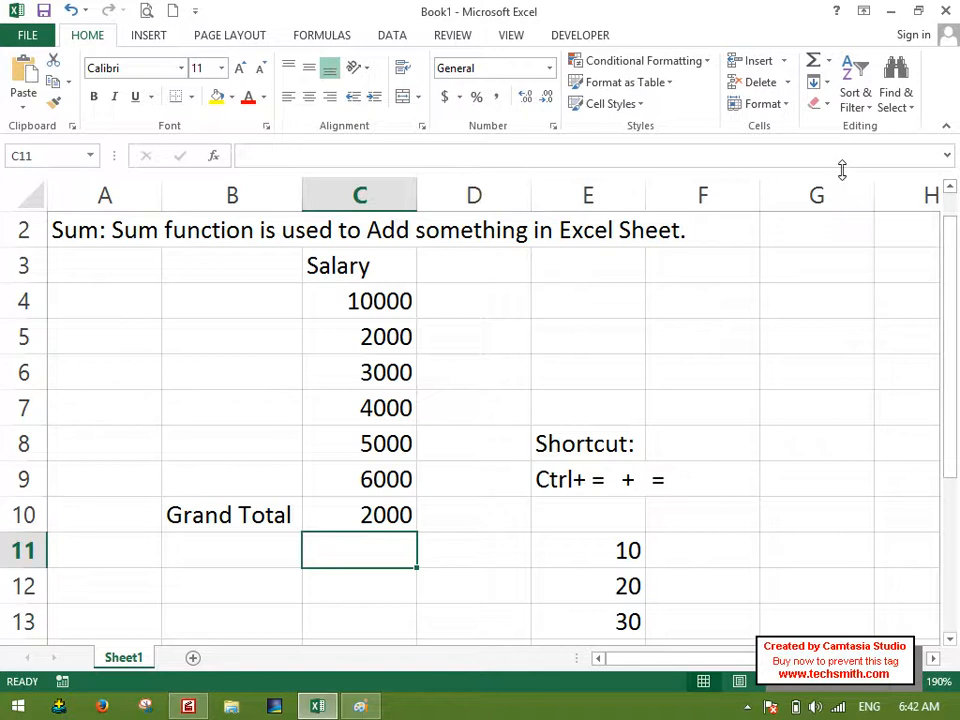
click(358, 515)
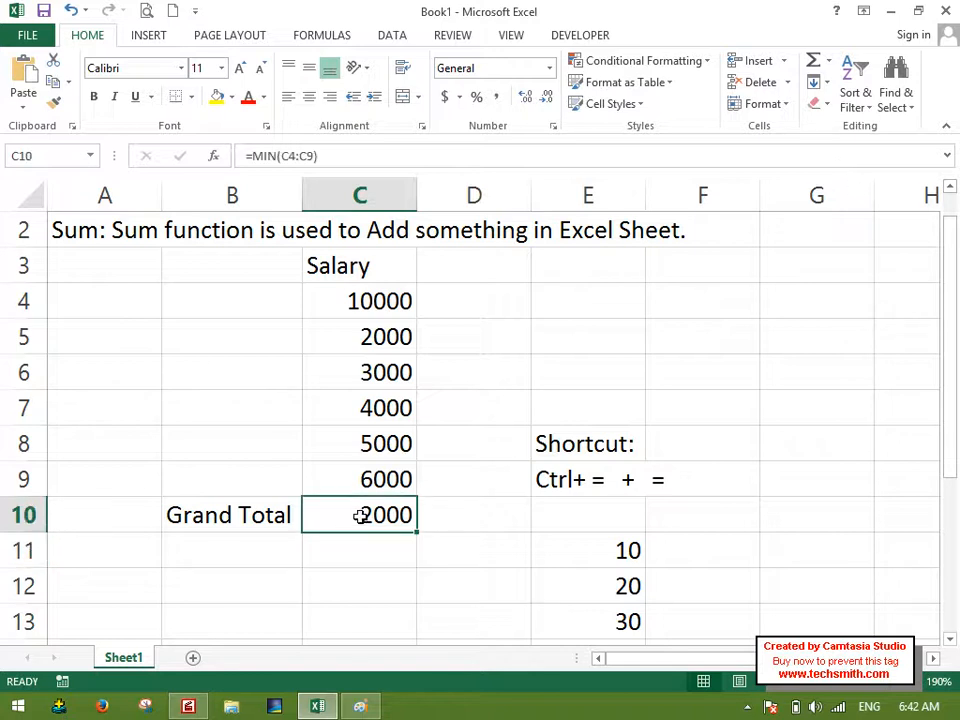
List the function names Sum, count, Average, max and Min in cells B11 to B15.
click(283, 555)
text(Sum)
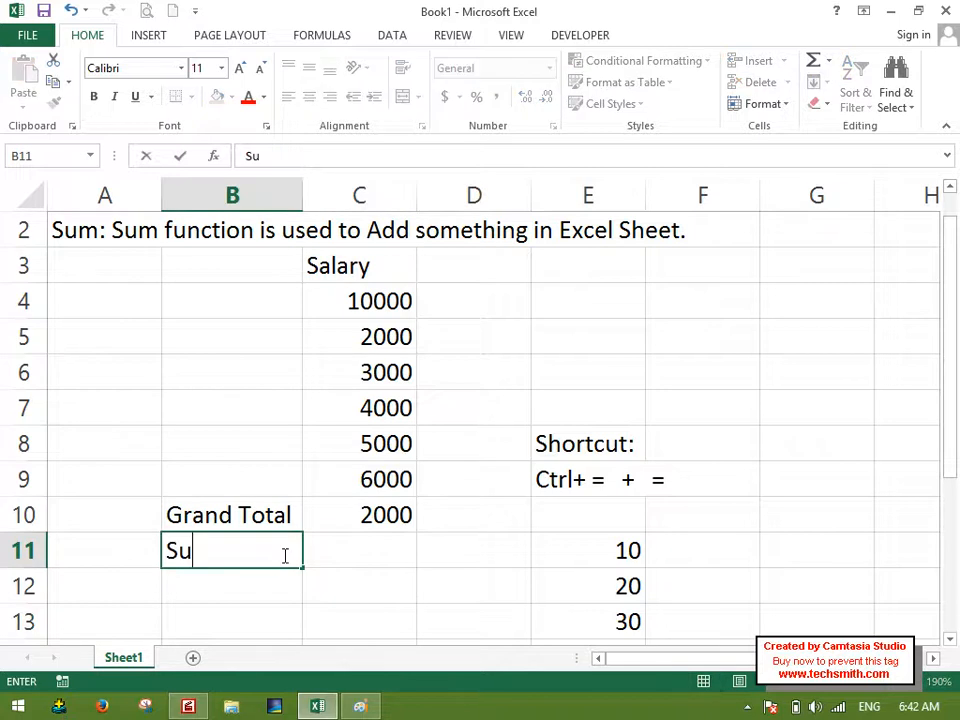
key(Return)
text(count)
key(Return)
text(VAergae)
key(Return)
key(Up)
text(Average)
key(Return)
text(max)
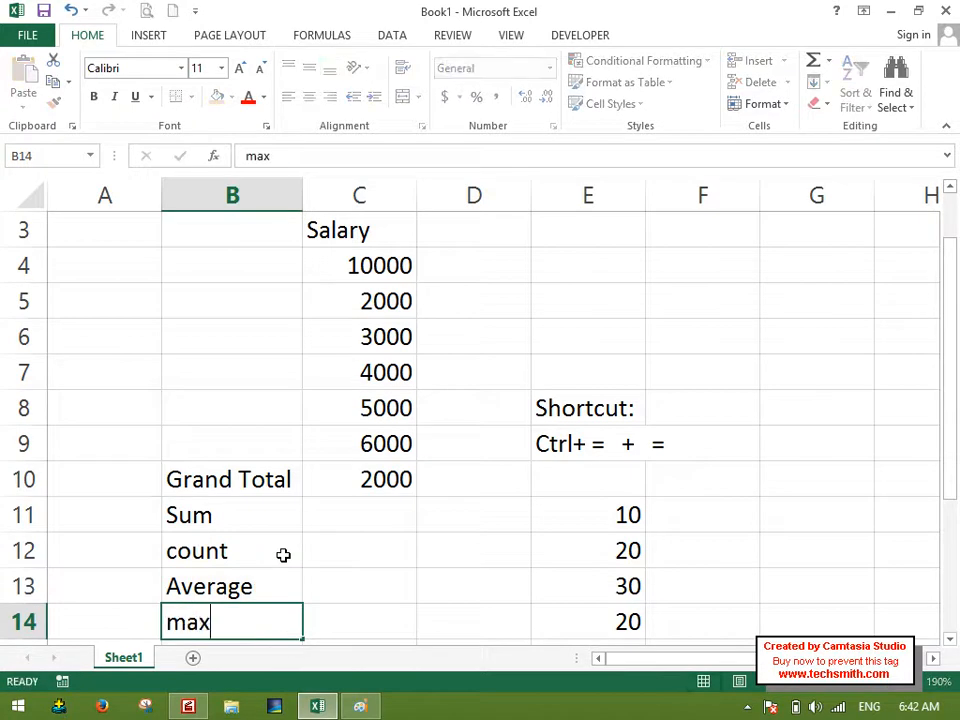
key(Return)
text(Min)
key(Return)
Review the function names listed in B11:B15 and return to the first salary row.
key(Up)
key(Up)
key(Up)
key(Up)
key(Up)
key(Down)
key(Down)
key(Down)
key(Down)
key(ctrl+Down)
key(Up)
key(ctrl+Up)
key(ctrl+Up)
key(Up)
key(Down)
key(Down)
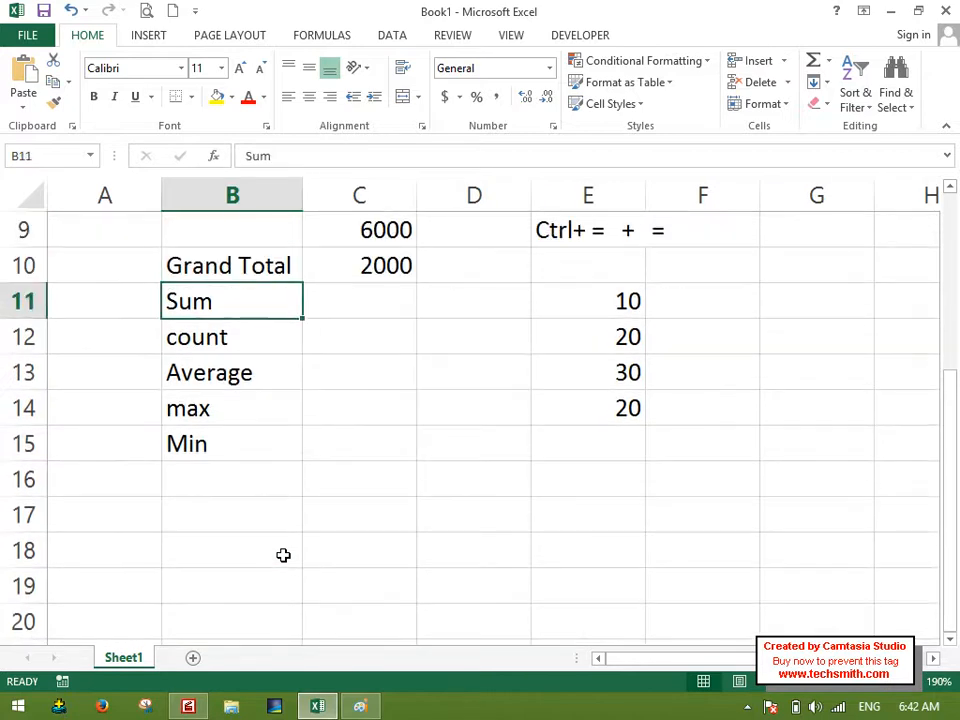
key(shift+Down)
key(shift+Down)
key(shift+Down)
key(shift+Down)
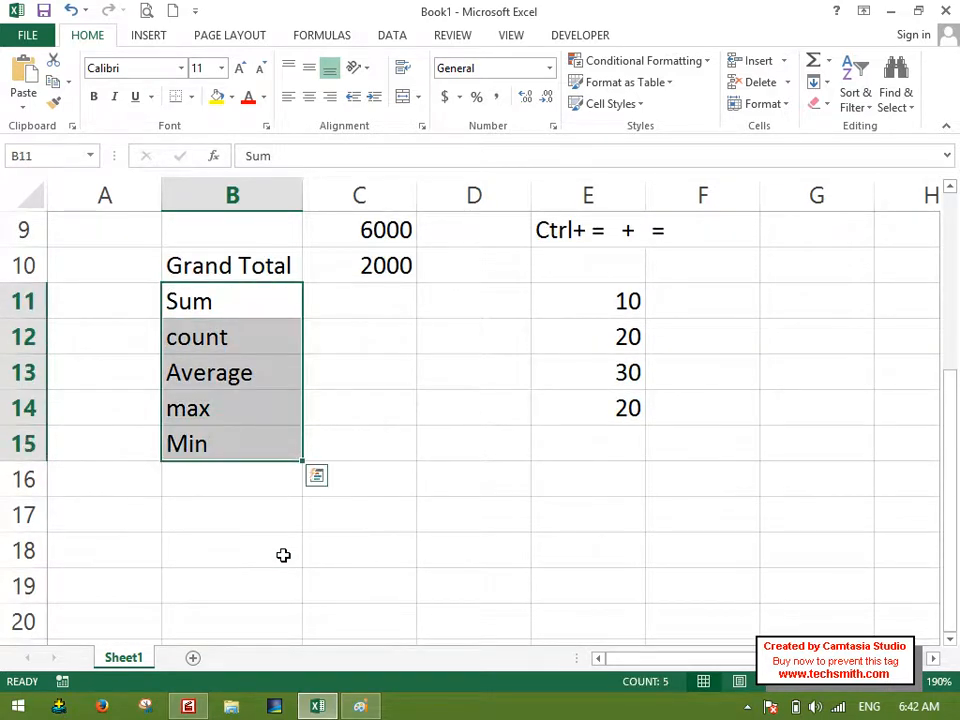
key(Up)
key(Up)
key(Up)
key(Up)
key(Up)
key(Up)
key(Up)
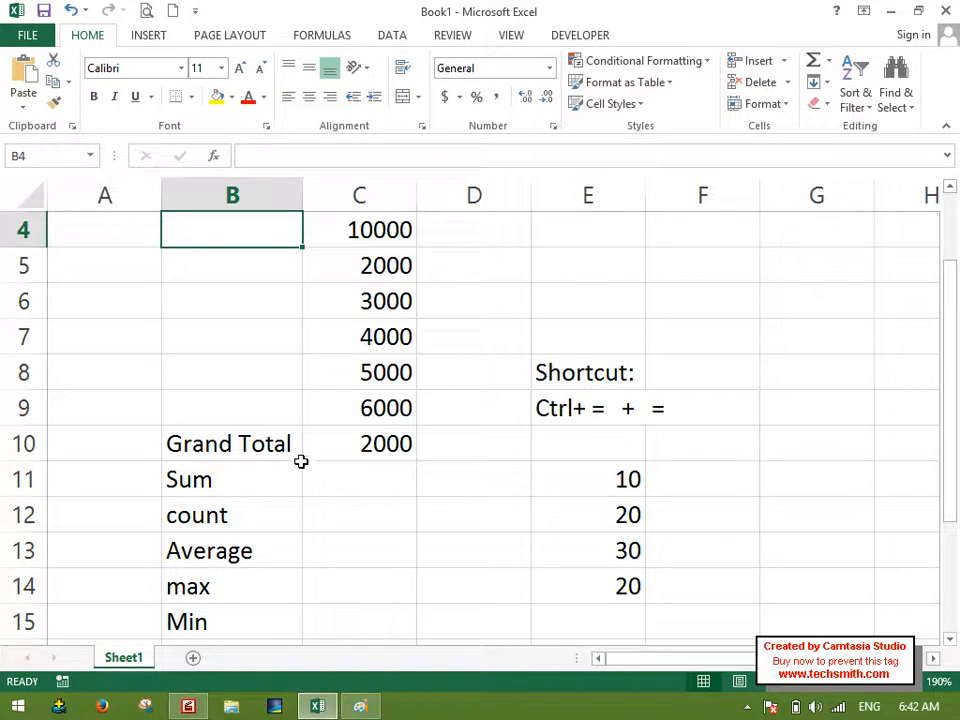
Look at the additional functions in the Insert Function dialog and at the function library.
click(829, 63)
click(803, 194)
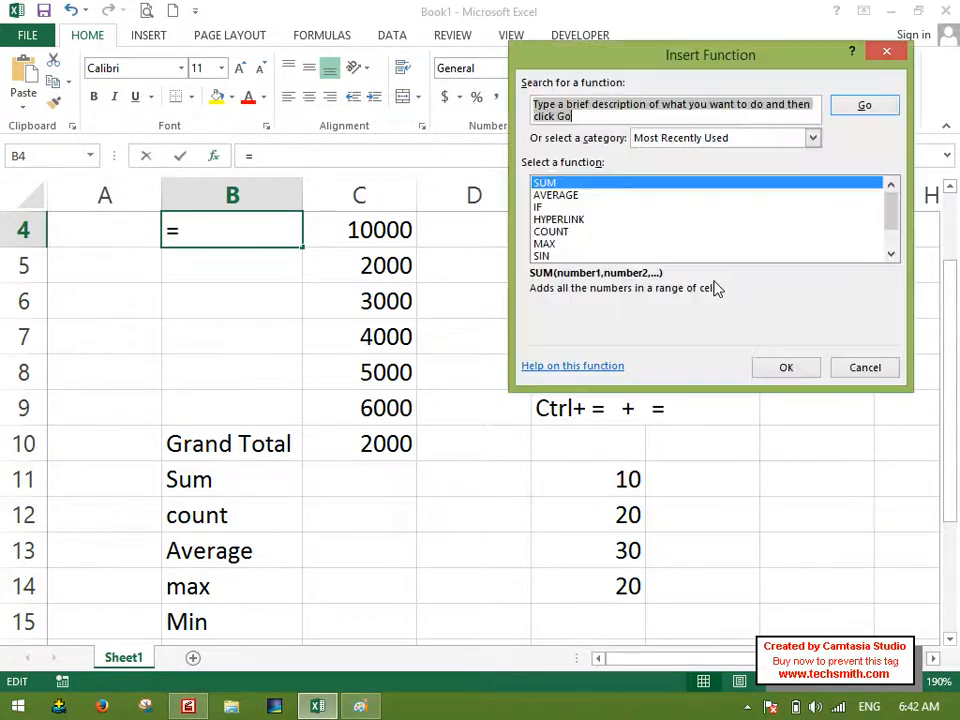
click(855, 367)
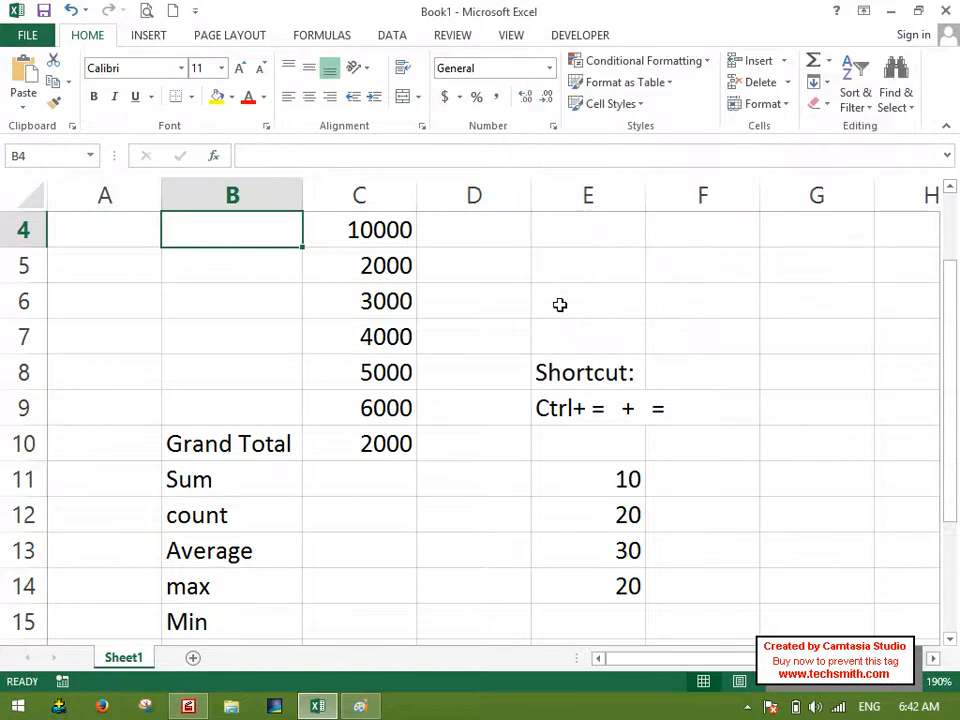
click(319, 37)
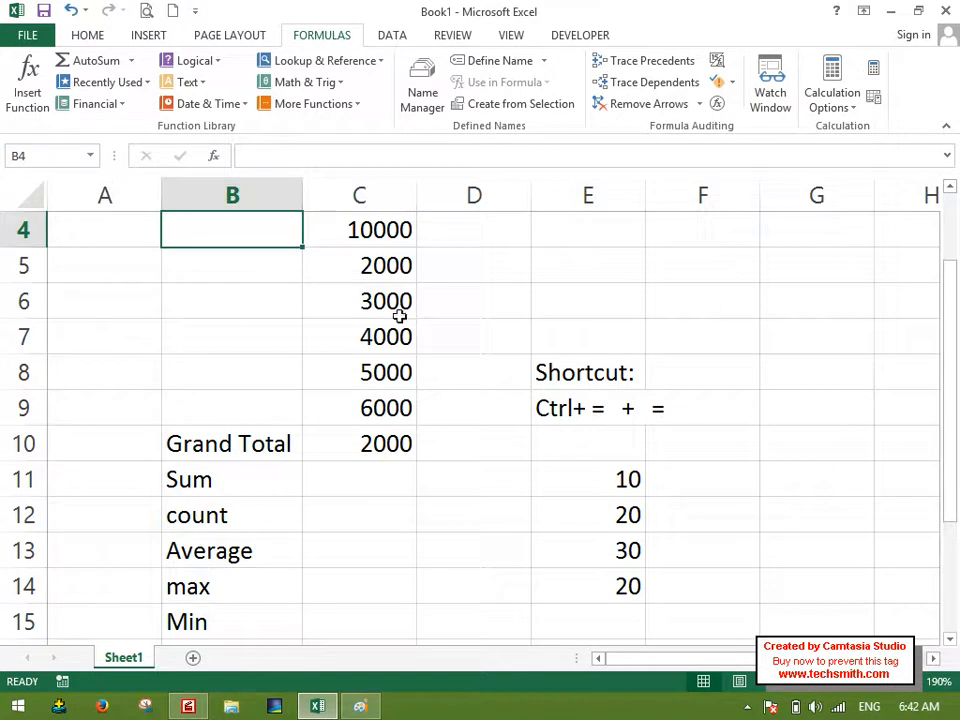
click(84, 37)
Enter MOUS in D19 and fill it down to D26, clearing the filled cells at the end.
click(827, 83)
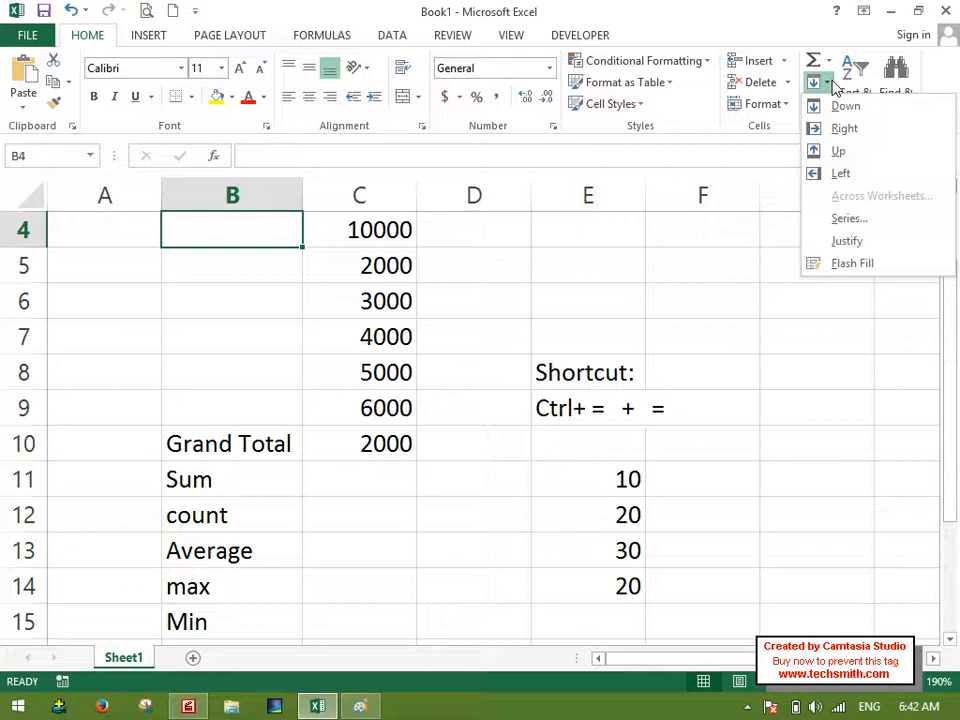
scroll(584, 497, down, 2)
scroll(584, 497, down, 2)
click(447, 336)
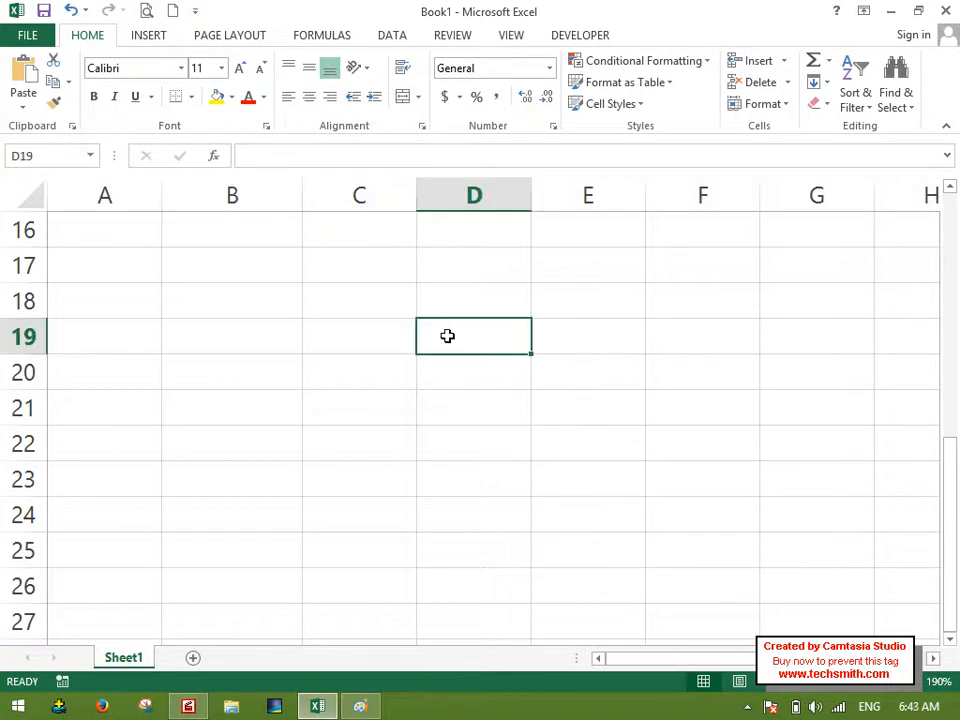
text(MOUS)
key(Return)
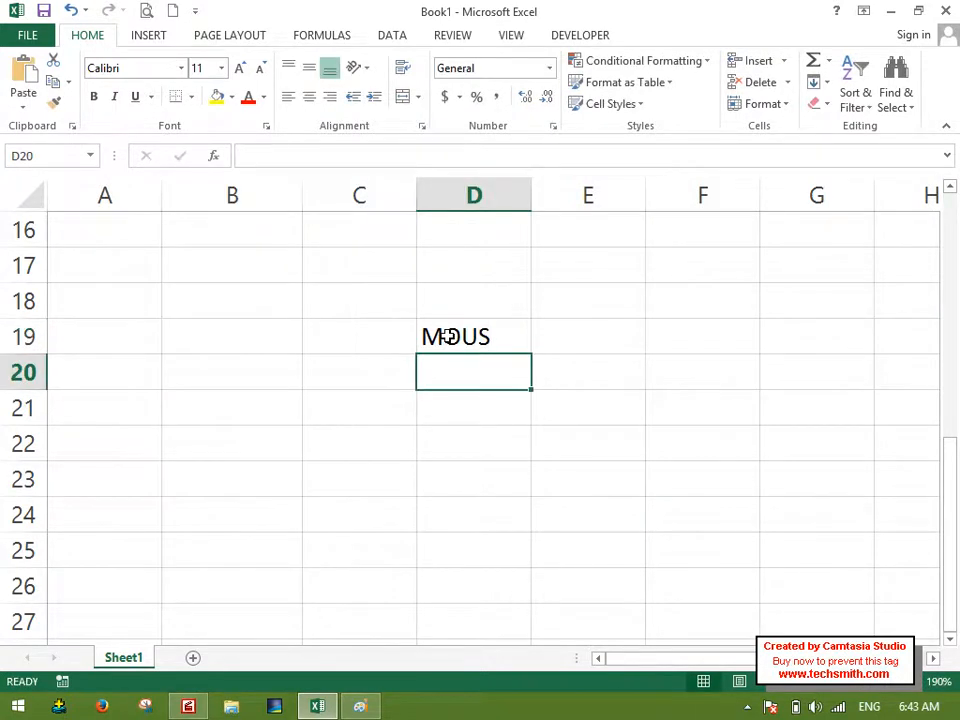
drag(463, 330, 476, 585)
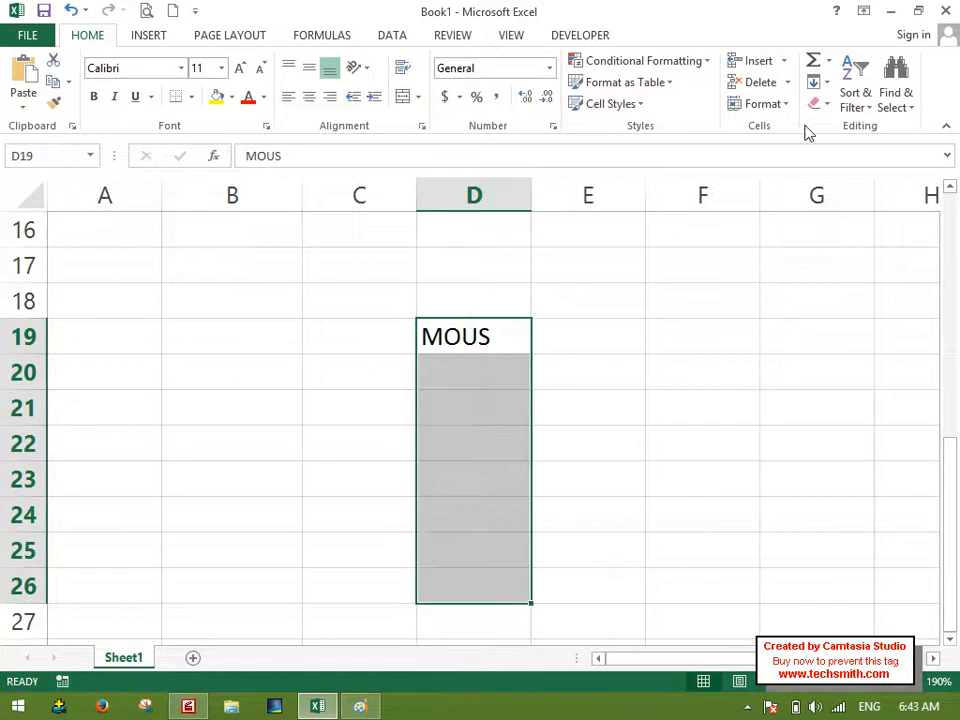
click(816, 84)
click(830, 106)
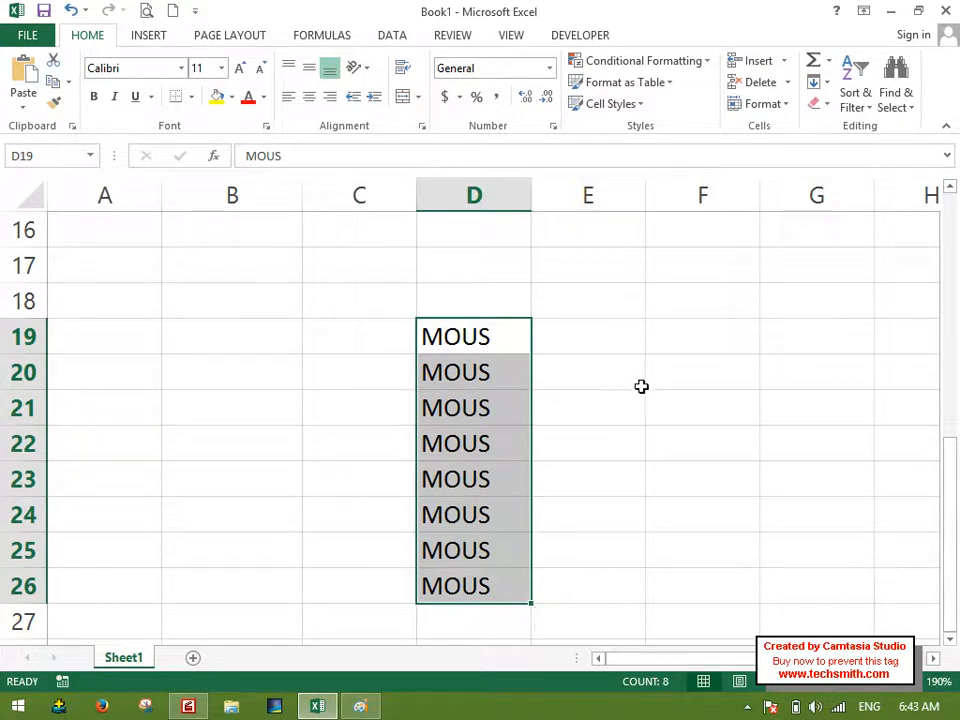
key(Delete)
Enter the column headers Salary in D18 and Bonus in E18.
key(Up)
text(Salary)
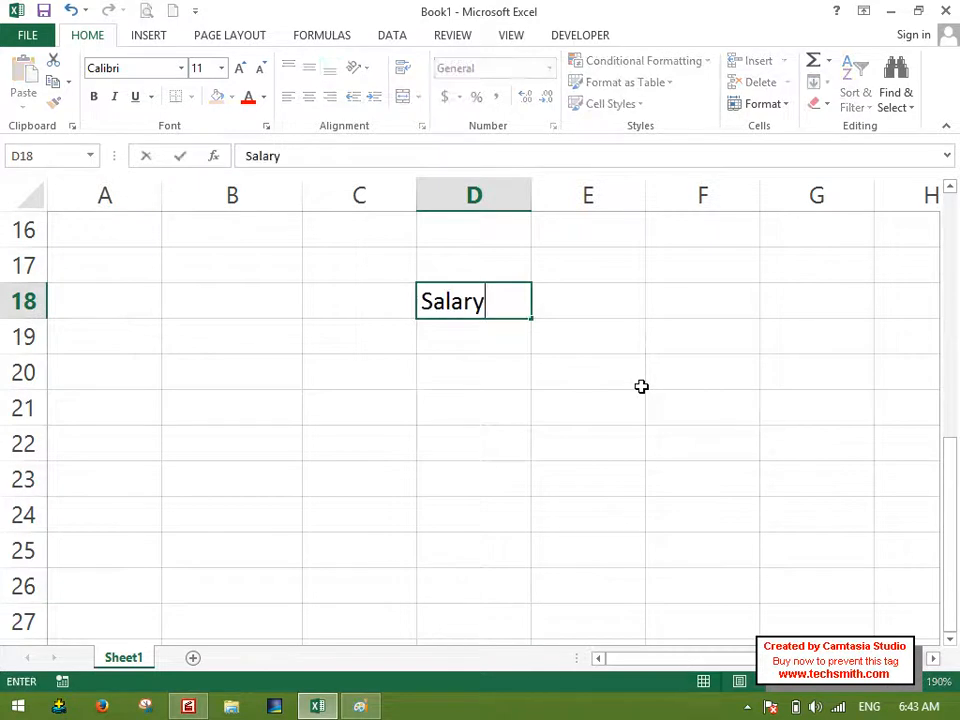
key(Tab)
text(Bonus)
key(Return)
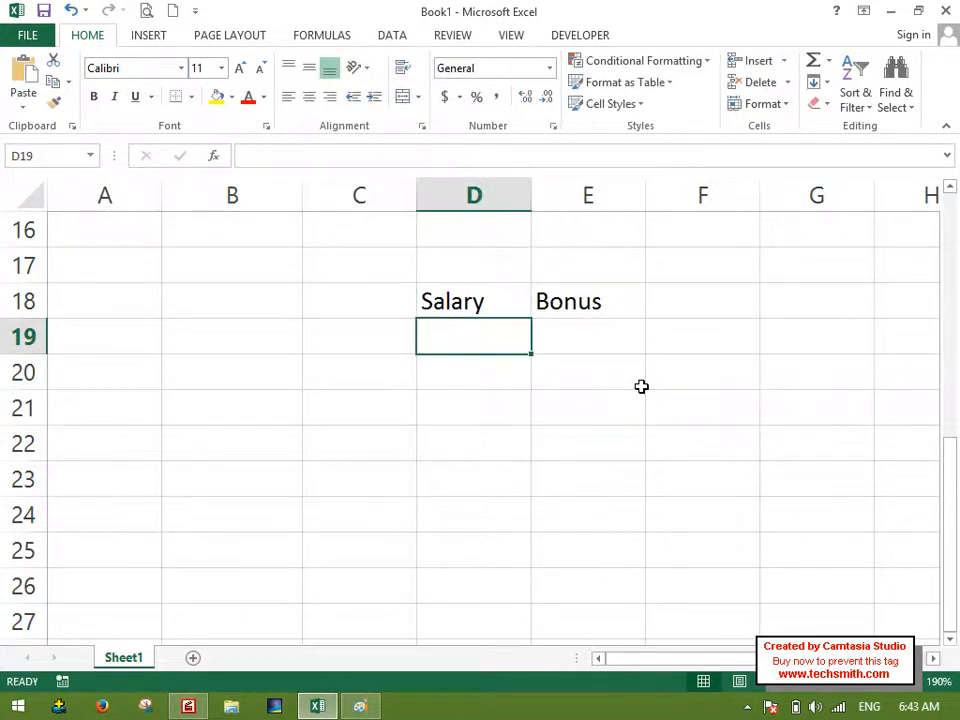
Enter 100 in D19 and 200 in D20 under the Salary header.
text(100)
key(Return)
text(200)
key(Return)
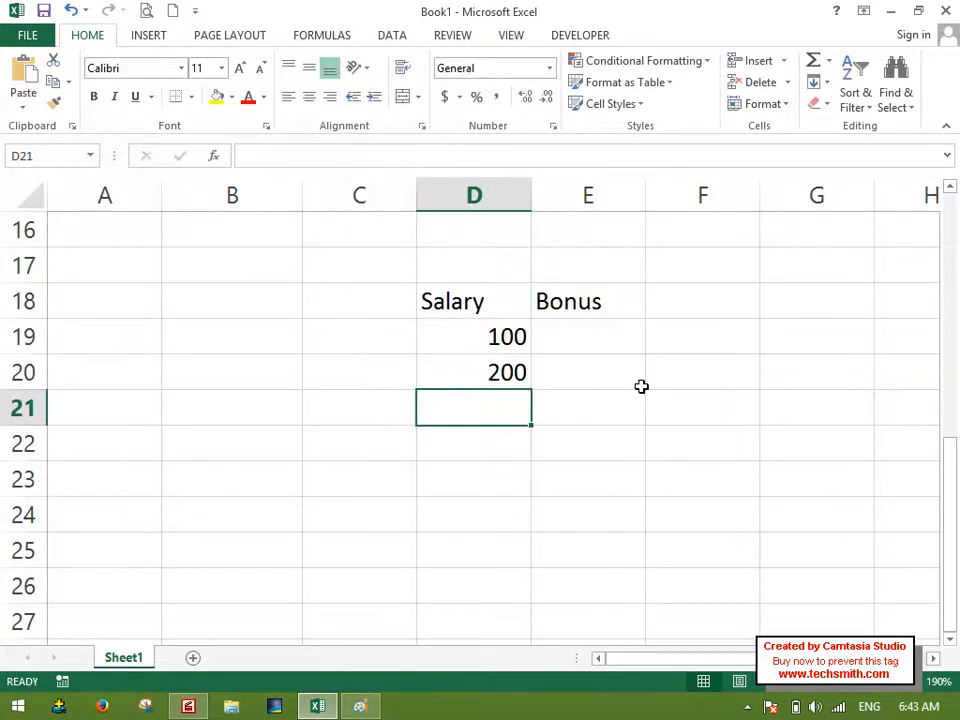
Set D19 to 1000 and D20 to 2000, and extend the salary series down to D25.
click(469, 343)
text(1000)
click(470, 343)
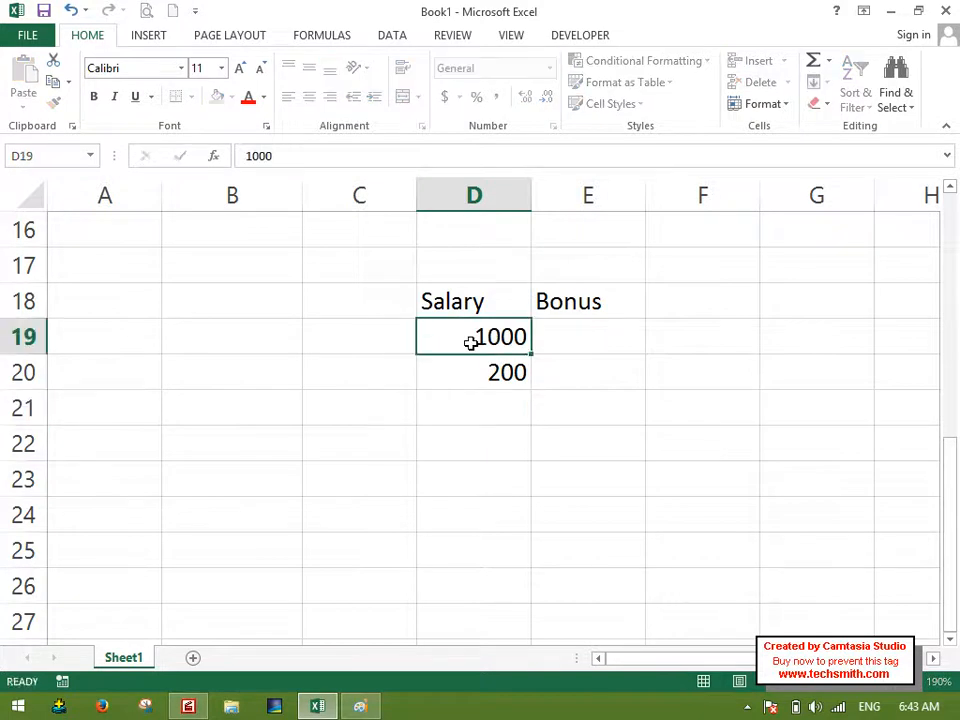
key(Down)
text(2000)
key(Return)
drag(470, 343, 461, 368)
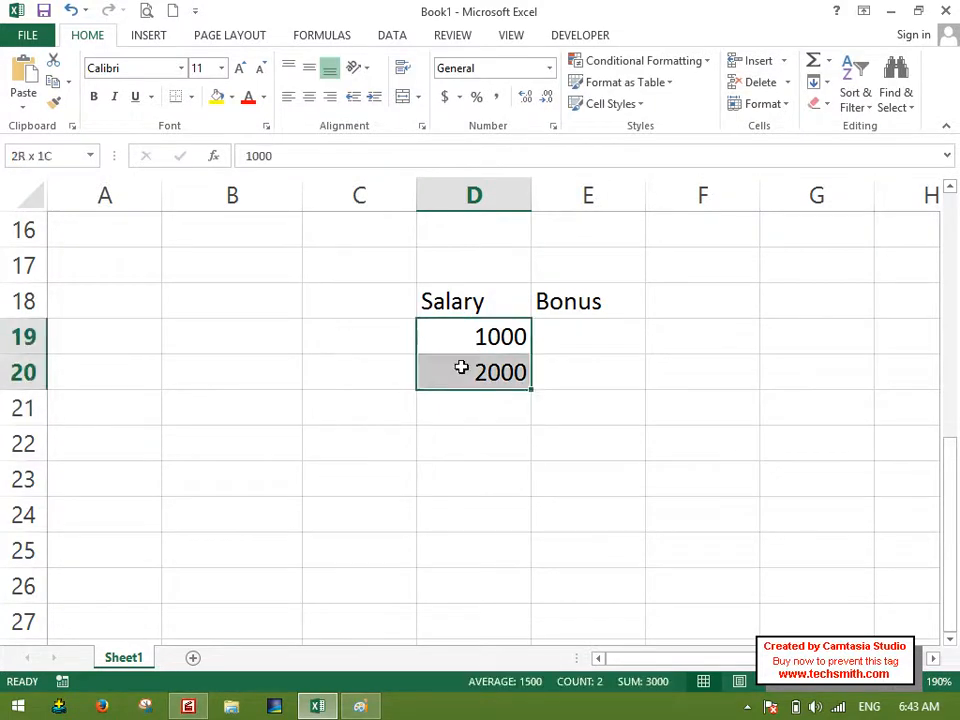
drag(533, 390, 510, 577)
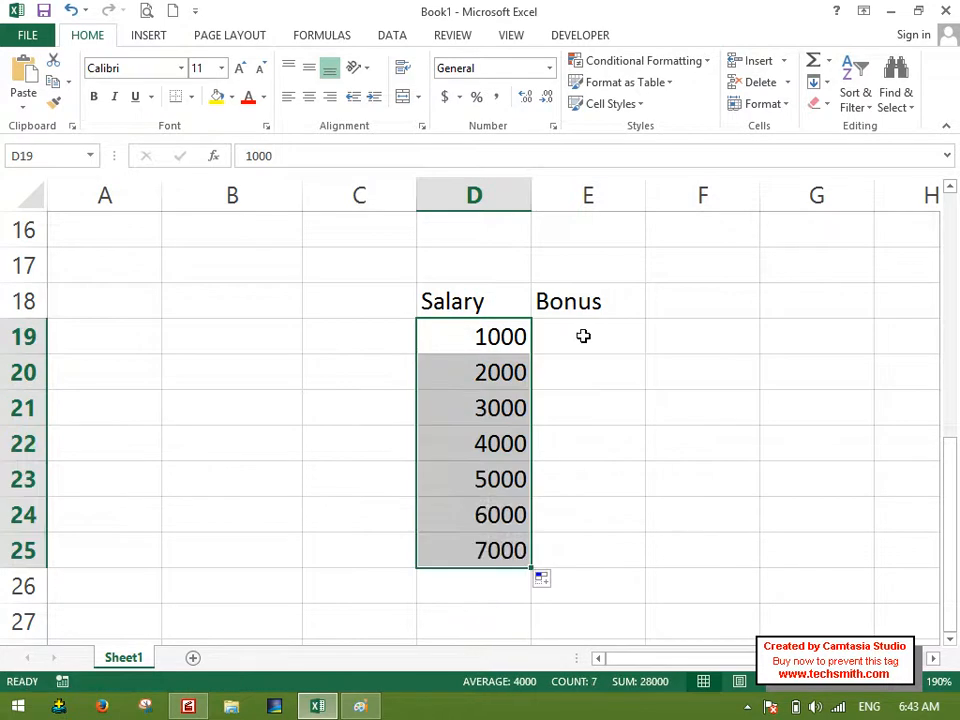
Enter 10, 20 and 30 under Bonus from E19 and extend the series down to E25.
click(582, 335)
text(10)
key(Return)
text(20)
key(Return)
text(30)
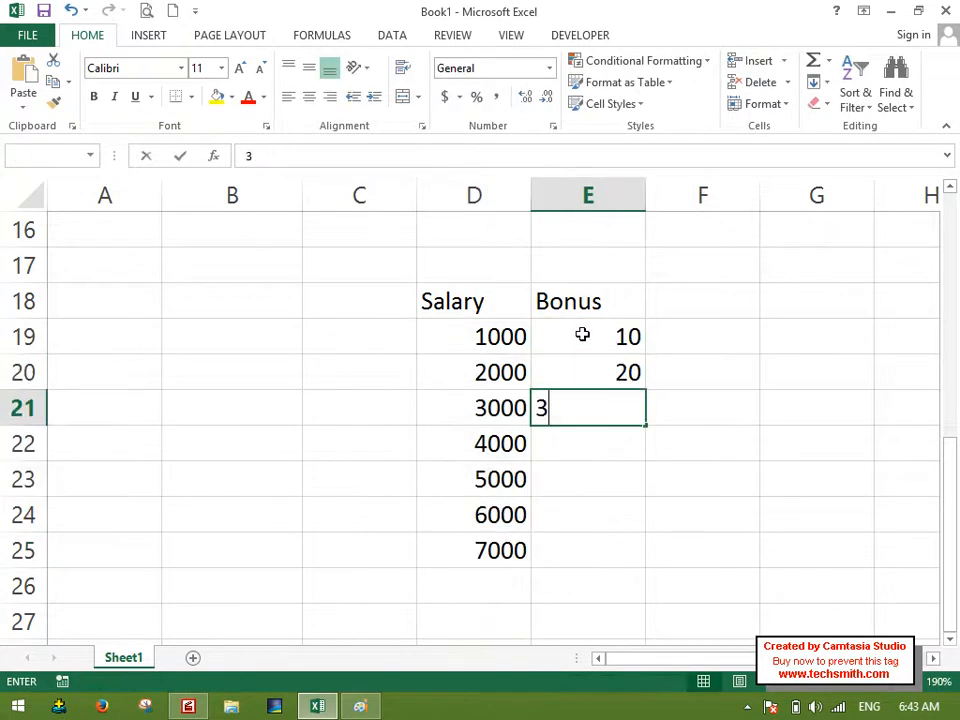
key(Return)
drag(604, 348, 628, 560)
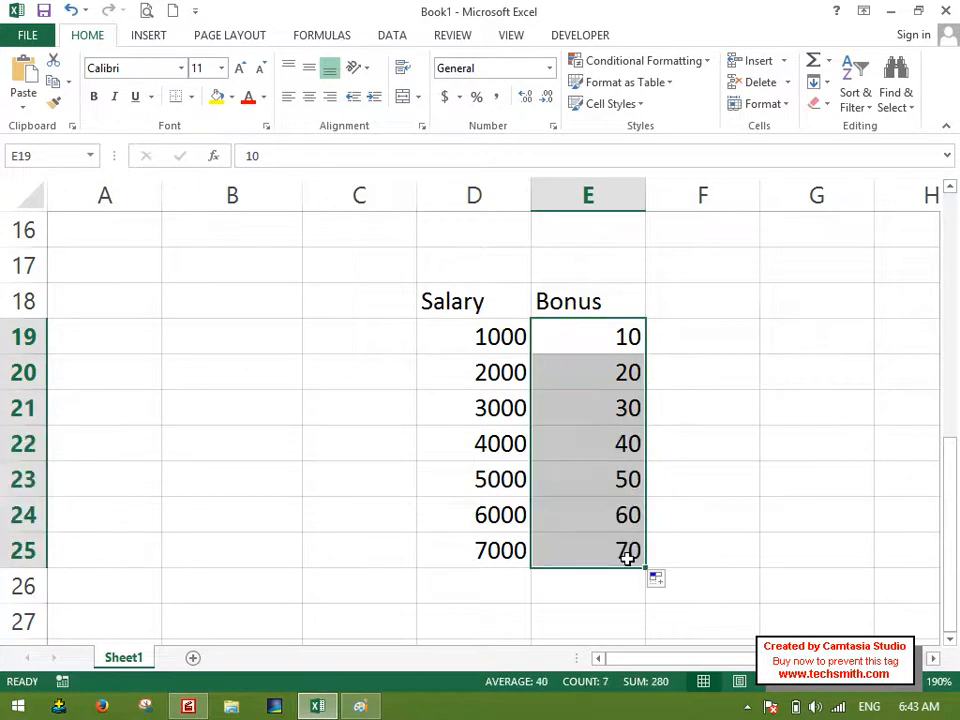
click(506, 590)
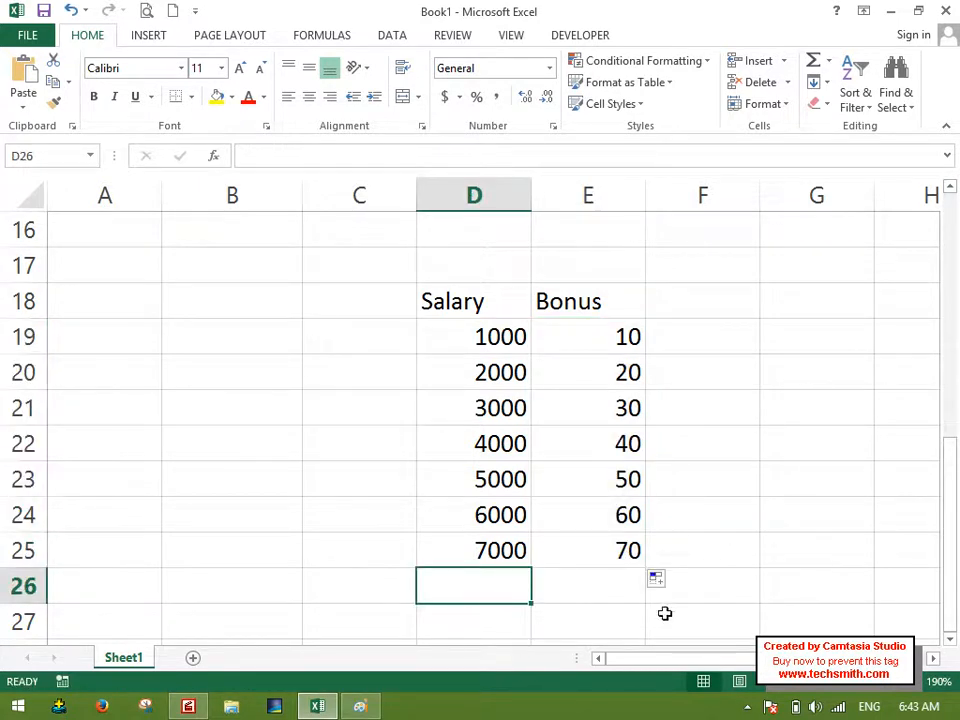
drag(613, 330, 636, 405)
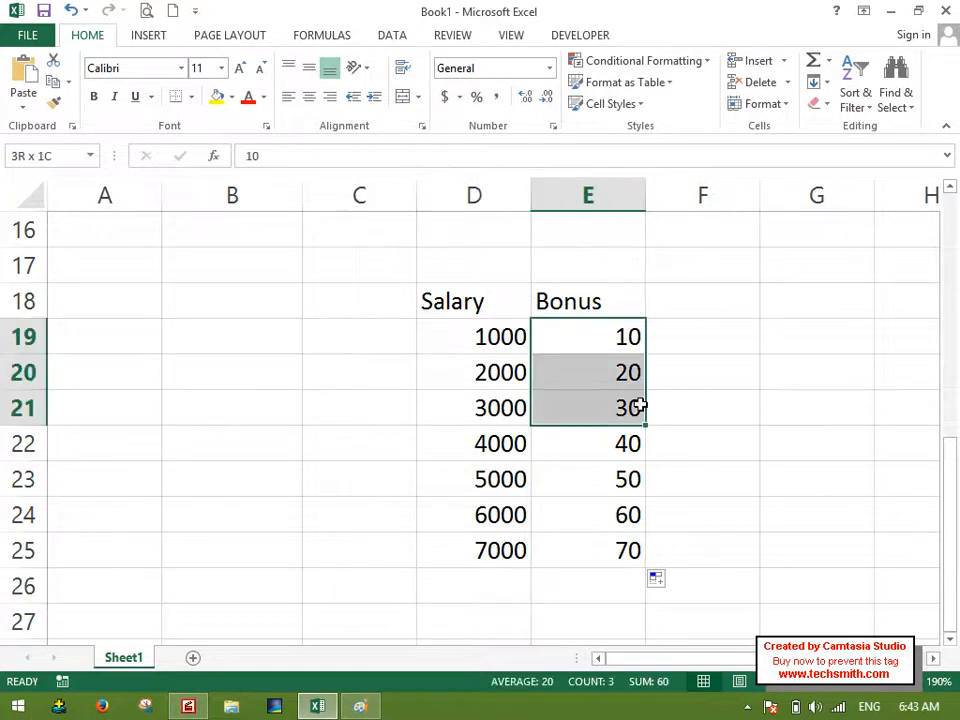
Add the column header Total in F18, next to Bonus.
click(695, 304)
text(Total)
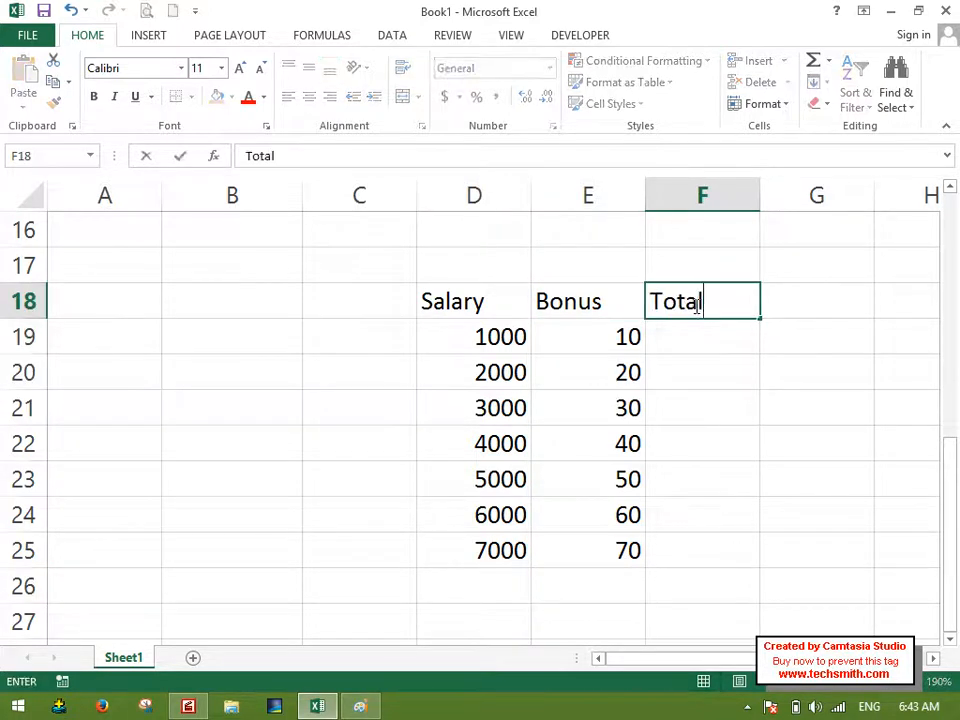
key(Return)
key(Up)
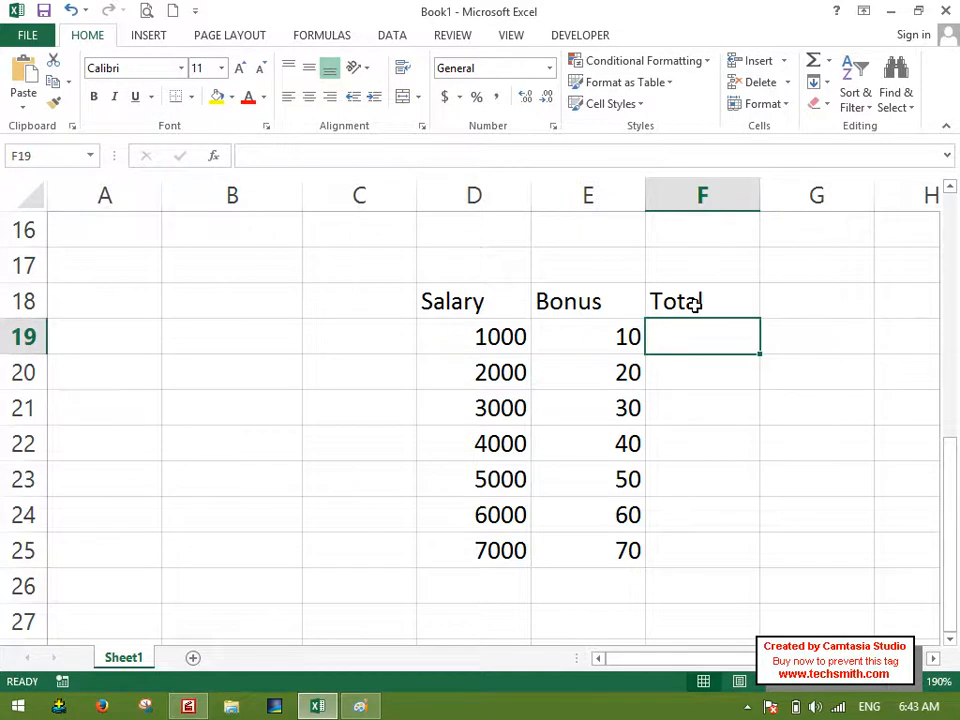
Enter the formula =D19+E19 in F19 to add the first row's Salary and Bonus.
text(=)
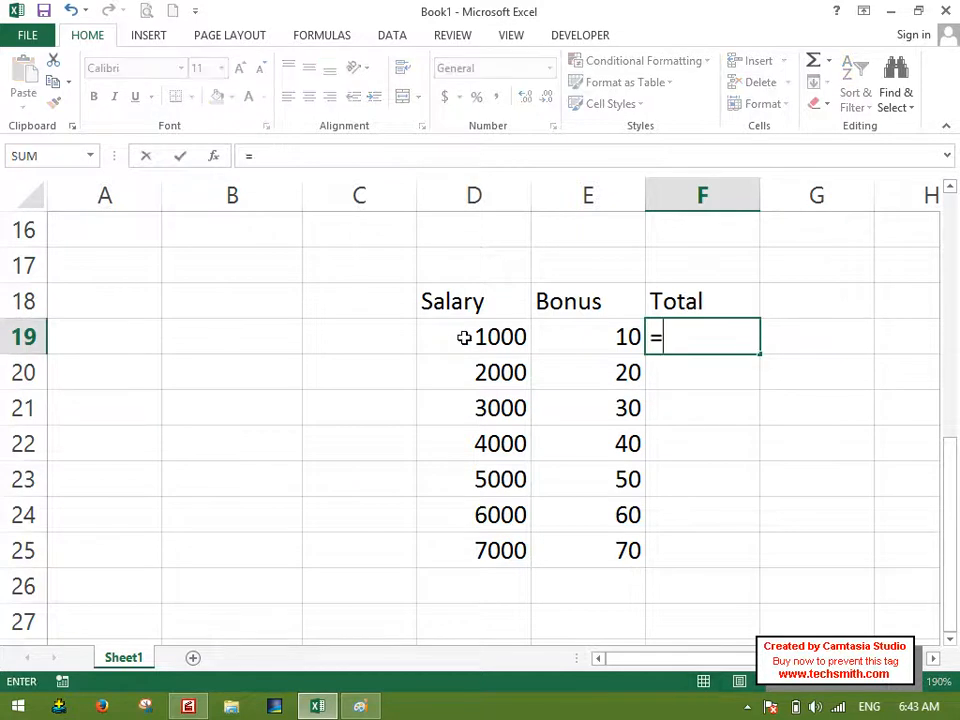
click(457, 333)
text(++)
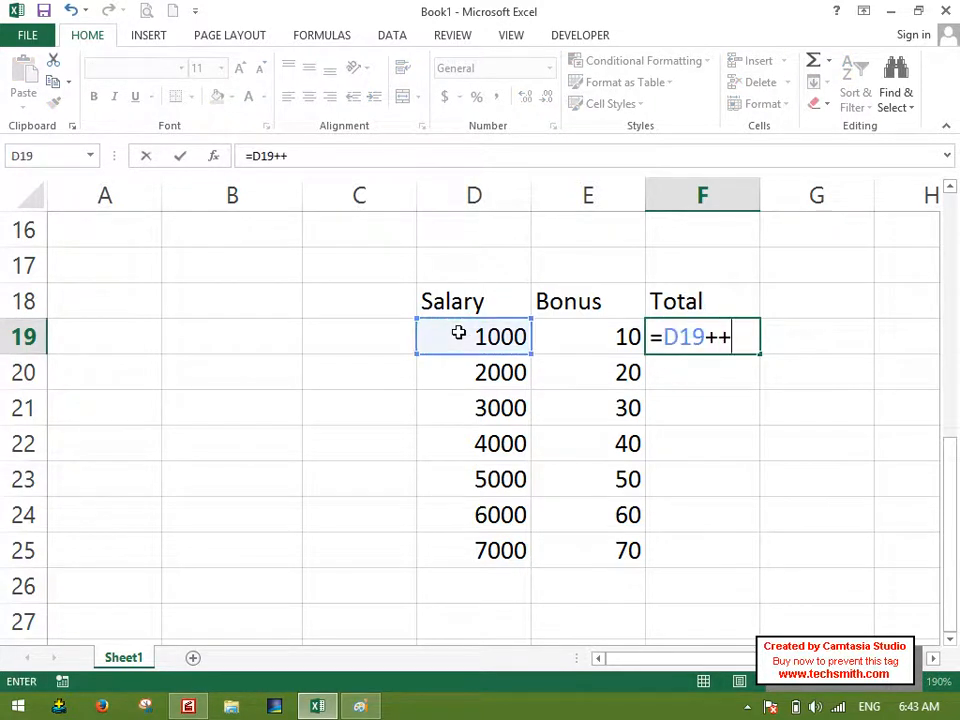
key(BackSpace)
click(552, 337)
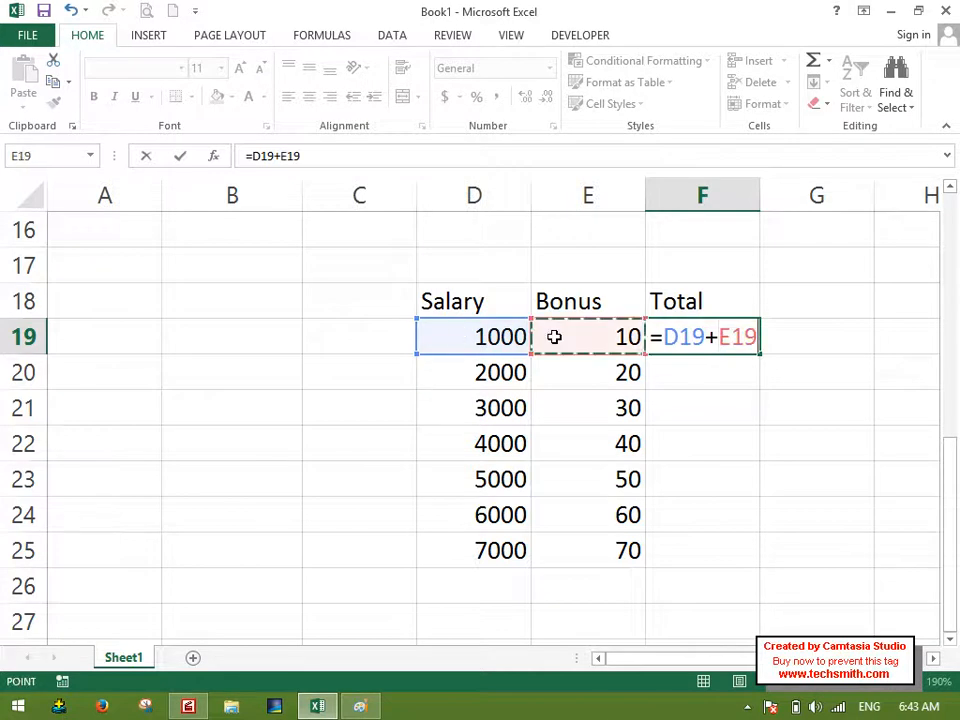
key(Return)
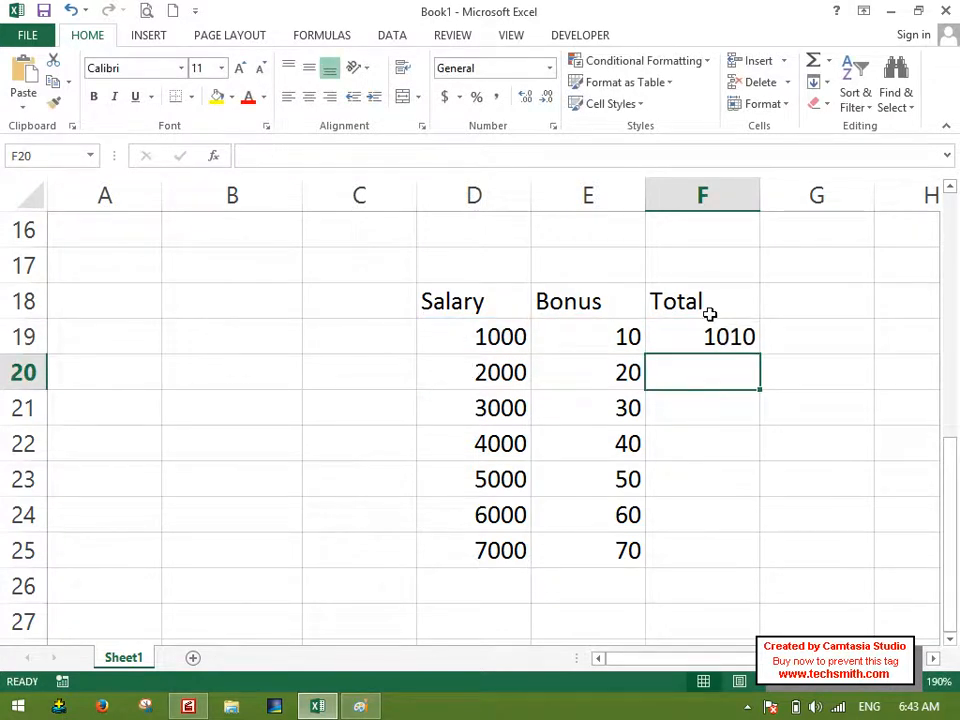
Fill the F19 total formula down through F25 with the Fill Down command.
drag(709, 325, 741, 555)
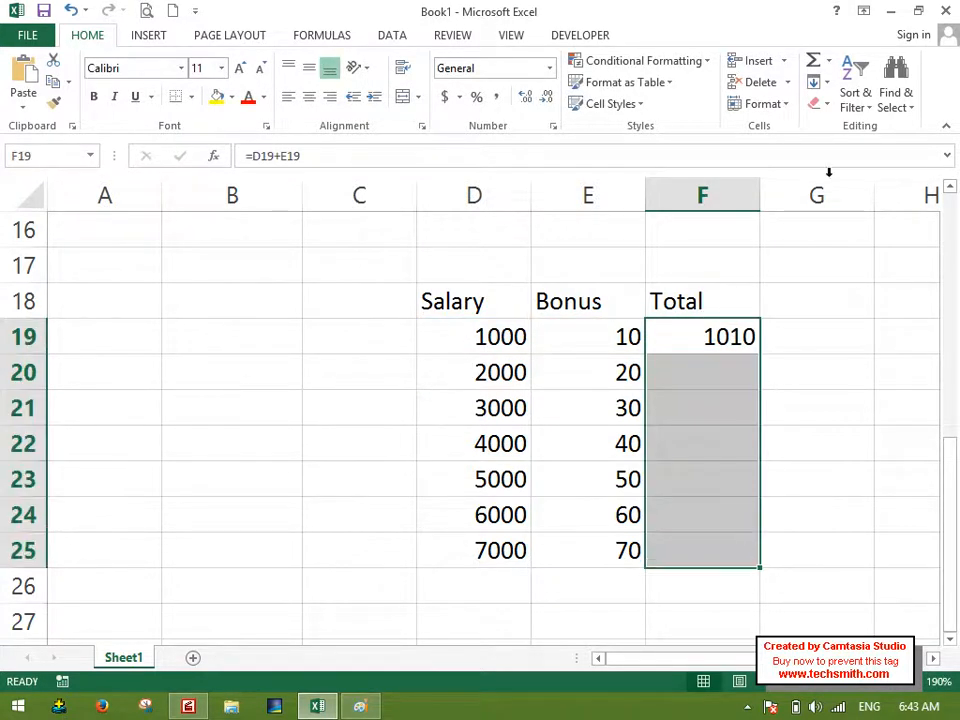
click(818, 82)
click(842, 105)
Clear the totals in F19:F24 and refill them upward from F25 with the Fill Up command.
mouse_move(703, 326)
mouse_down()
mouse_move(712, 514)
mouse_move(725, 477)
mouse_move(716, 336)
mouse_up()
key(Delete)
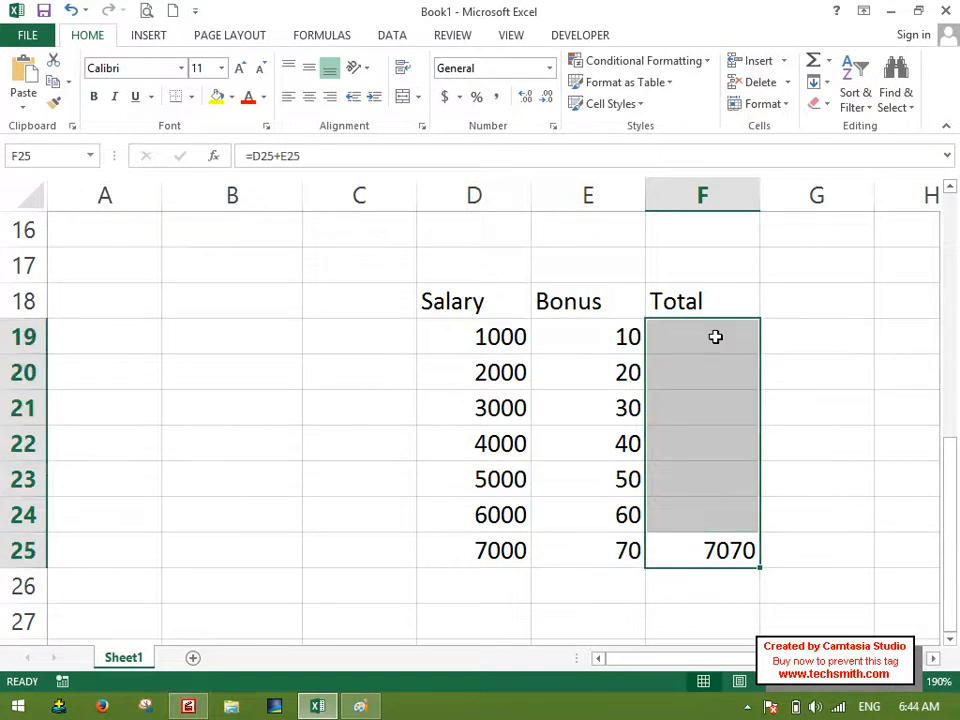
click(818, 88)
click(836, 146)
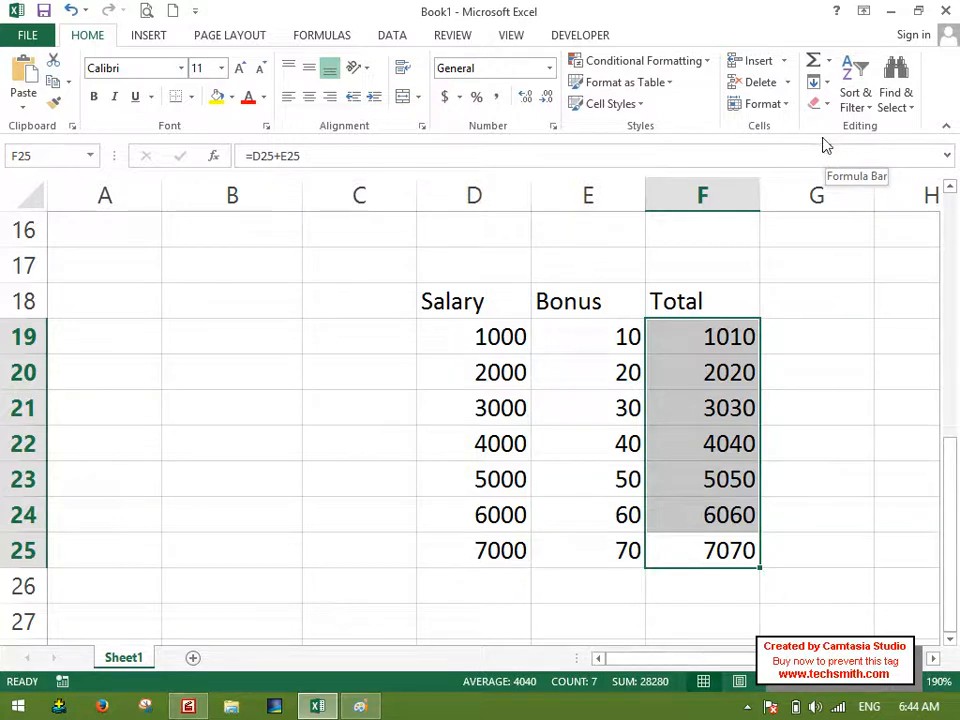
Enter Jan in B27 and fill it across to G27 with the Fill Right command.
scroll(600, 300, down, 1)
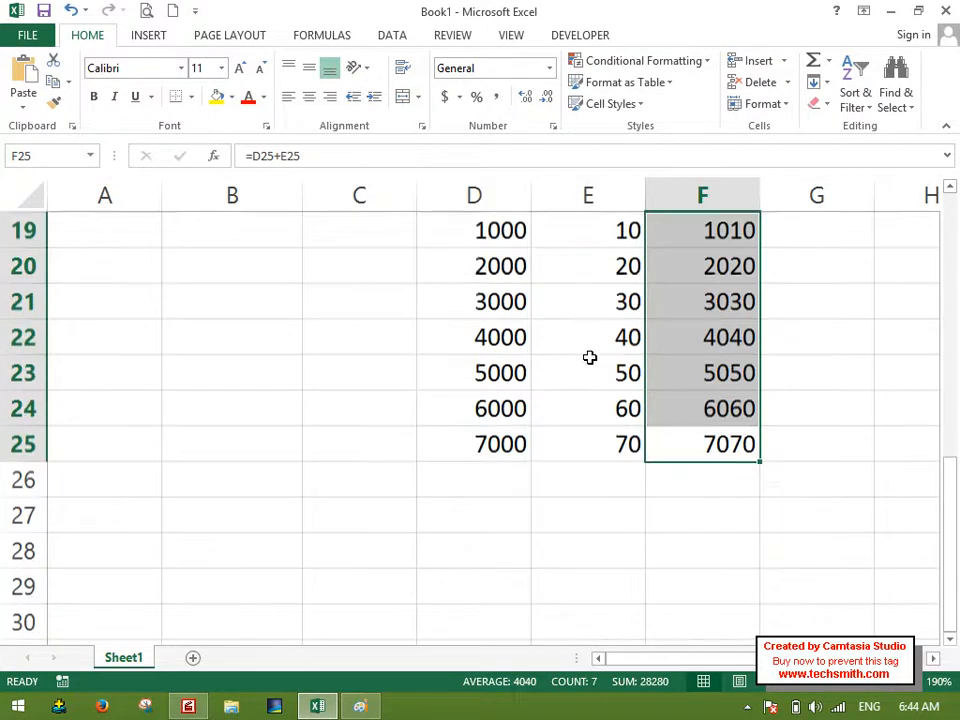
click(294, 537)
click(285, 514)
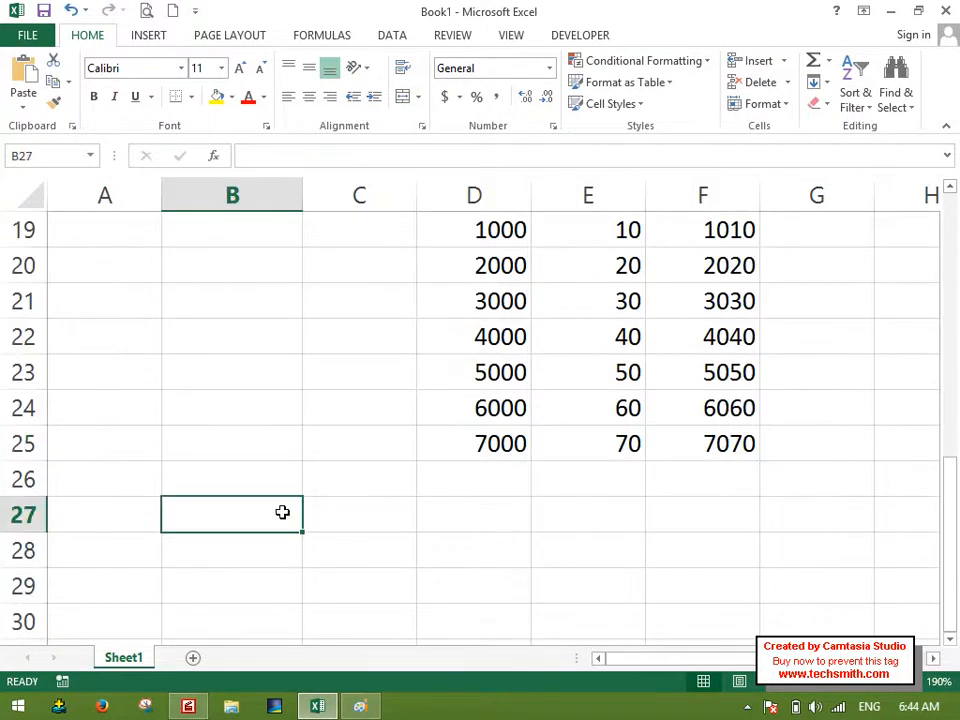
text(Jan)
key(Return)
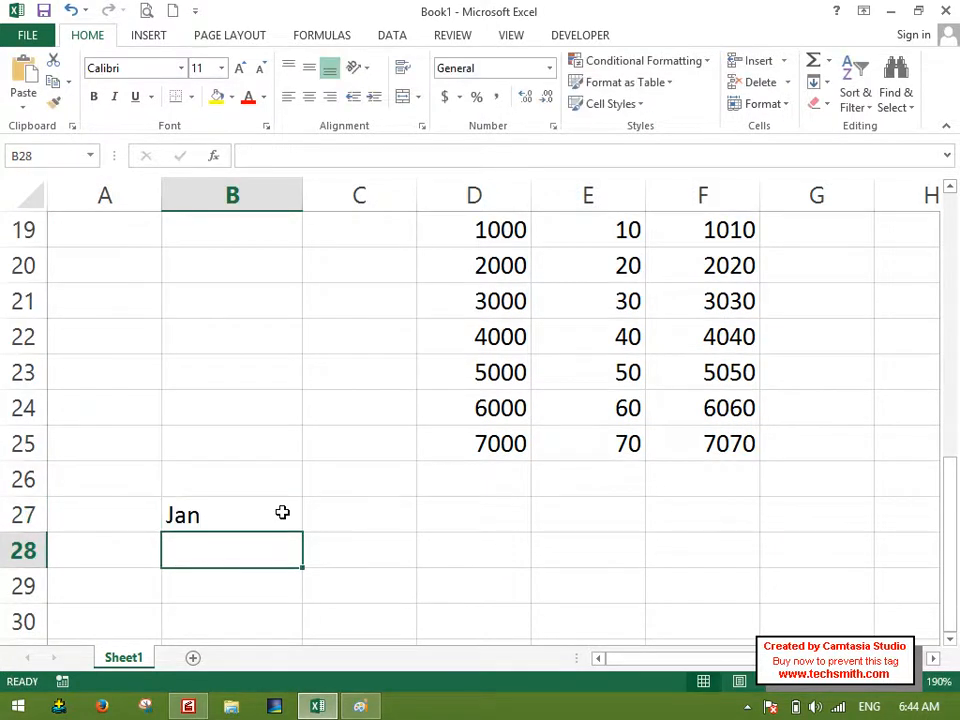
drag(276, 512, 836, 540)
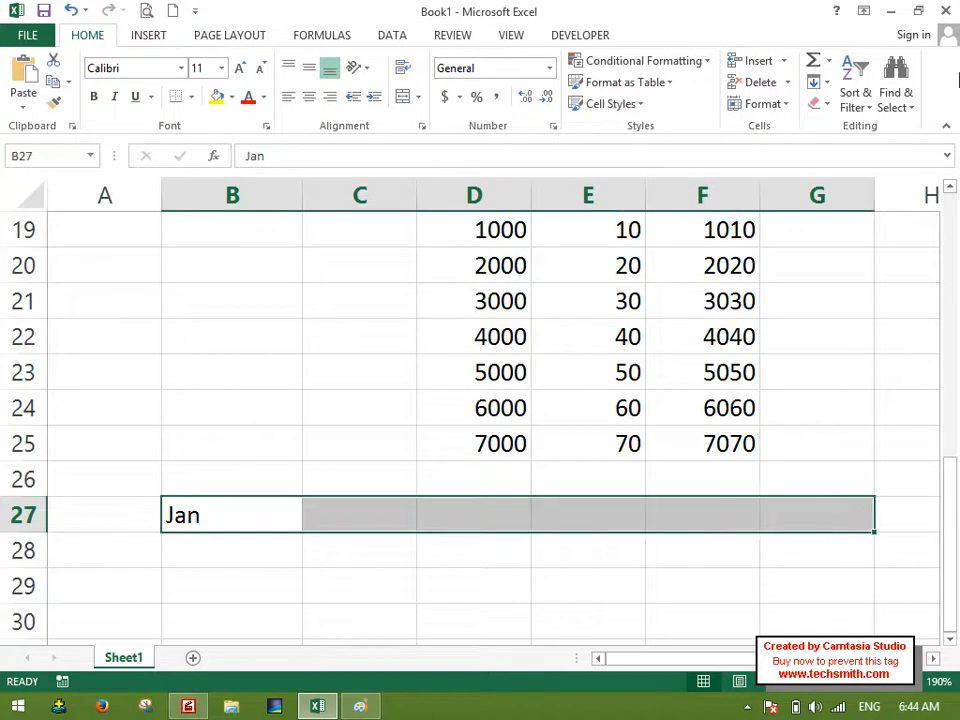
click(818, 82)
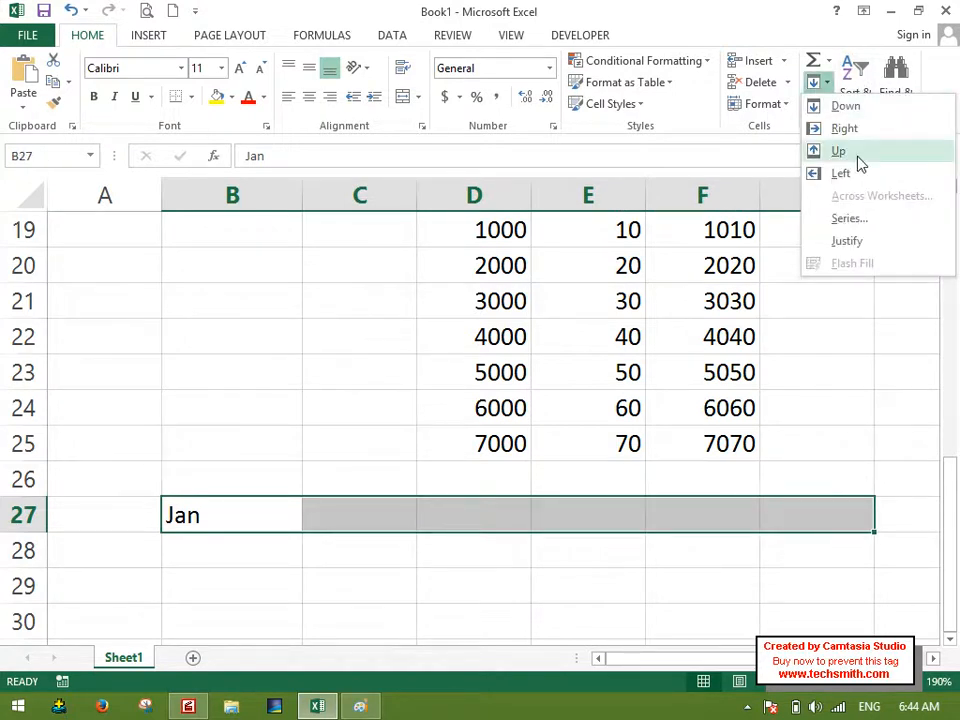
click(845, 129)
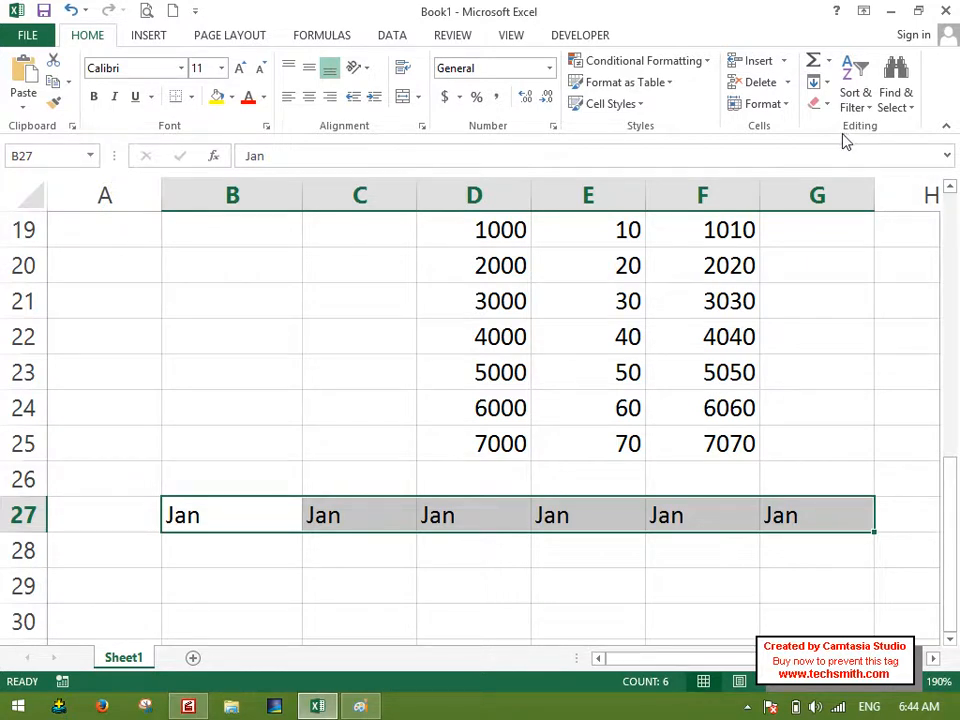
Undo the Jan fill and the entry in B27, and redo both.
key(ctrl+z)
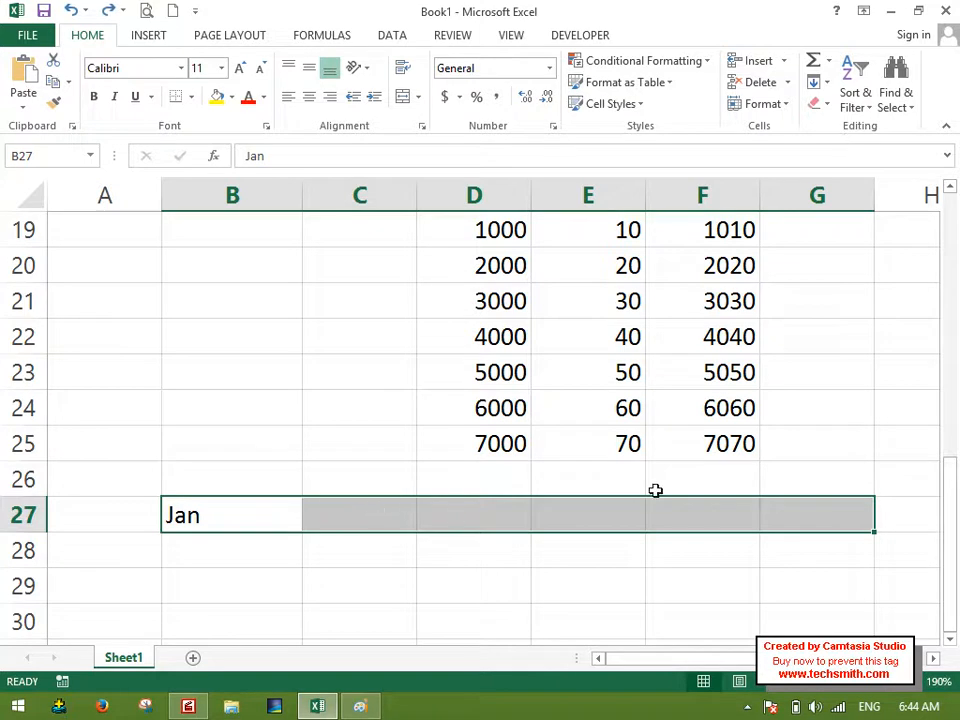
key(ctrl+z)
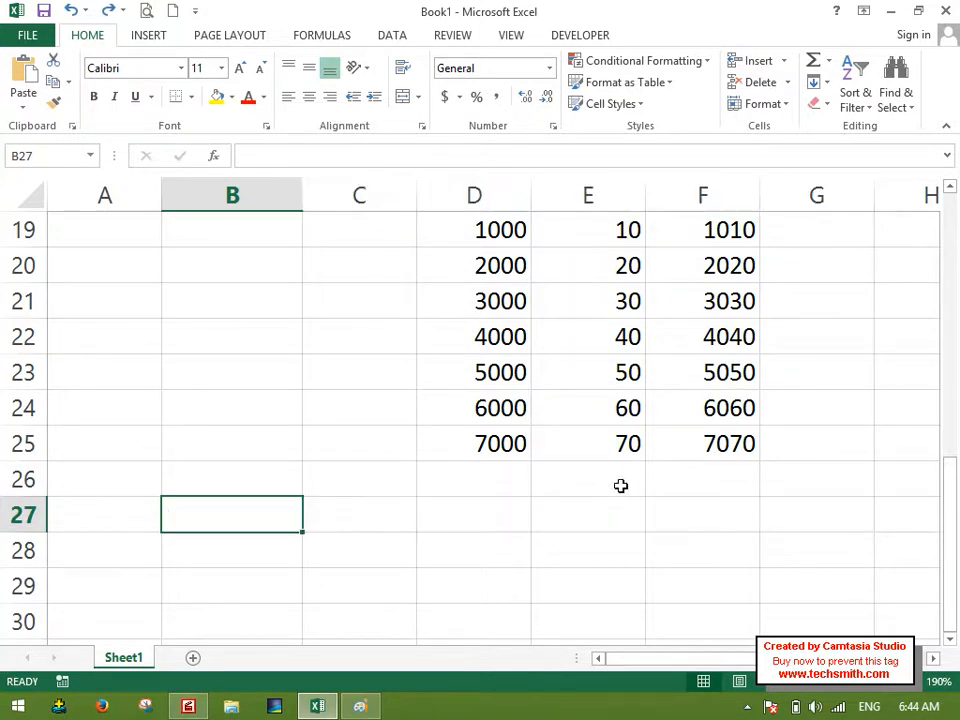
key(ctrl+y)
key(ctrl+y)
Delete Jan from B27:F27 and refill those cells from G27 with the Fill Left command.
drag(676, 535, 216, 506)
key(Delete)
drag(814, 506, 247, 517)
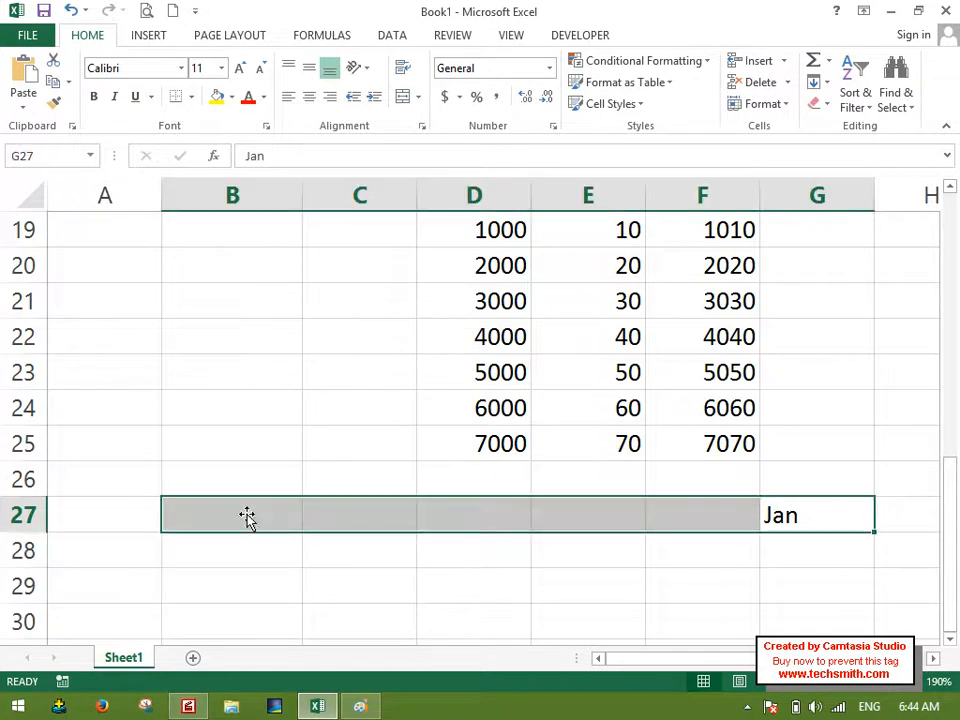
click(820, 102)
click(820, 86)
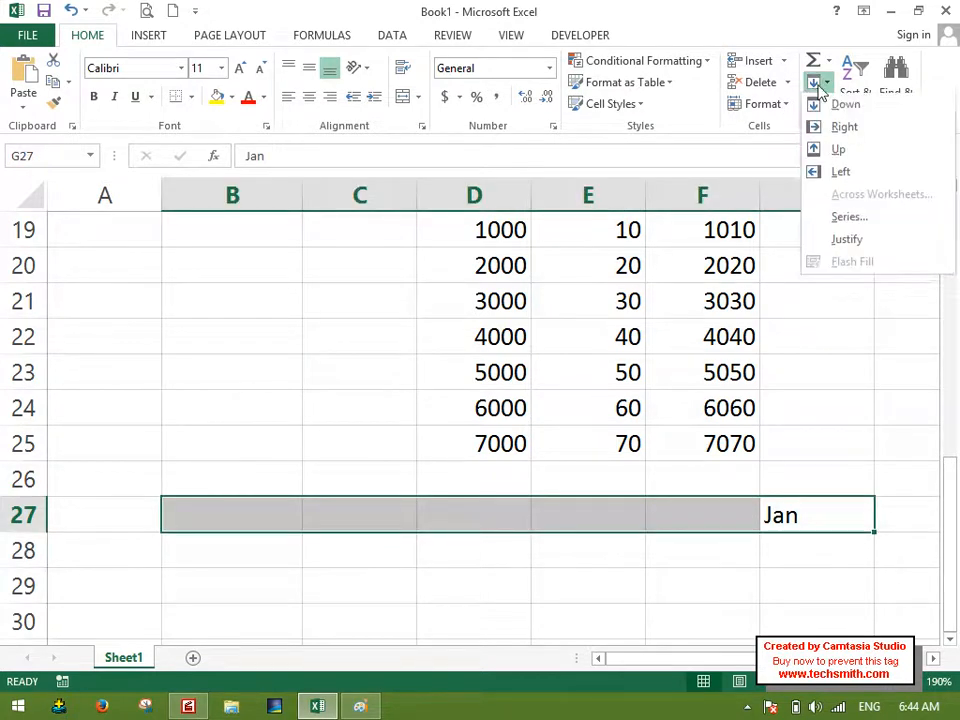
click(836, 172)
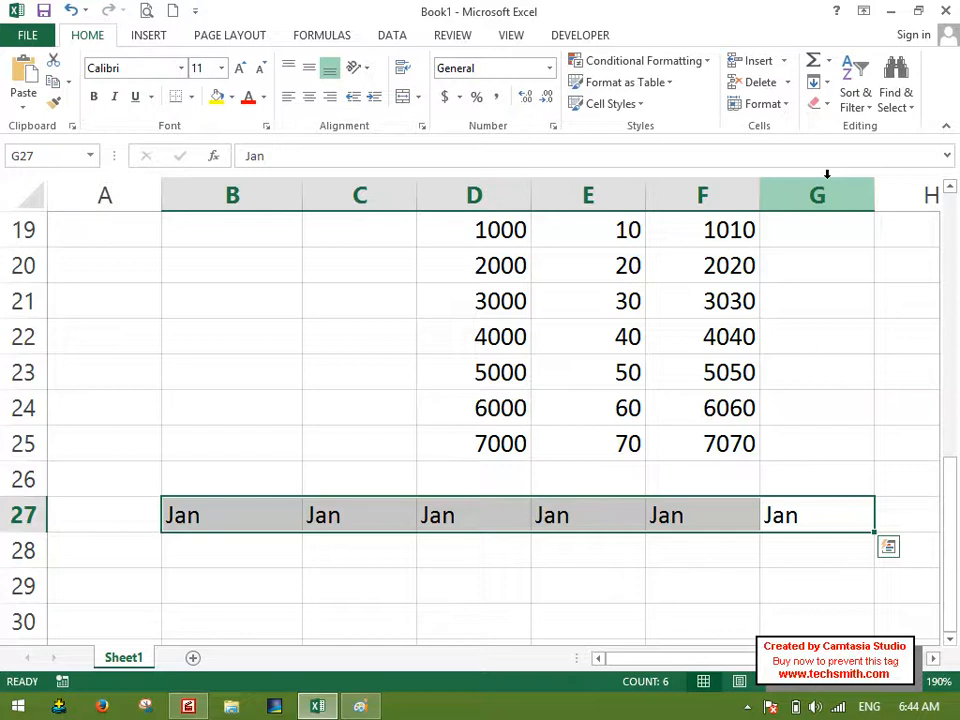
Undo the leftward Jan fill and replace the entry in G27 with 200.
key(ctrl+z)
key(Right)
key(Left)
key(Left)
key(Right)
text(200)
key(Return)
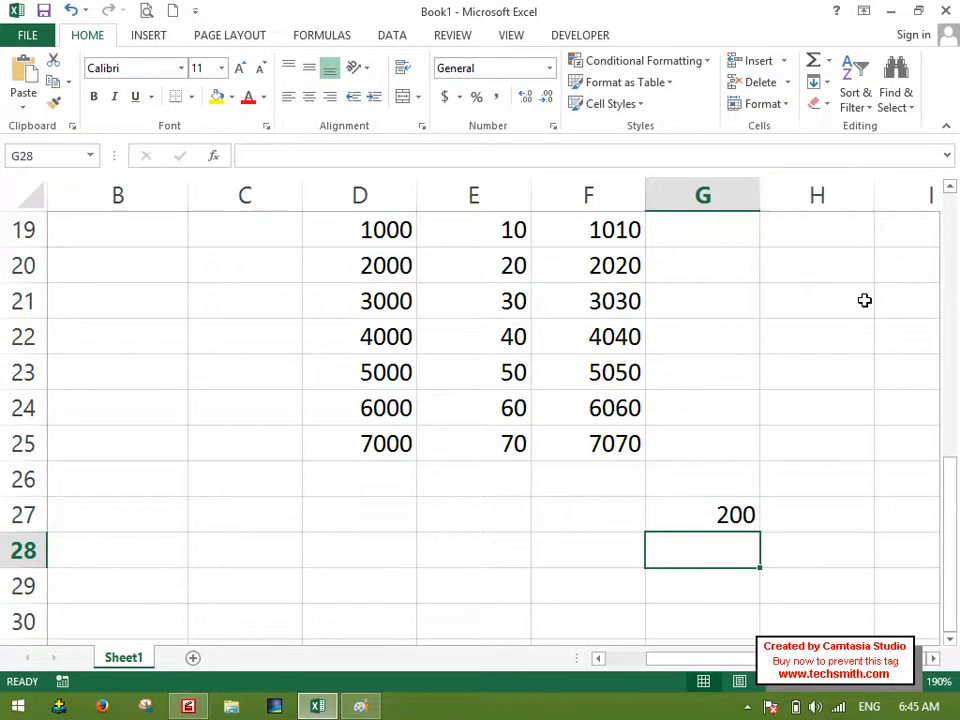
Fill the 200 in G27 leftward across row 27 to B27 with the Fill Left command.
drag(720, 512, 140, 512)
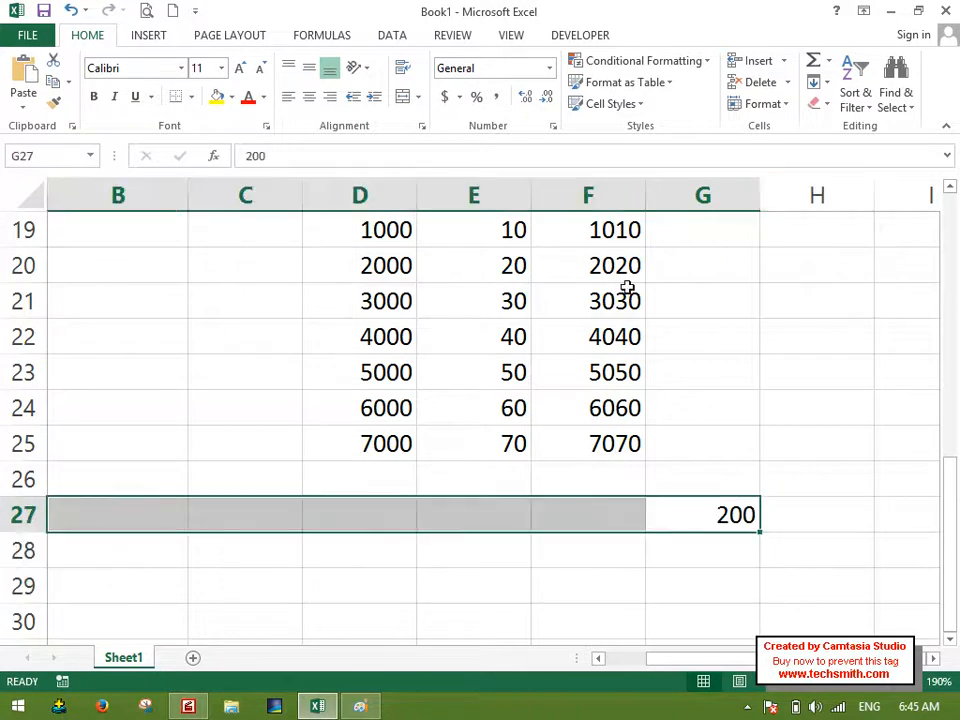
click(816, 82)
click(841, 174)
scroll(455, 426, down, 2)
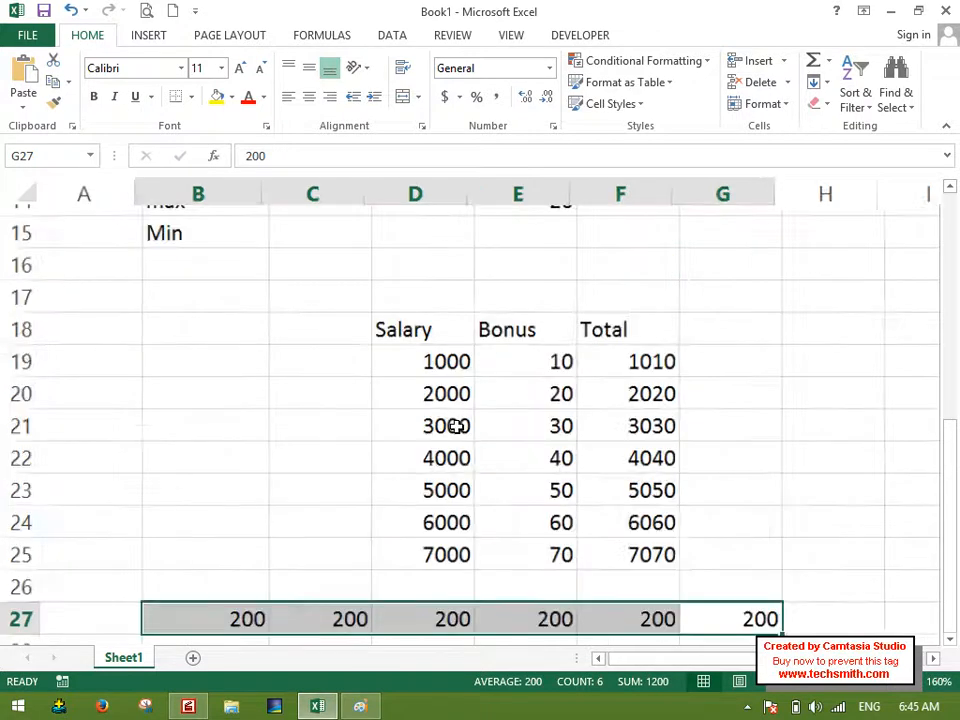
scroll(456, 427, down, 1)
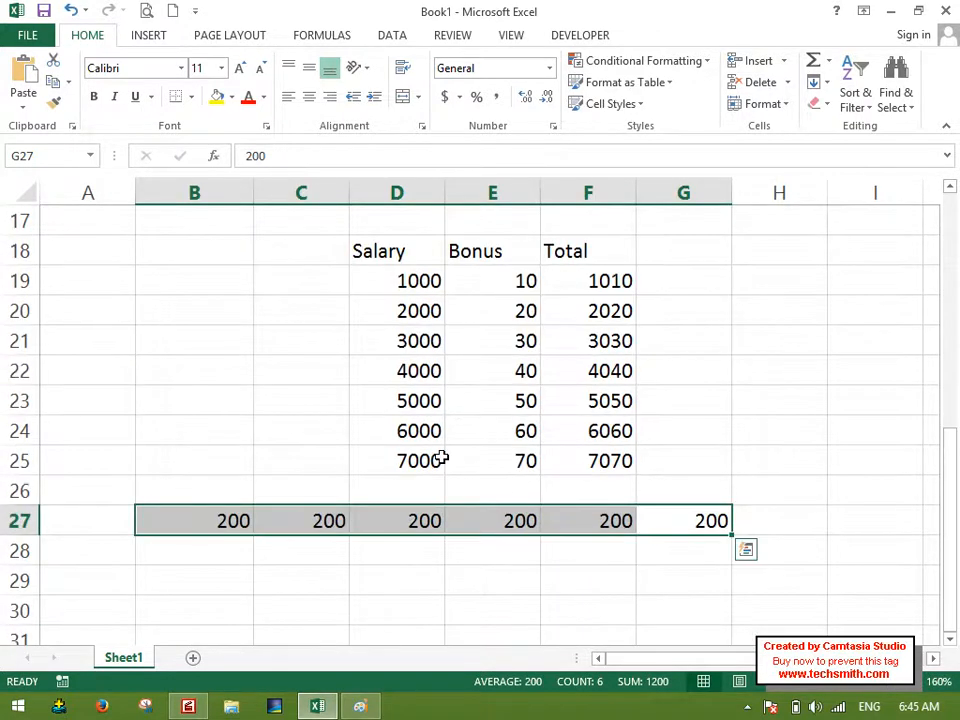
click(951, 640)
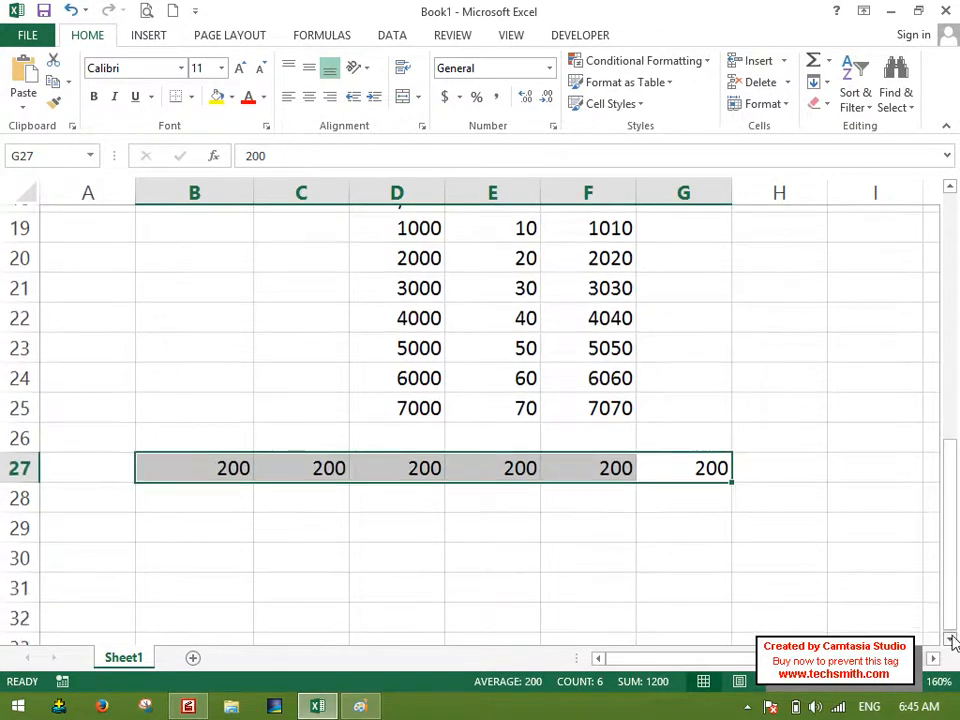
click(824, 86)
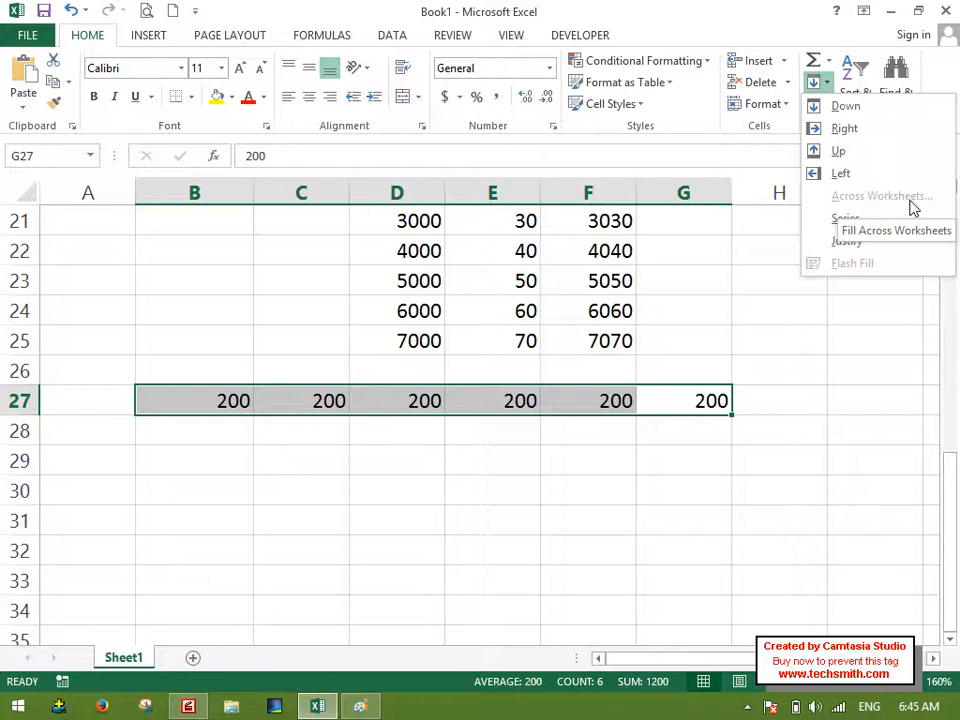
key(Escape)
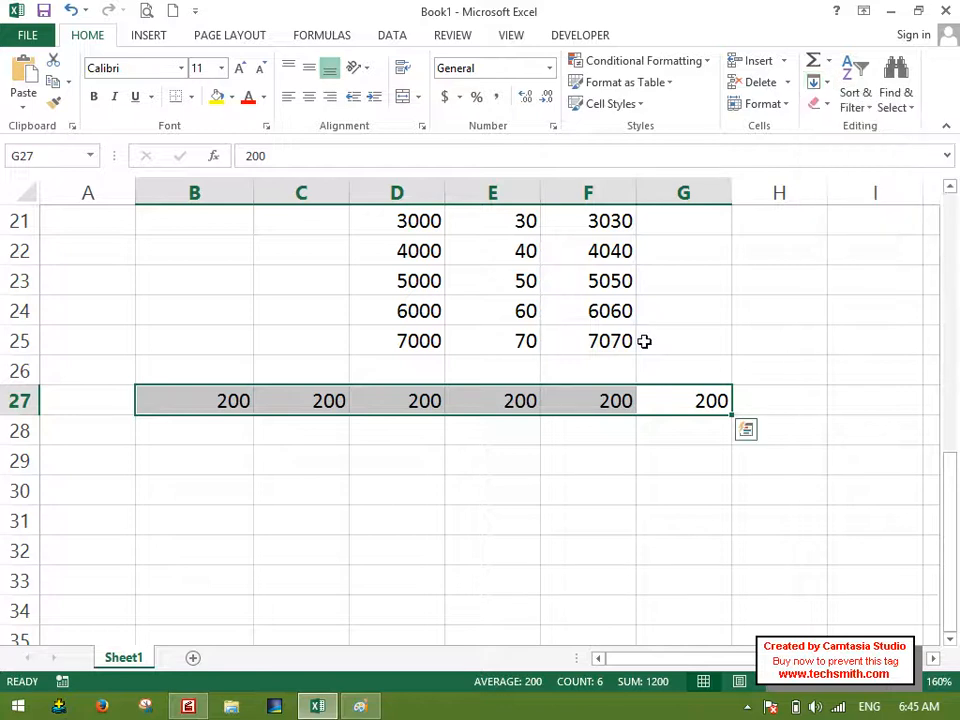
Clear the contents of the entire worksheet and return to cell A1.
key(ctrl+a)
key(Delete)
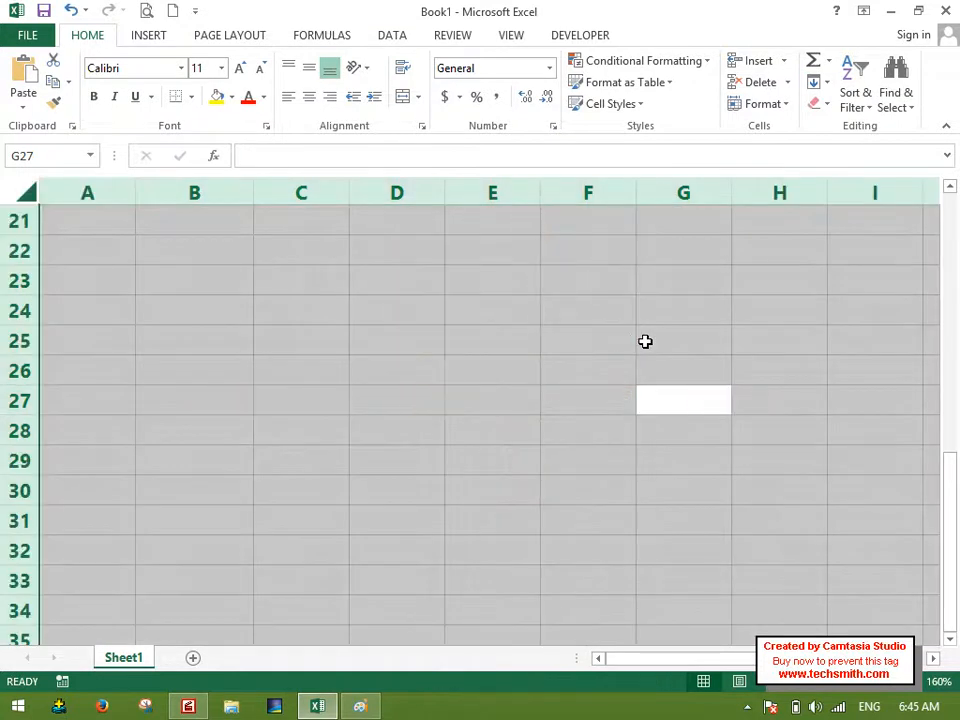
key(ctrl+Home)
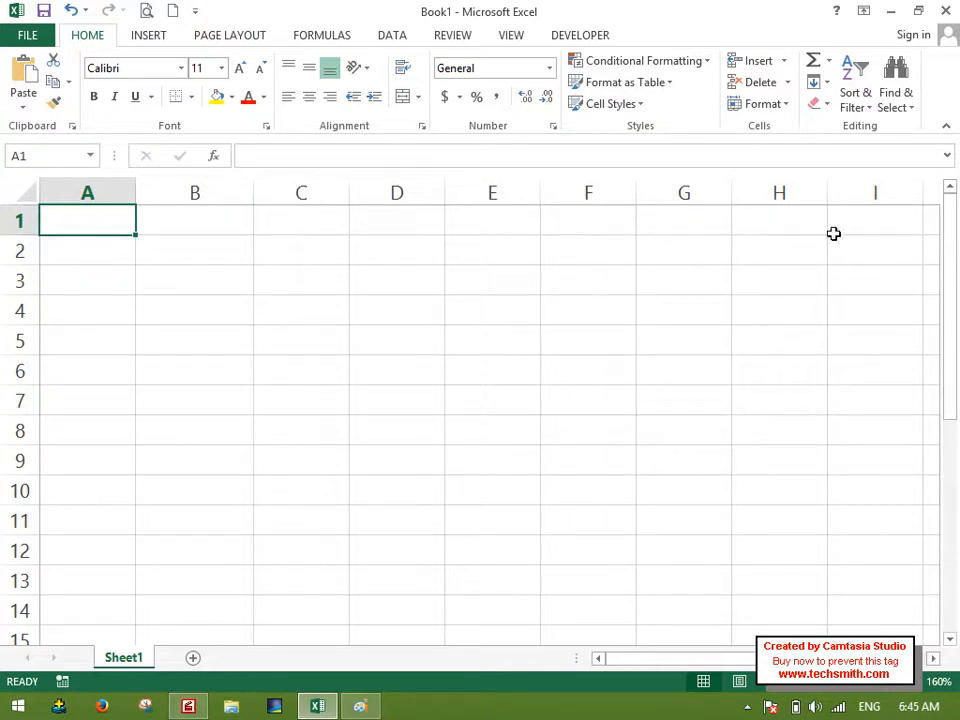
Add two new worksheets, Sheet2 and Sheet3, and return to Sheet1.
click(815, 82)
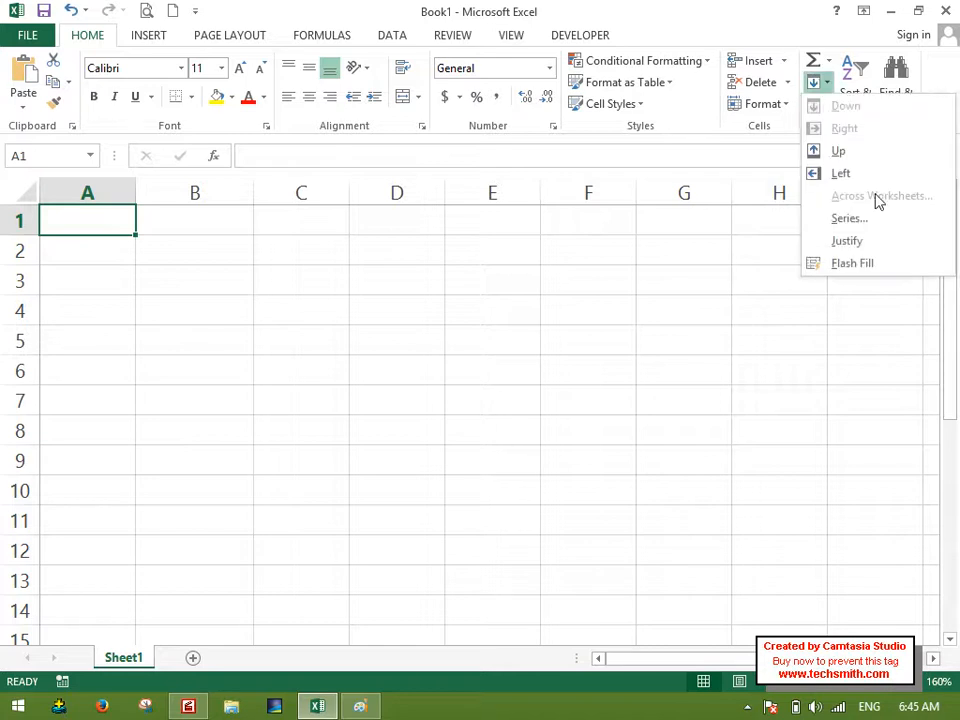
key(Escape)
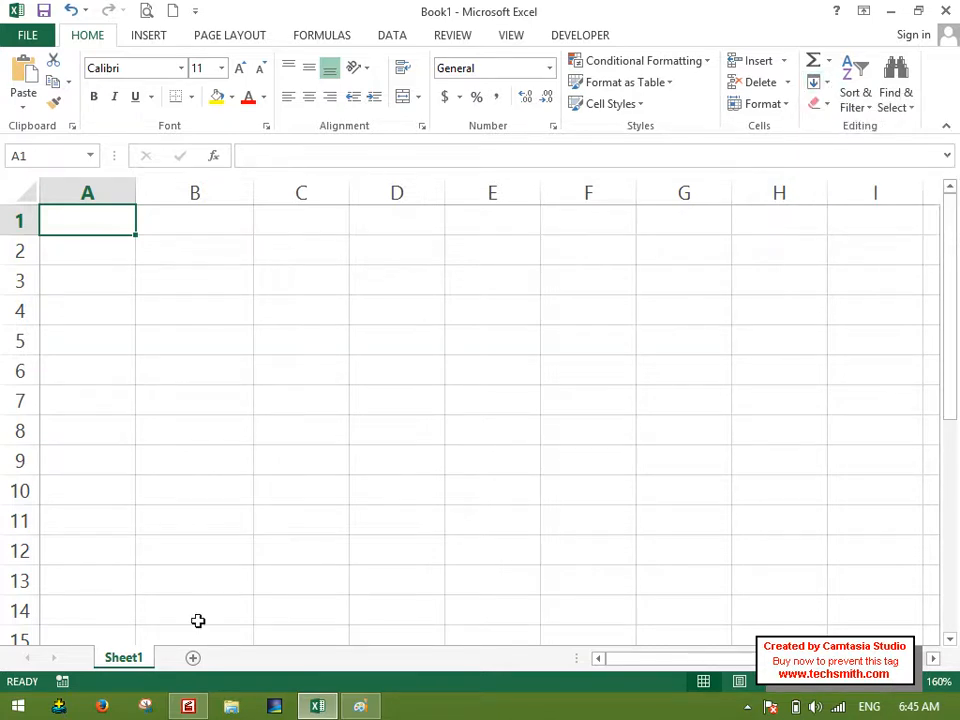
click(193, 658)
click(255, 659)
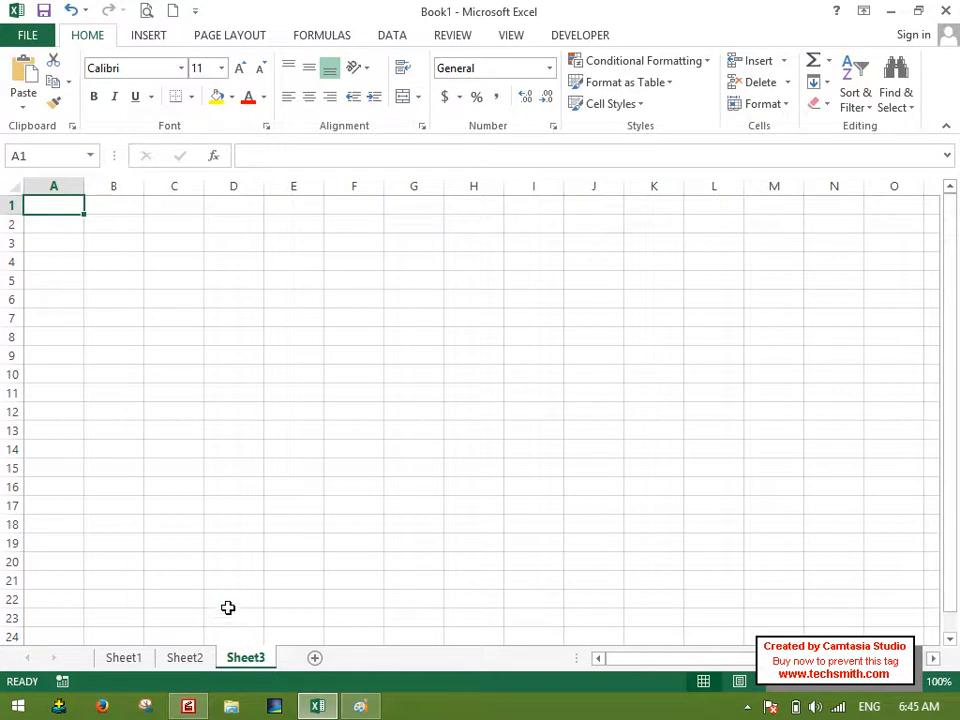
click(112, 658)
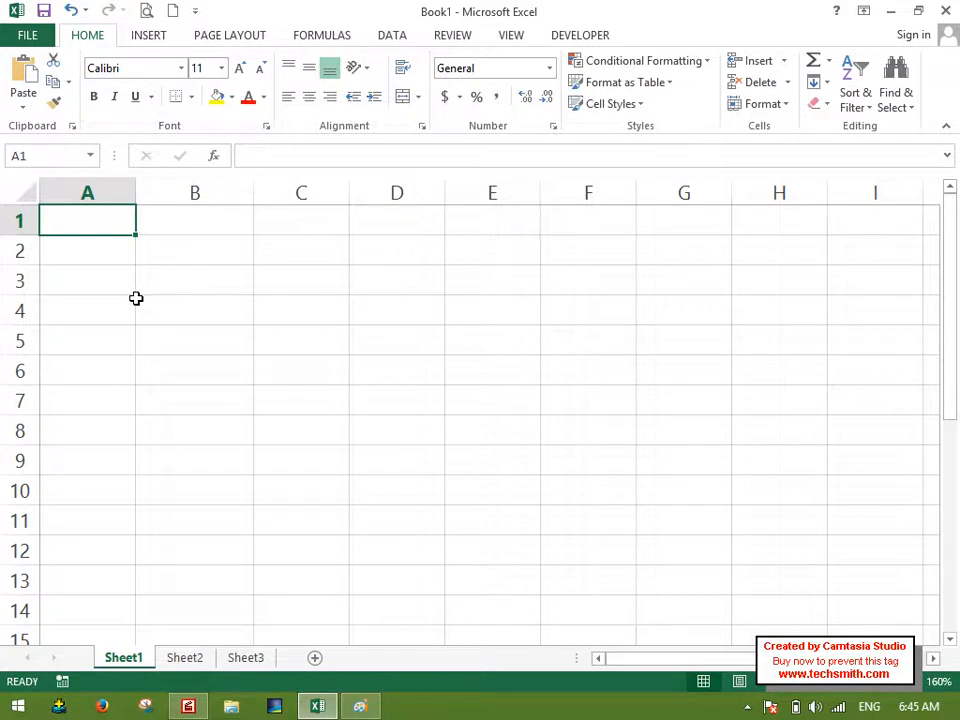
scroll(134, 299, down, 1)
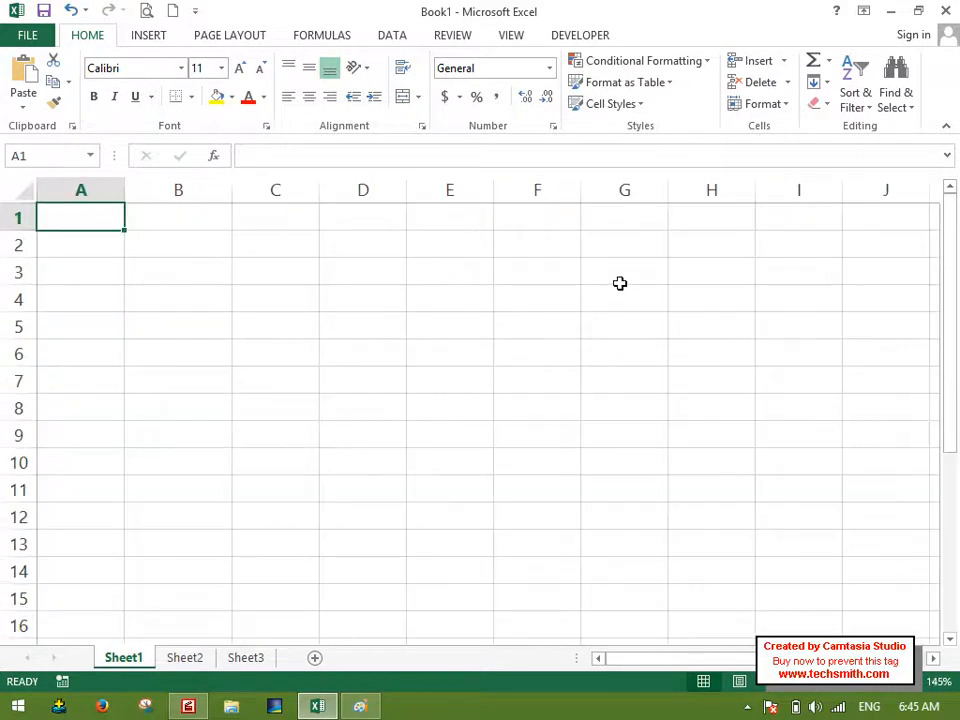
text(N)
key(BackSpace)
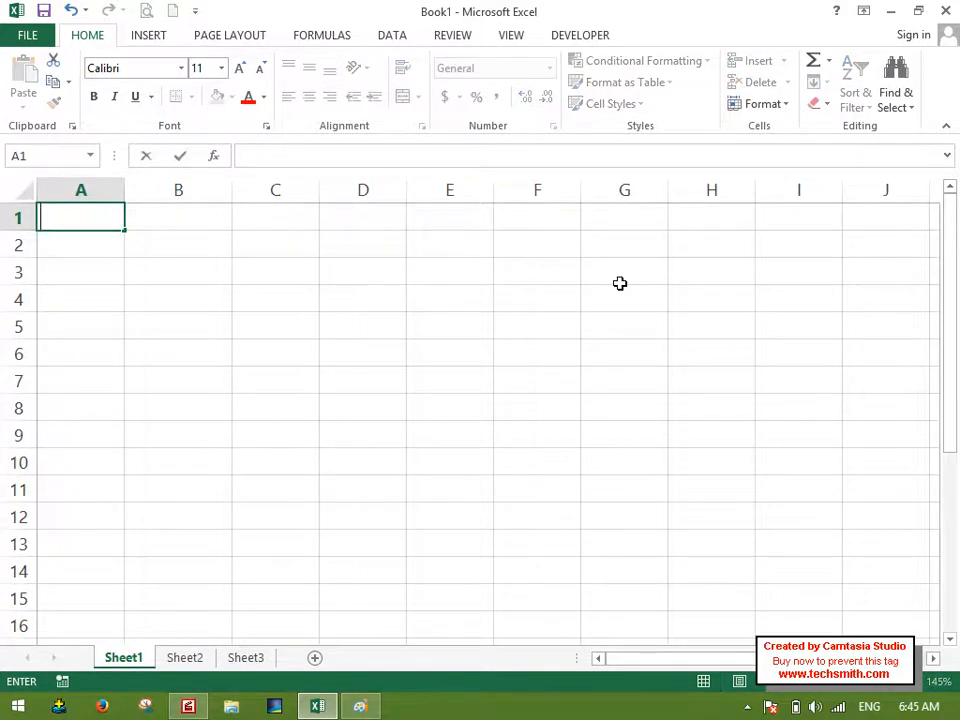
text(Emp)
key(BackSpace)
key(BackSpace)
key(BackSpace)
Enter the column headers Student, Fee and Course in A1:C1 and move to A2.
text(Student)
key(Tab)
text(Fee)
key(Tab)
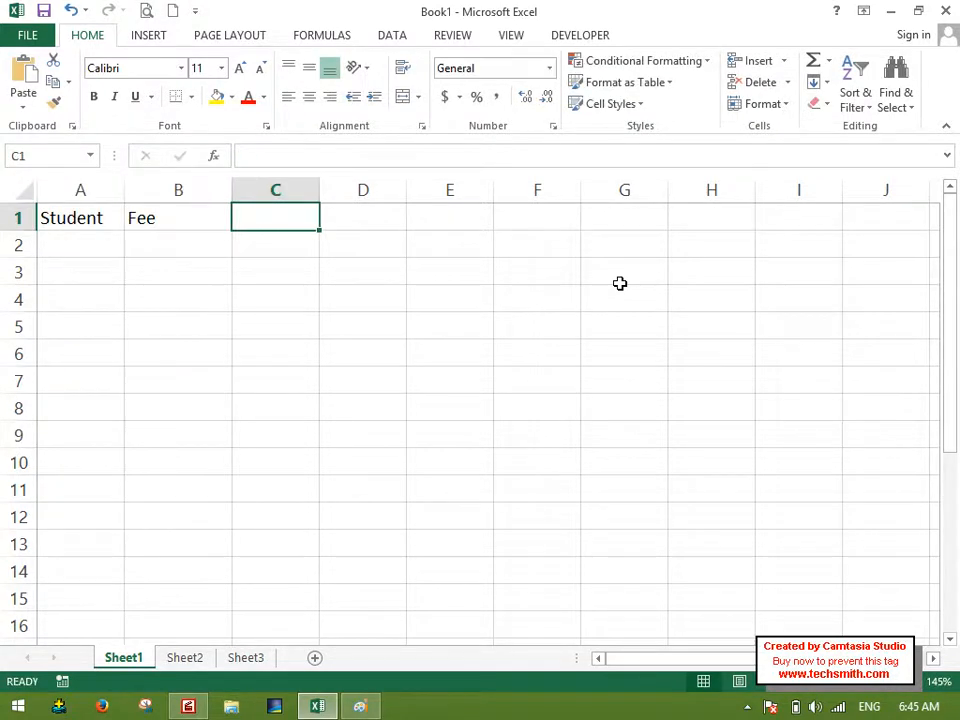
text(Course)
key(Return)
key(Up)
key(Right)
key(Right)
key(Down)
key(Left)
key(Left)
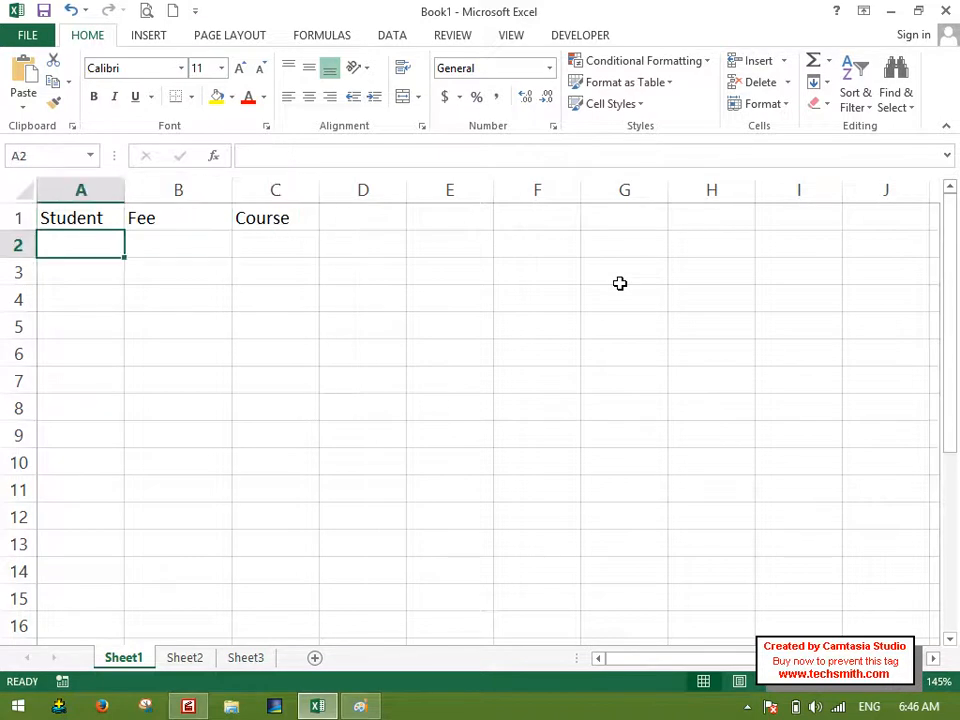
Enter the five students' first names in cells A2:A6 under the Student header, correcting the misspelled entry in A3.
text(sah)
key(BackSpace)
key(BackSpace)
key(BackSpace)
text(Ahmad)
key(Return)
text(Sjajad)
key(Return)
text(N)
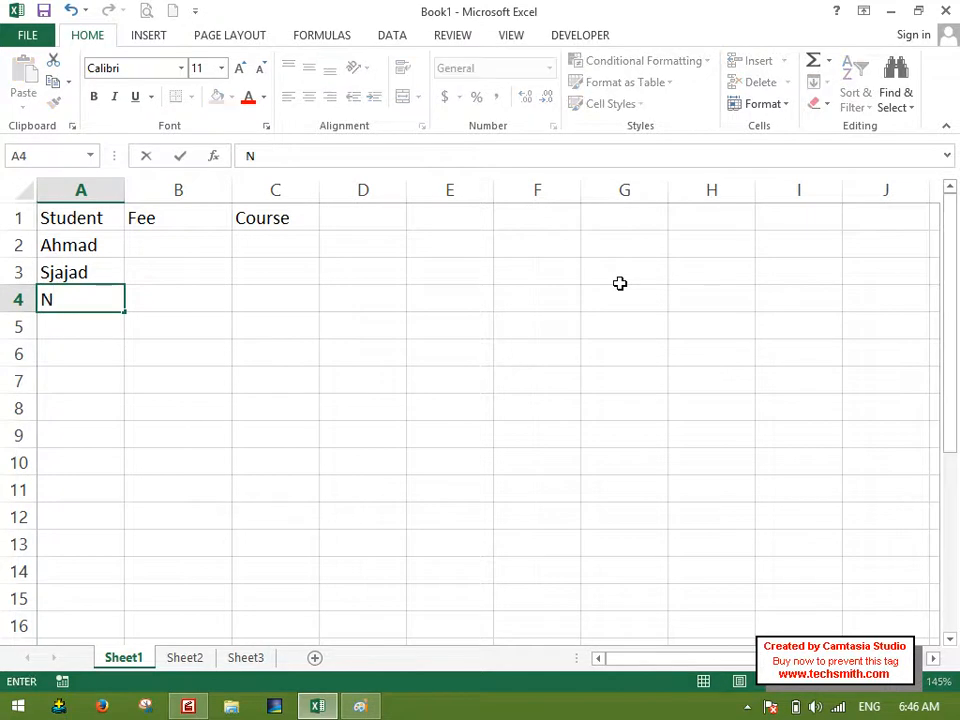
key(Up)
text(Sajjad)
key(Return)
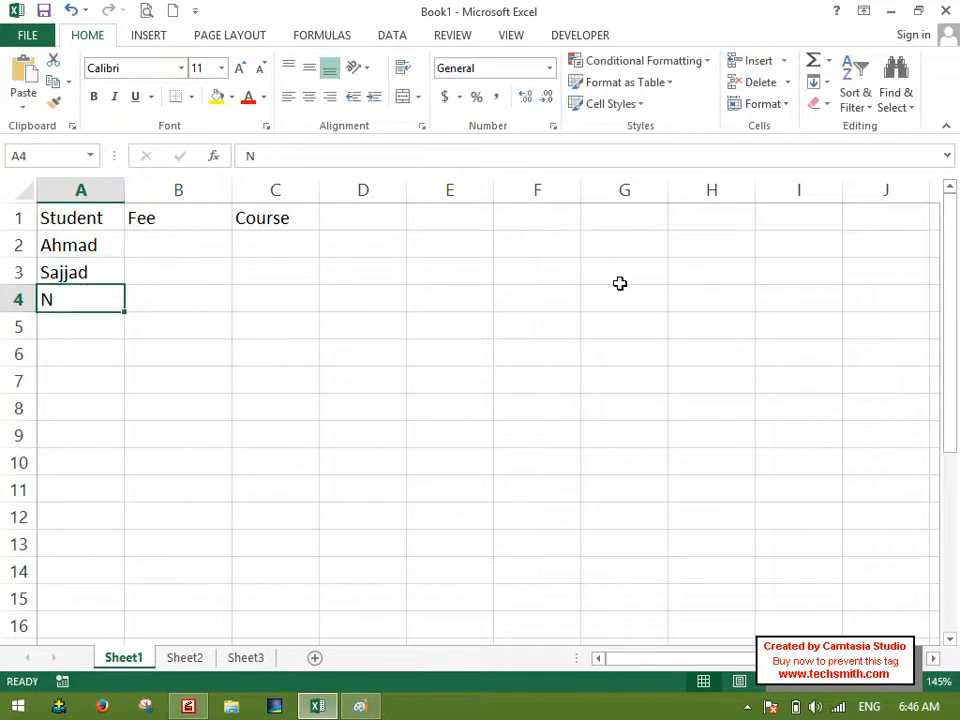
text(Ikram)
key(Return)
text(Wahid)
key(Return)
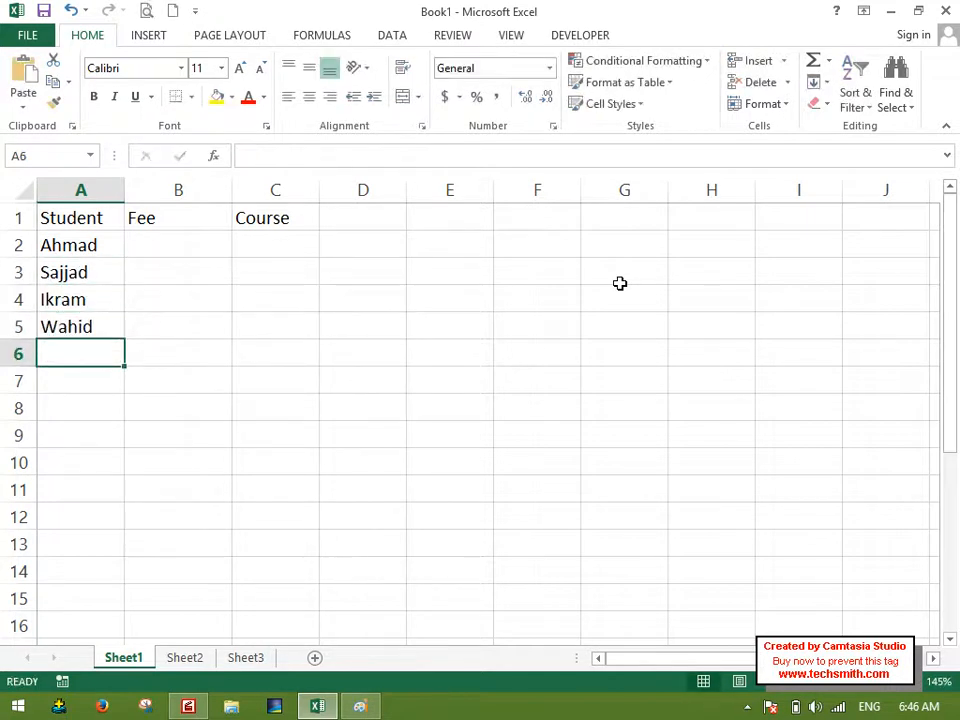
text(Younis)
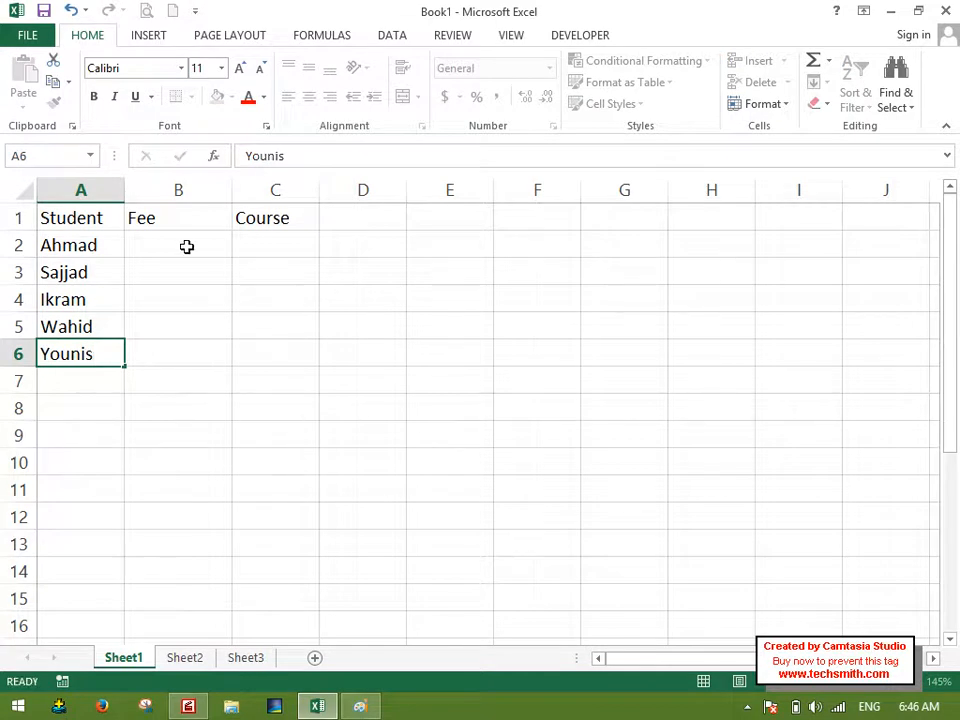
Enter the fees 500 and 600 in B2:B3 and extend the series down to 900 in B6.
click(187, 246)
text(500)
key(Return)
text(600)
key(Return)
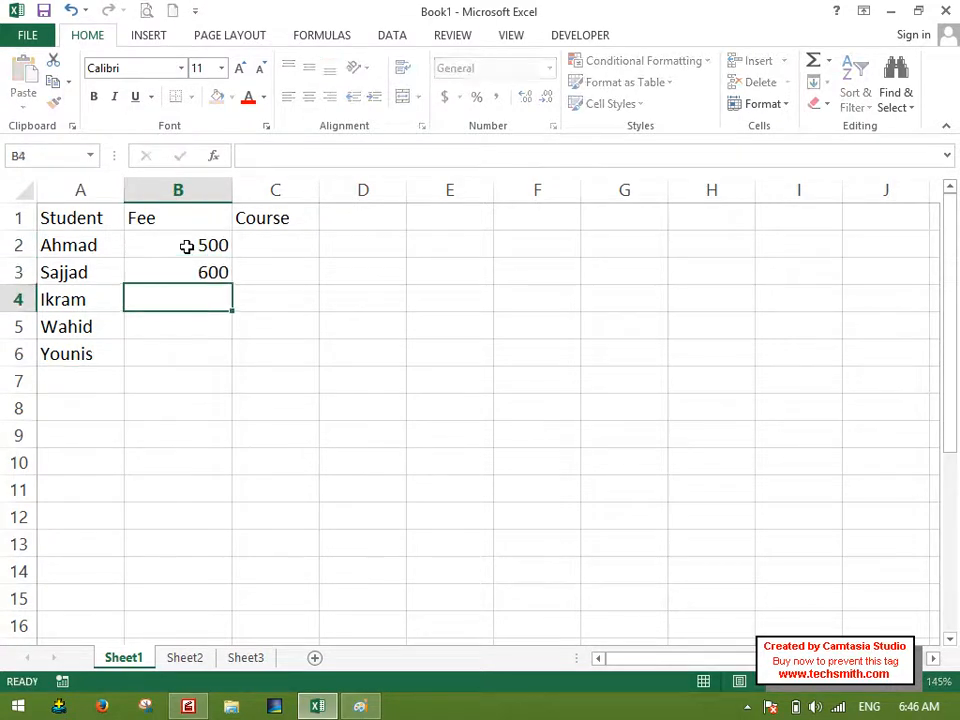
drag(210, 245, 247, 347)
Enter the courses MOS, CCNA, DIT, DEL and DBA in cells C2:C6.
click(302, 240)
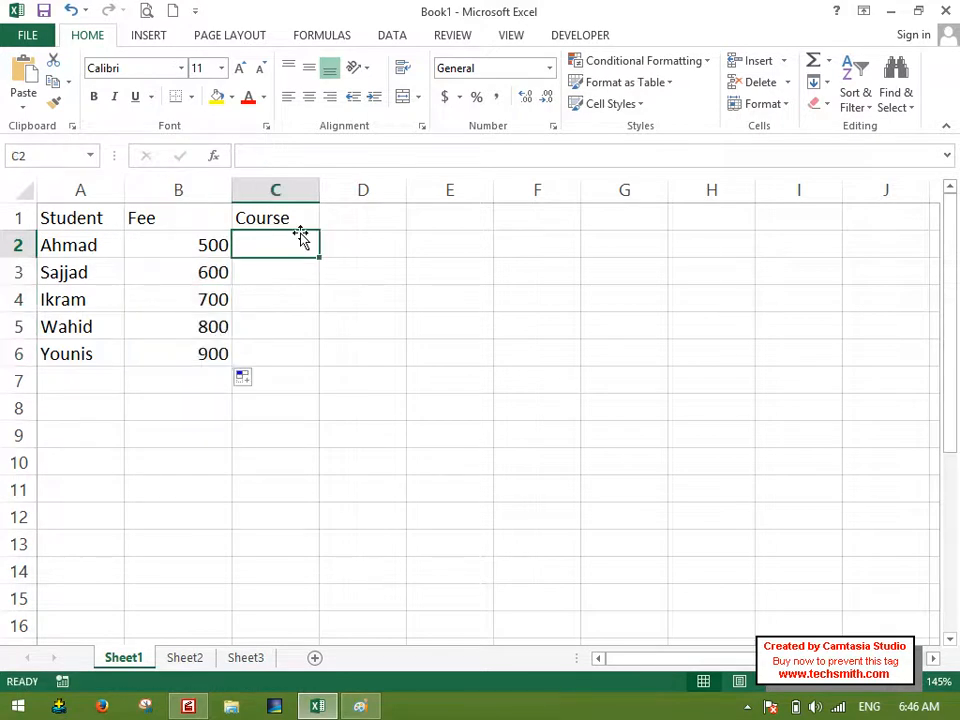
text(MOS)
key(Return)
text(CCNA)
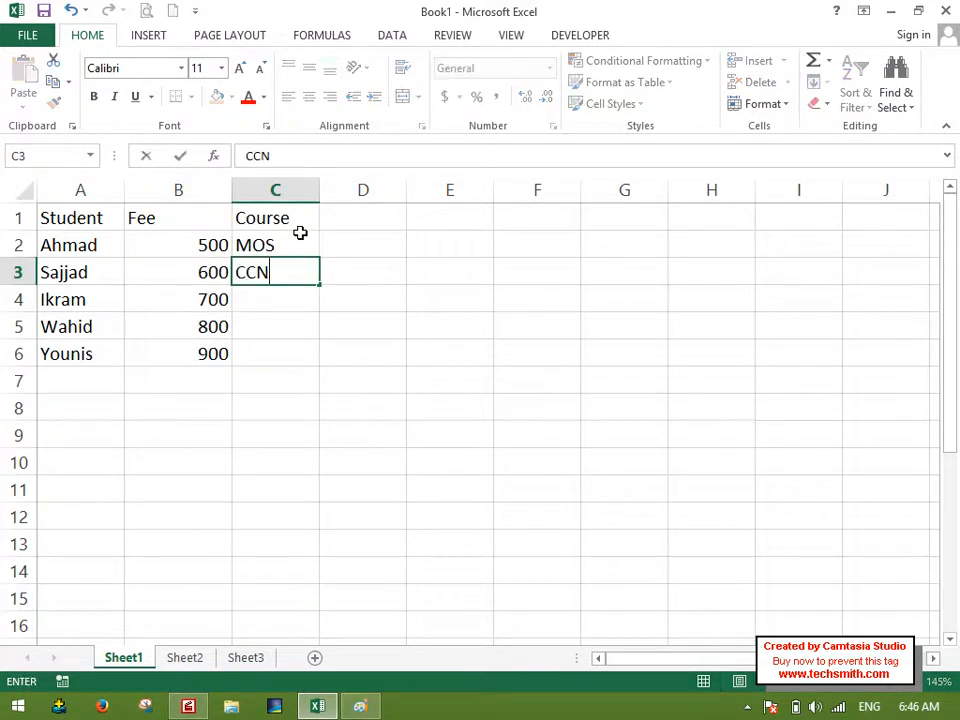
key(Return)
text(DIT)
key(Return)
text(DEL)
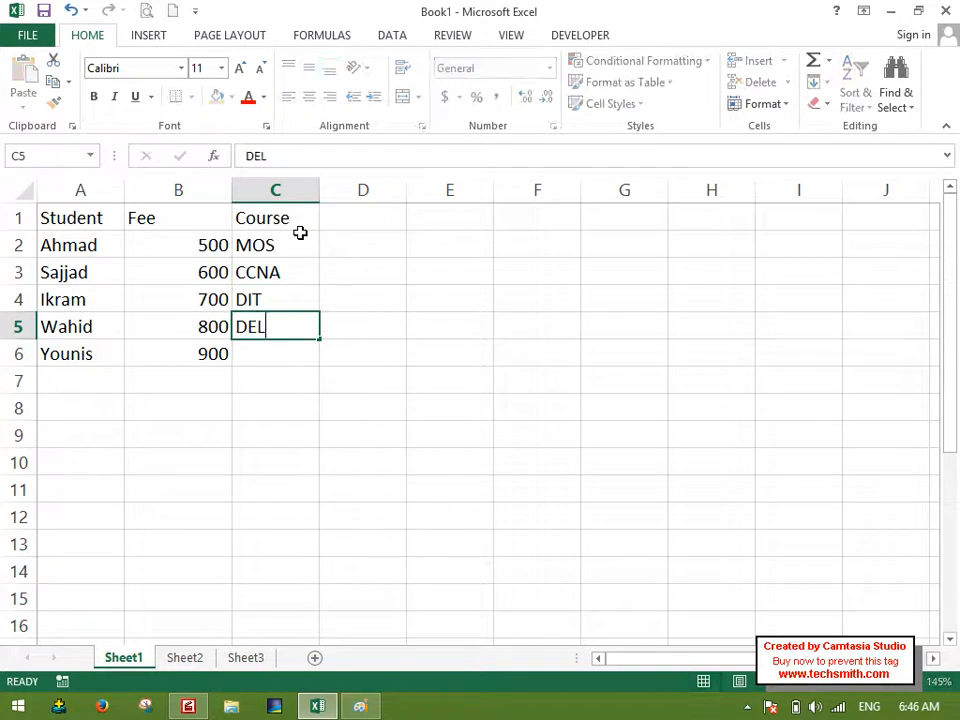
key(Return)
text(E)
key(BackSpace)
text(DBA)
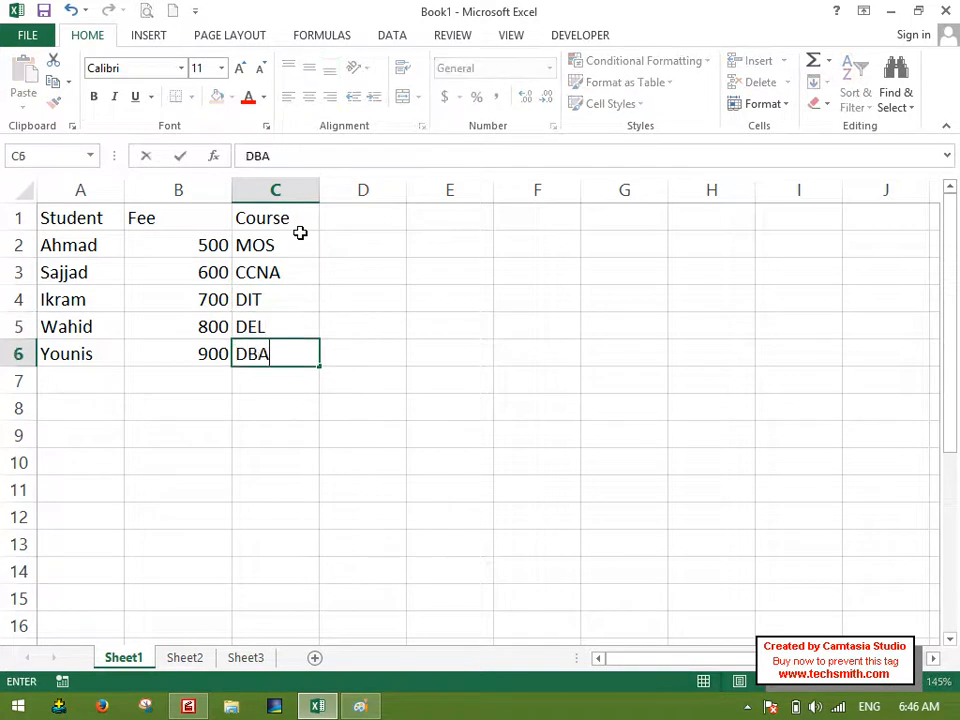
click(302, 380)
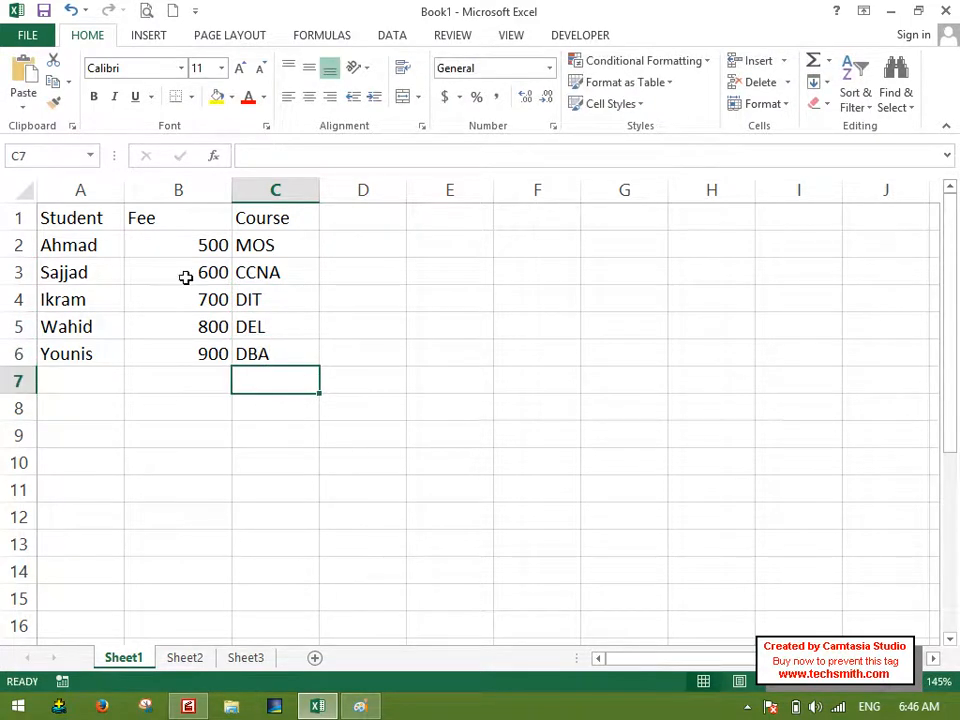
Fill the header cells A1:C1 with yellow and the data cells A2:C6 with green.
drag(107, 224, 265, 218)
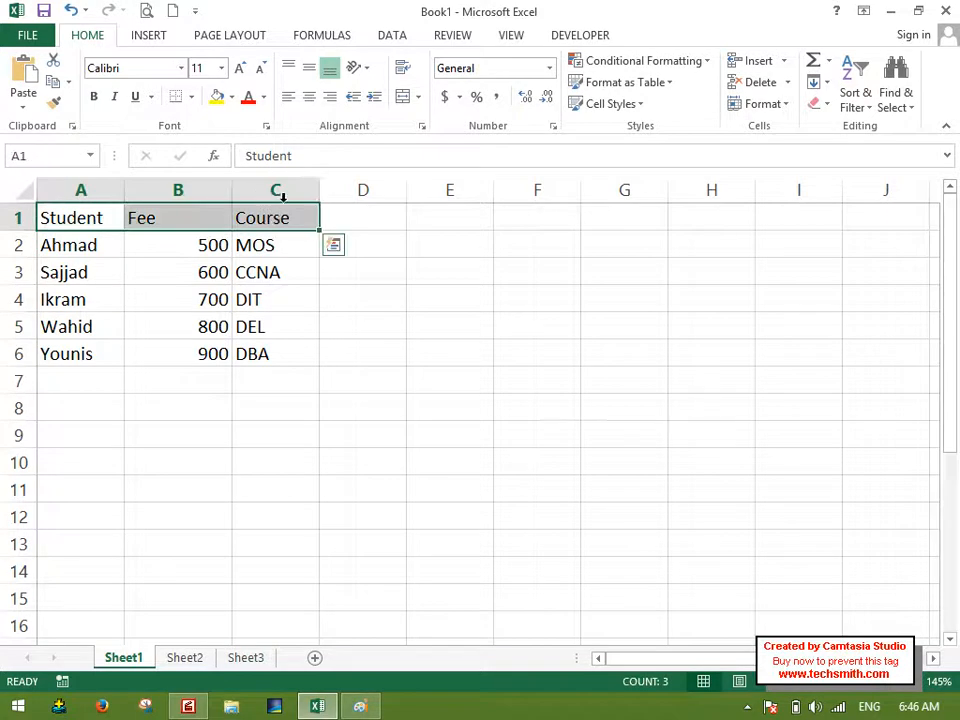
click(217, 96)
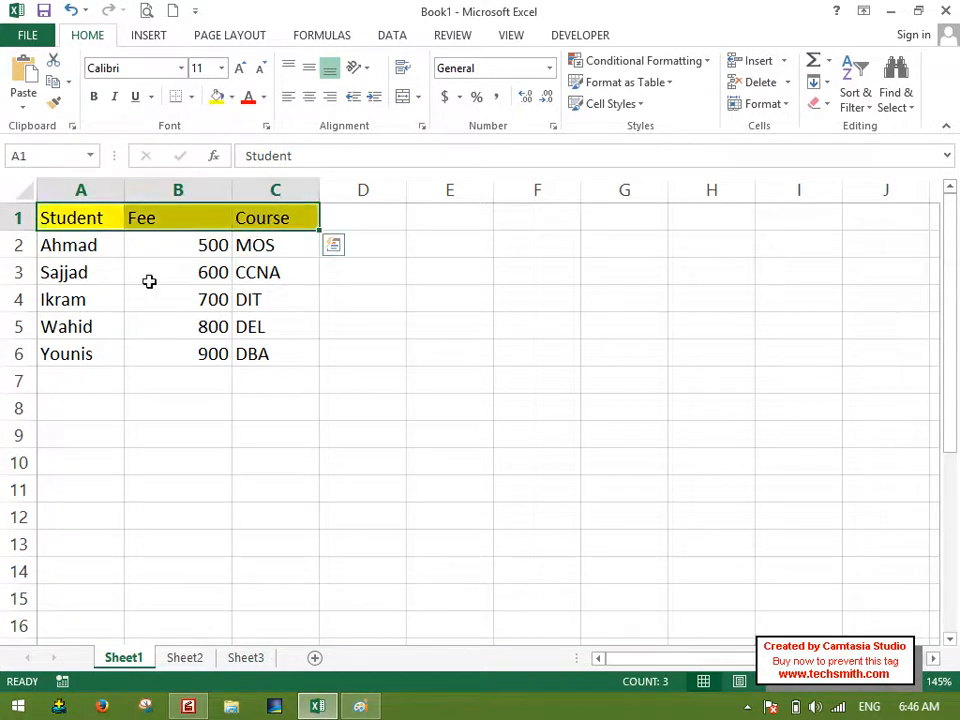
drag(102, 250, 255, 352)
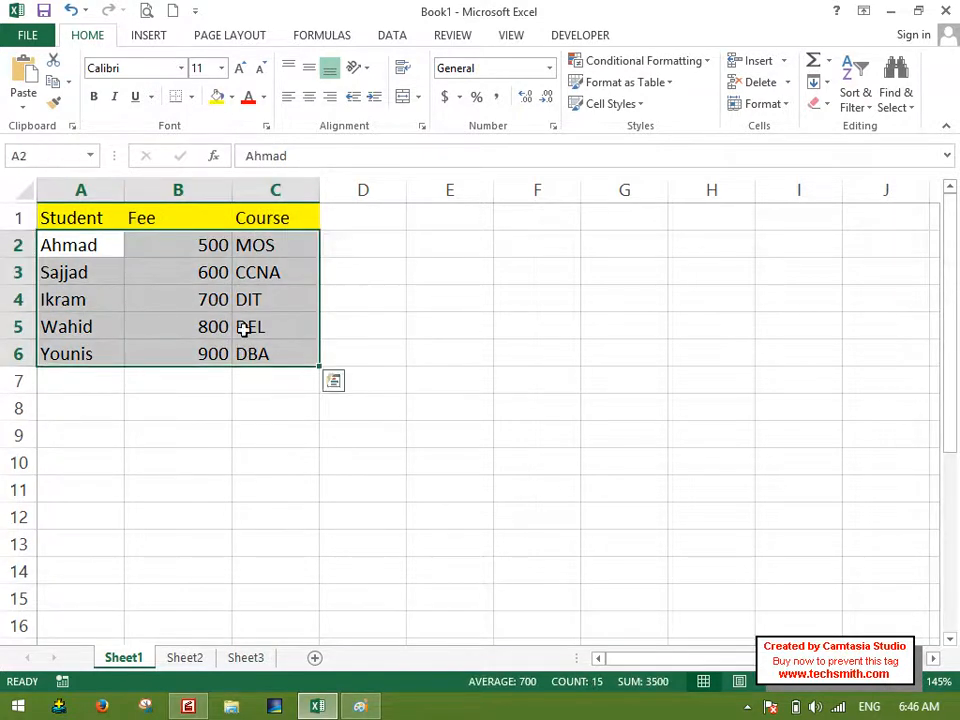
click(232, 97)
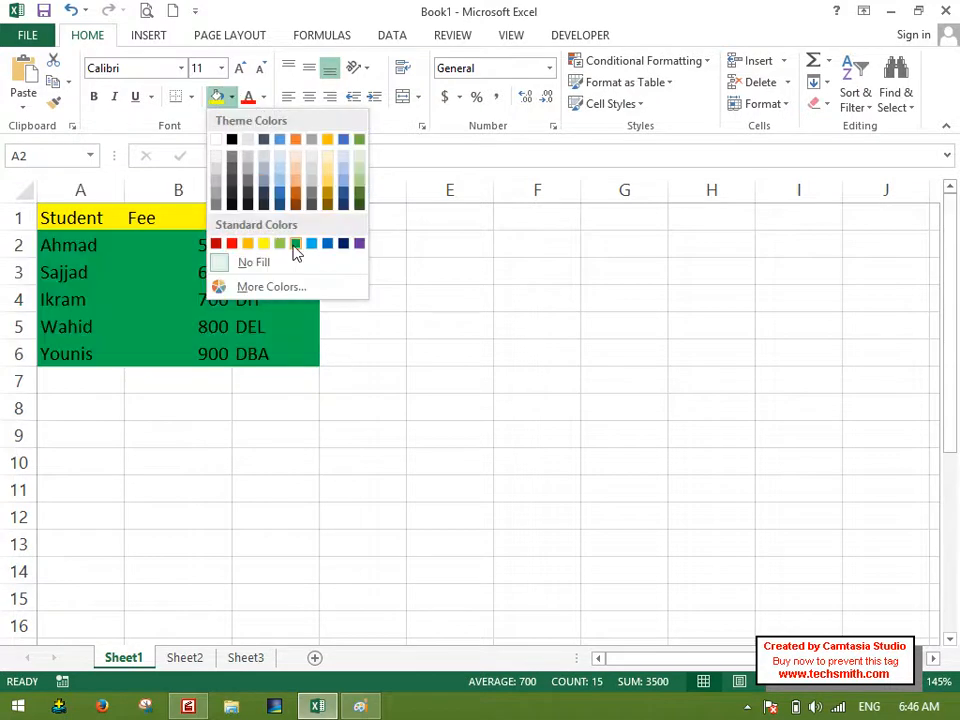
click(295, 238)
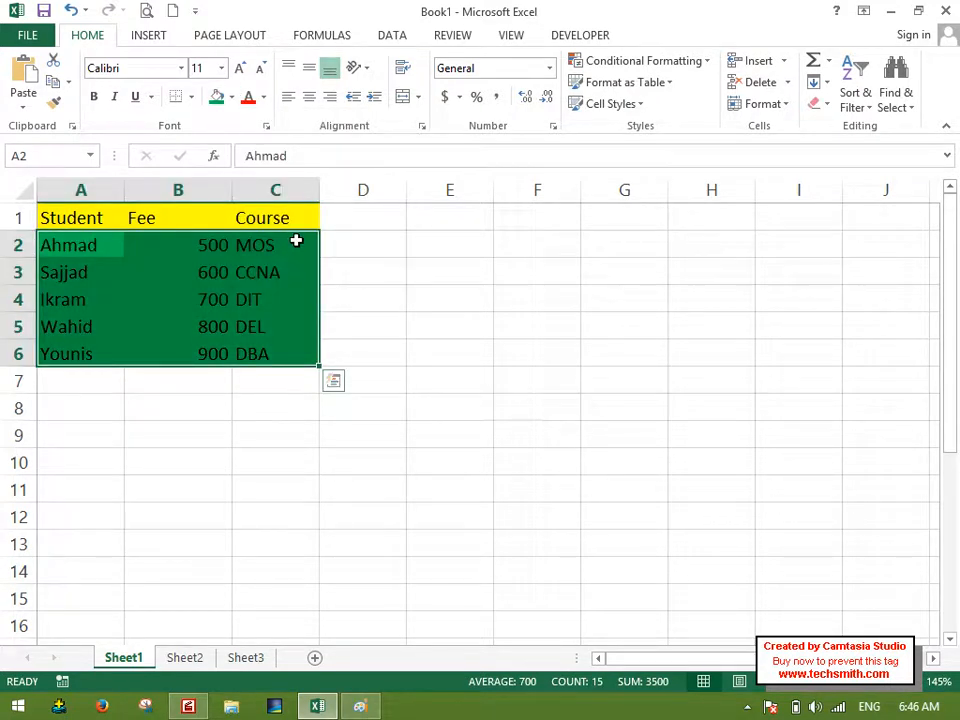
click(343, 347)
Group all sheets and fill the table A1:C6 across the worksheets with the All option.
drag(70, 218, 268, 355)
right_click(113, 665)
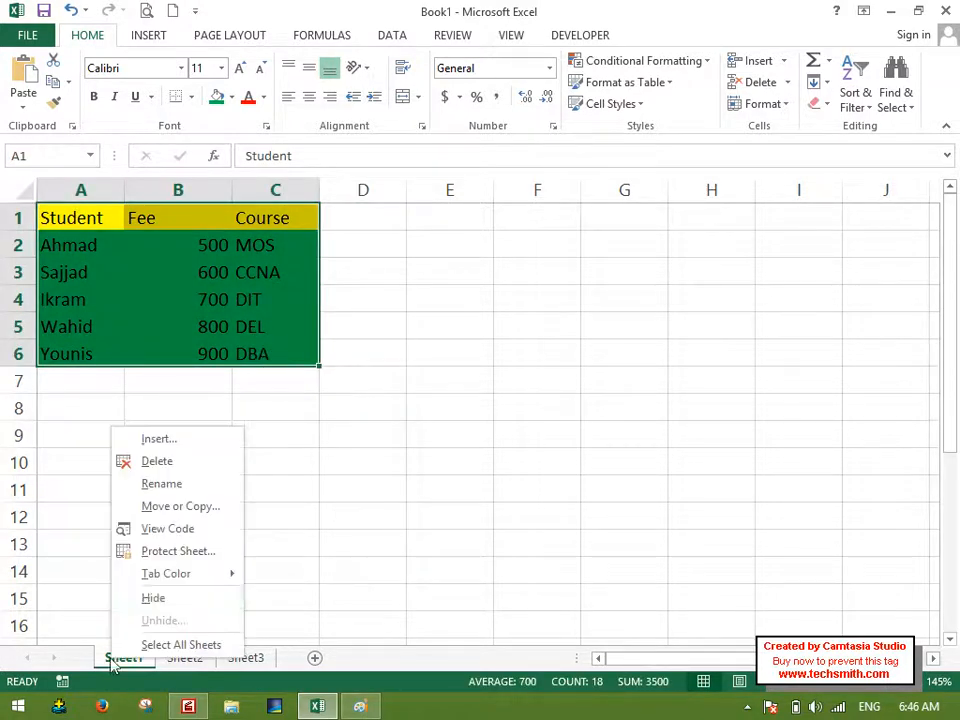
click(172, 646)
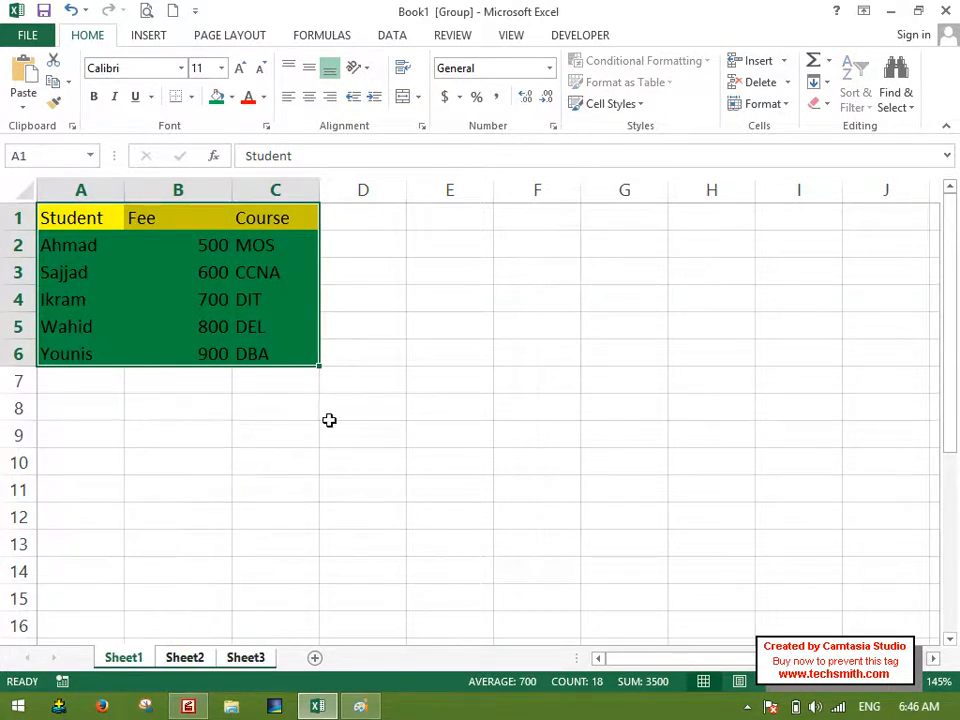
click(817, 86)
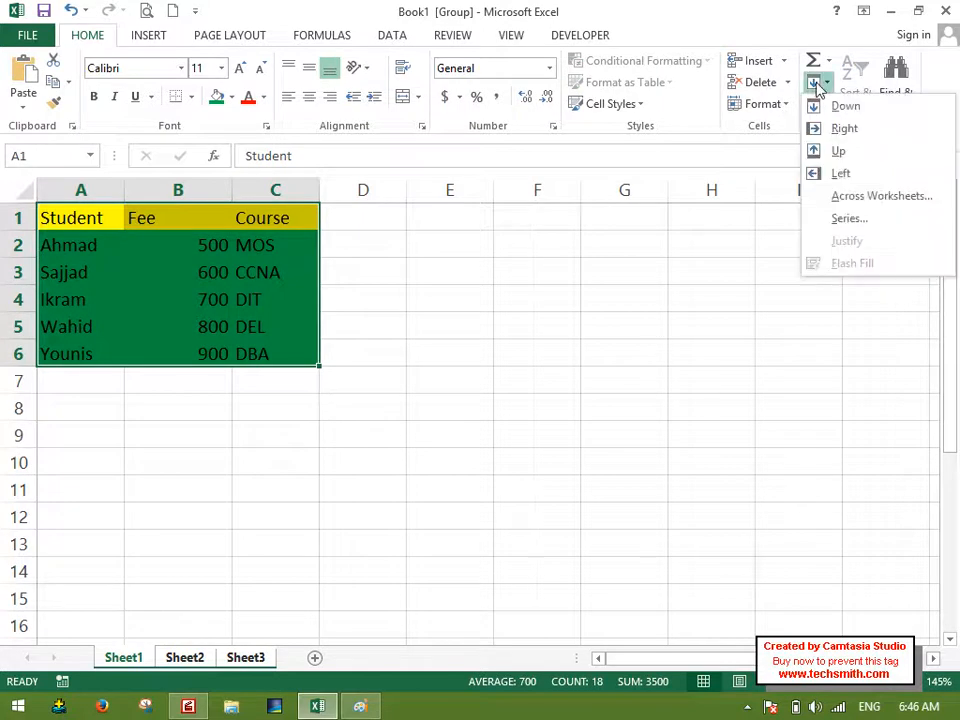
click(858, 200)
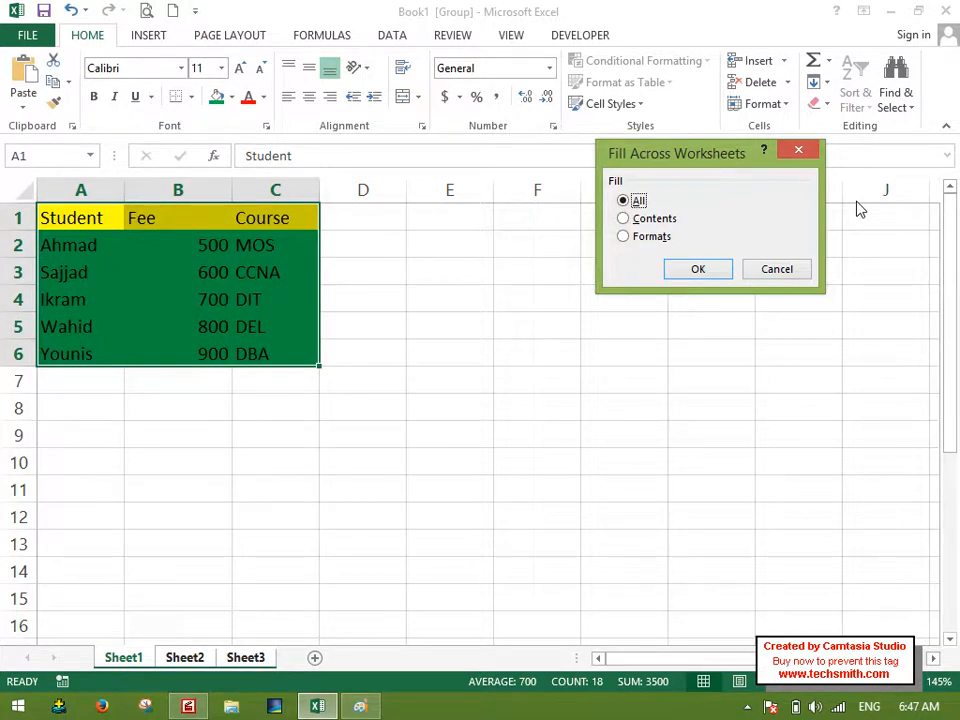
click(705, 271)
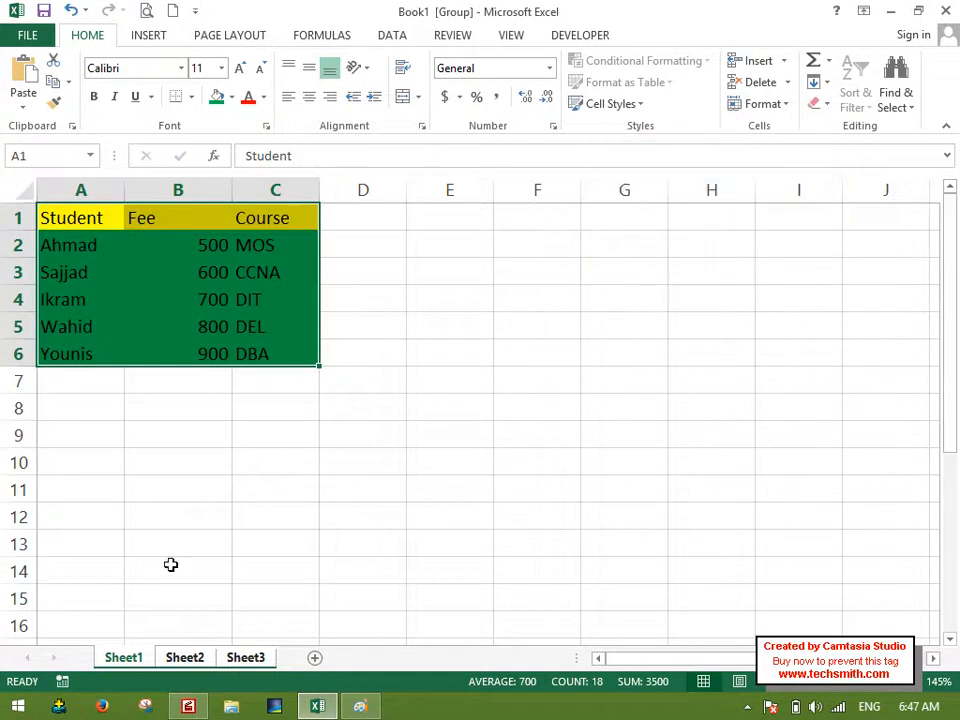
Check the copied table on Sheet2 and Sheet3, and undo the fill across worksheets.
click(193, 658)
click(248, 658)
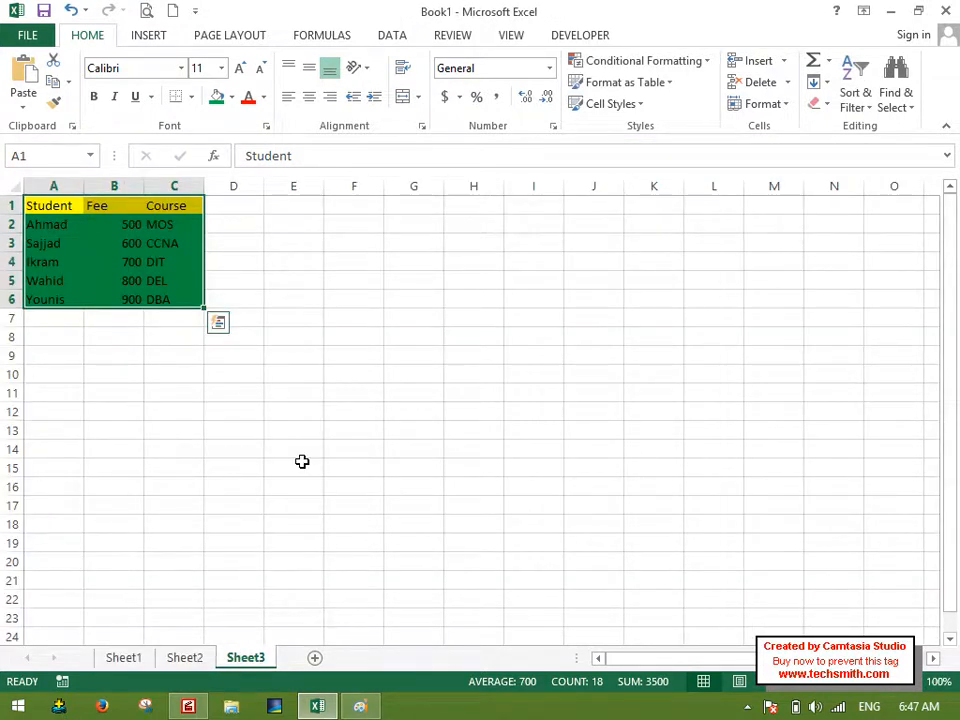
click(333, 411)
click(124, 658)
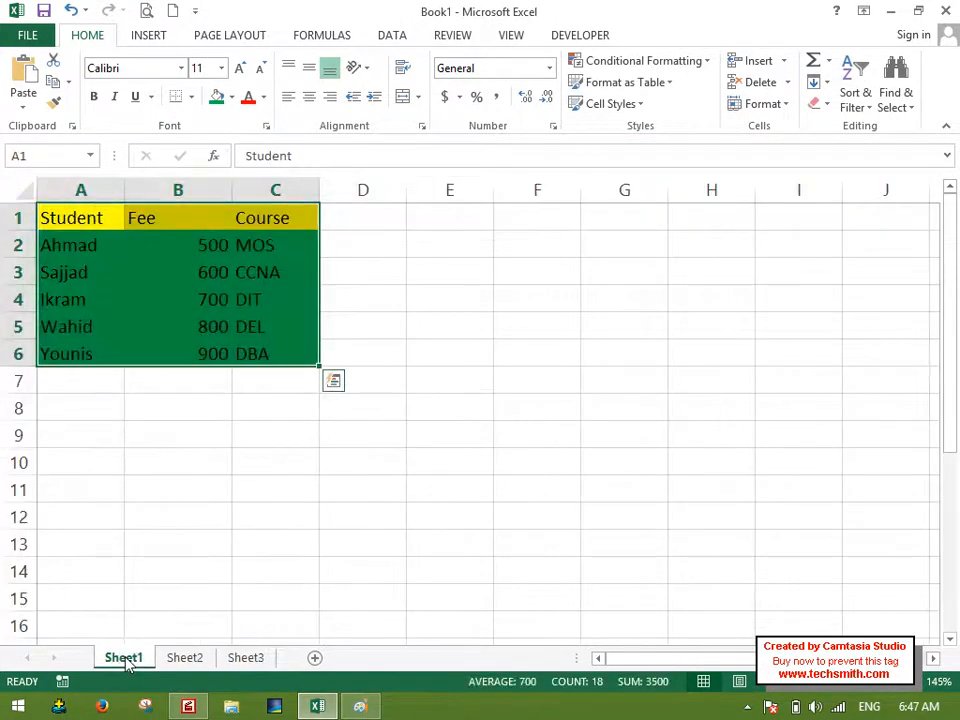
click(242, 664)
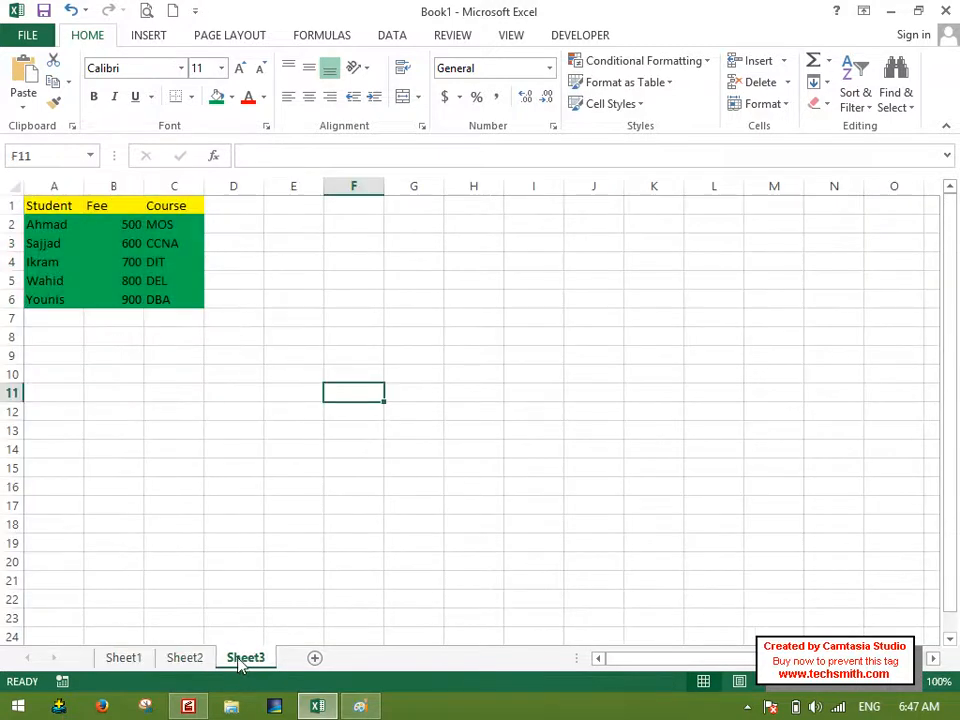
click(70, 10)
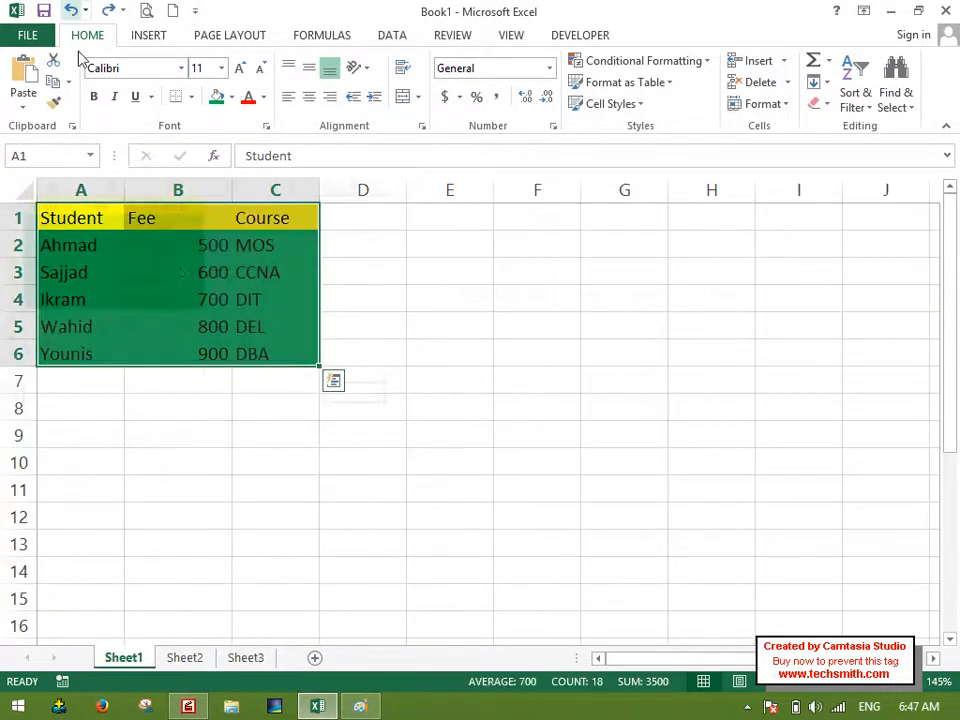
Group all sheets again and fill A1:C6 across the worksheets with the Contents option only.
right_click(130, 657)
click(179, 640)
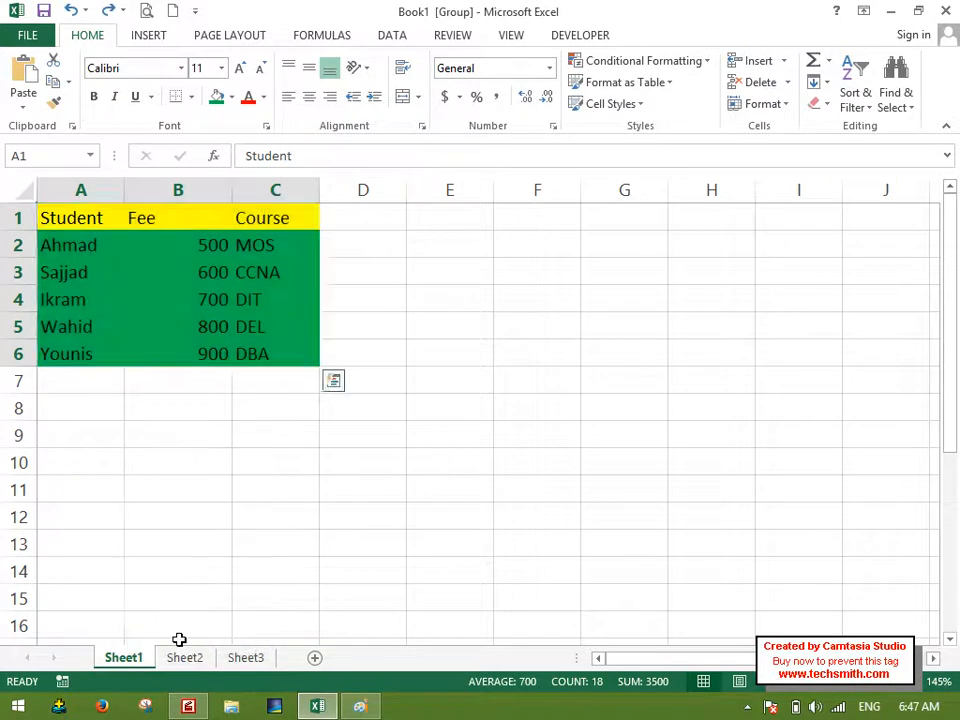
click(818, 82)
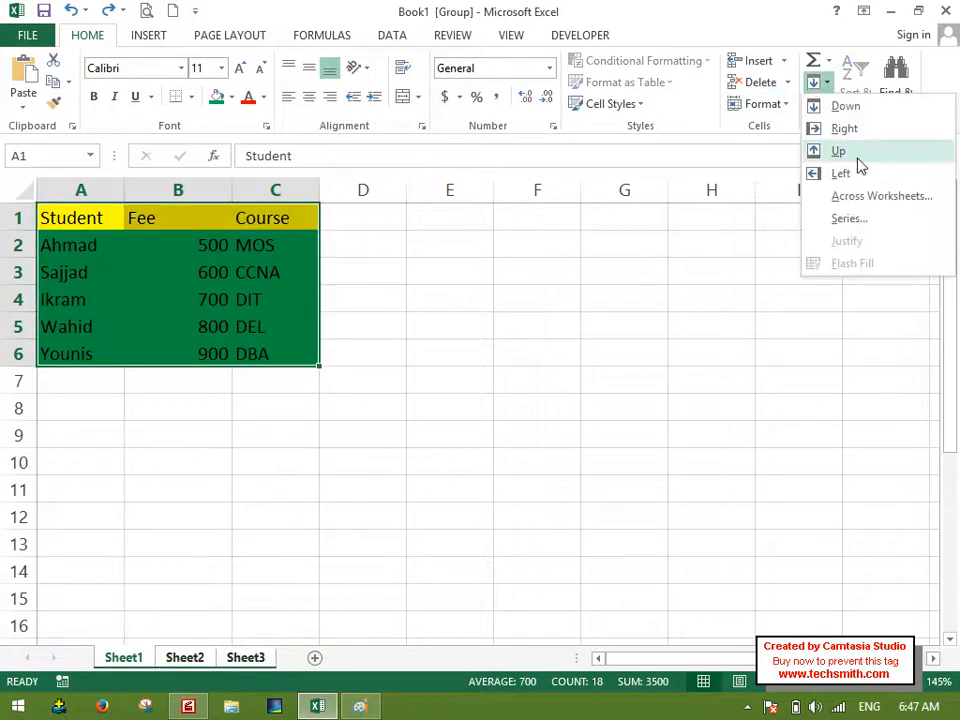
click(860, 198)
click(648, 226)
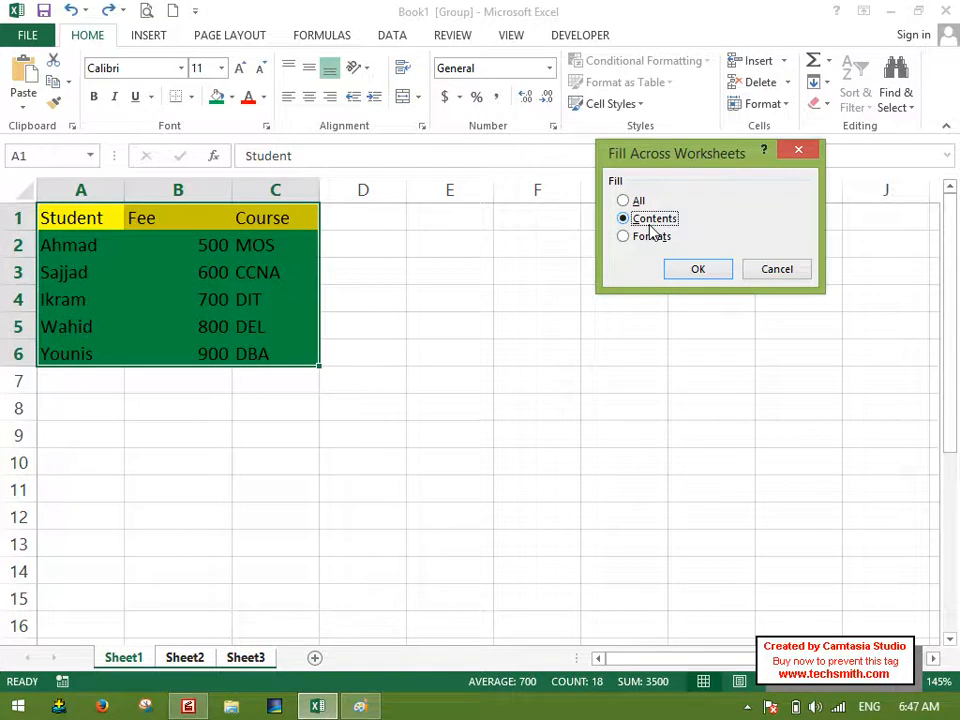
click(709, 268)
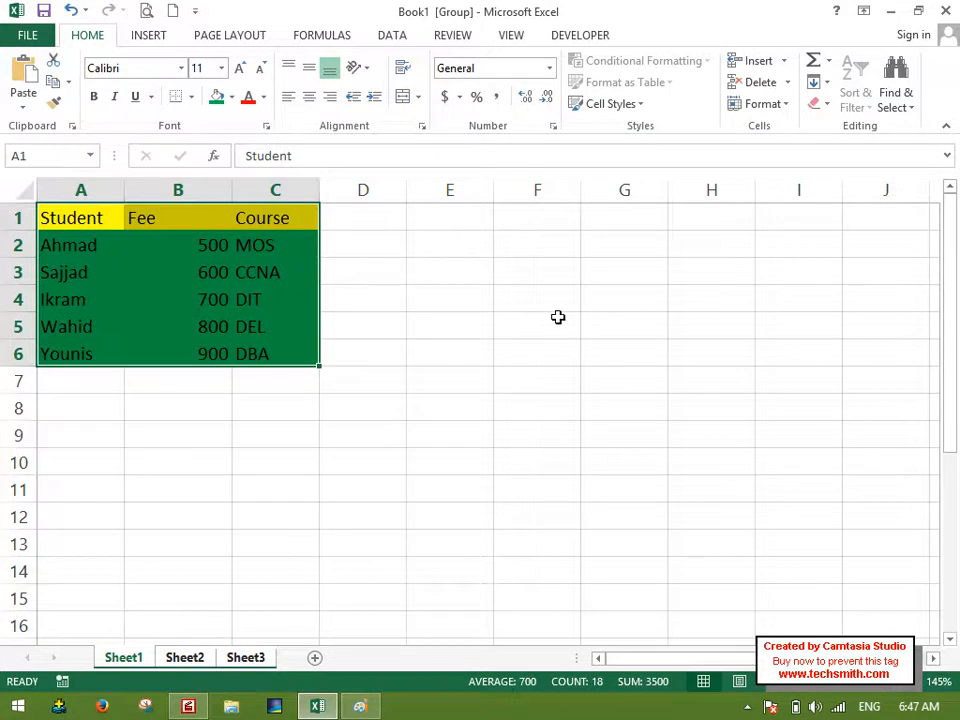
Compare Sheet2 and Sheet3 after the contents-only fill, and undo that fill.
click(186, 662)
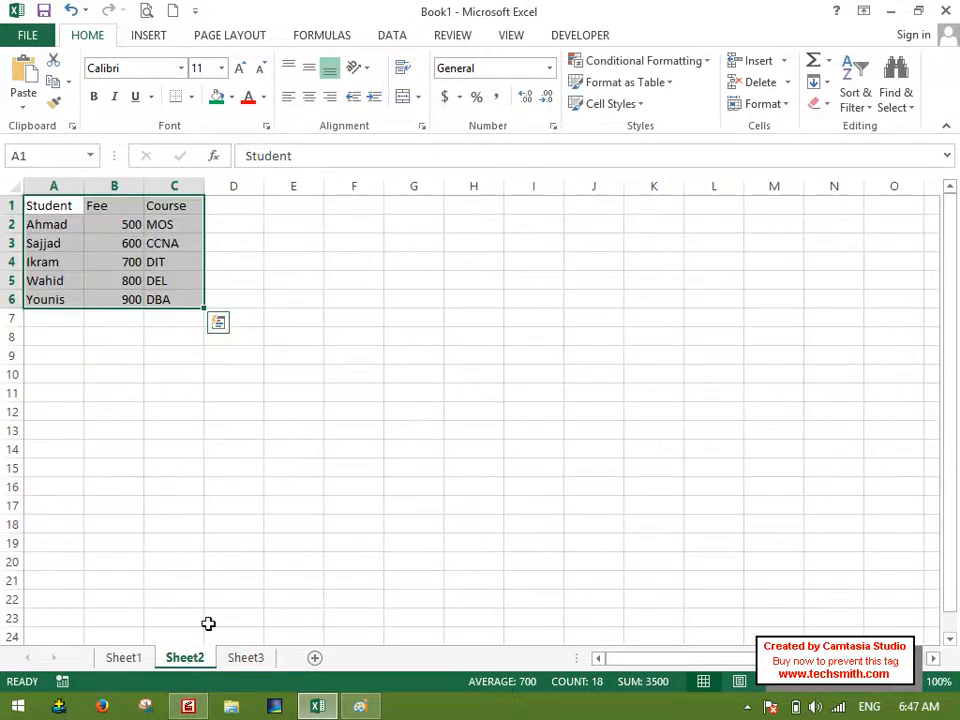
click(241, 660)
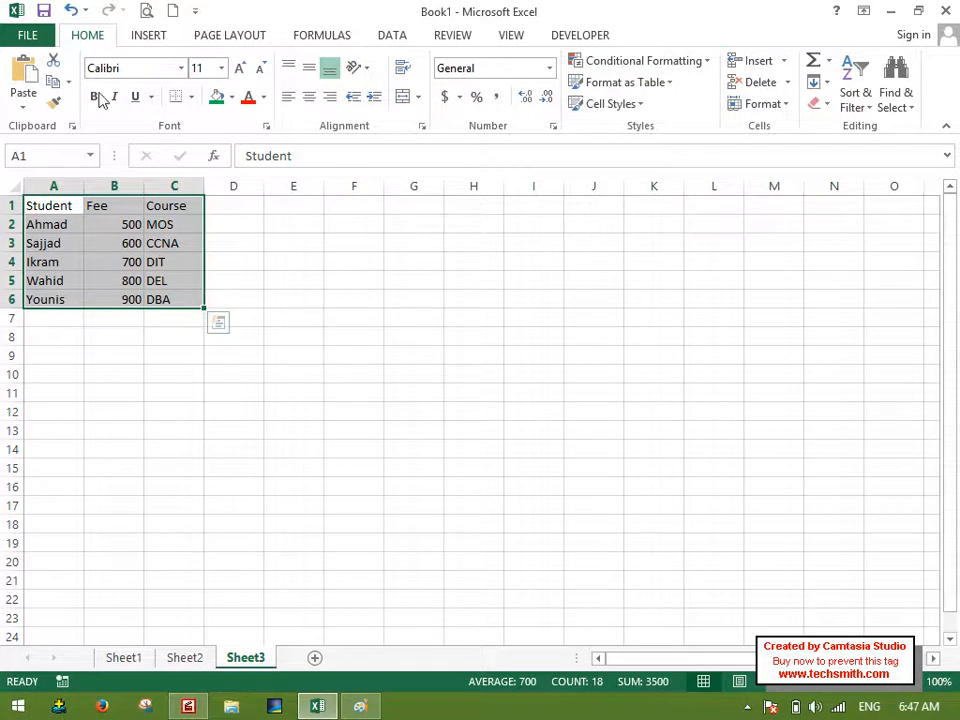
click(72, 12)
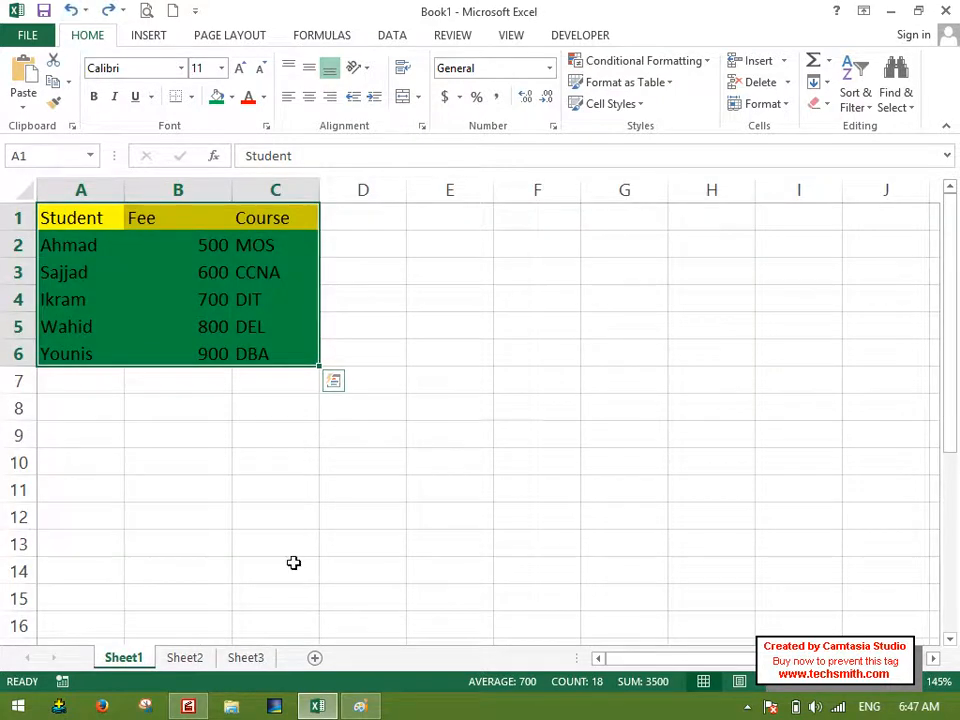
Group all sheets, fill A1:C6 across the worksheets with the Formats option only, and open Sheet2 to check it.
right_click(128, 658)
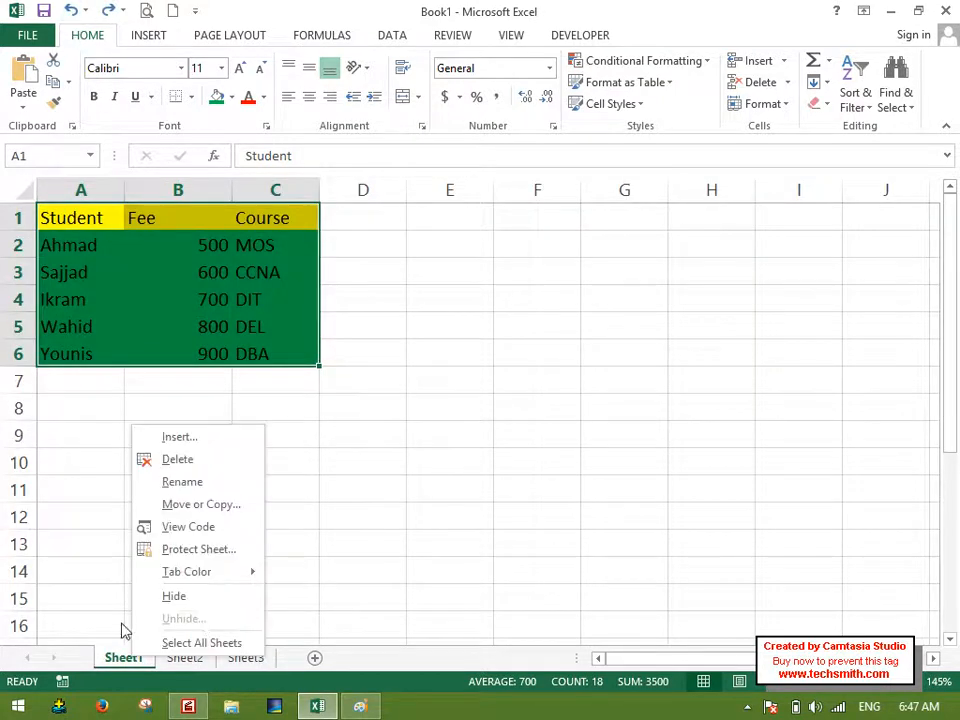
click(200, 641)
click(826, 82)
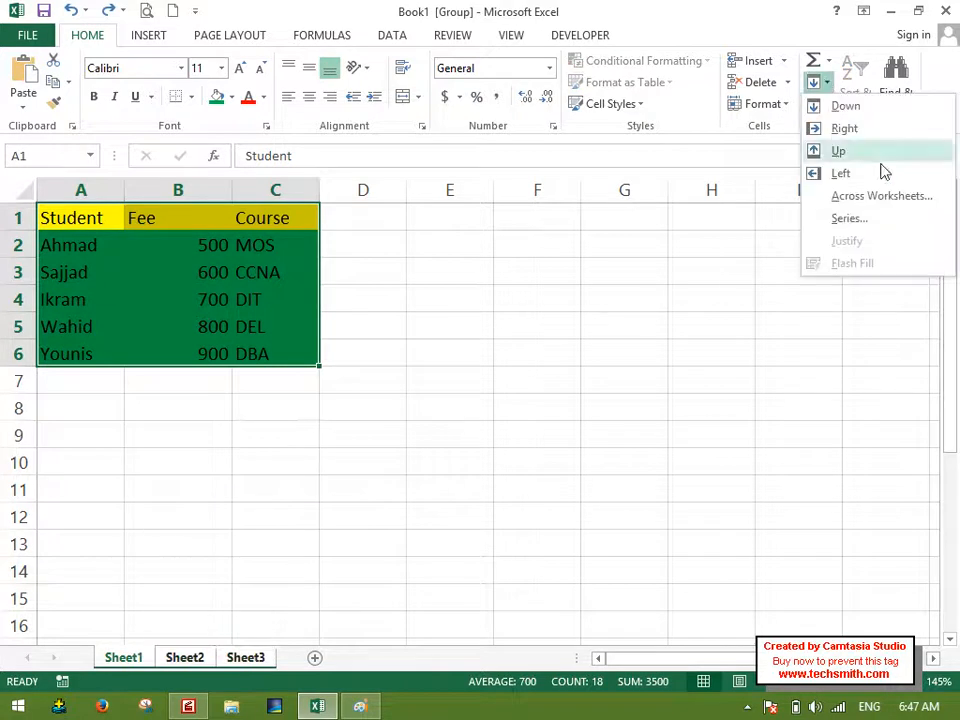
click(872, 198)
click(643, 238)
click(686, 268)
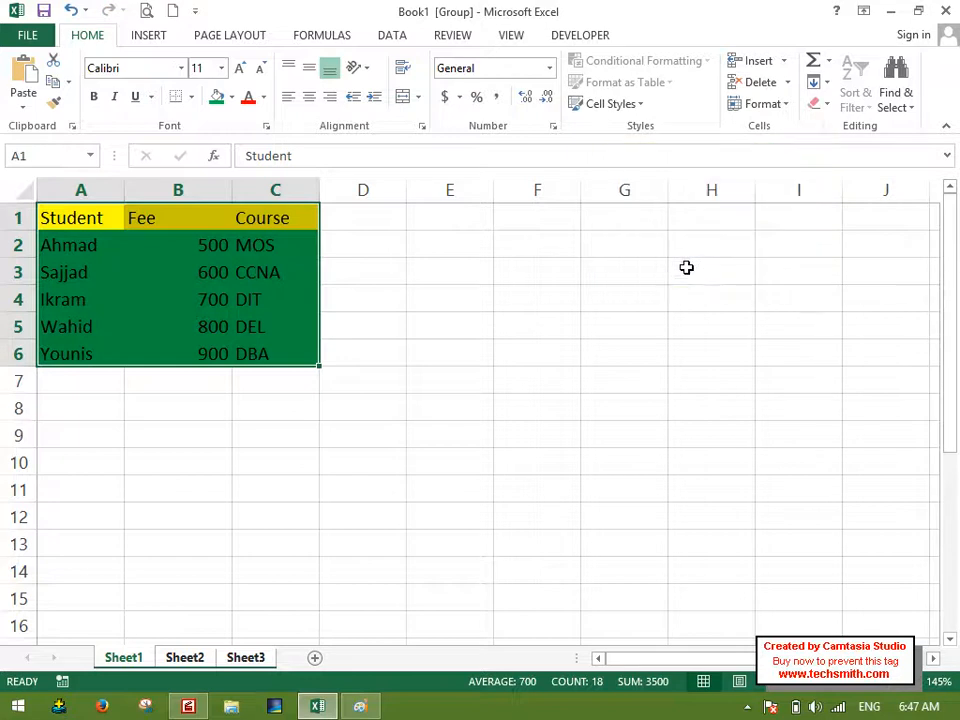
click(192, 657)
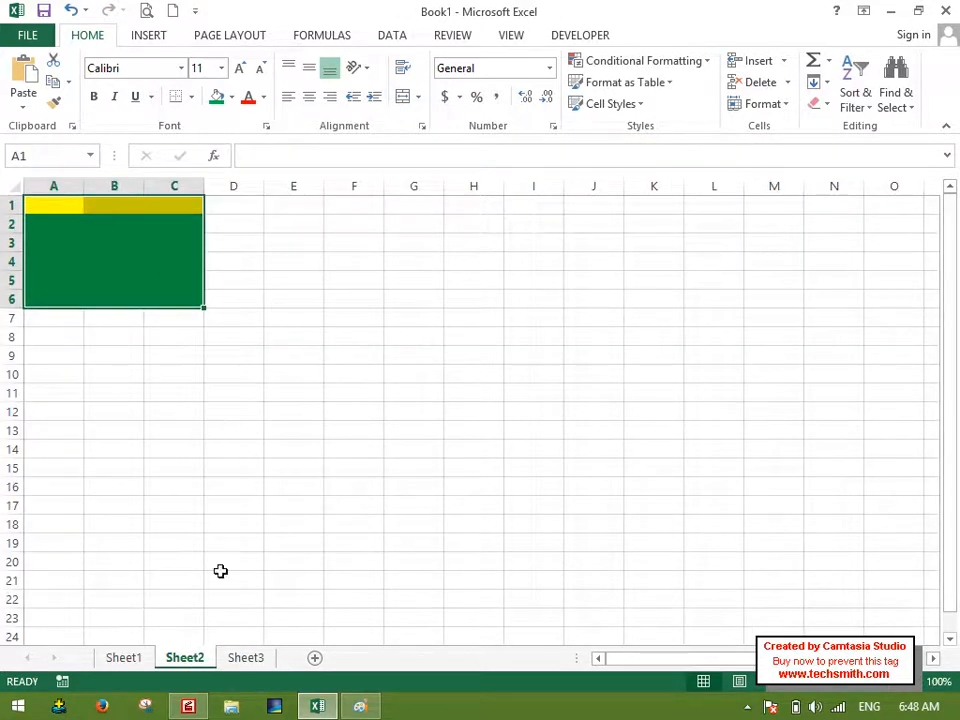
Compare the formats-only fill on Sheet3 and Sheet2 with the Sheet1 table, and undo that fill.
click(246, 658)
click(253, 305)
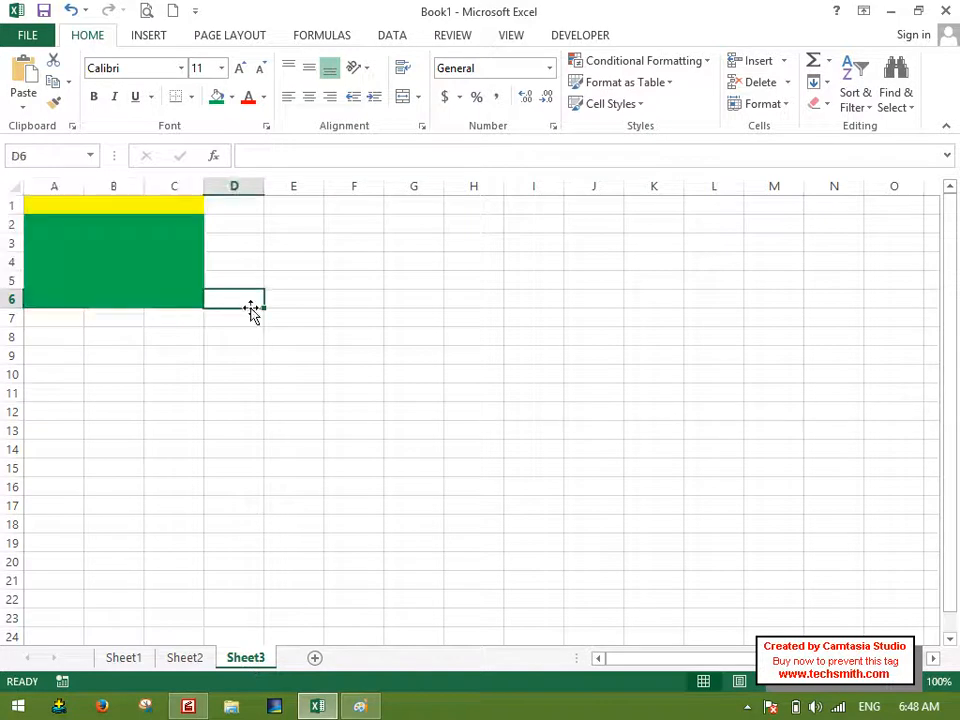
click(141, 660)
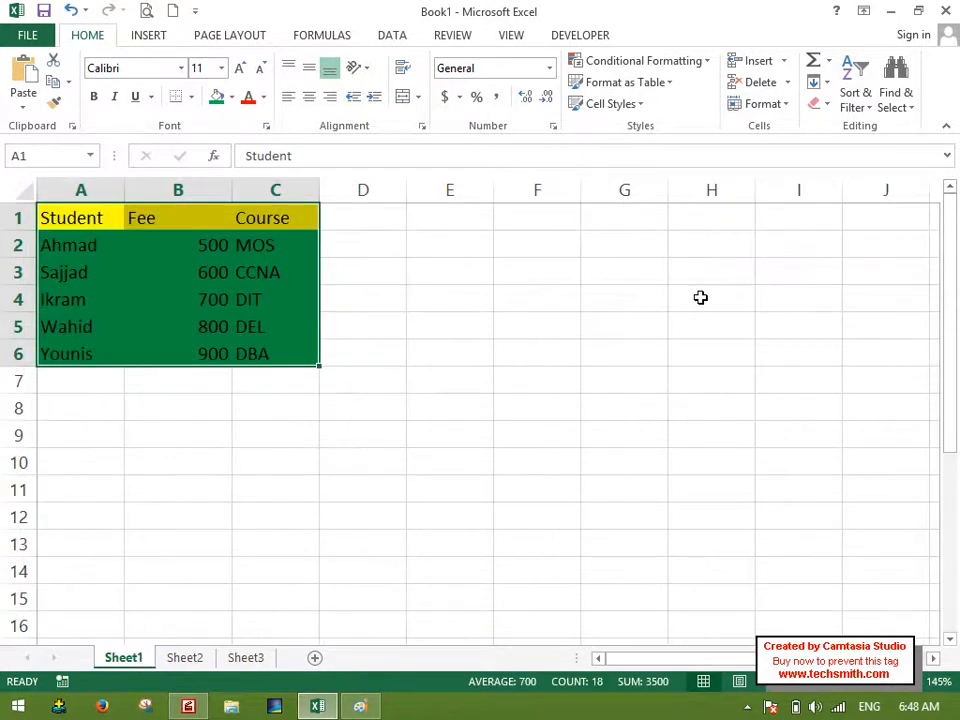
click(817, 82)
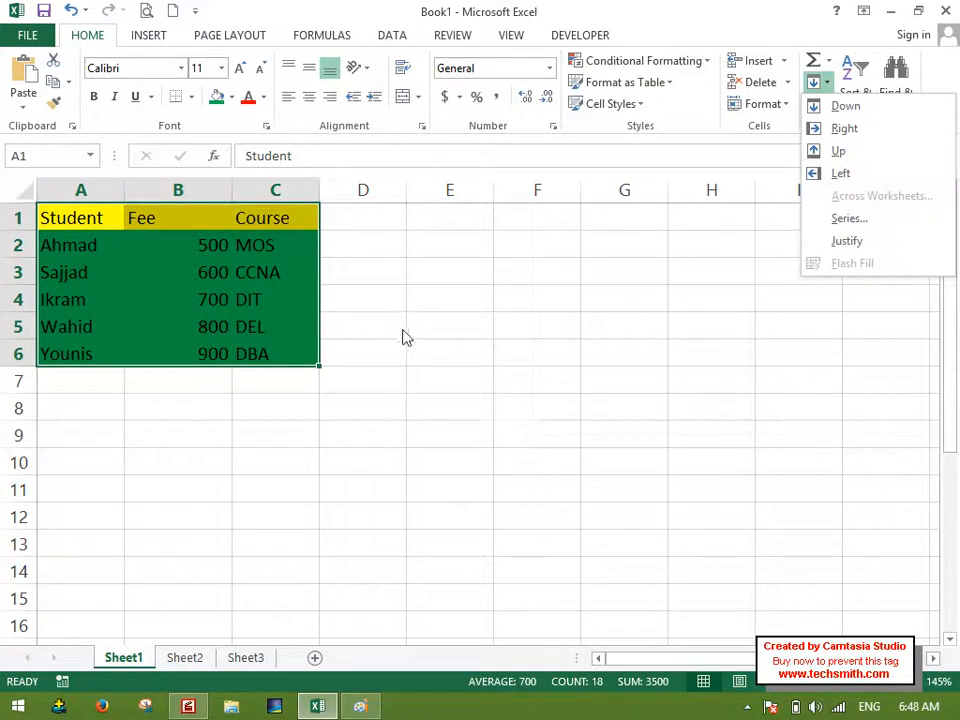
click(442, 372)
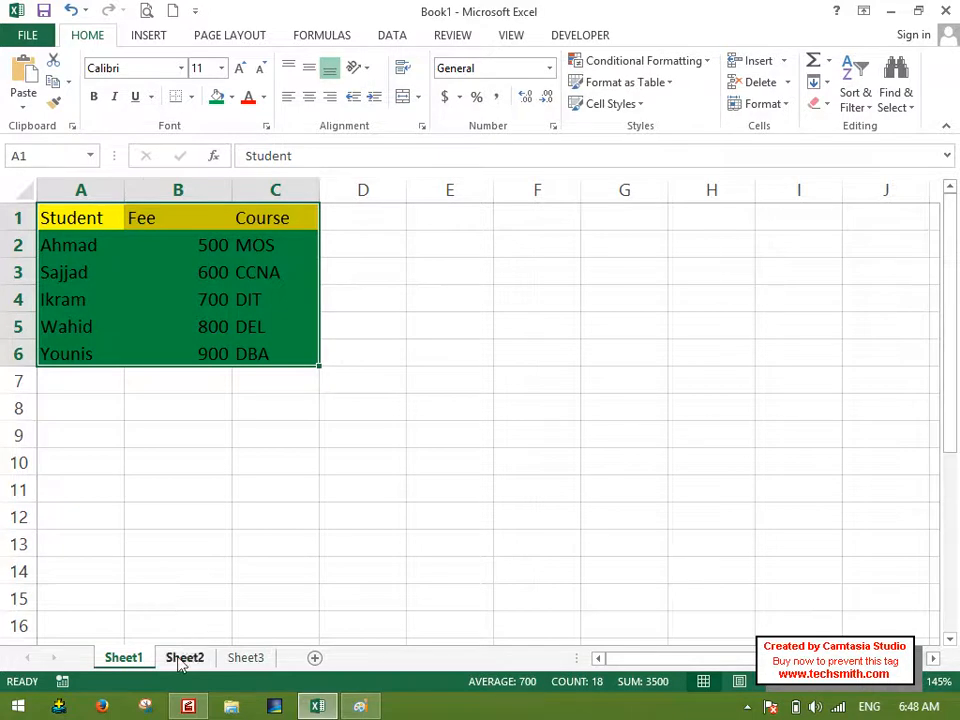
click(184, 657)
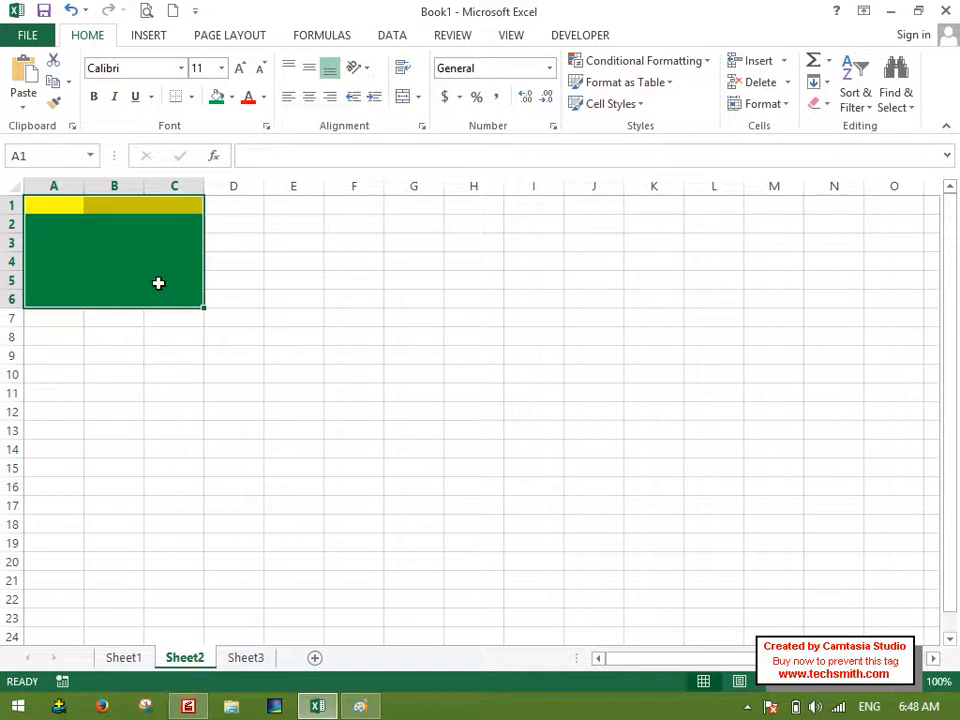
click(125, 659)
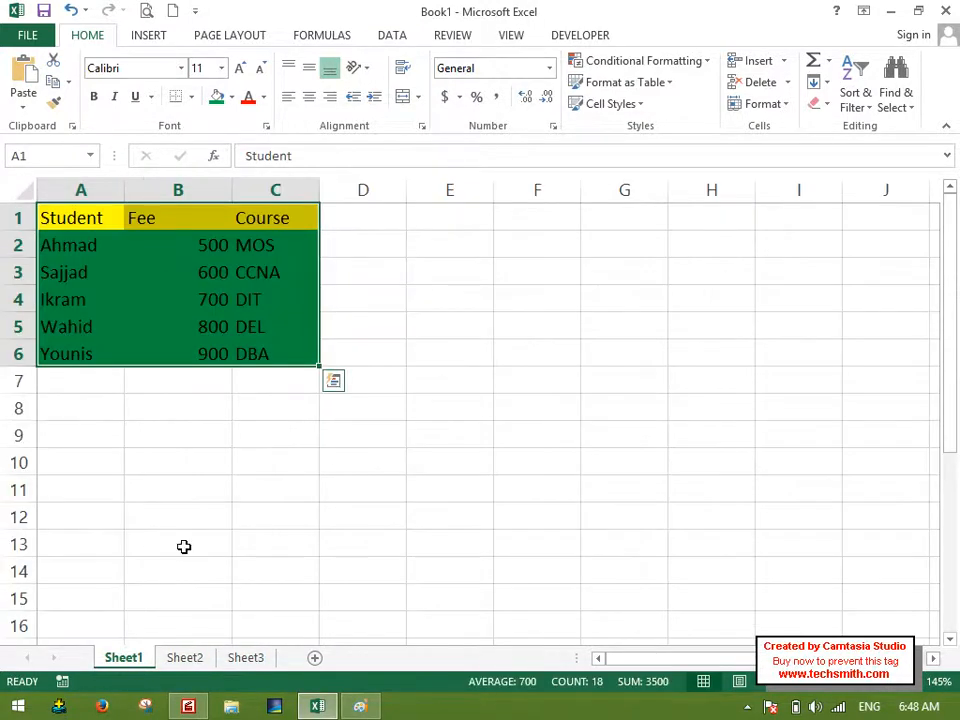
click(70, 11)
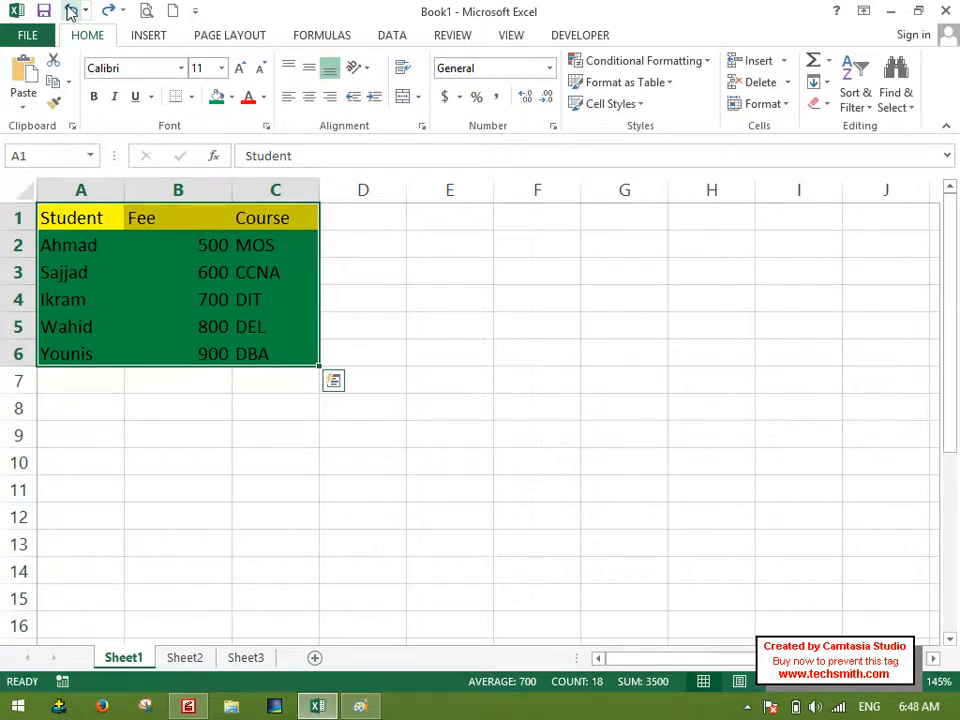
click(817, 83)
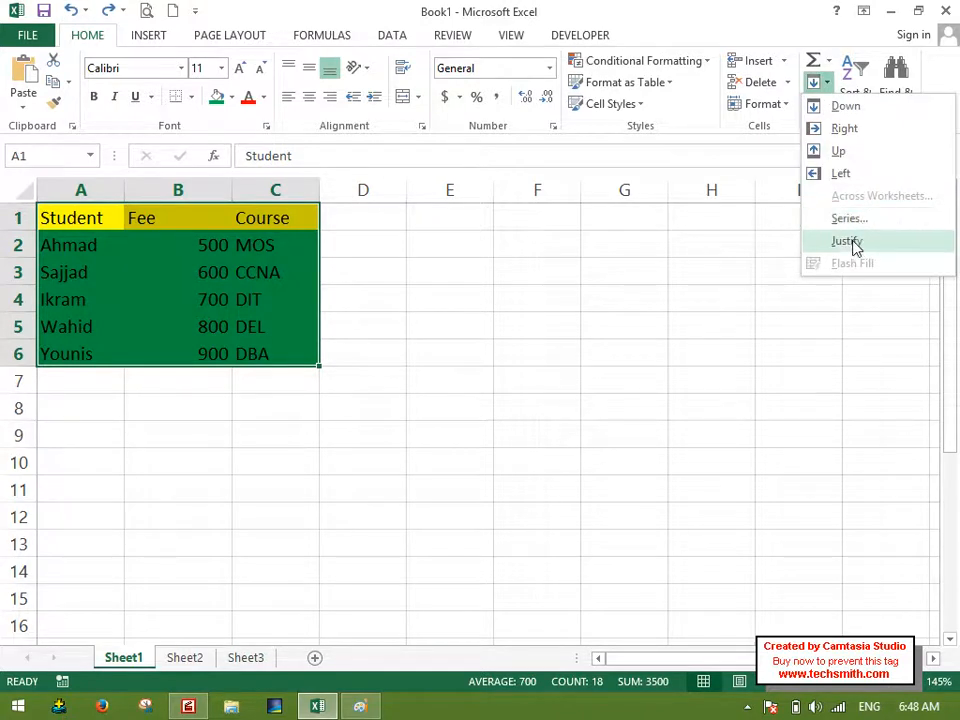
click(478, 247)
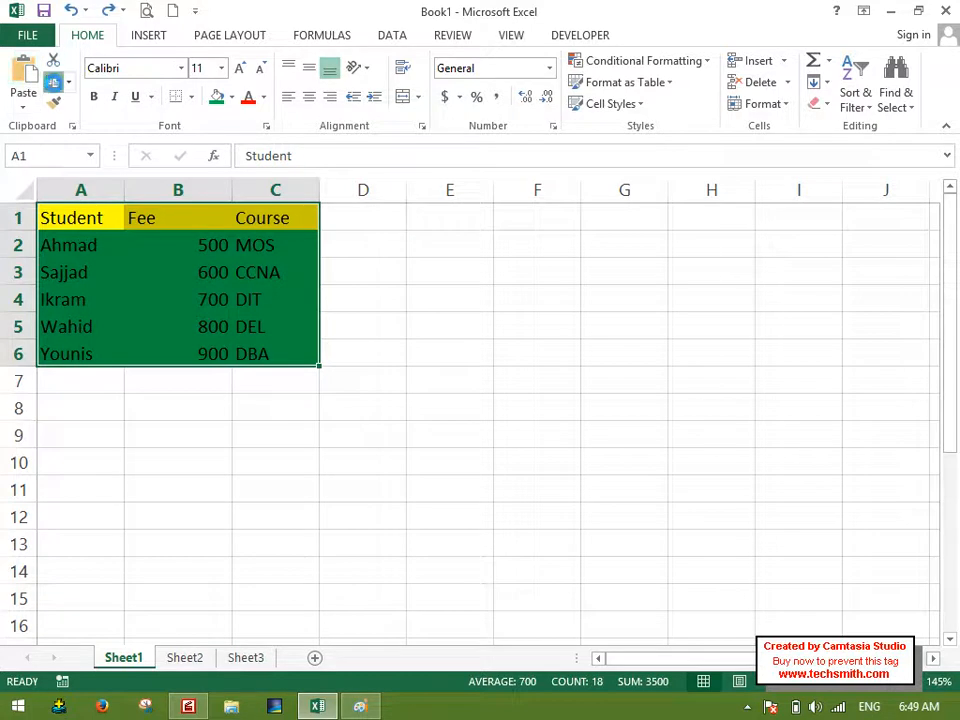
Copy the table A1:C6 from Sheet1 and paste it as values only into cell A1 of a new blank workbook.
click(54, 83)
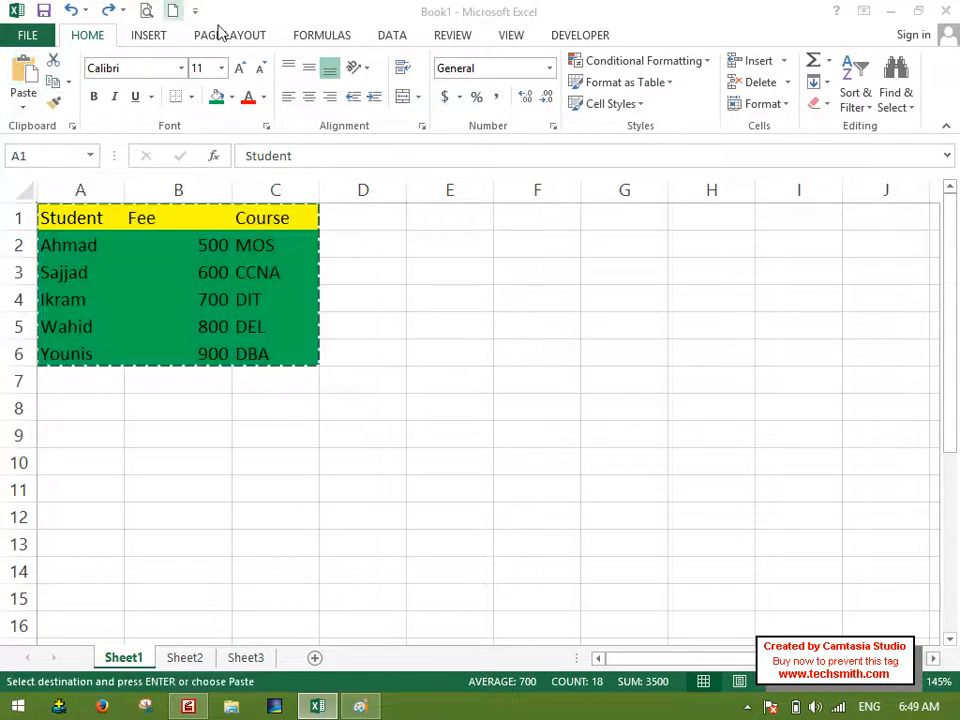
key(ctrl+n)
click(22, 100)
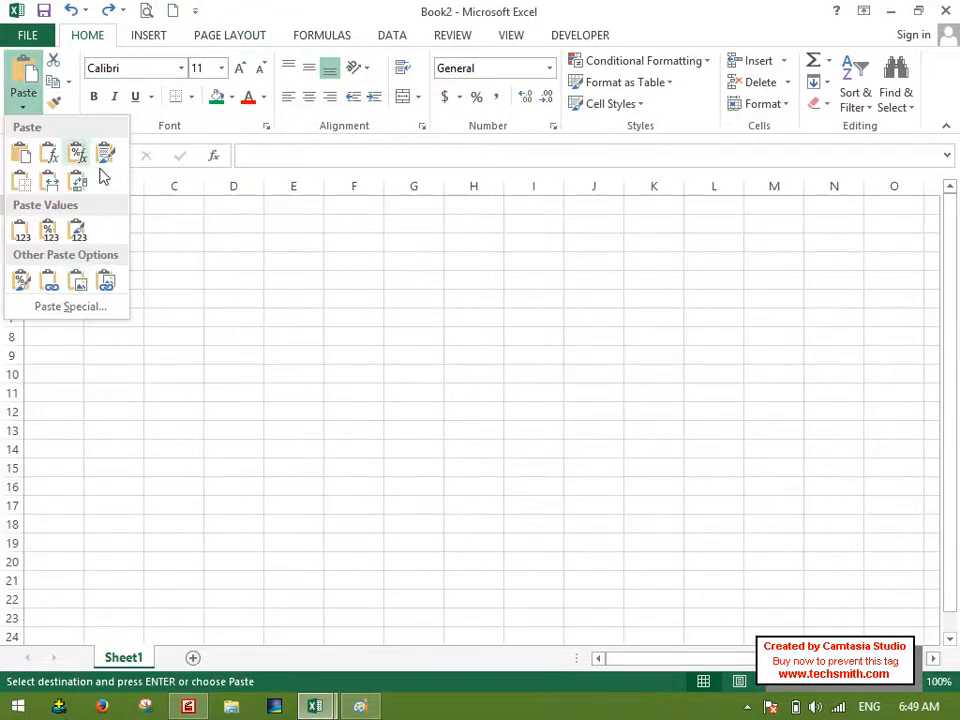
click(21, 229)
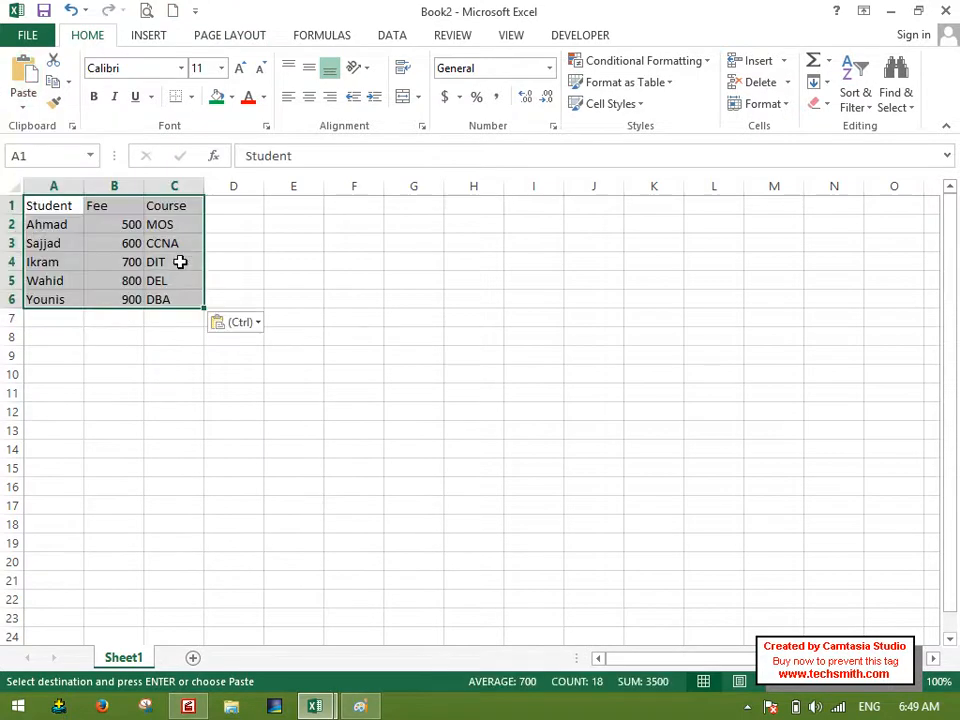
Clear the contents of the Fee and Course columns in B1:C6, keeping only the names in column A.
scroll(182, 258, up, 10)
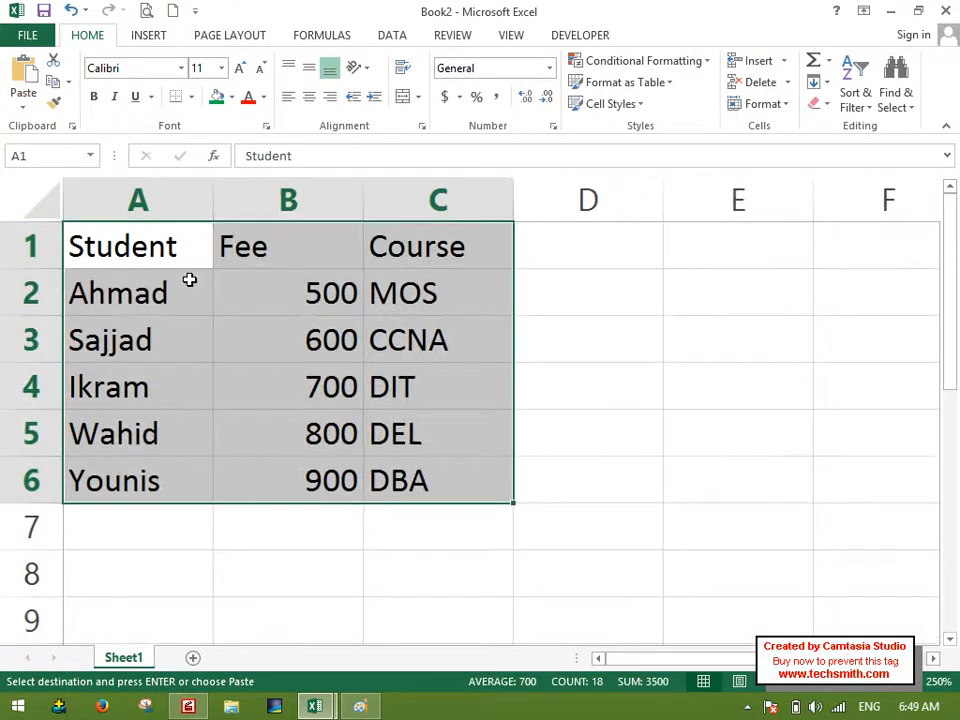
drag(262, 250, 444, 448)
key(Delete)
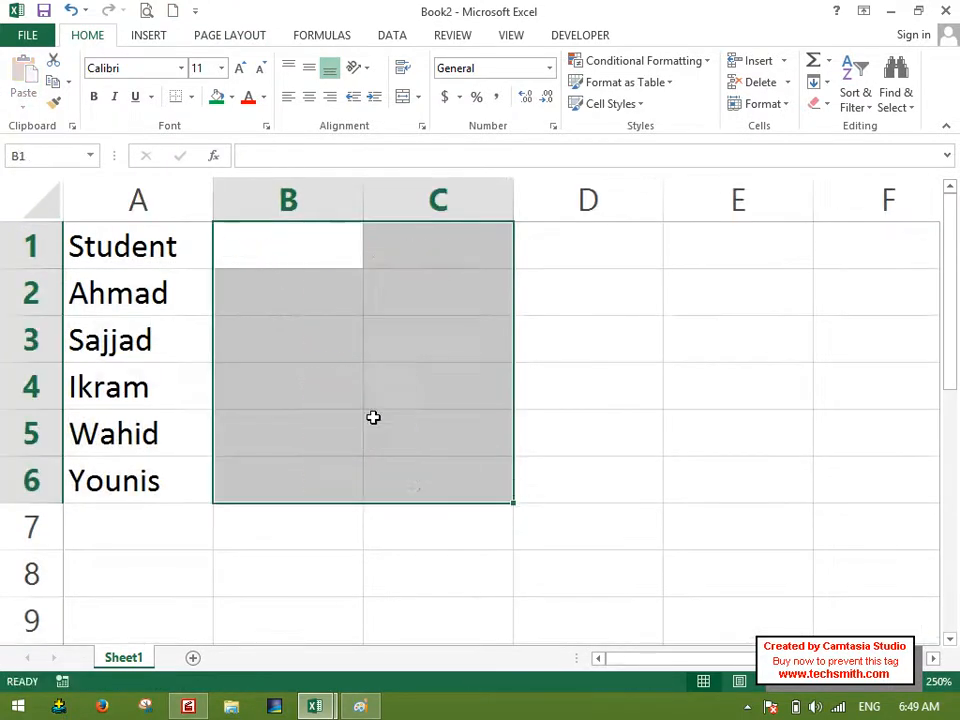
Enter the column headings First in A1, Last in B1 and Full Name in C1.
click(163, 247)
text(First)
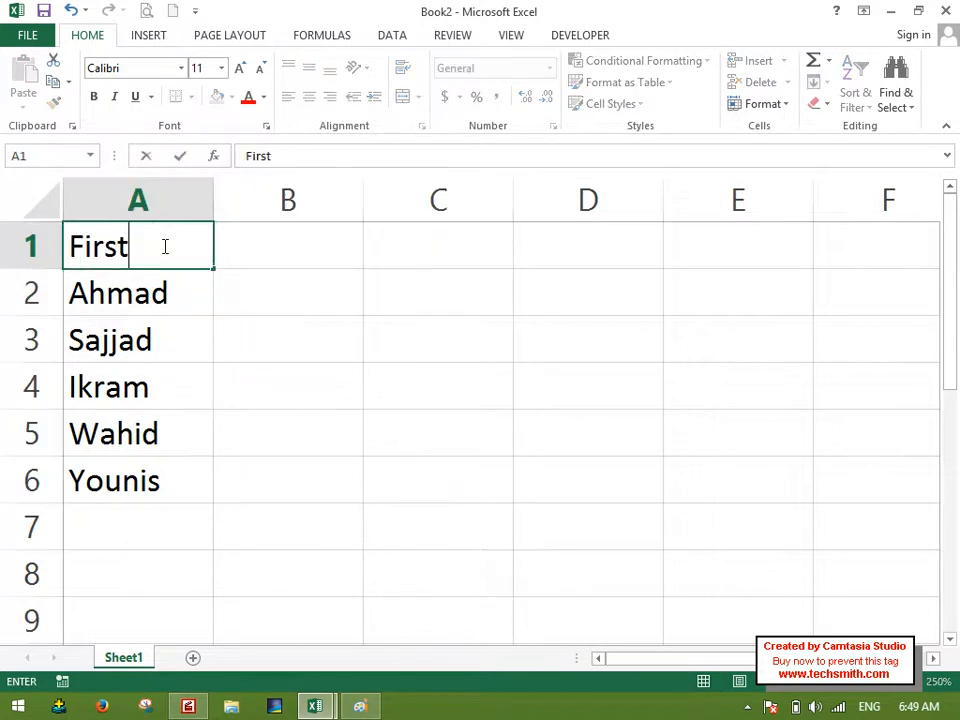
key(Tab)
text(Last)
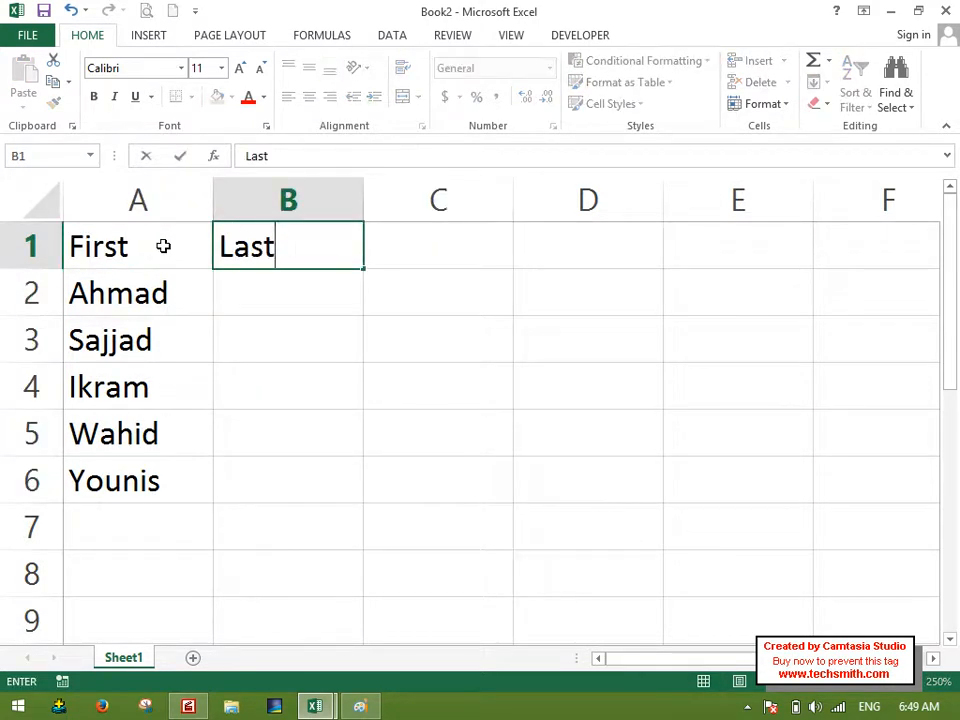
key(Tab)
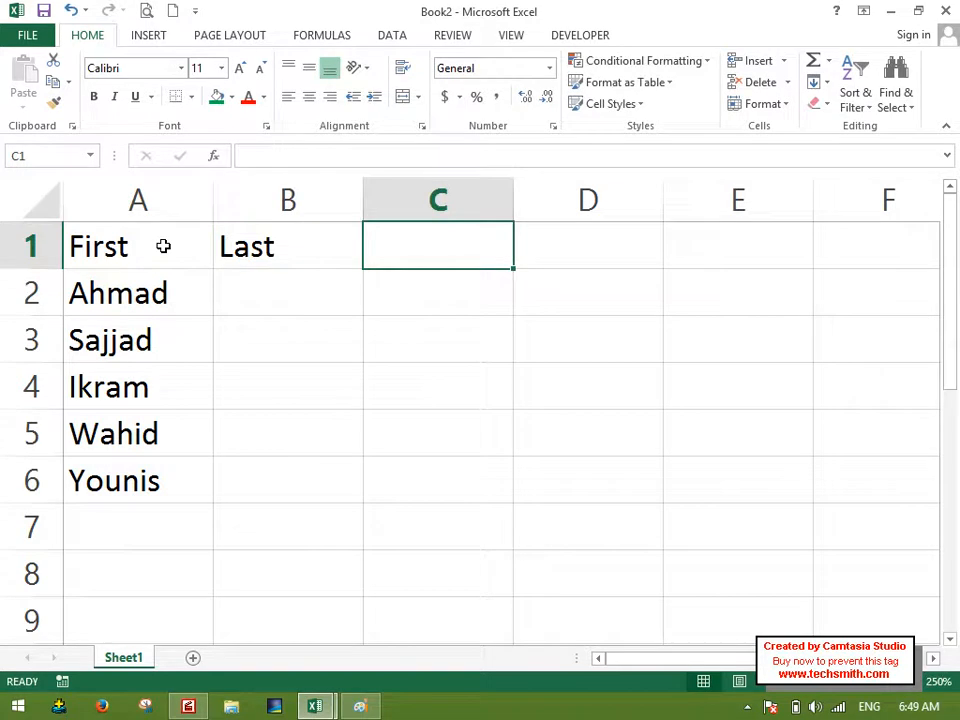
text(Full Nam)
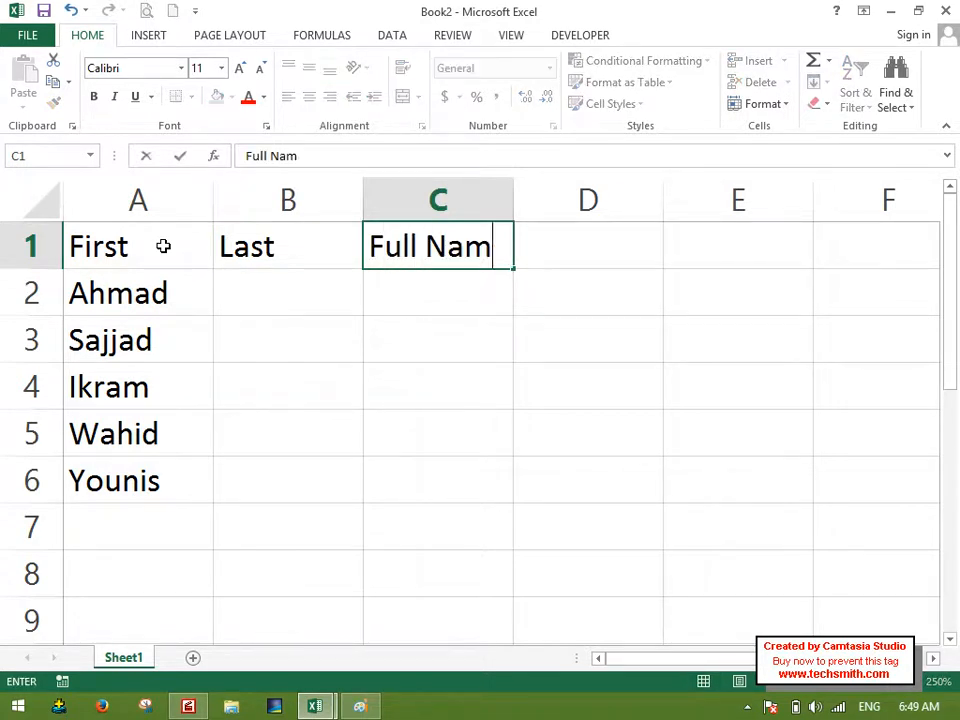
text(e)
key(Return)
Enter the last names for the first two people in B2 and B3.
key(Tab)
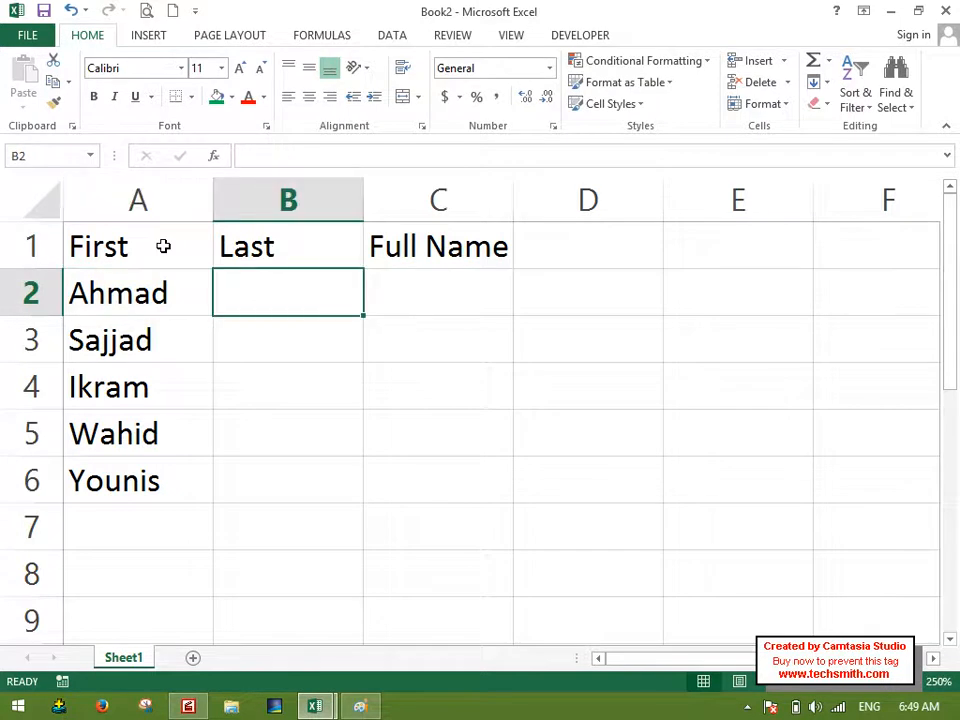
text(Sajjad)
key(Return)
text(I)
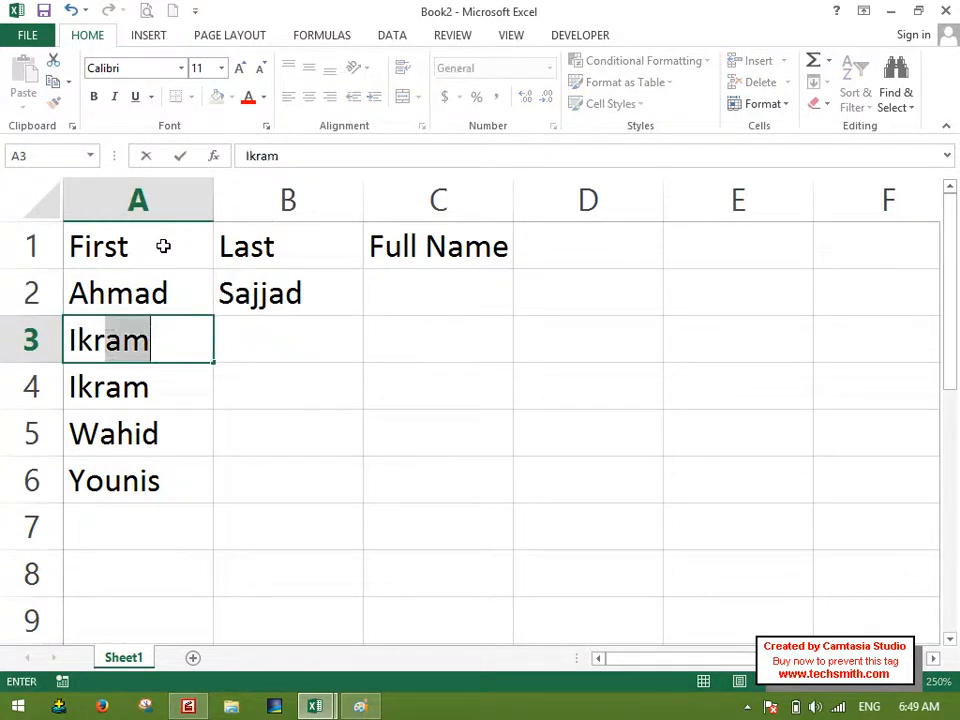
key(Escape)
key(Tab)
text(Khna)
key(Return)
key(Up)
text(Khan)
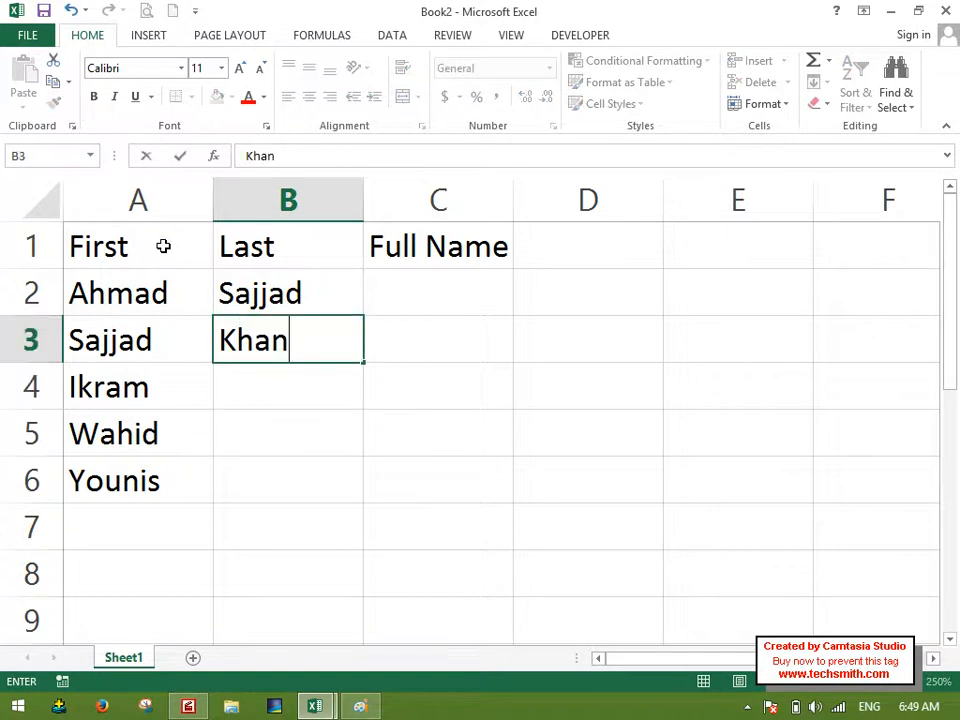
key(Return)
Enter the last names for the remaining three people in B4:B6.
text(Jamn)
key(BackSpace)
key(BackSpace)
text(n)
key(Return)
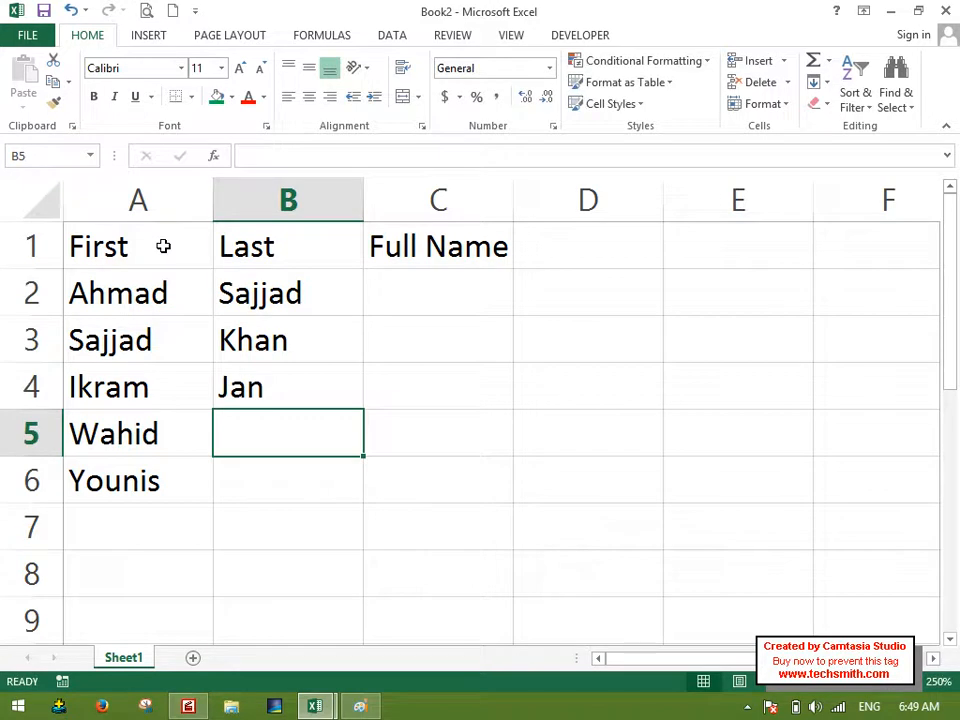
text(Agh)
key(BackSpace)
key(BackSpace)
text(fghan)
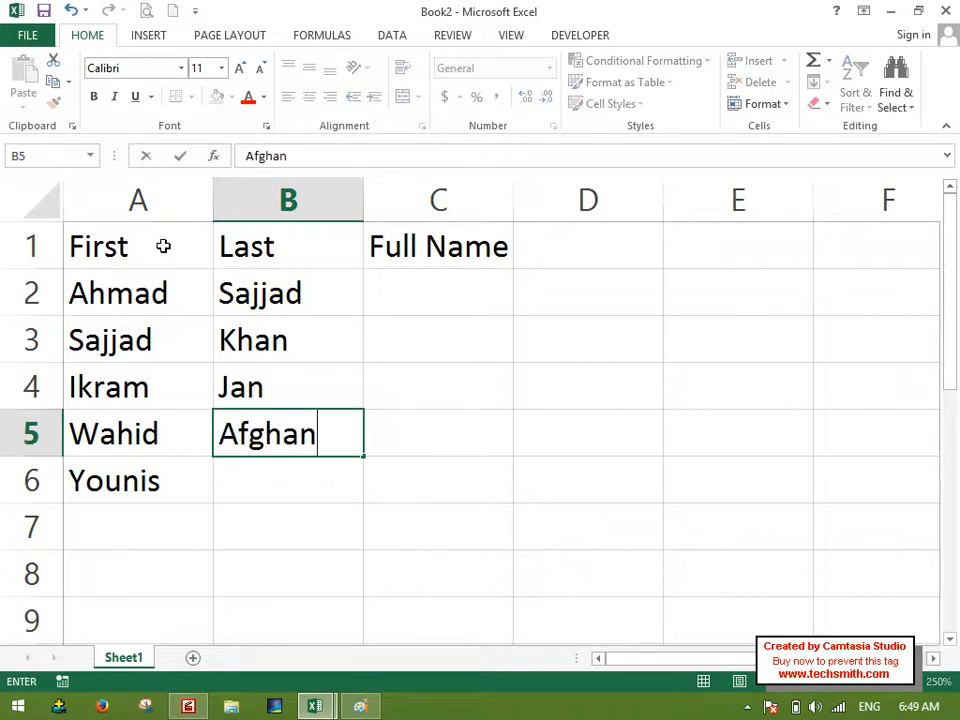
key(Return)
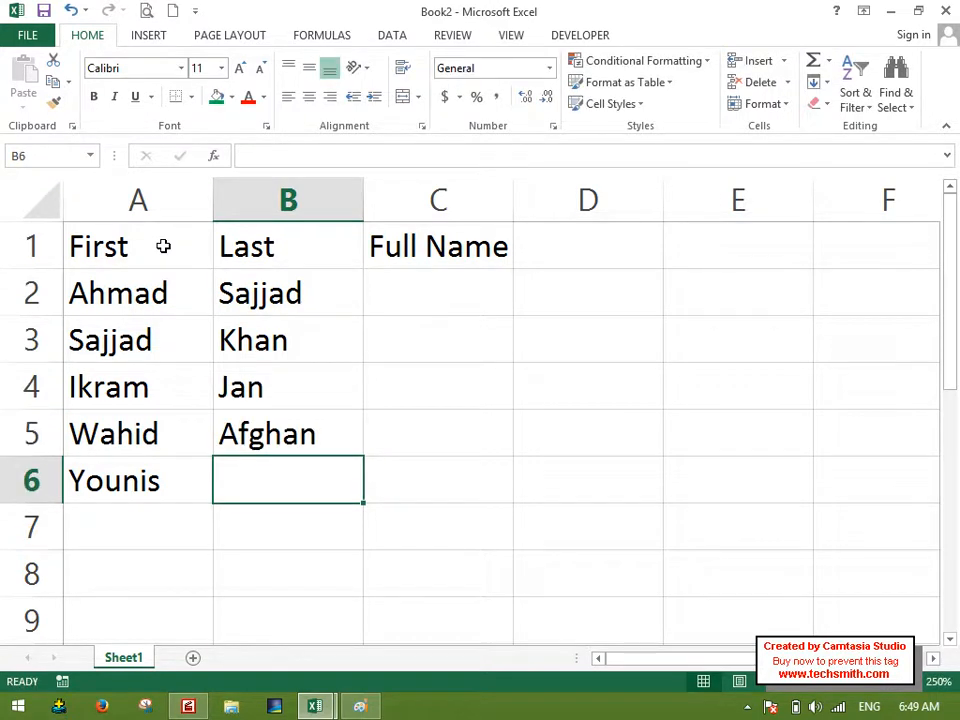
text(Wali)
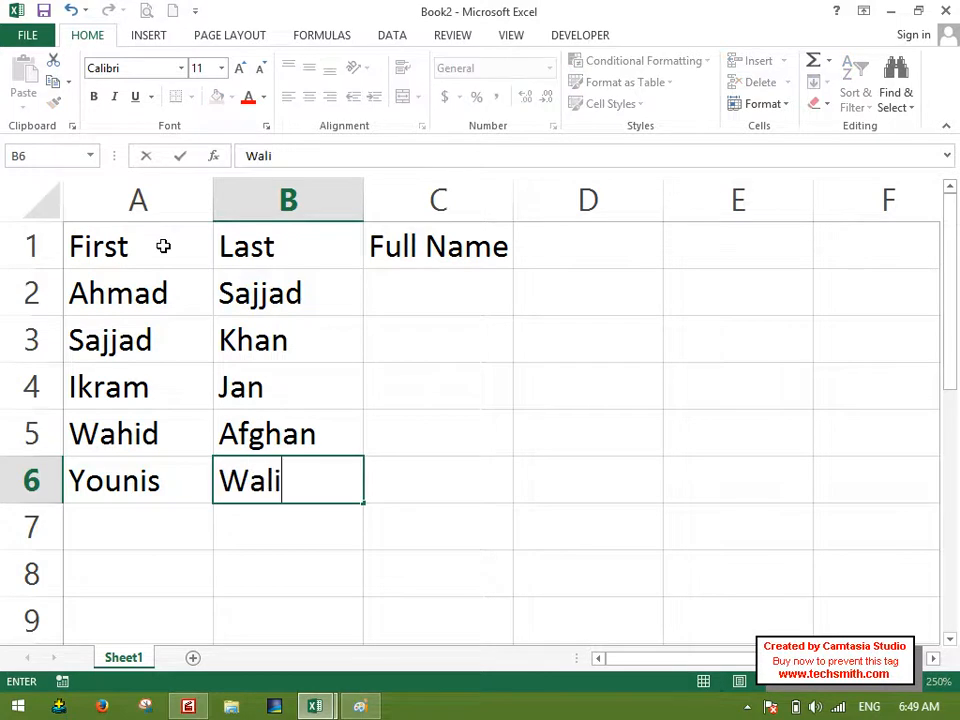
key(Tab)
Enter the first person's full name in C2, start the second in C3, and accept the Flash Fill suggestion for the remaining rows.
key(Right)
key(Up)
key(Up)
key(Left)
key(Up)
key(Up)
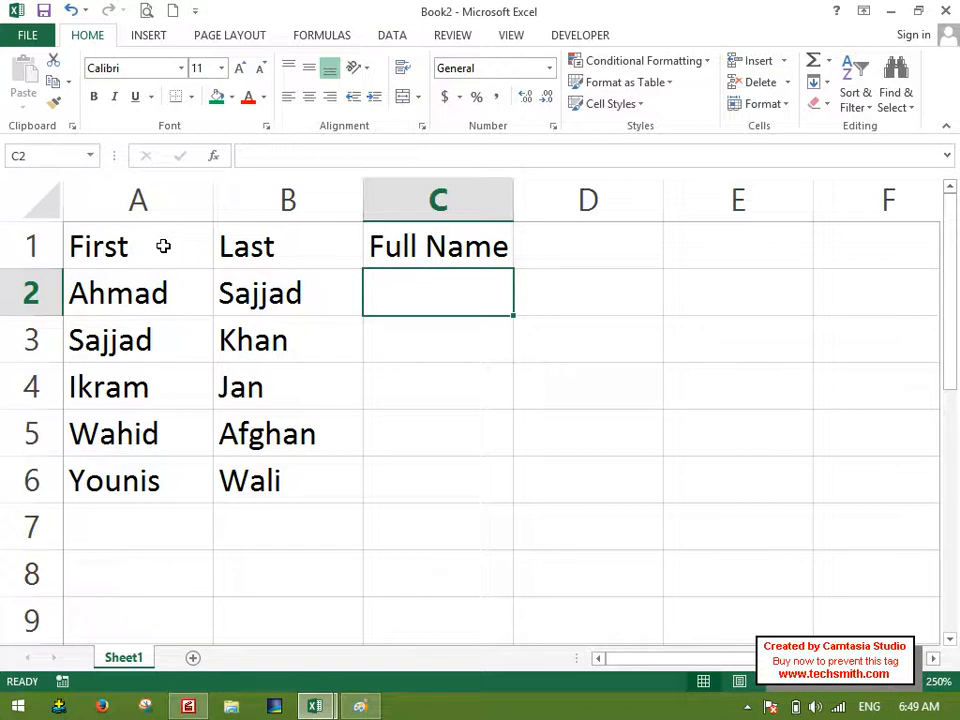
text(Ahmad )
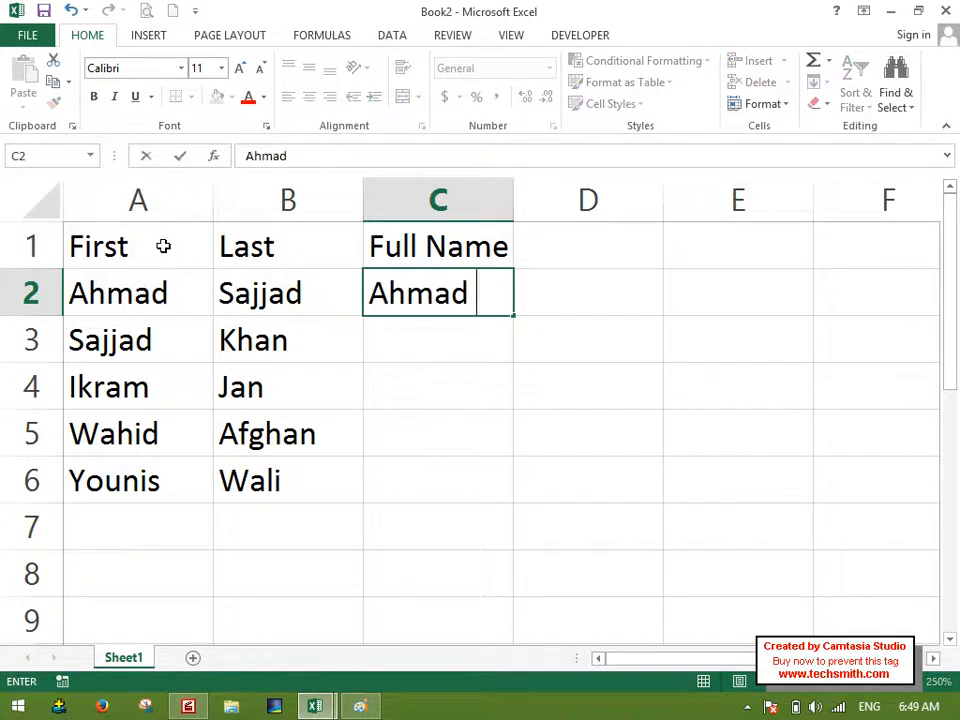
text(Sajjad)
key(Return)
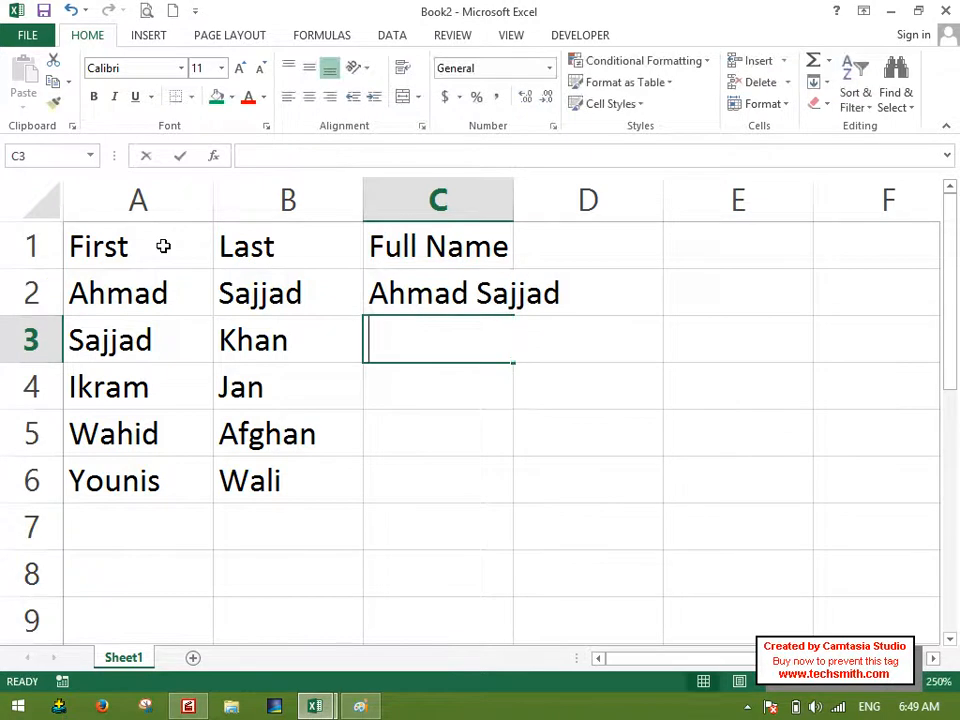
text(Sajjad Khan)
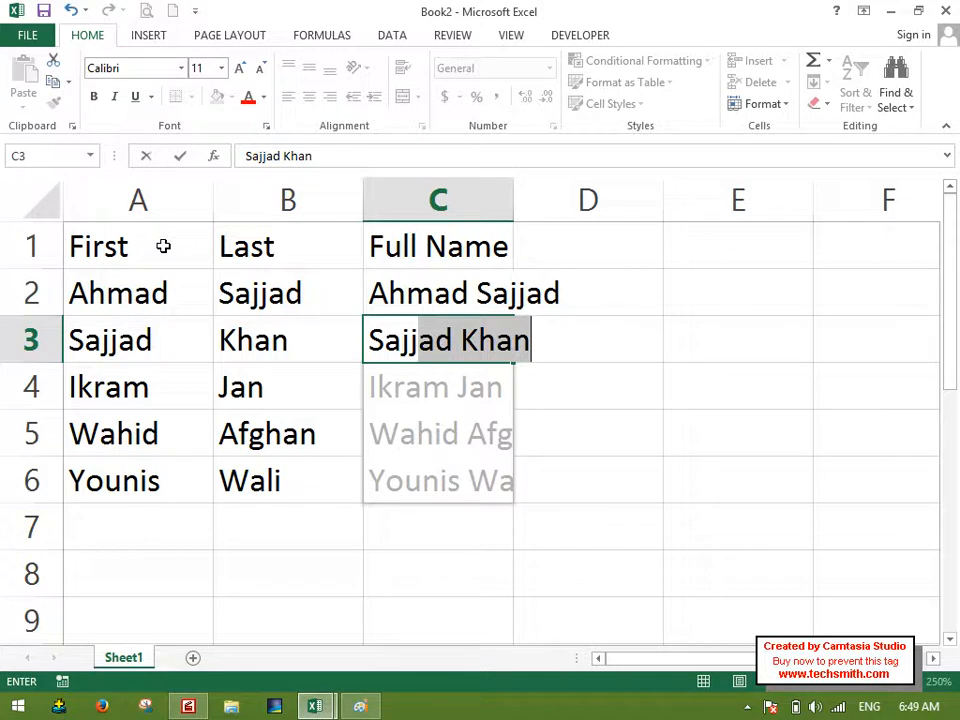
key(Return)
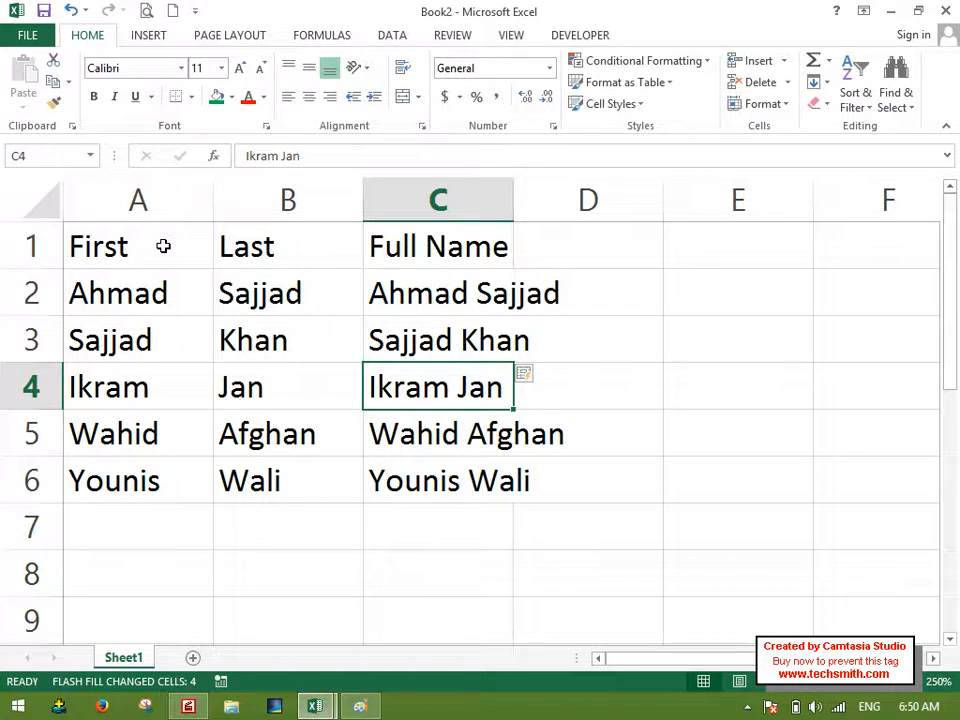
Undo the suggested fill of C4:C6, and apply the Flash Fill command to C3:C6 instead.
key(ctrl+z)
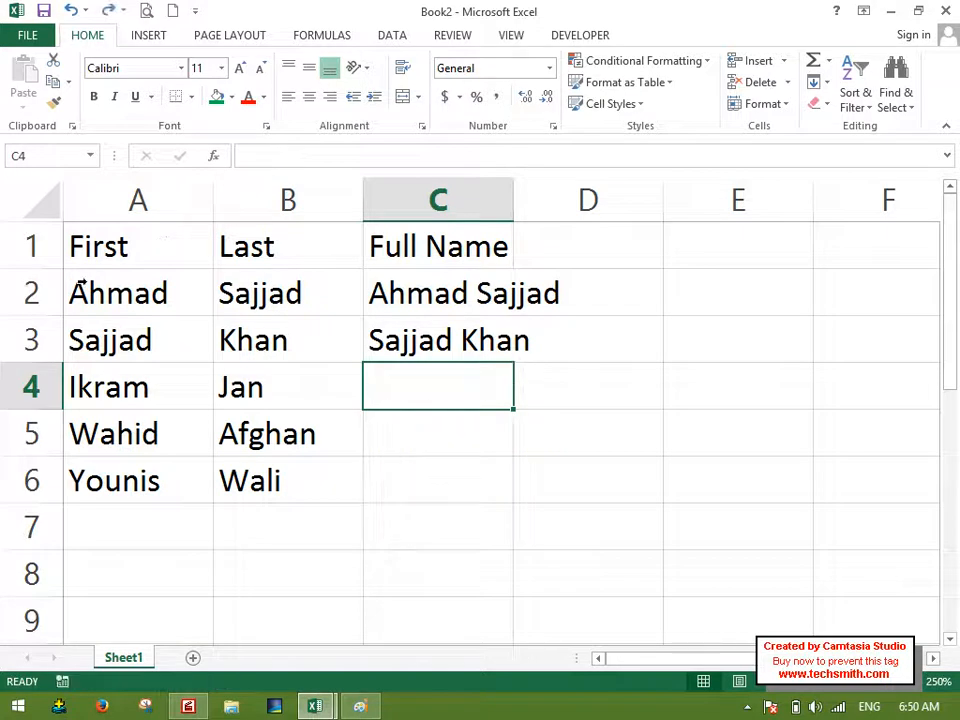
click(413, 341)
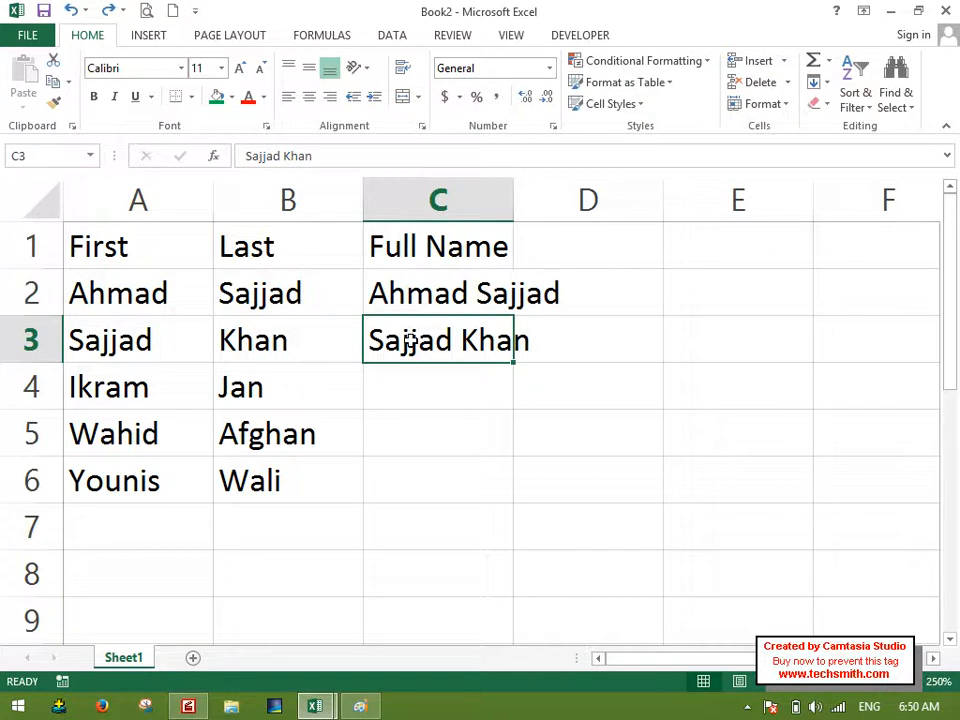
drag(413, 358, 431, 495)
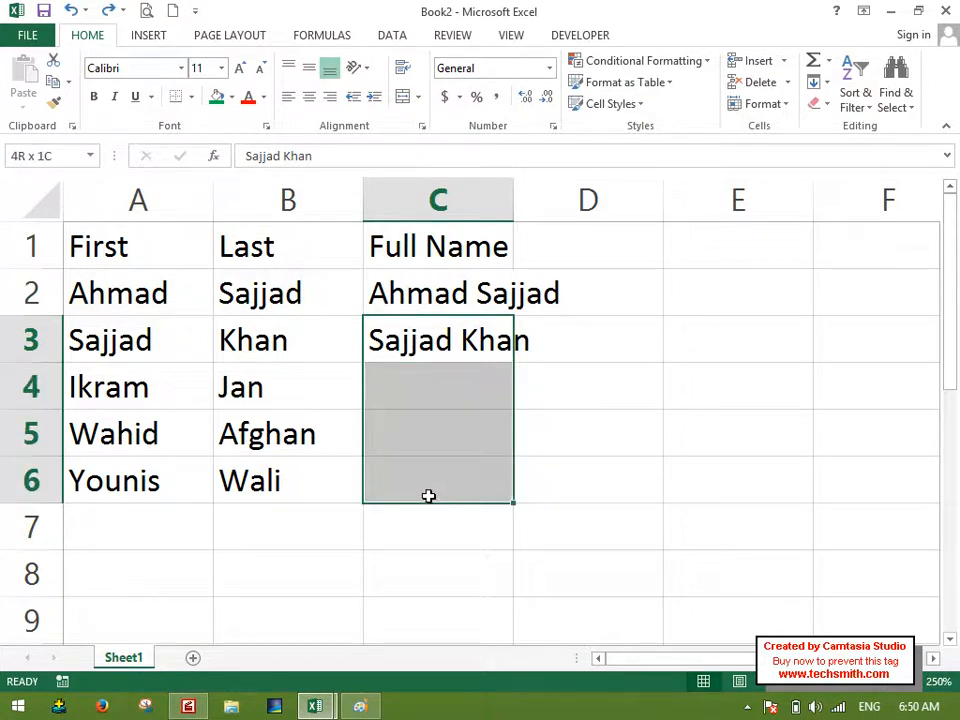
click(820, 82)
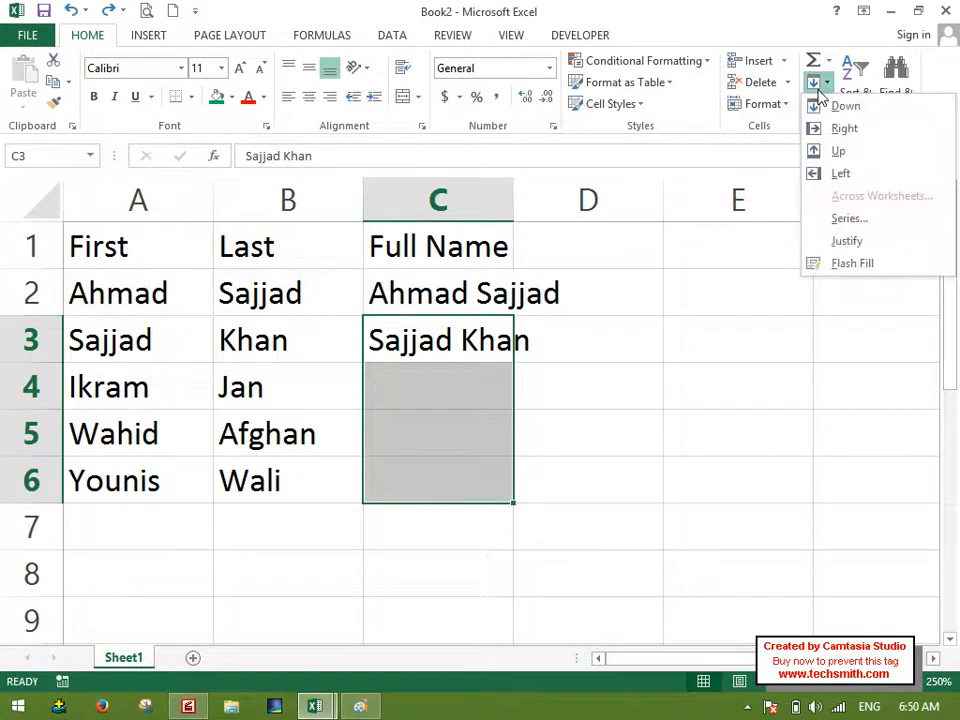
click(828, 265)
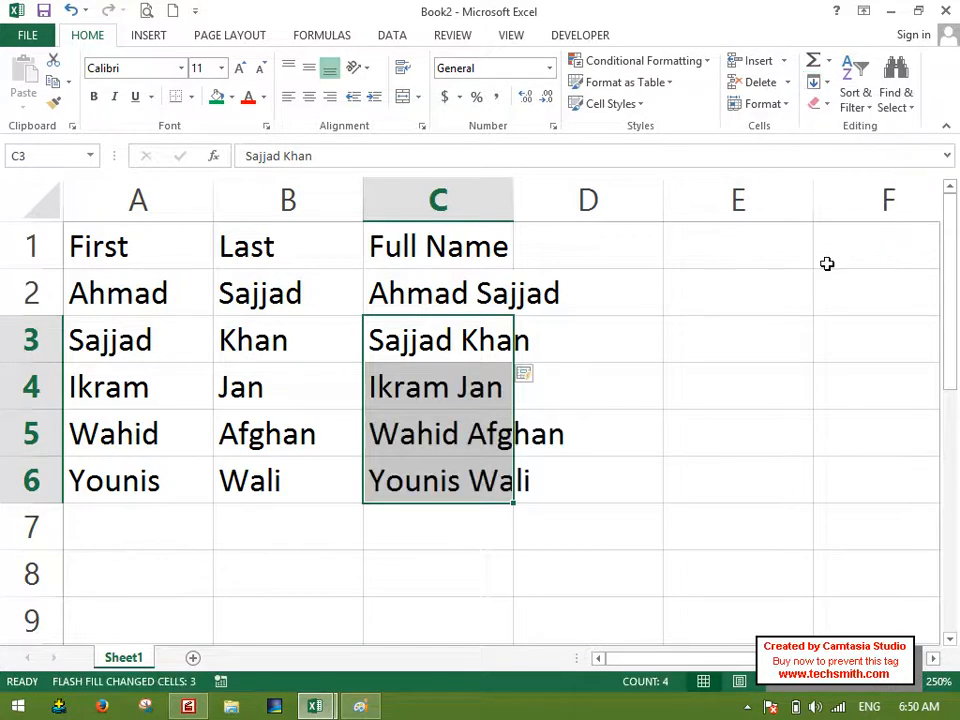
click(535, 541)
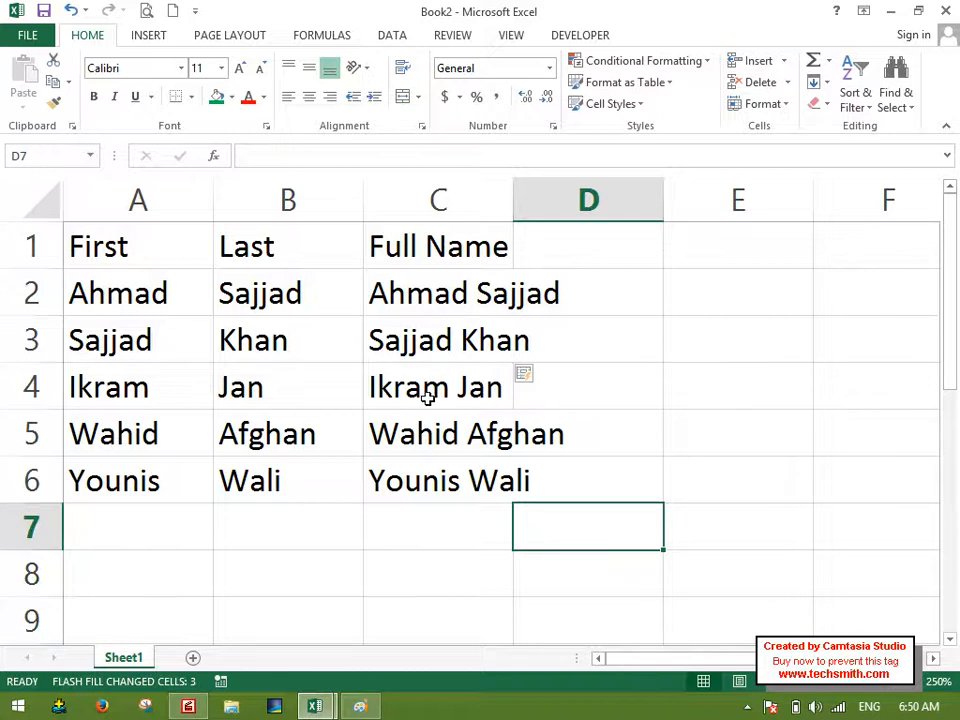
scroll(440, 388, down, 2)
click(825, 84)
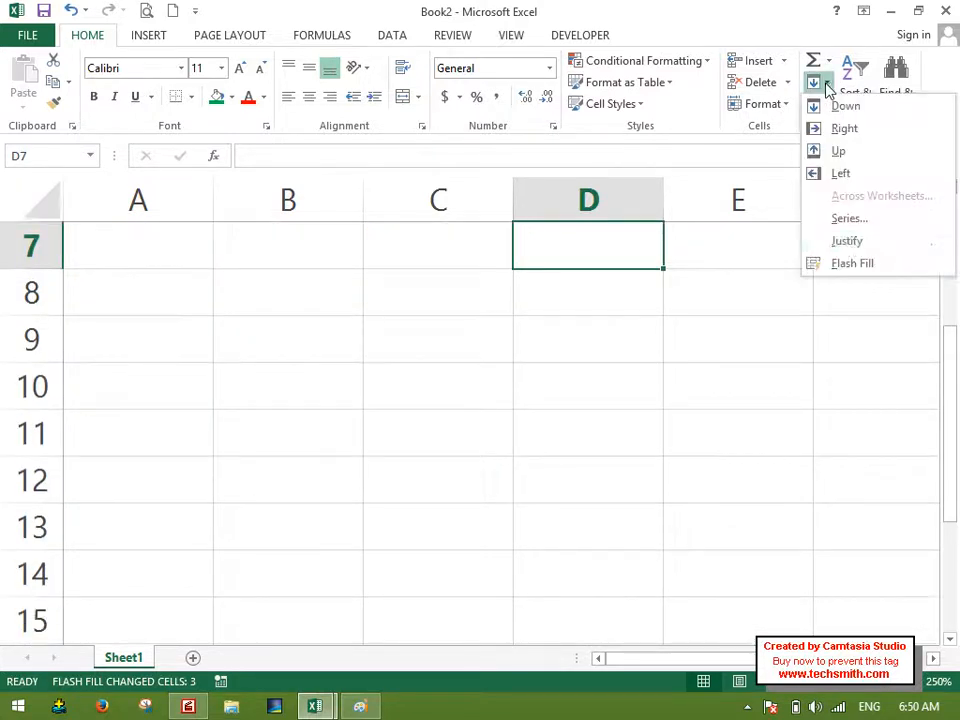
click(487, 384)
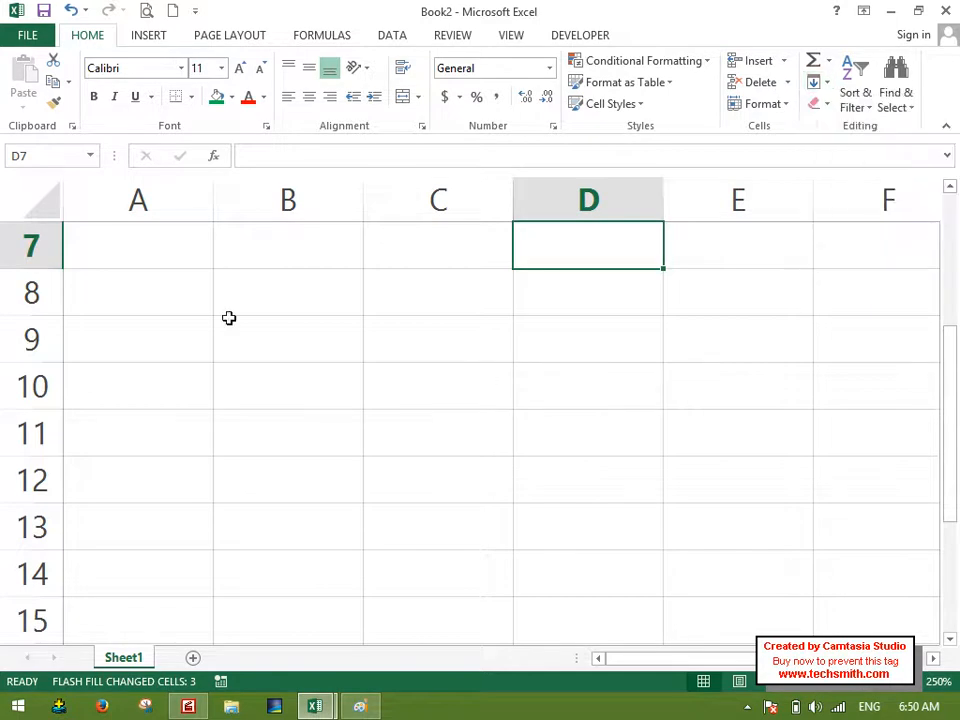
click(152, 311)
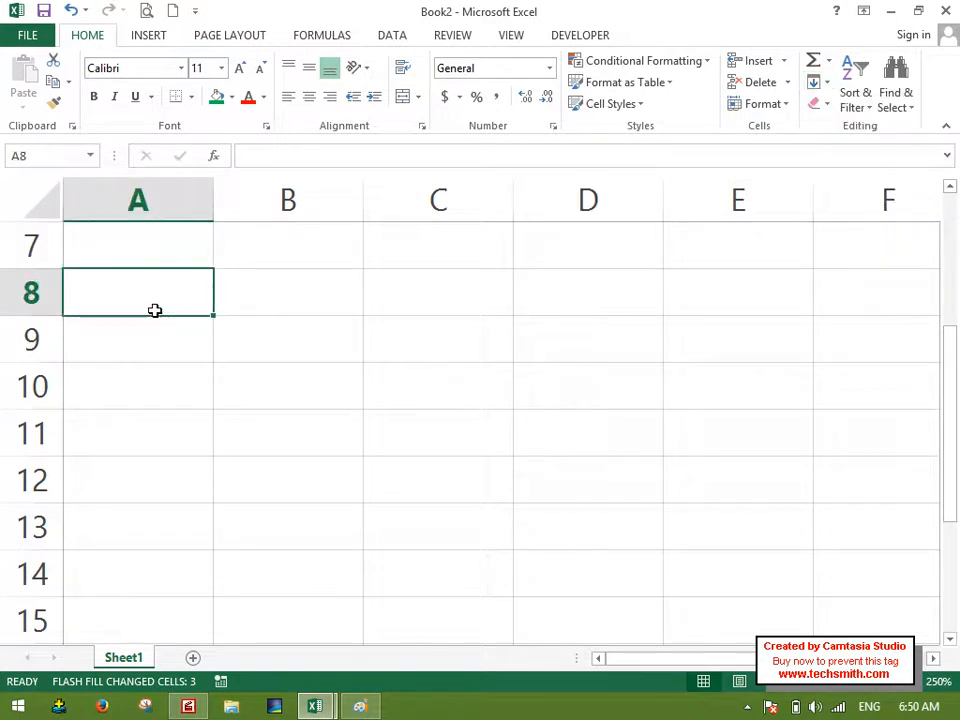
text(ID Name)
key(Tab)
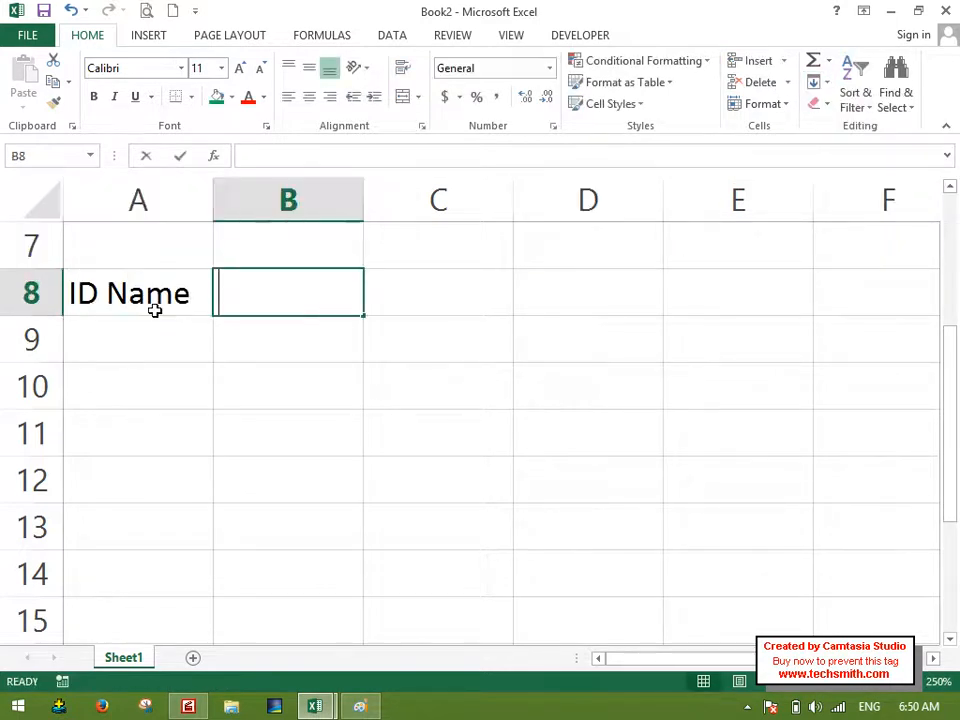
Enter the text "ID Name Address Phone Country Email" in the single cell A8.
click(156, 311)
text(ID Name Address Pho)
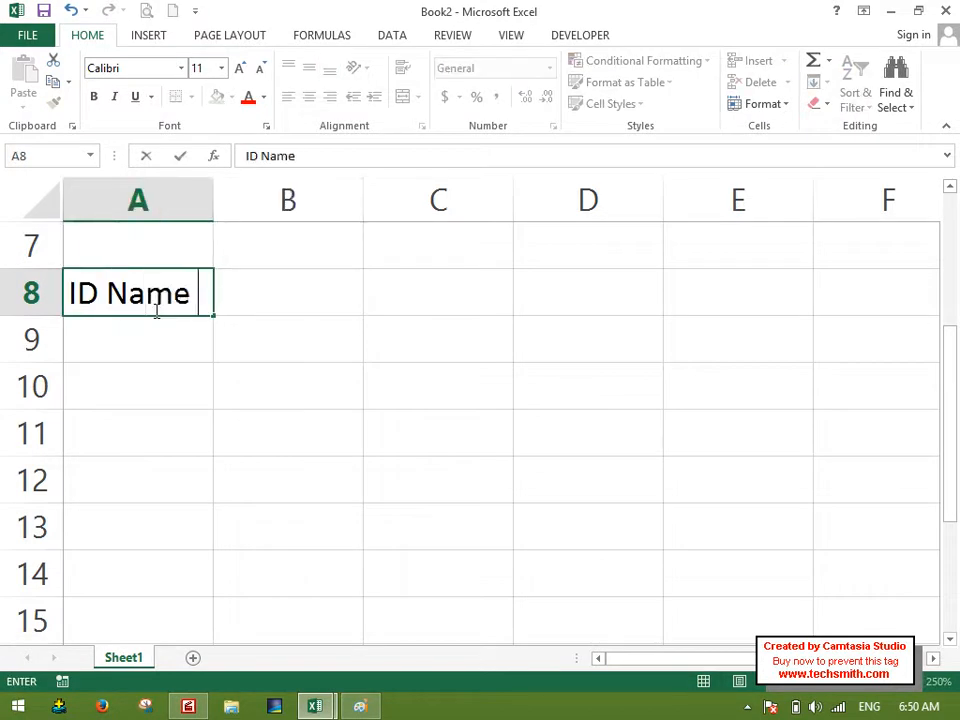
text(ne co)
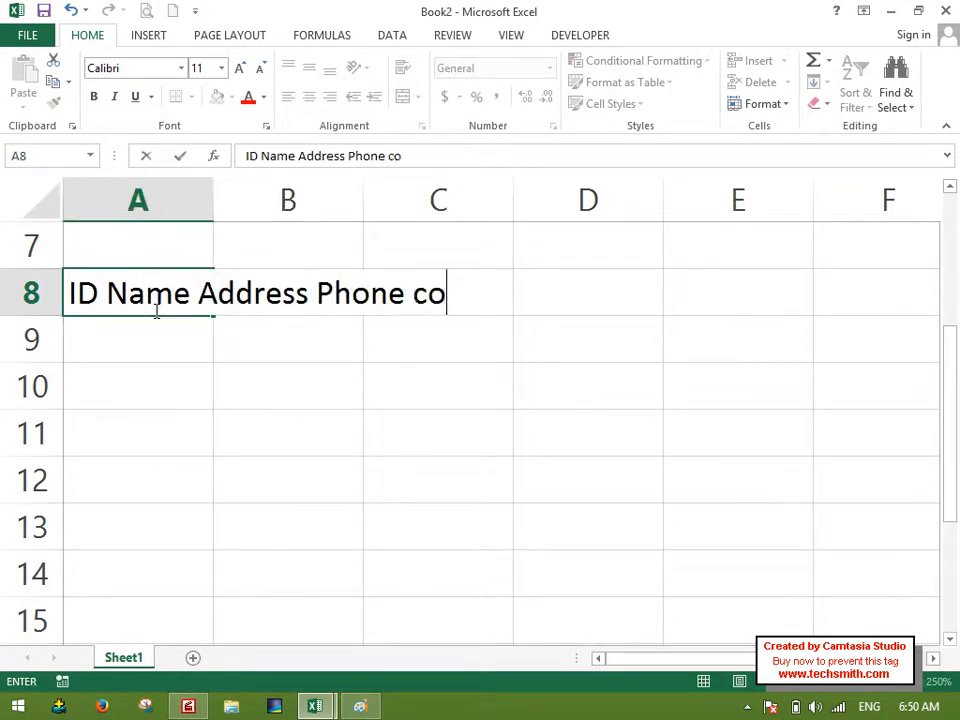
text(uyntr)
key(BackSpace)
key(BackSpace)
key(BackSpace)
key(BackSpace)
key(BackSpace)
key(BackSpace)
text(ount)
key(BackSpace)
key(BackSpace)
key(BackSpace)
key(BackSpace)
key(BackSpace)
text(Country Emai)
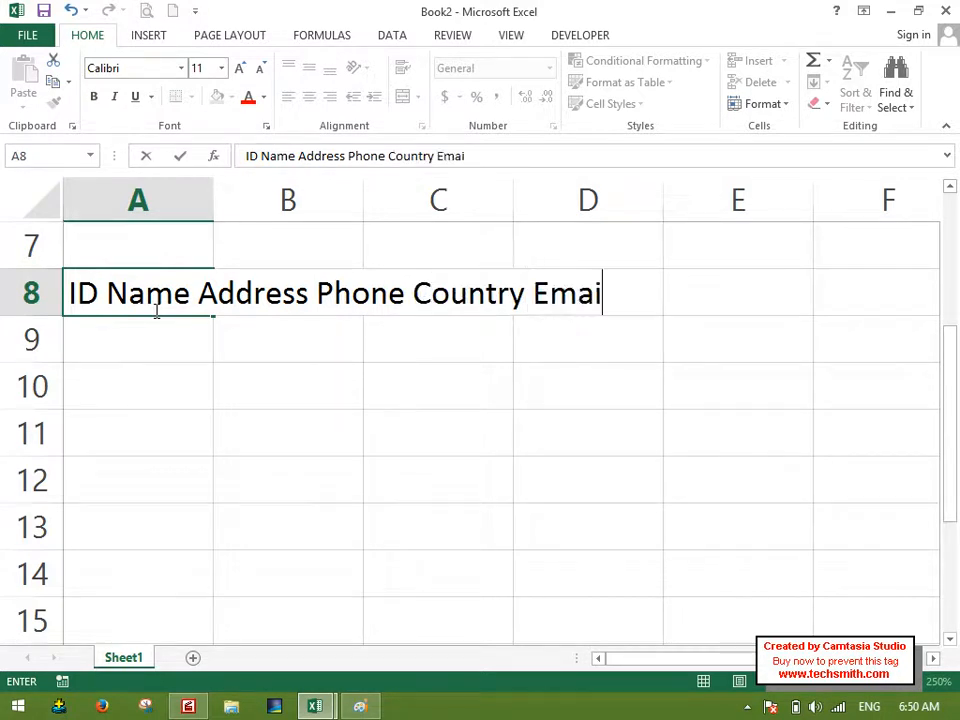
key(Return)
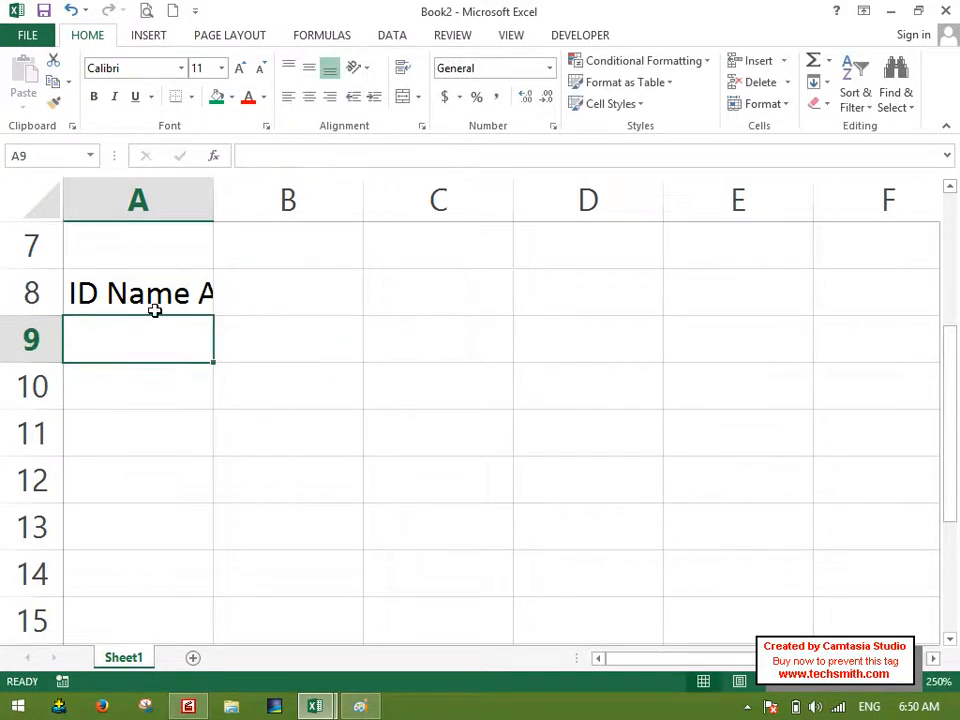
Enter the headings ID and Name in separate cells A10 and B10.
click(249, 289)
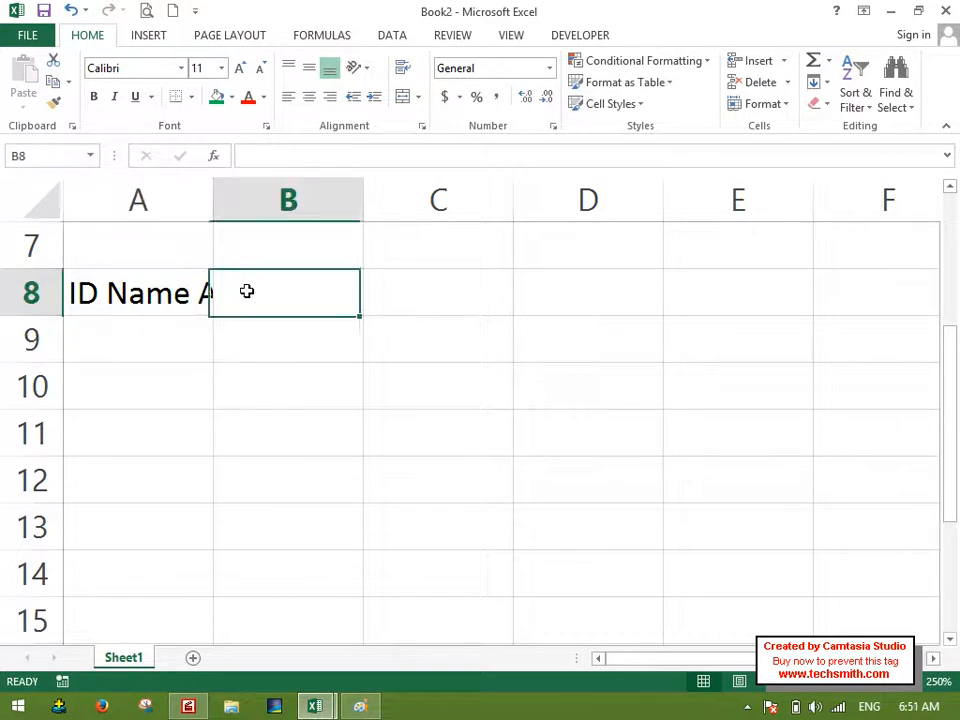
key(Left)
key(Down)
key(Down)
key(Up)
key(Down)
text(ID)
key(Tab)
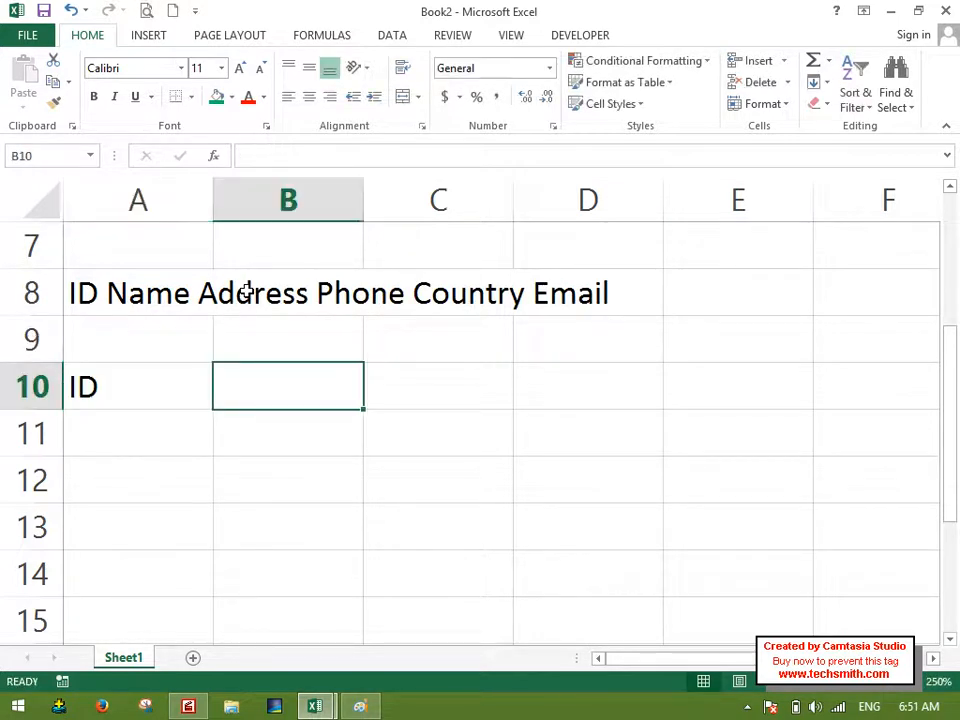
text(Name)
key(Tab)
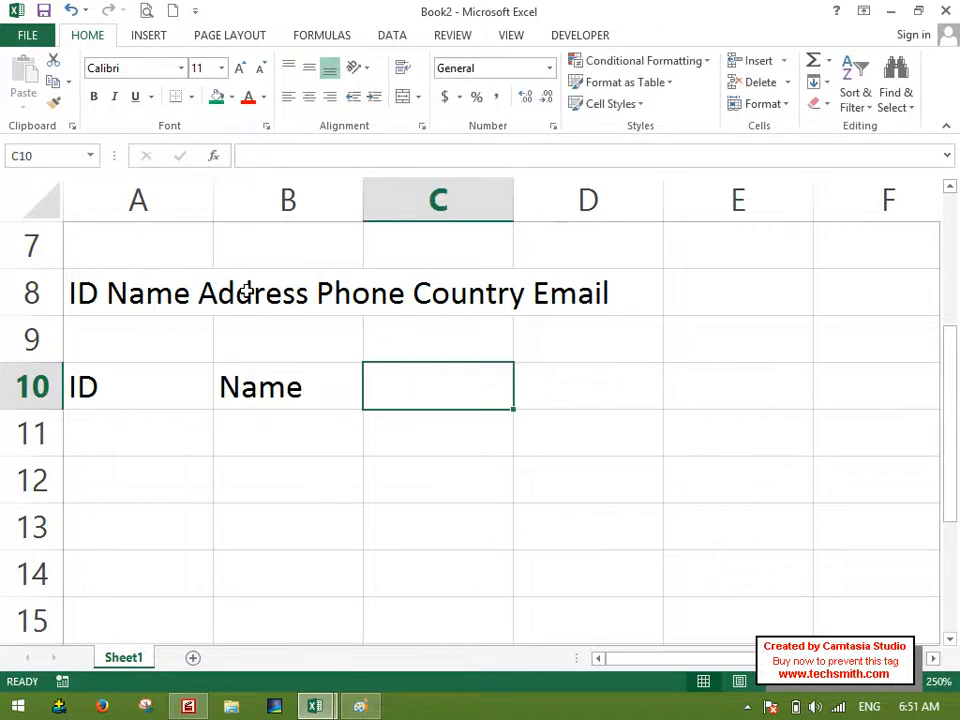
Enter the headings Address, Phone and country in C10, D10 and E10.
text(Address)
key(Tab)
text(PHone)
key(Tab)
text(country)
key(Tab)
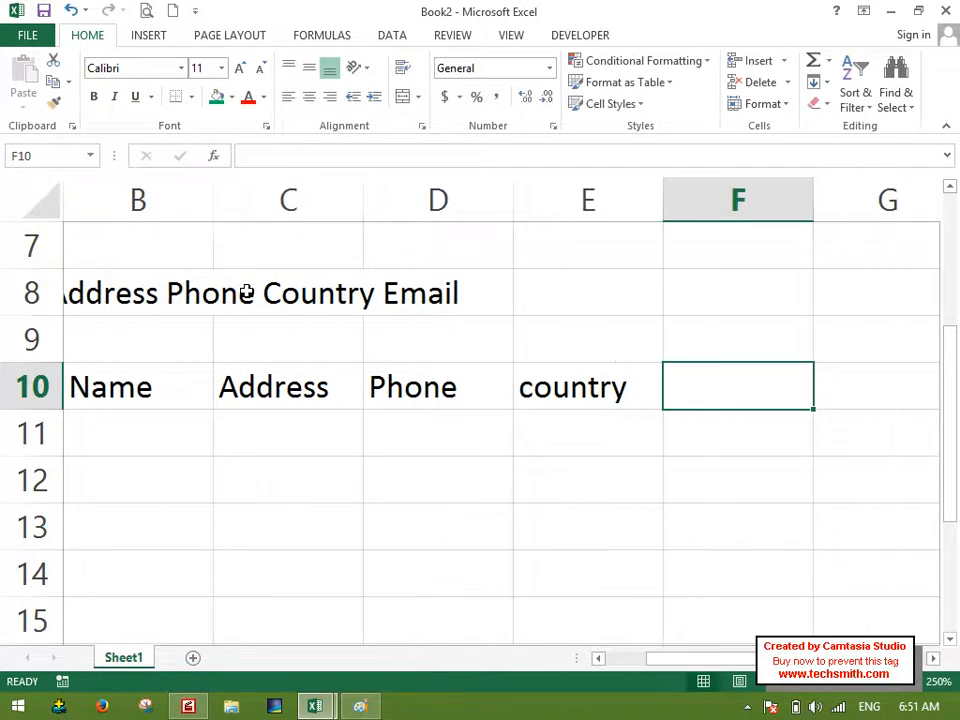
Clear the separate headings from A10:E10.
key(Left)
key(ctrl+shift+Left)
key(Delete)
Apply Fill Justify to the long text in A8, allowing it to extend below the selected range.
key(Left)
key(Left)
key(Up)
key(Up)
key(Up)
key(Left)
key(Left)
key(Down)
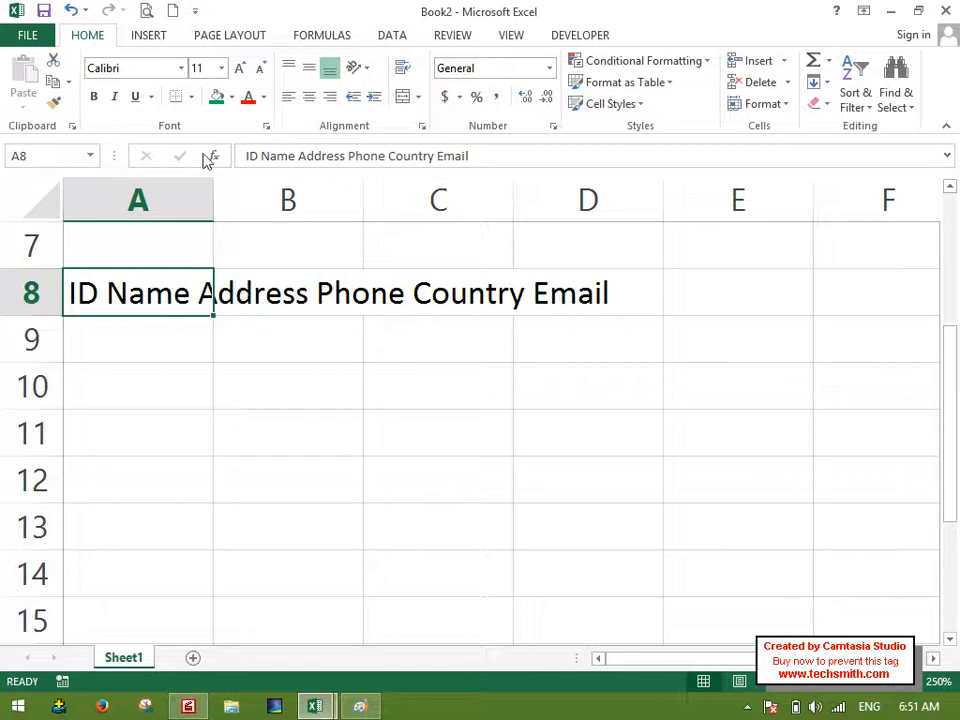
click(814, 82)
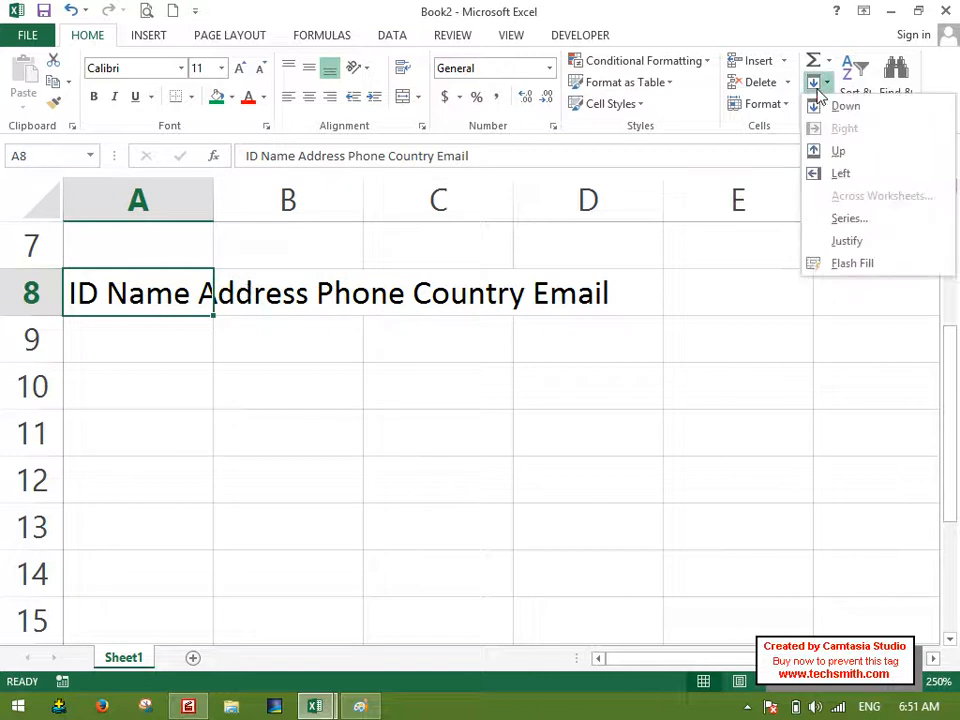
click(849, 240)
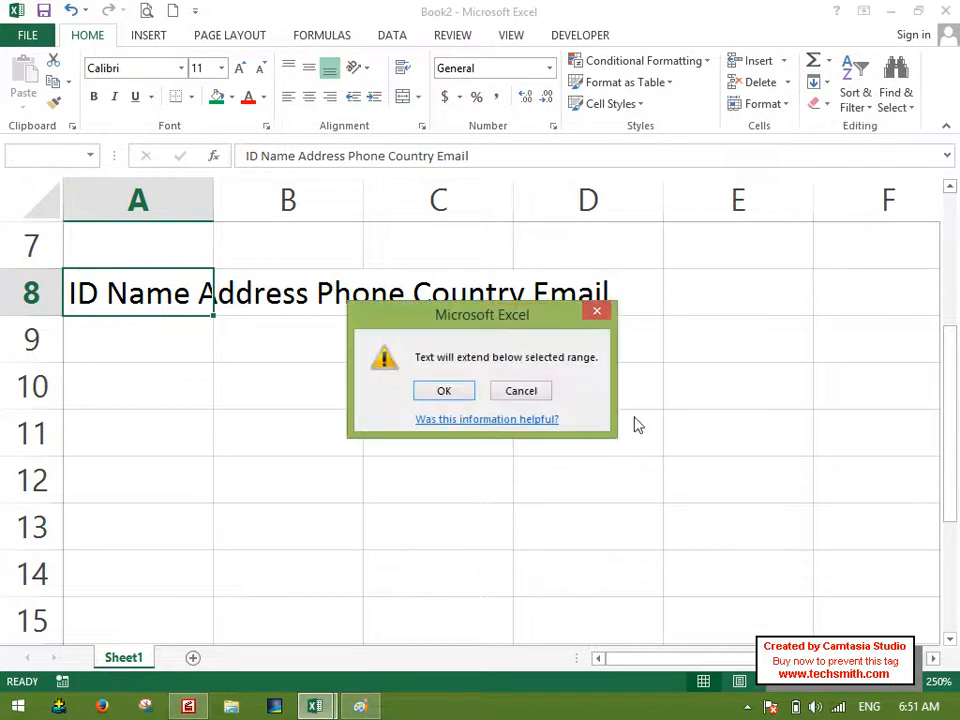
click(453, 390)
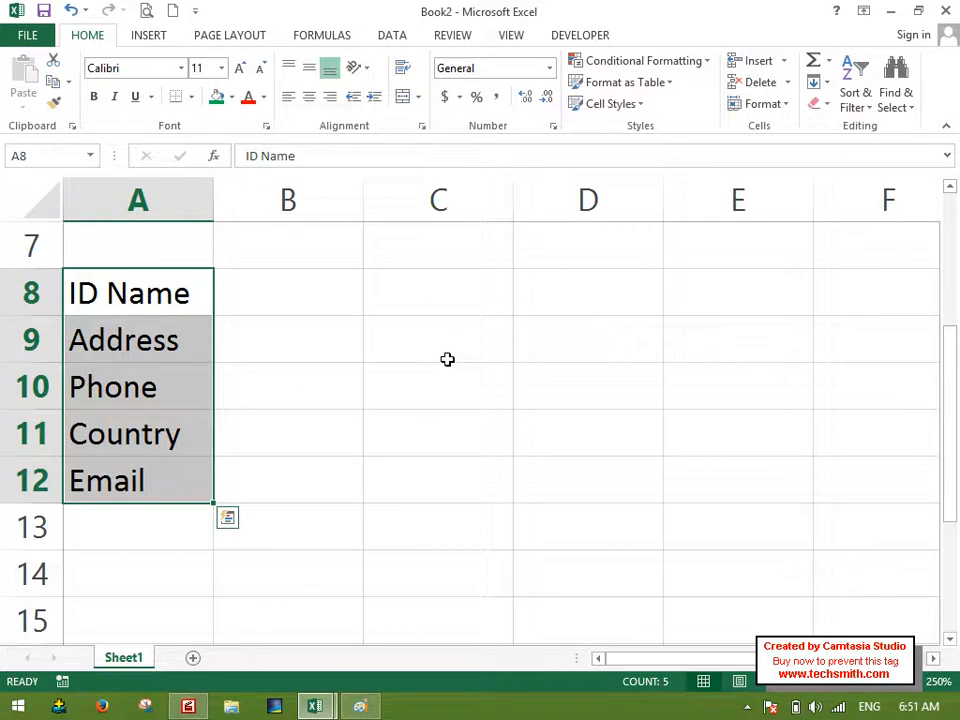
Copy the justified list A8:A12 and paste it transposed as a row starting in B8.
right_click(148, 280)
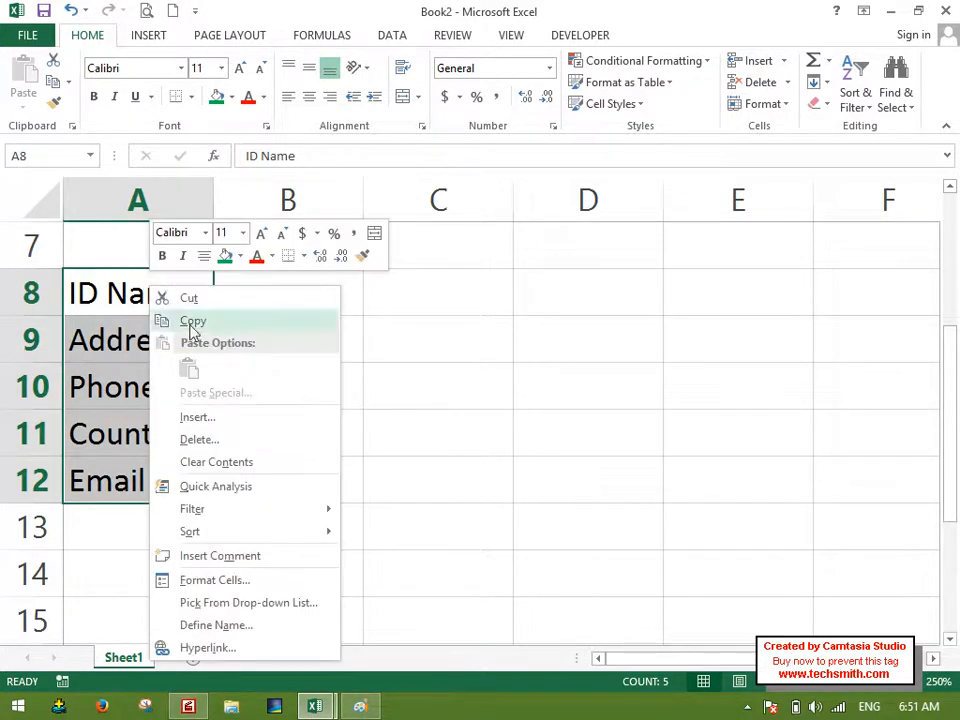
click(193, 321)
click(289, 285)
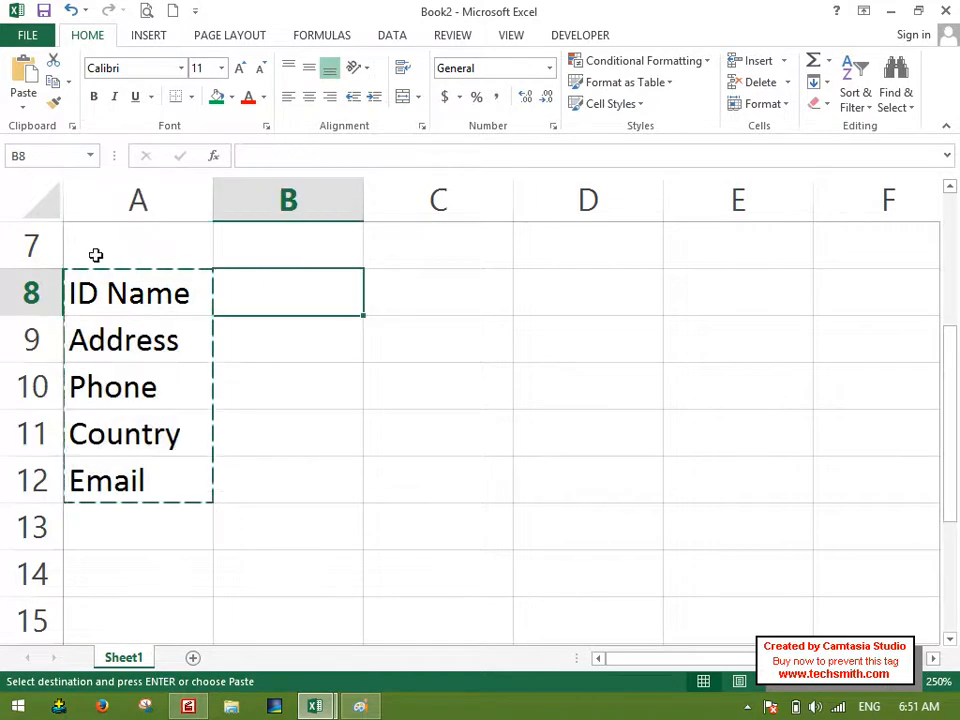
click(23, 98)
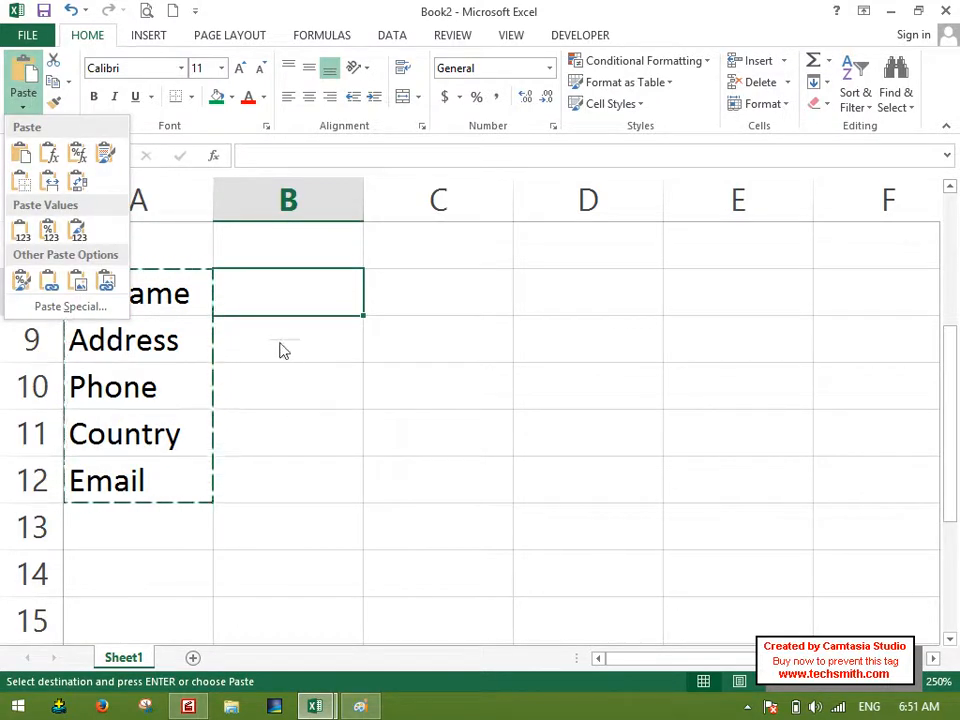
click(78, 181)
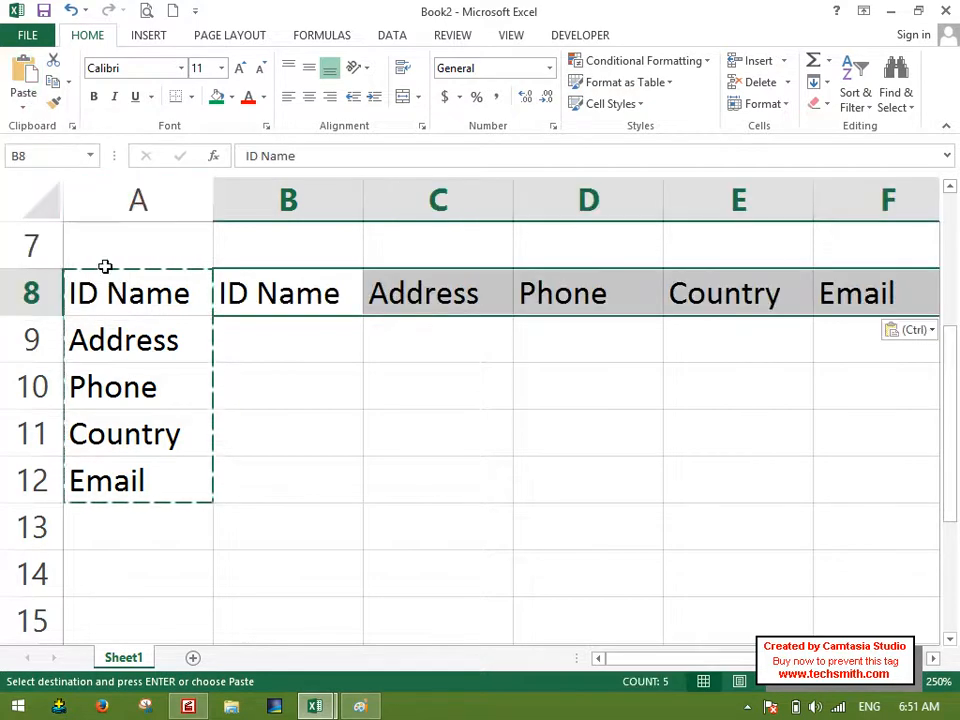
Clear the original vertical list from column A, rows 8 to 13.
drag(79, 281, 99, 521)
key(Delete)
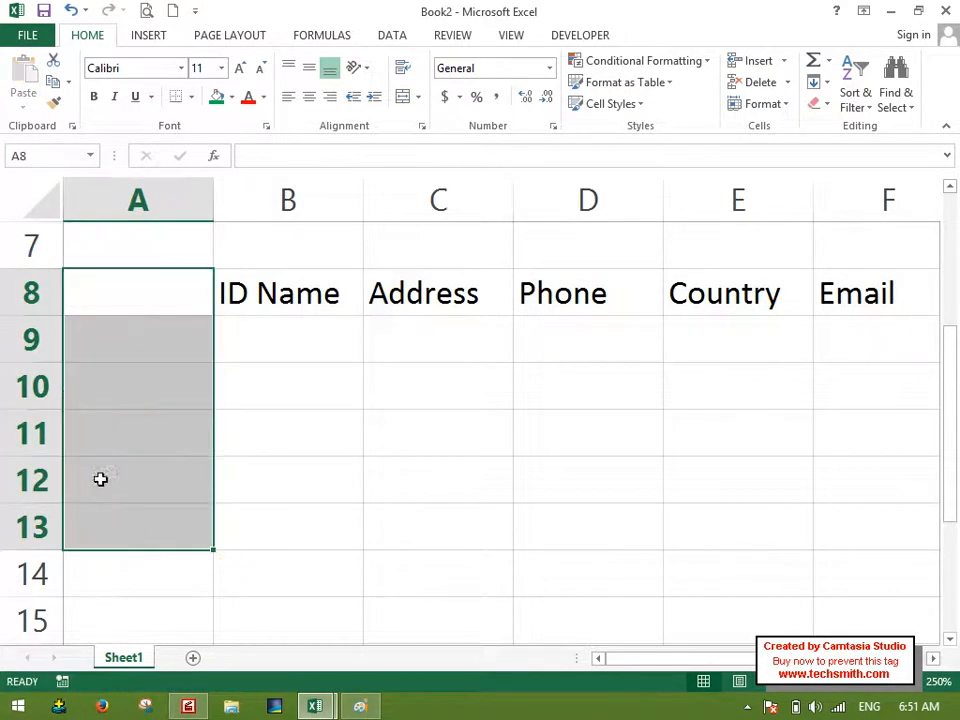
click(463, 508)
ctrl+scroll(441, 466, down, 1)
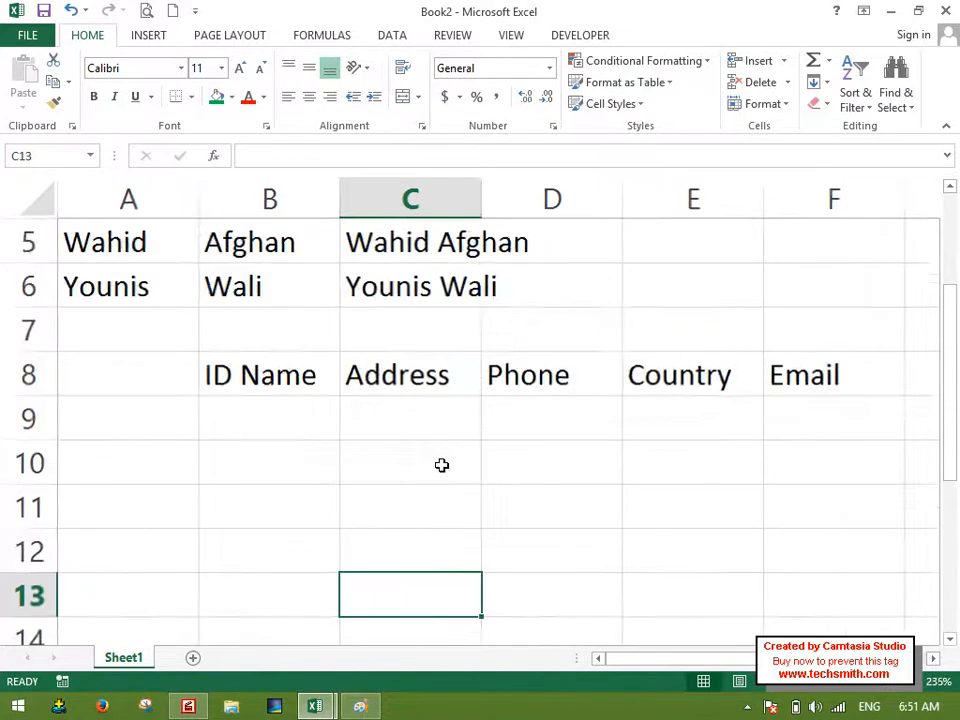
ctrl+scroll(441, 466, down, 2)
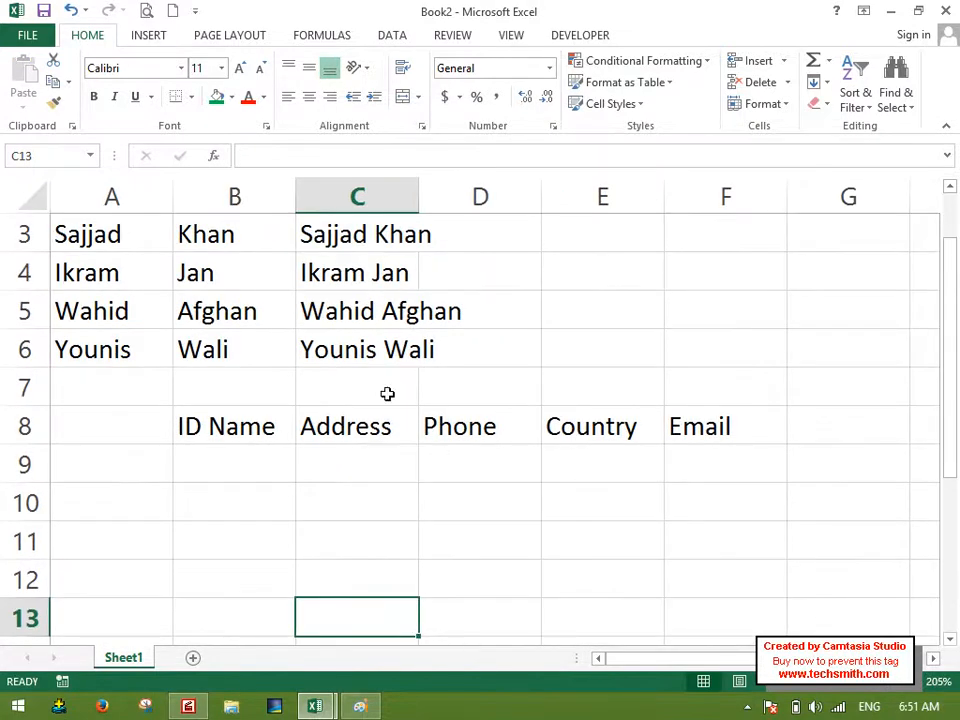
click(275, 430)
click(362, 412)
click(440, 420)
click(595, 425)
click(688, 396)
Split the combined first heading by entering ID in A8 and Name in B8.
click(120, 437)
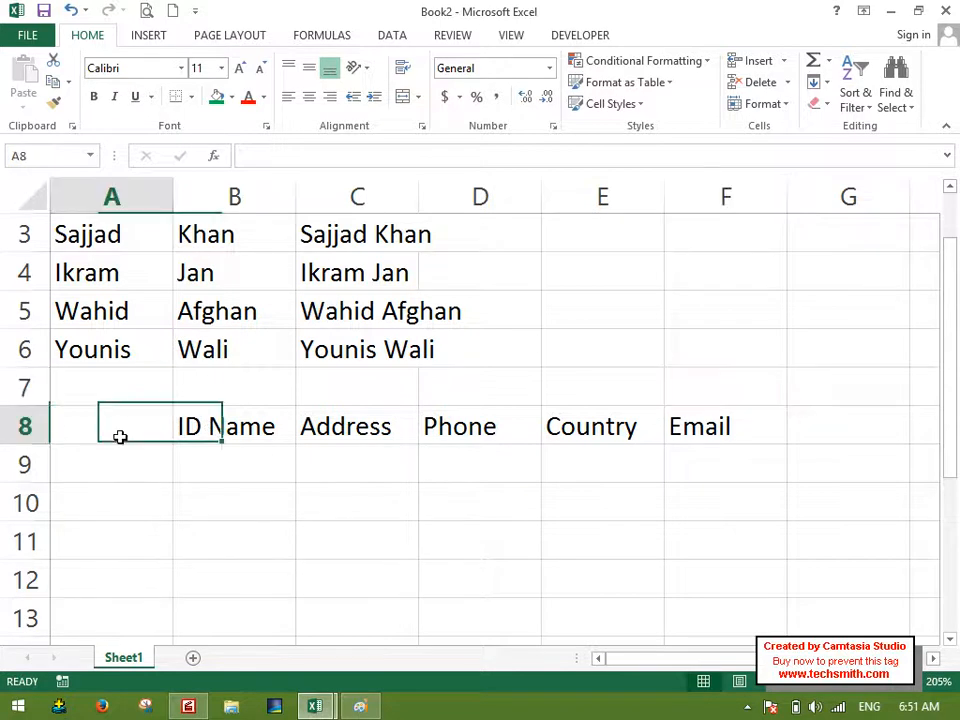
text(ID)
key(Tab)
text(Nam)
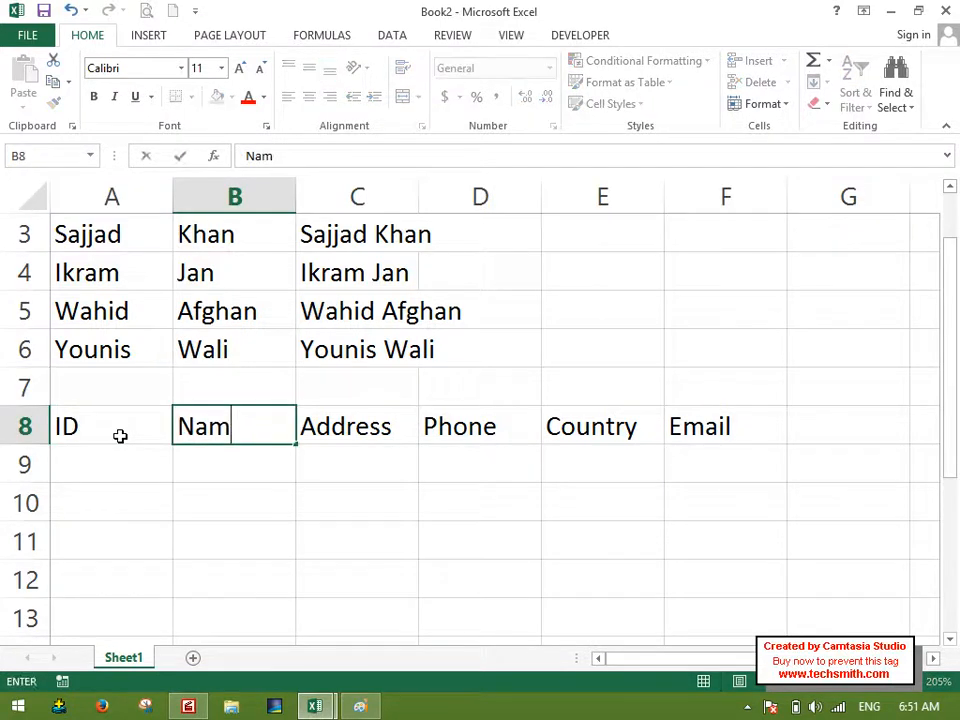
text(e)
key(Return)
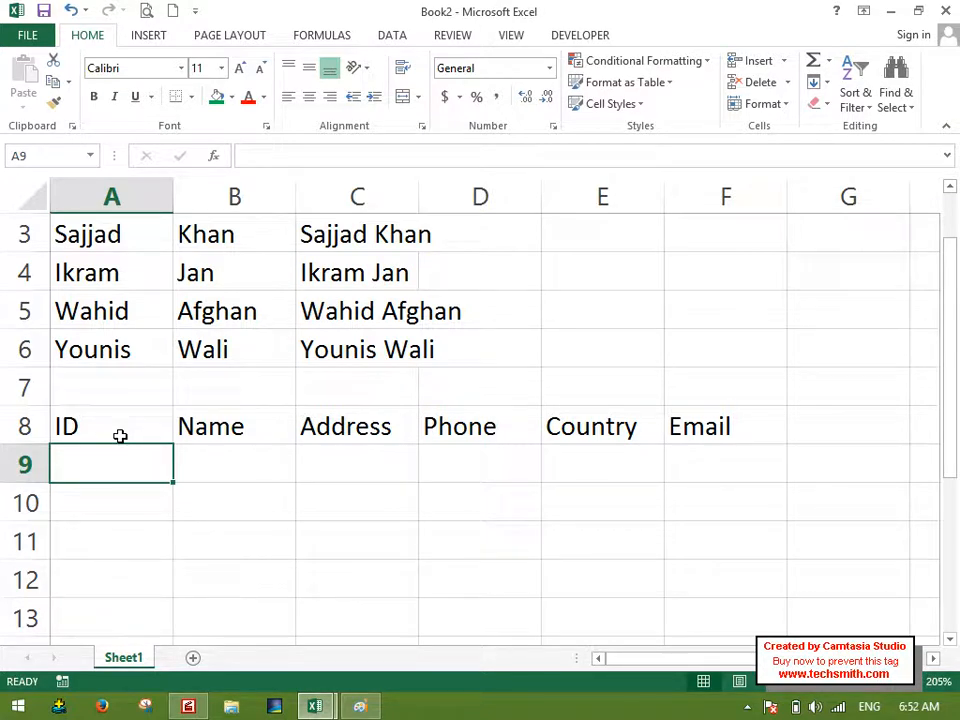
Examine the Fill Series options for rows, columns, type, step and stop value without applying a series.
click(824, 84)
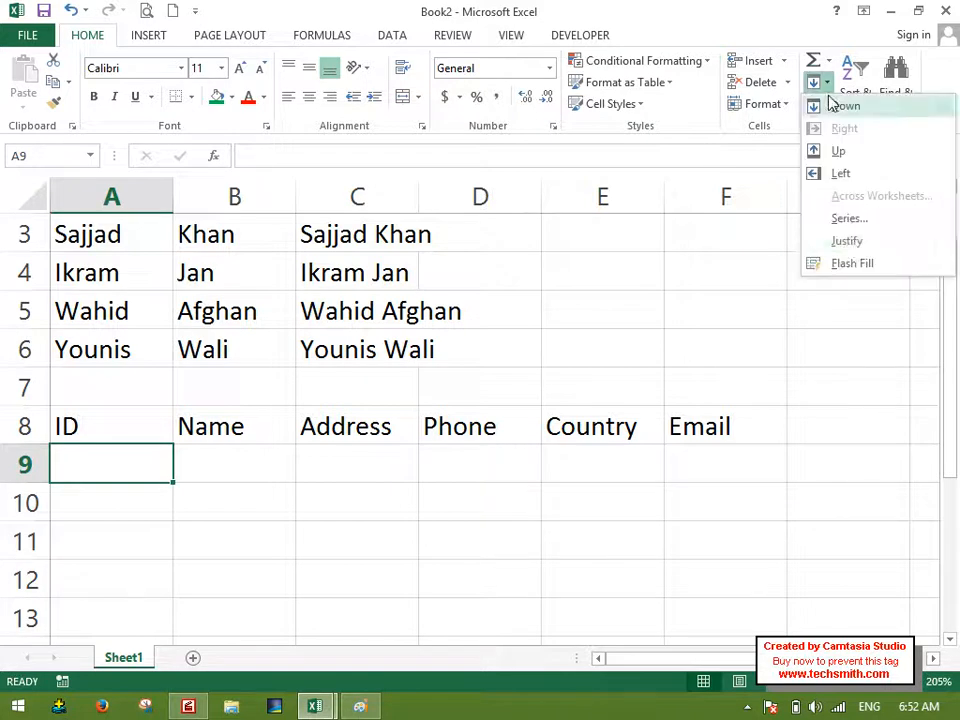
click(852, 218)
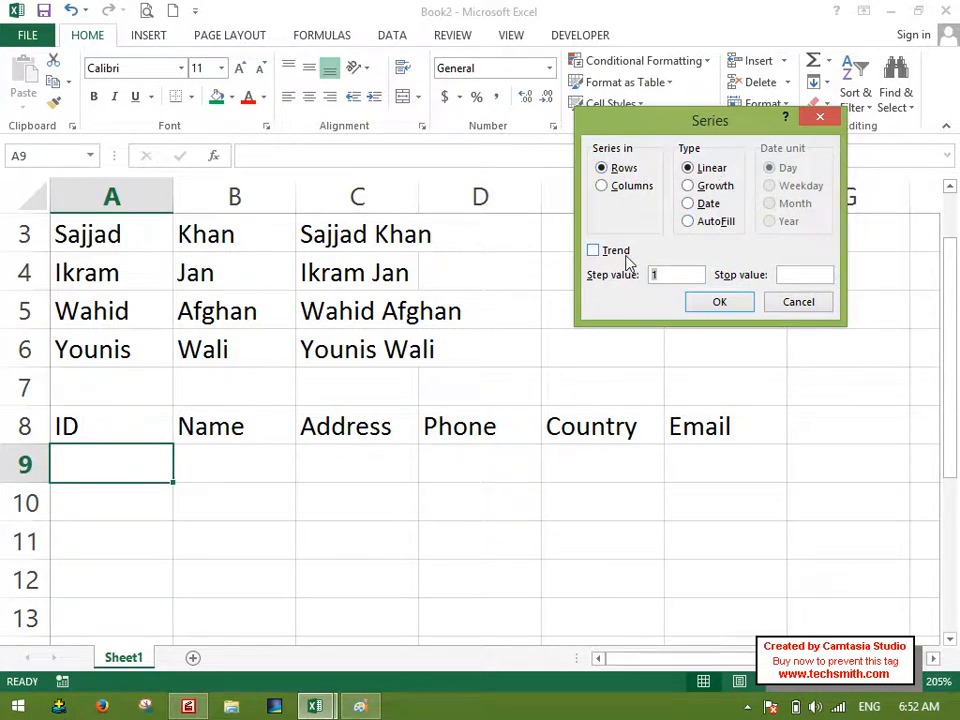
click(790, 304)
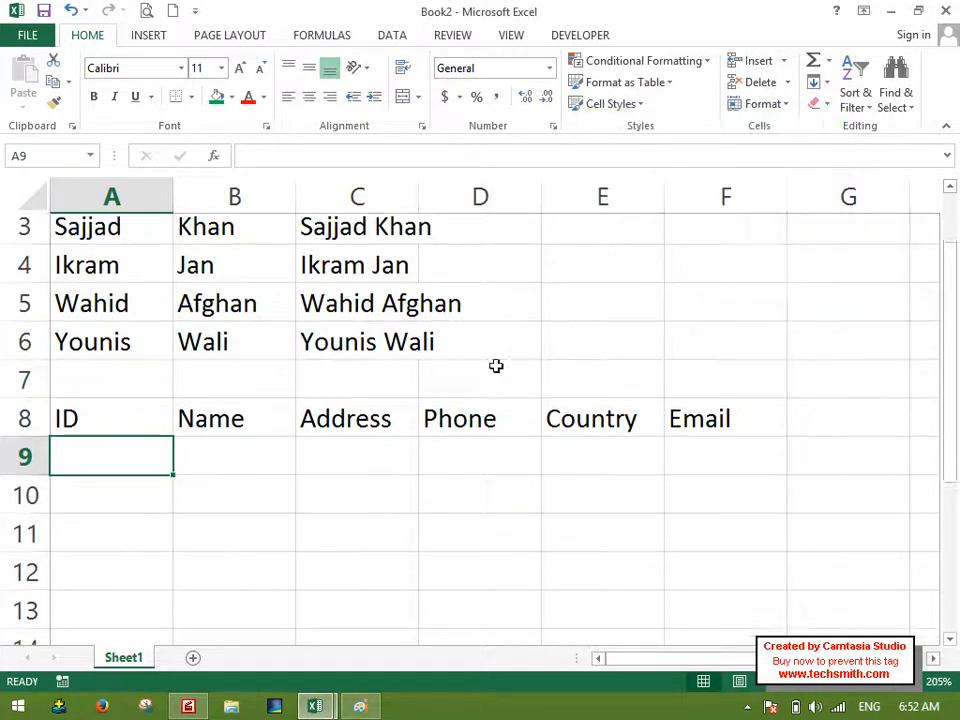
Enter the heading S.No in C13 and the starting number 1 in C14.
scroll(493, 364, up, 1)
scroll(490, 361, down, 3)
scroll(489, 359, down, 1)
click(362, 243)
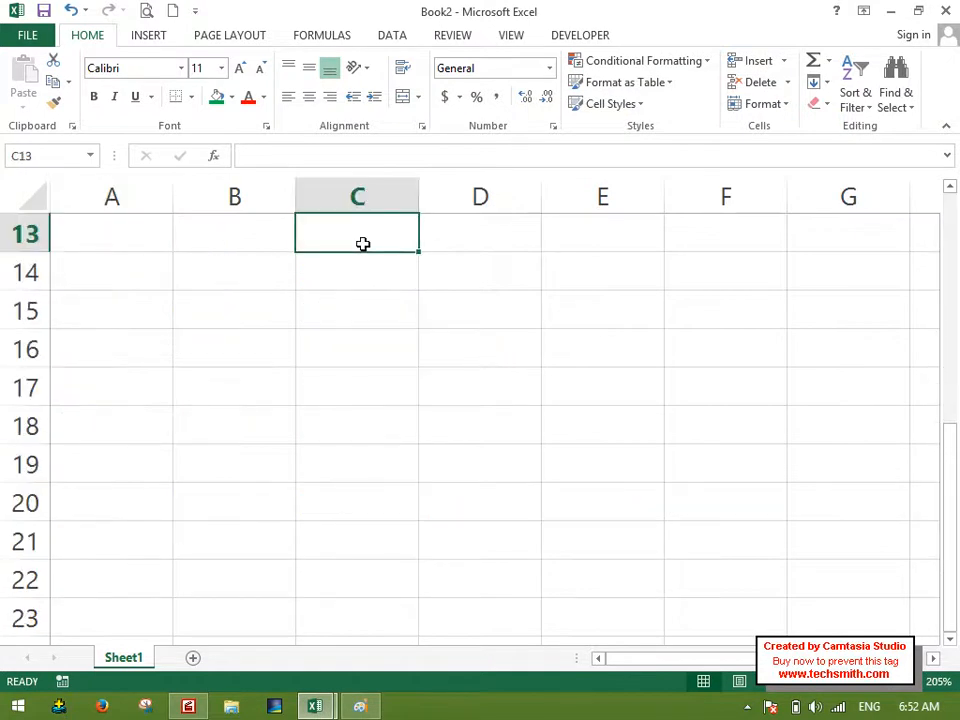
text(s.,N)
key(BackSpace)
key(BackSpace)
key(BackSpace)
key(BackSpace)
text(S.No)
key(Return)
text(1)
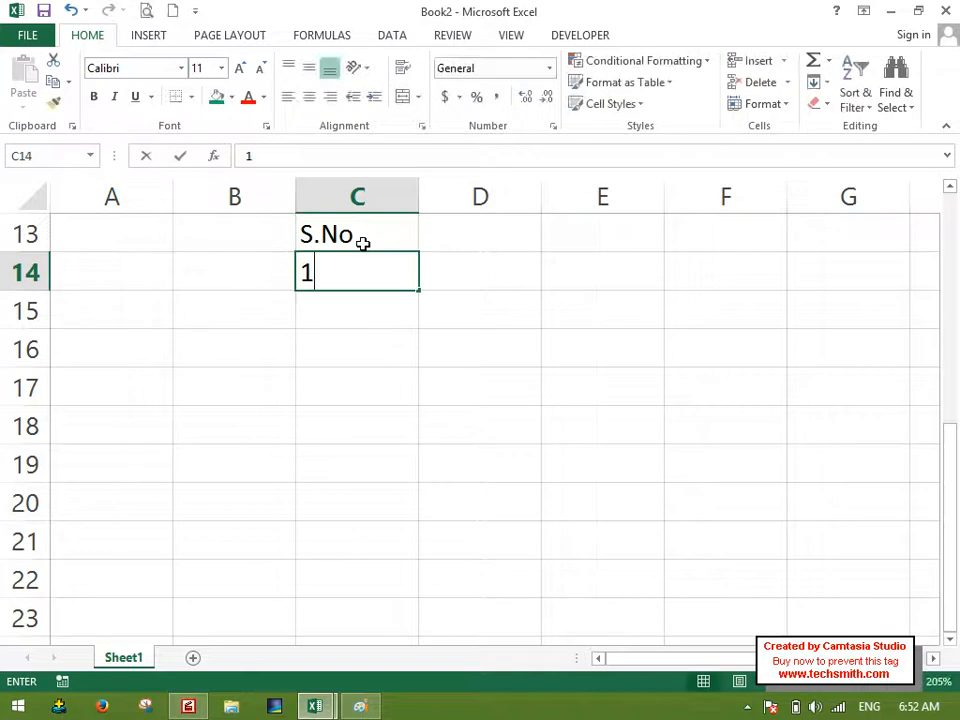
key(Return)
Fill serial numbers down column C from C14 as a linear series in columns with step value 1 and stop value 100.
click(352, 265)
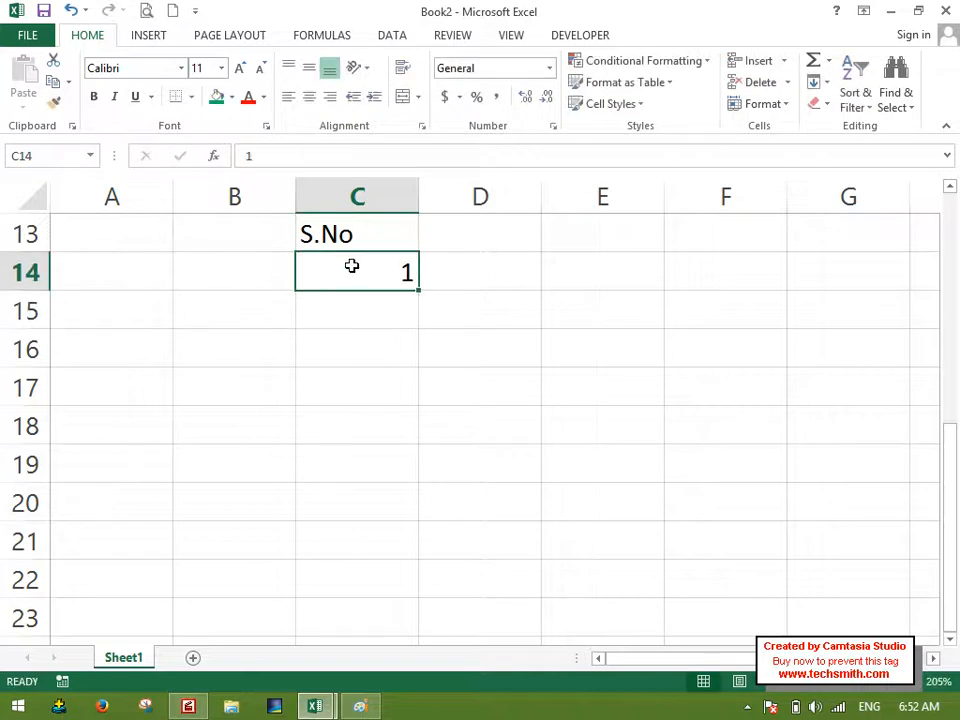
scroll(317, 263, up, 3)
ctrl+scroll(317, 263, down, 1)
scroll(360, 283, down, 3)
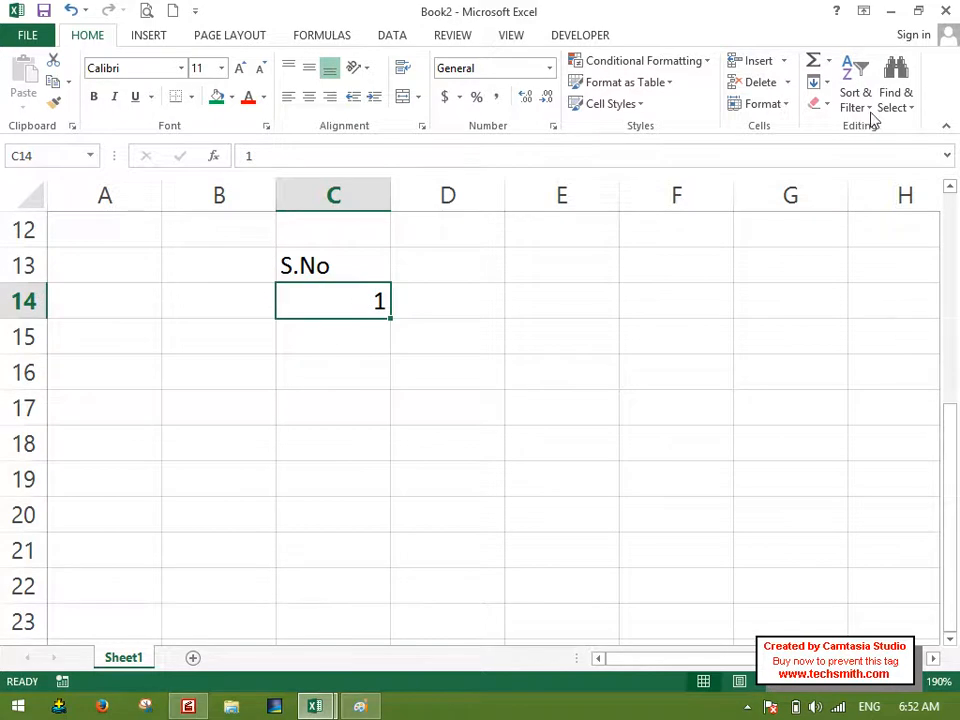
click(818, 82)
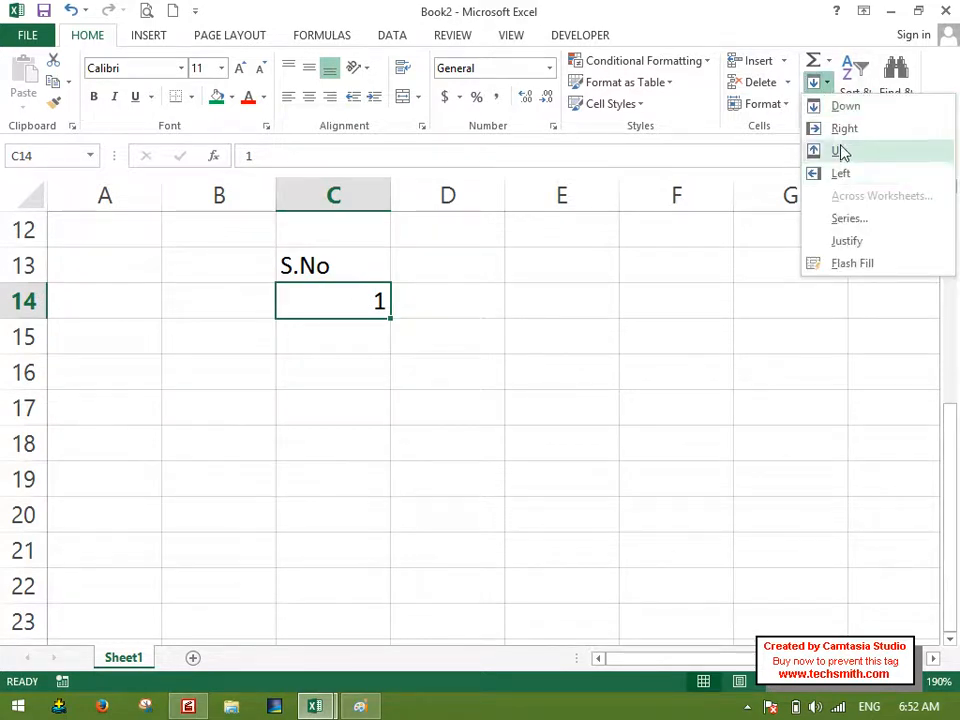
click(846, 218)
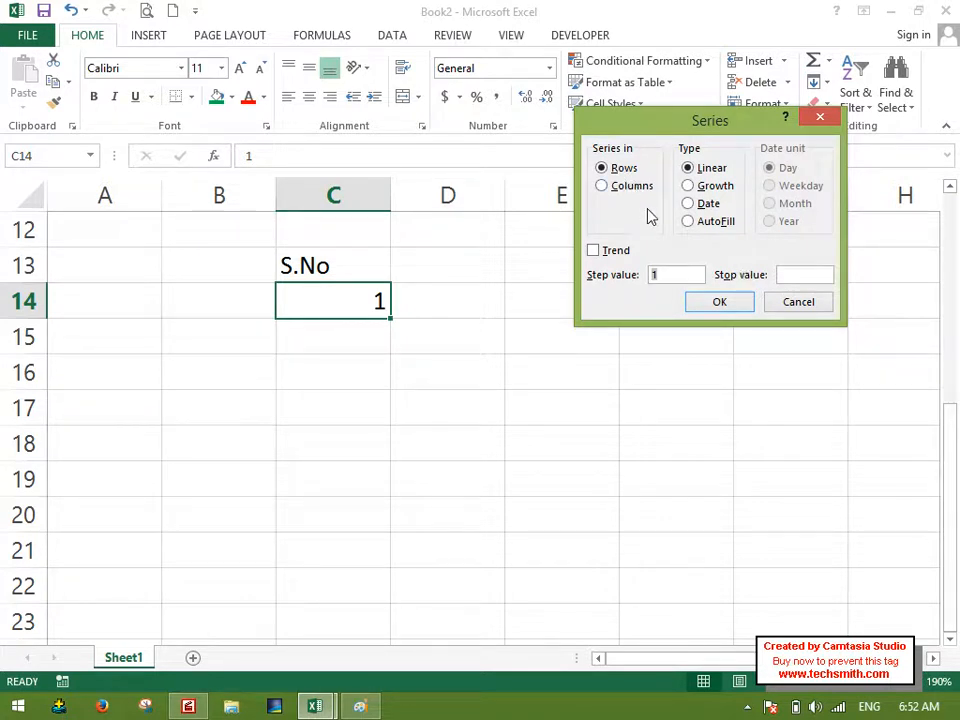
click(613, 187)
click(786, 275)
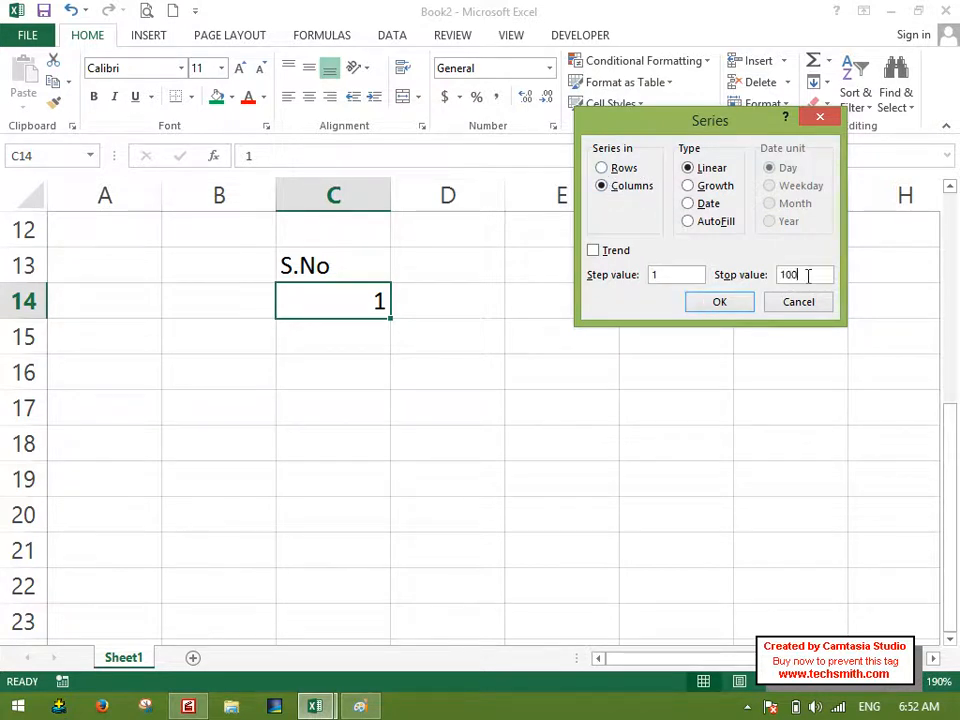
click(720, 302)
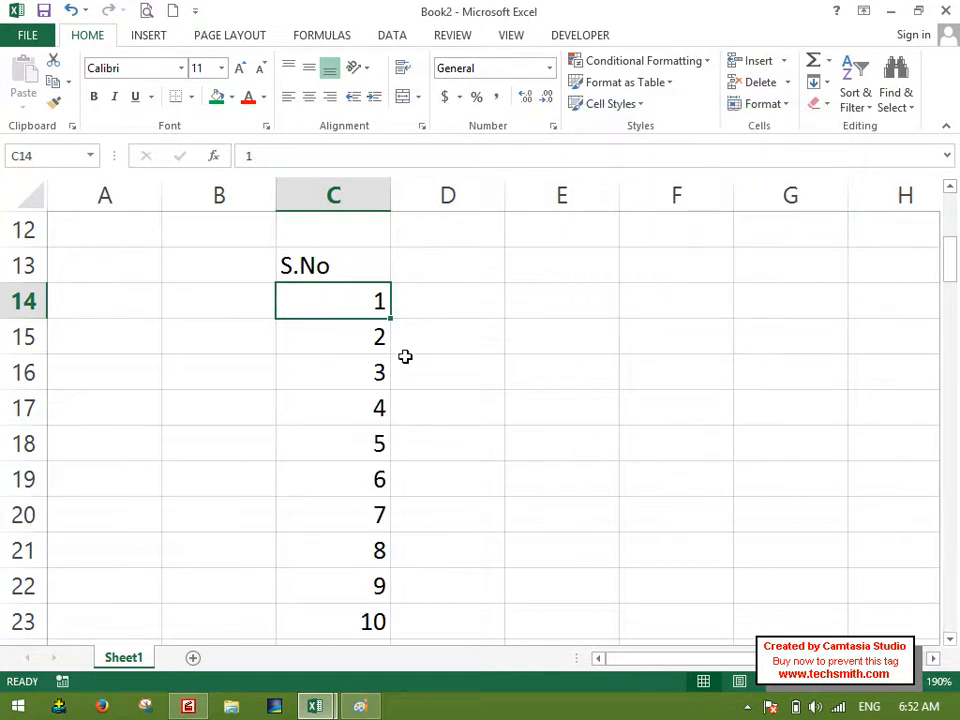
Review the filled serial numbers to the end of the list and undo the series fill.
scroll(405, 356, down, 20)
scroll(409, 354, down, 5)
scroll(407, 357, up, 2)
scroll(407, 357, down, 1)
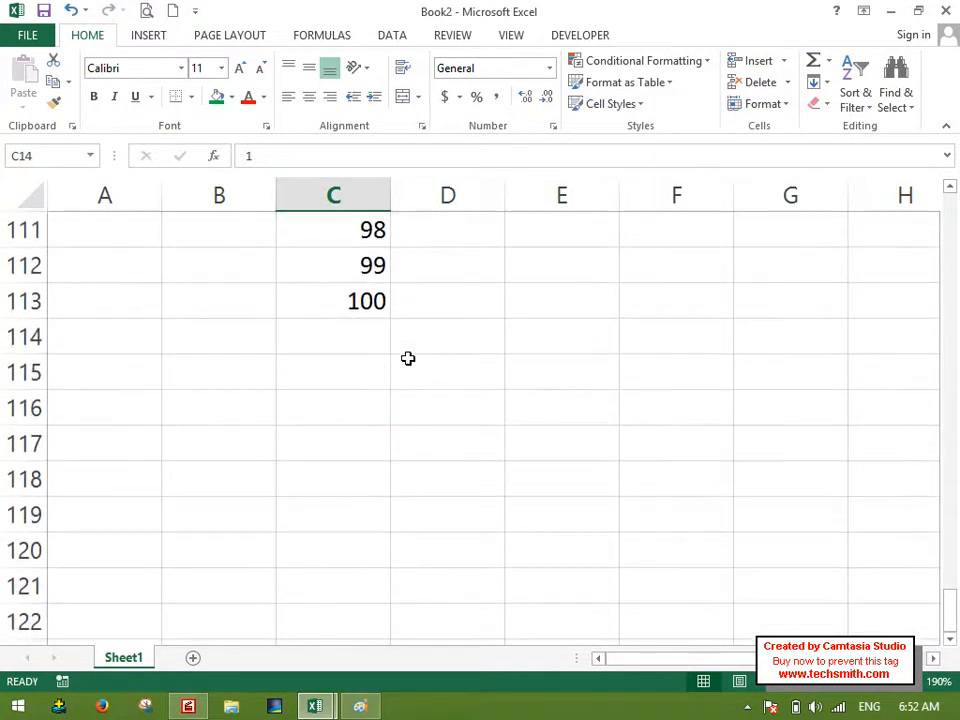
key(ctrl+BackSpace)
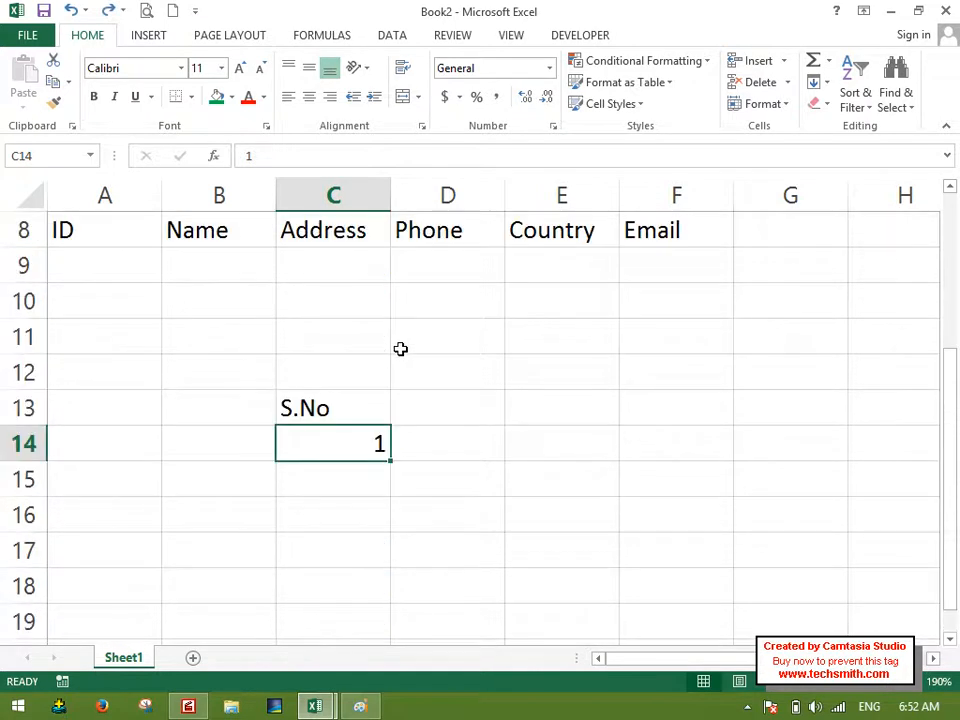
Fill C14:C25 as a linear series in columns with the Trend option, and undo that fill.
scroll(400, 348, down, 2)
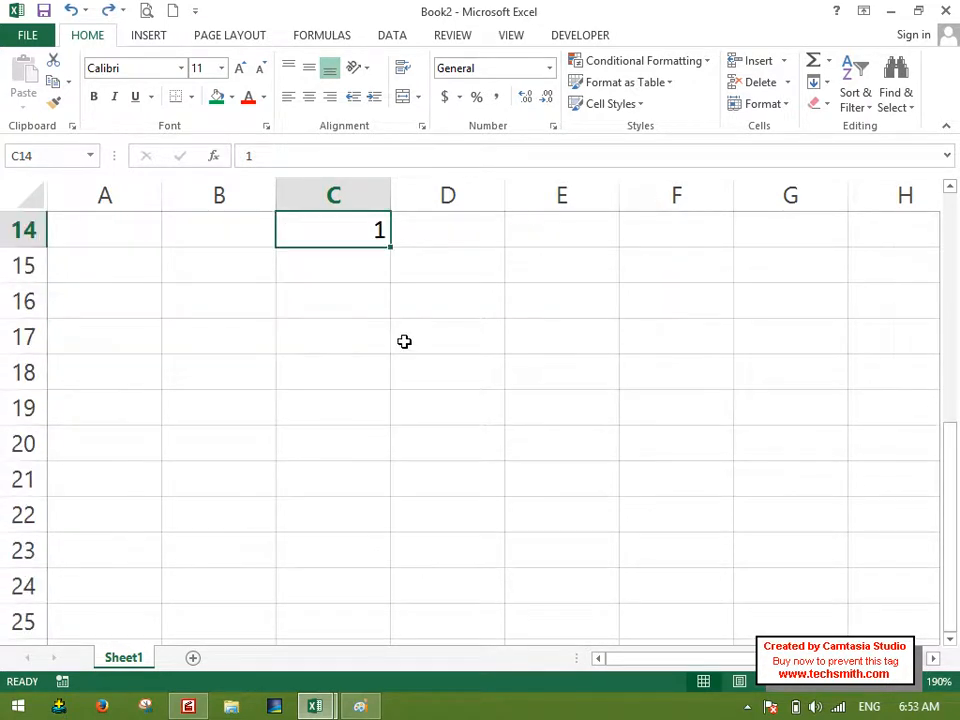
drag(341, 238, 365, 612)
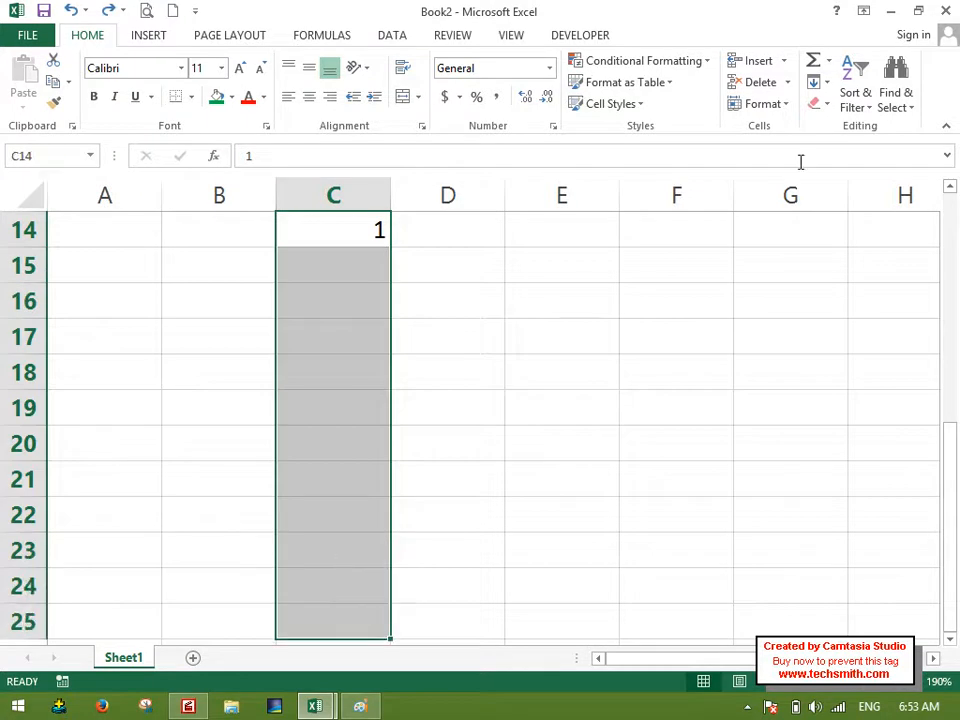
click(816, 83)
click(835, 218)
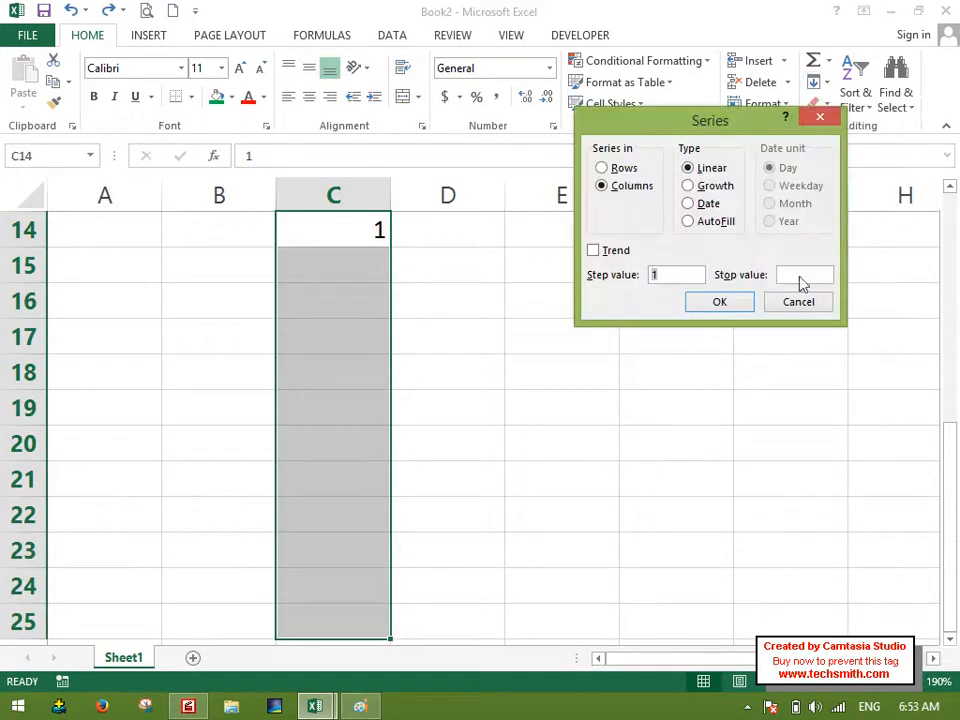
click(628, 253)
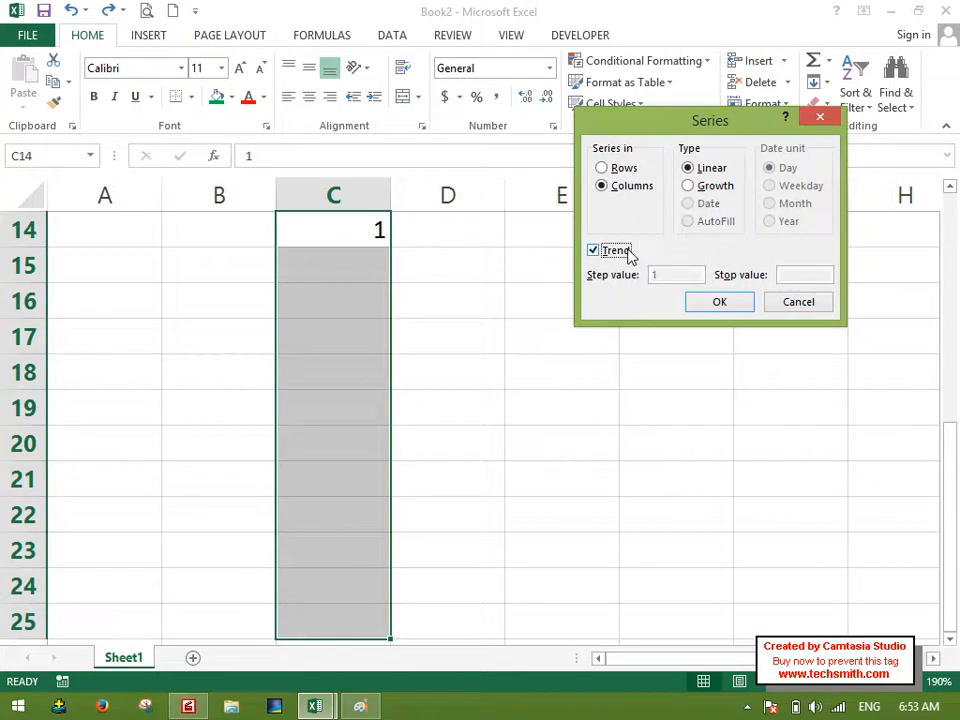
click(745, 301)
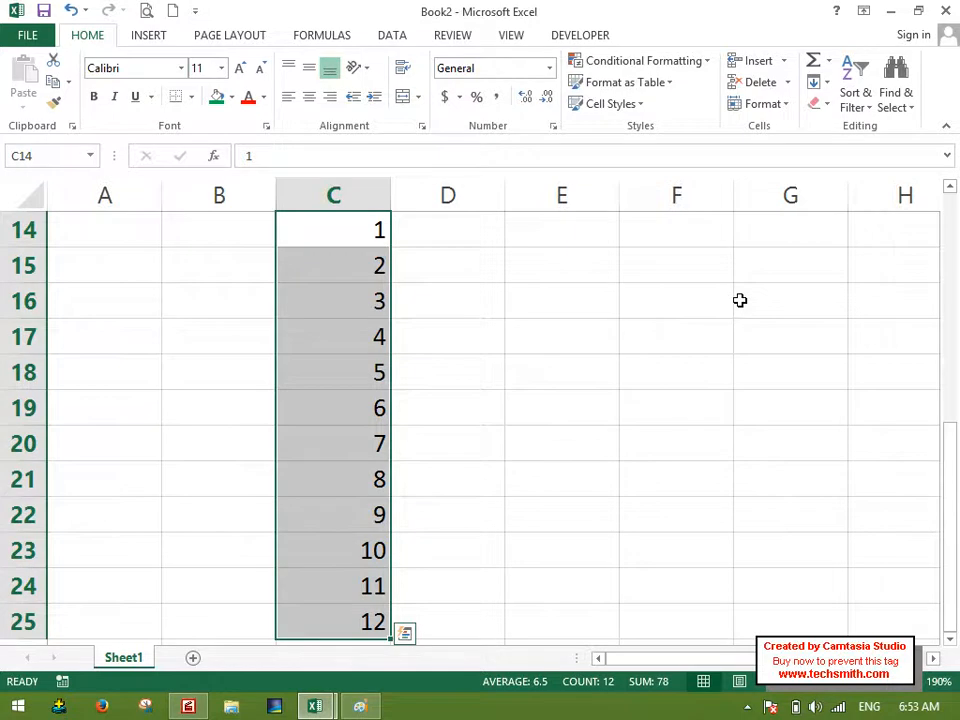
key(ctrl+z)
Fill C14:I14 as a linear series in rows with the Trend option enabled.
ctrl+scroll(553, 320, down, 2)
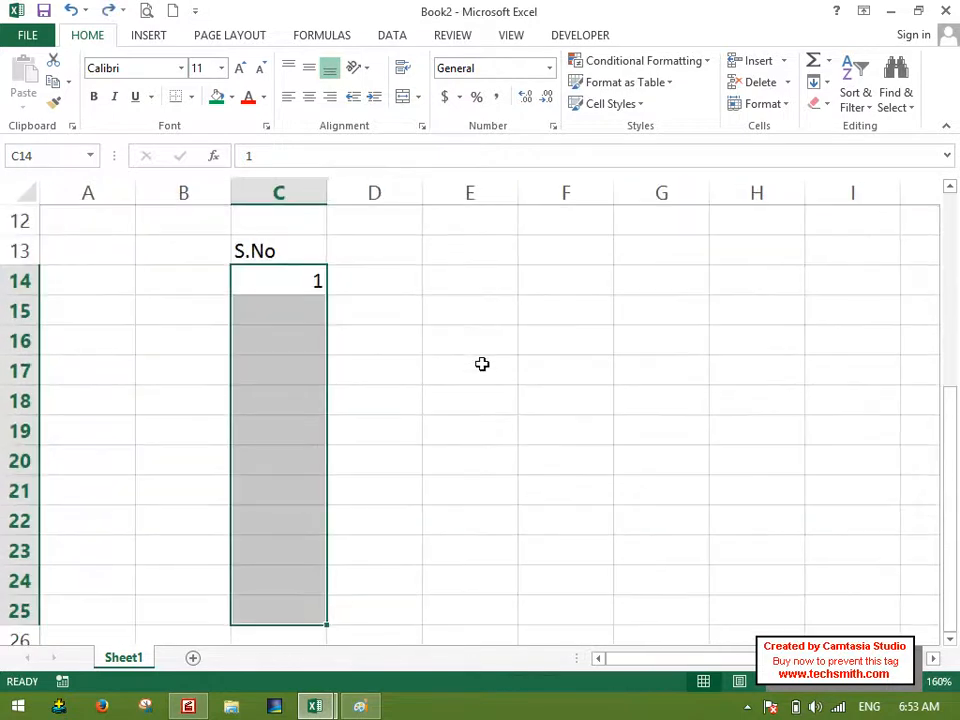
click(482, 364)
drag(278, 280, 853, 279)
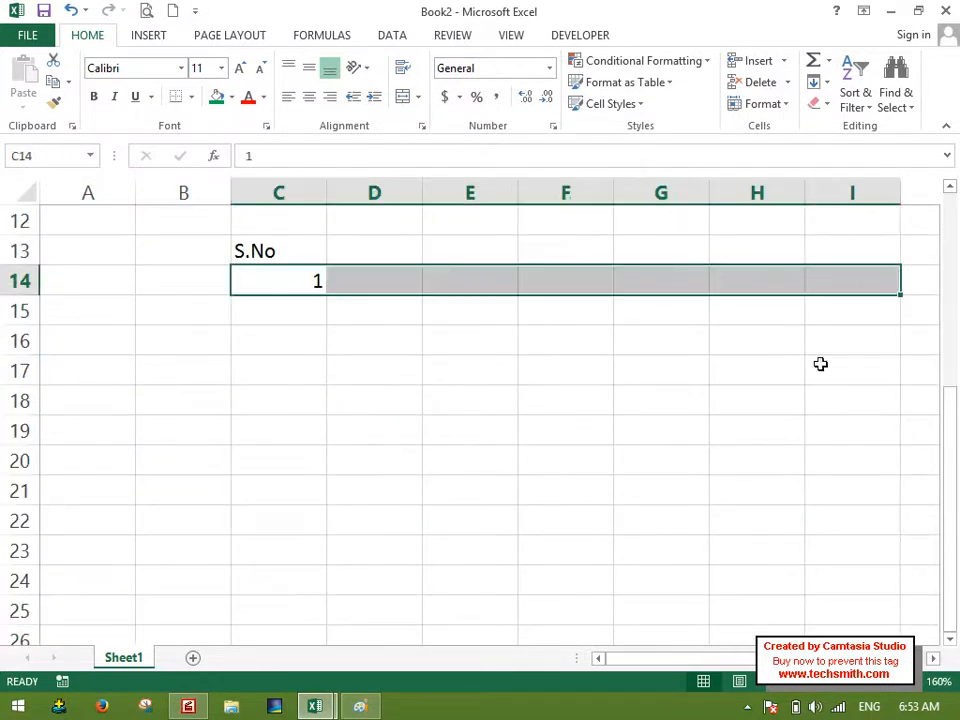
click(818, 82)
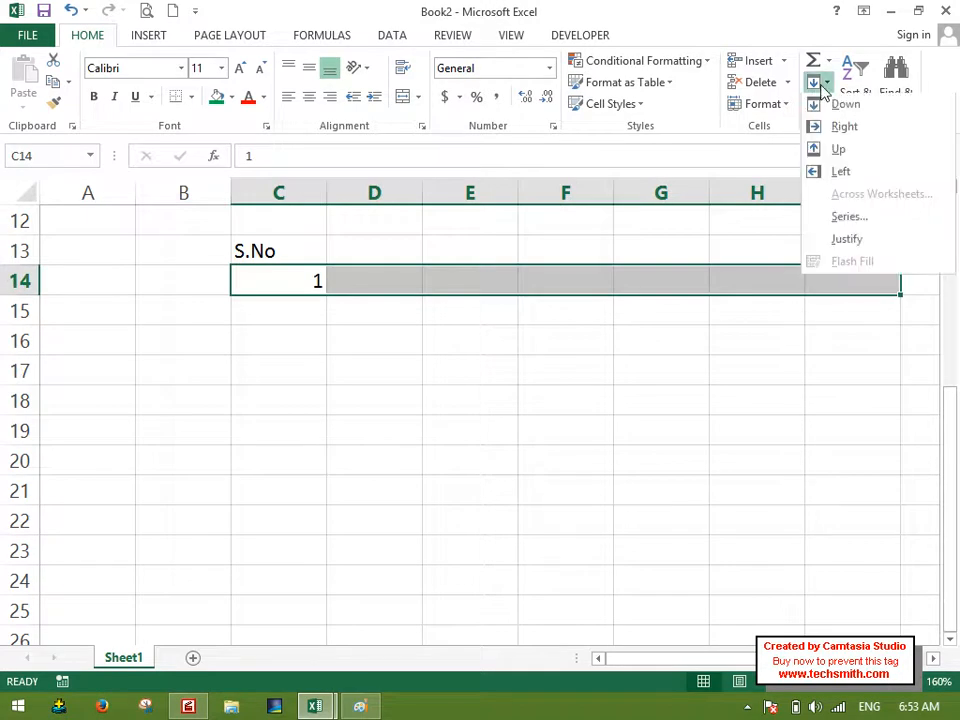
click(850, 220)
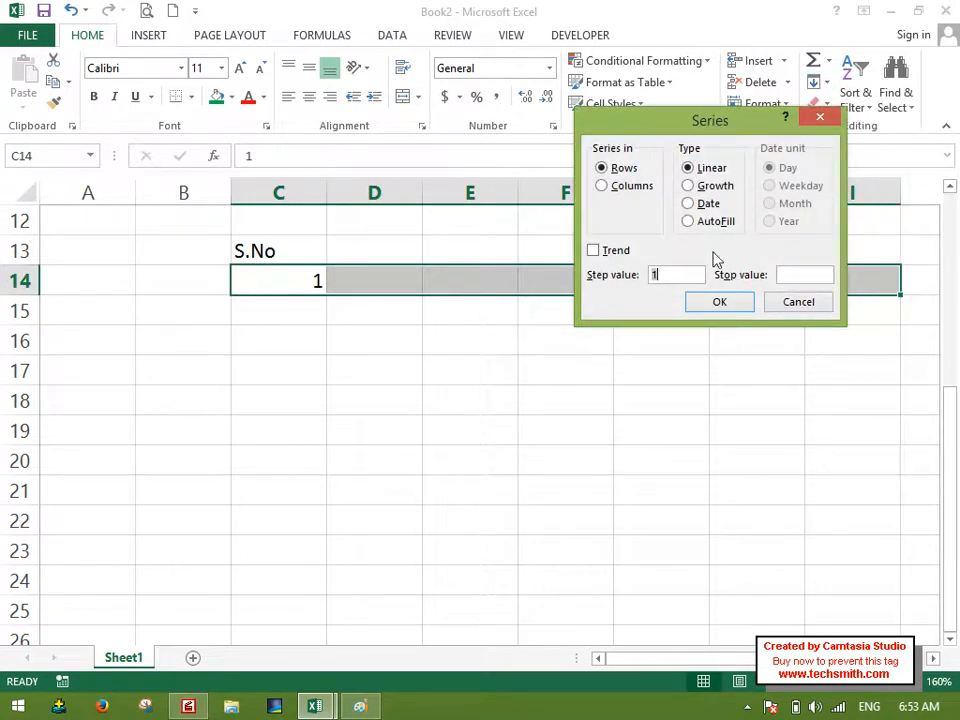
click(594, 251)
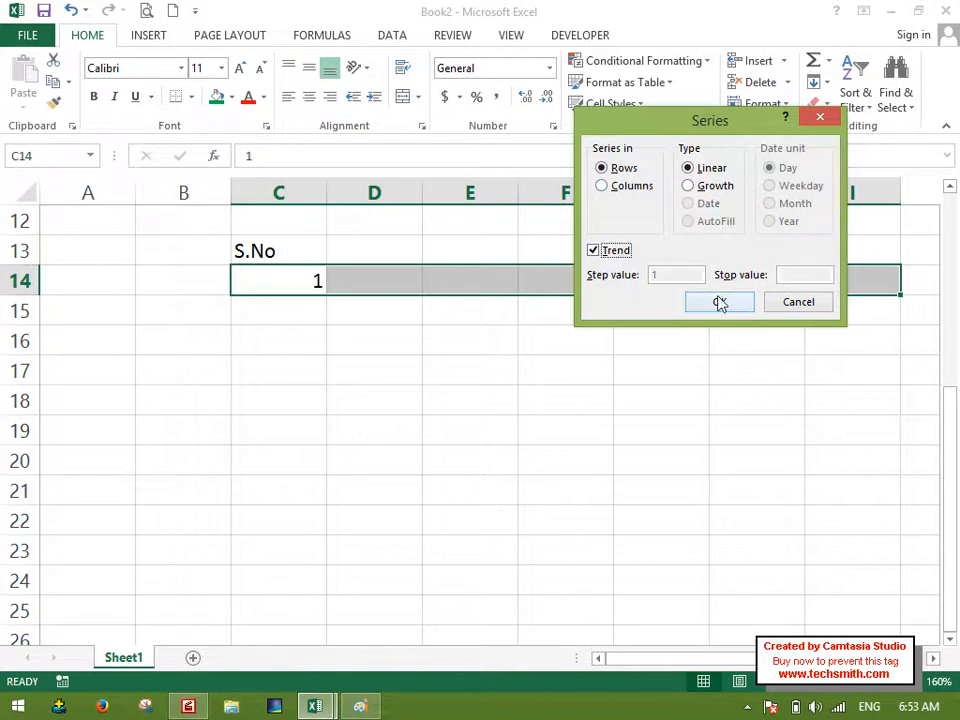
click(720, 302)
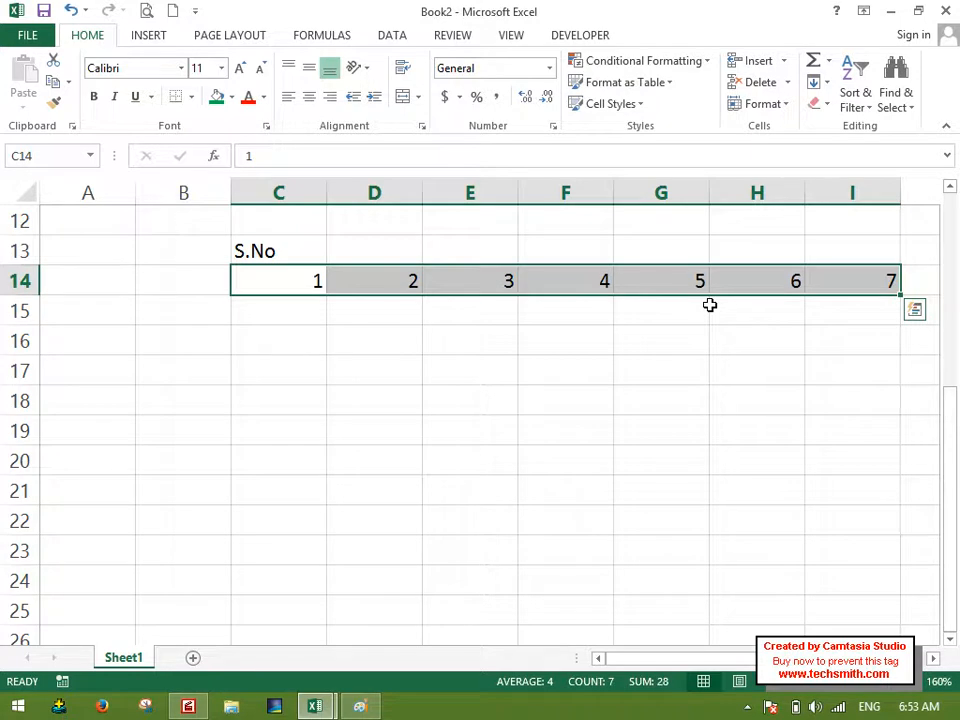
click(814, 87)
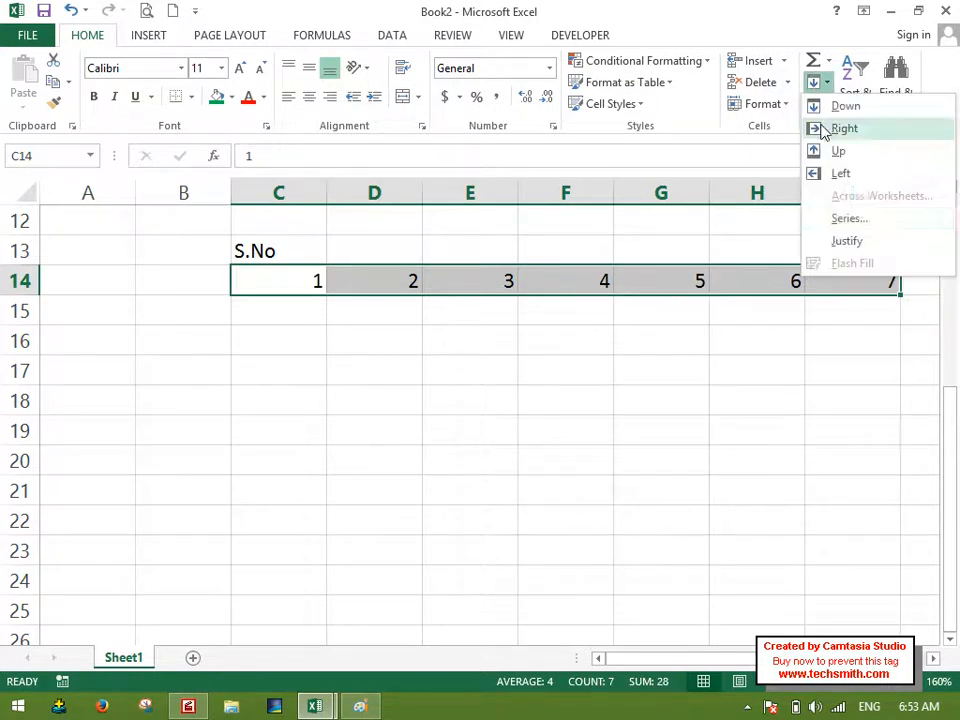
click(831, 238)
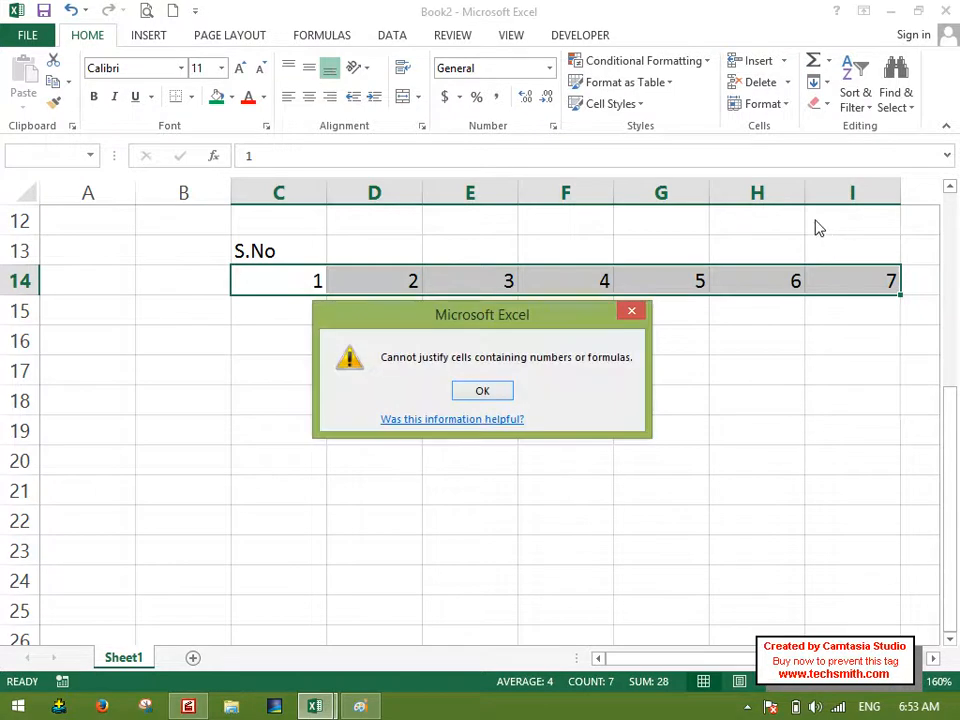
key(Return)
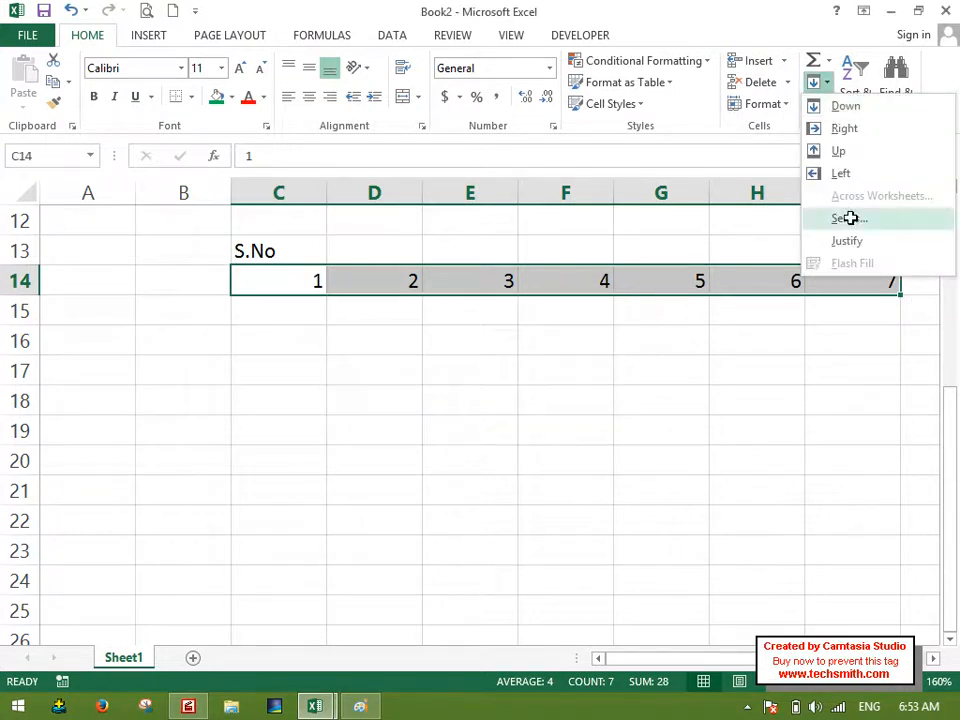
click(849, 217)
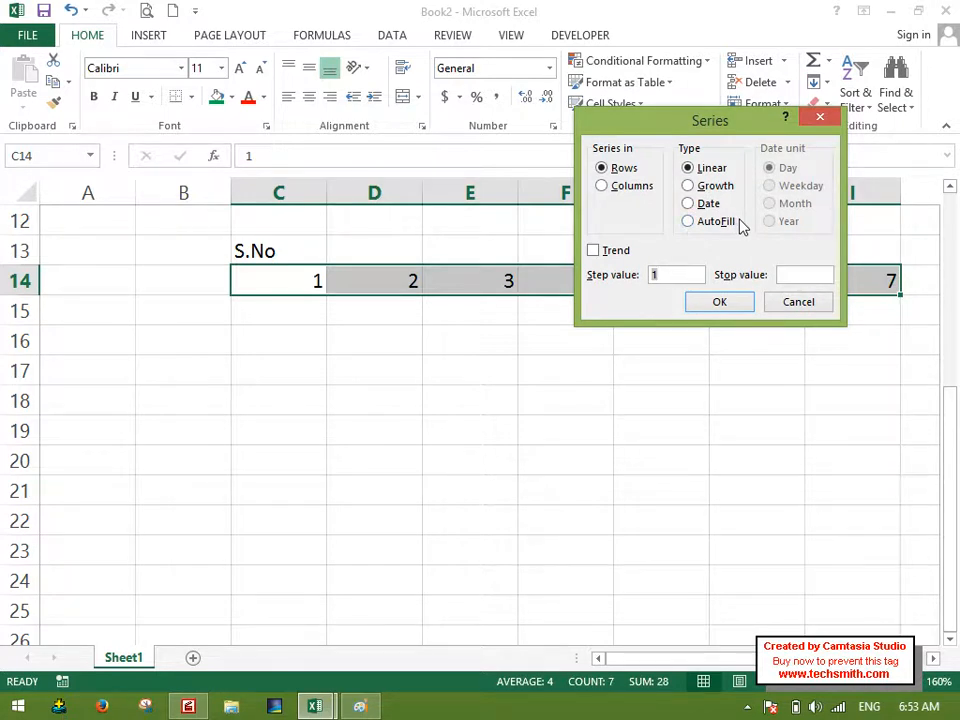
click(810, 310)
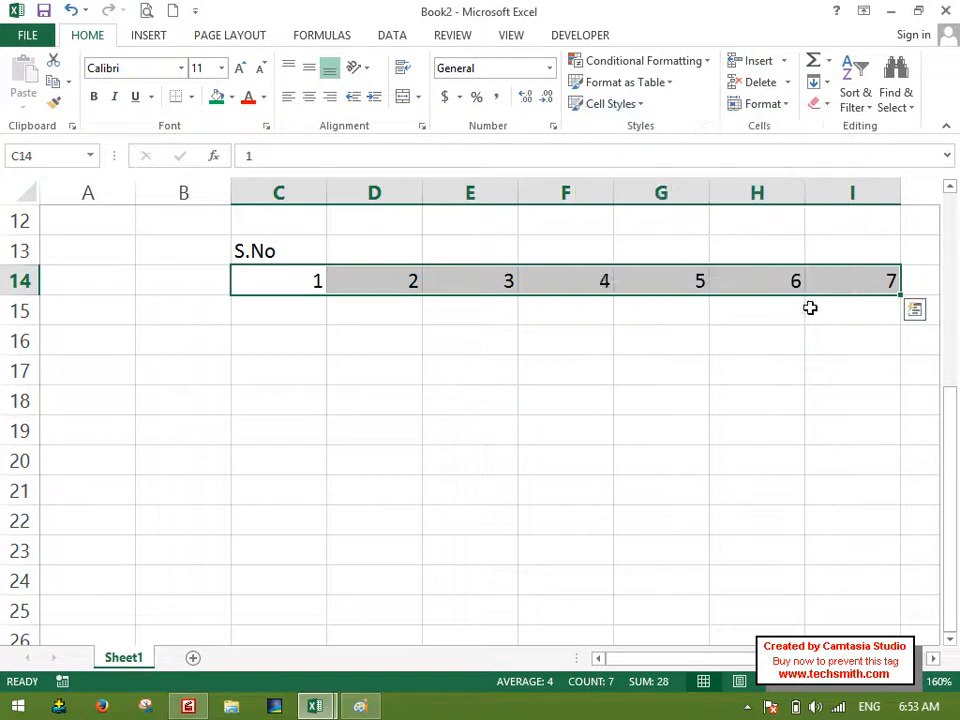
Enter the label Growth (Prediction) in cell C17.
click(305, 363)
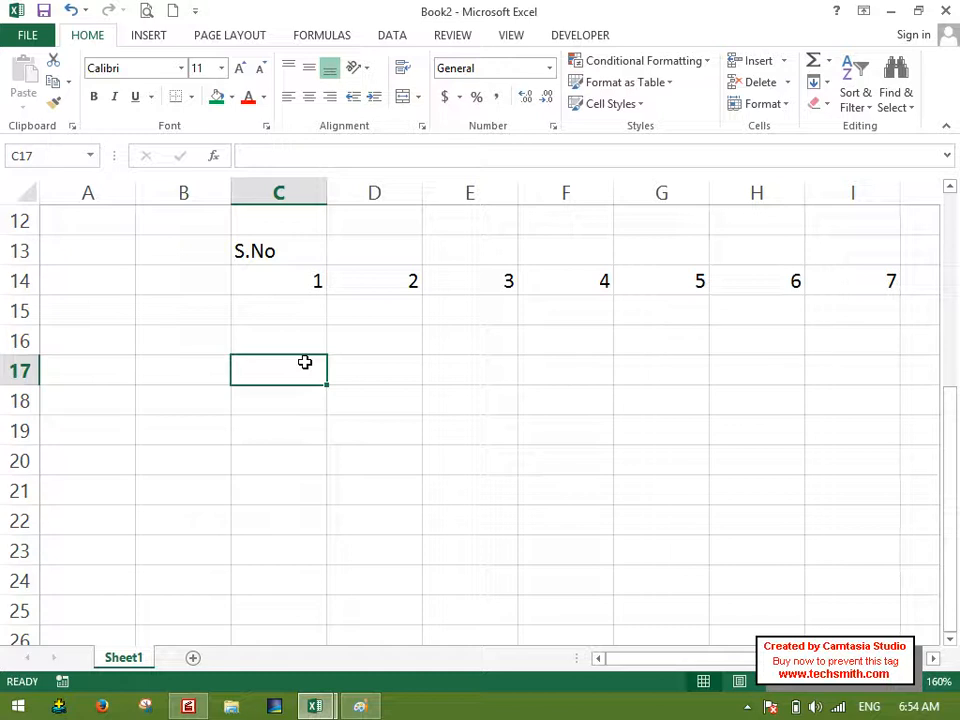
text(Growth ()
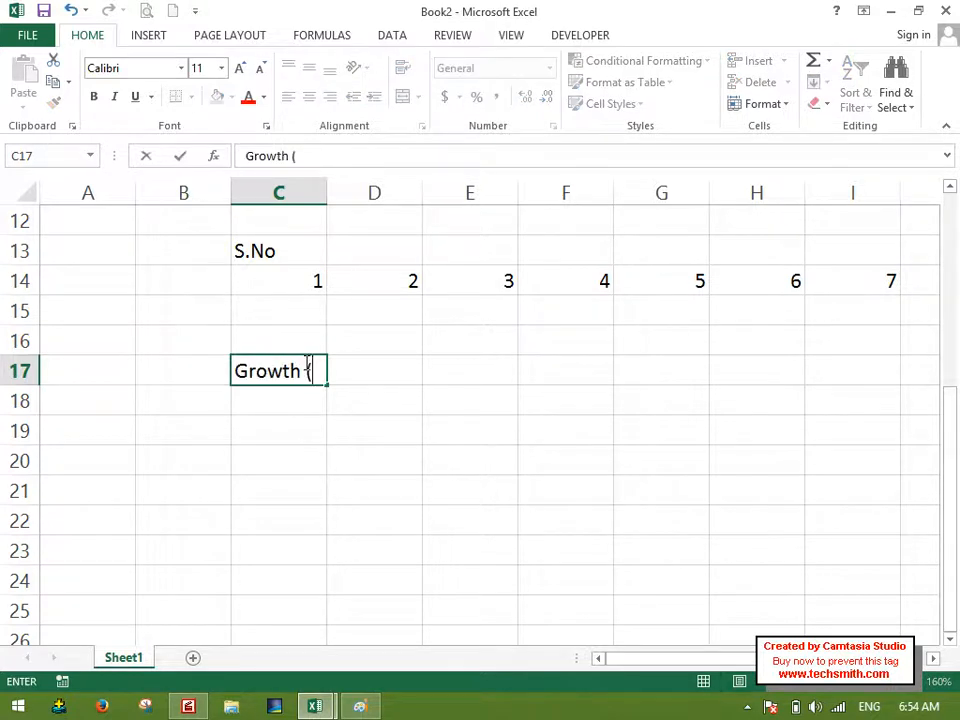
text(Prediction))
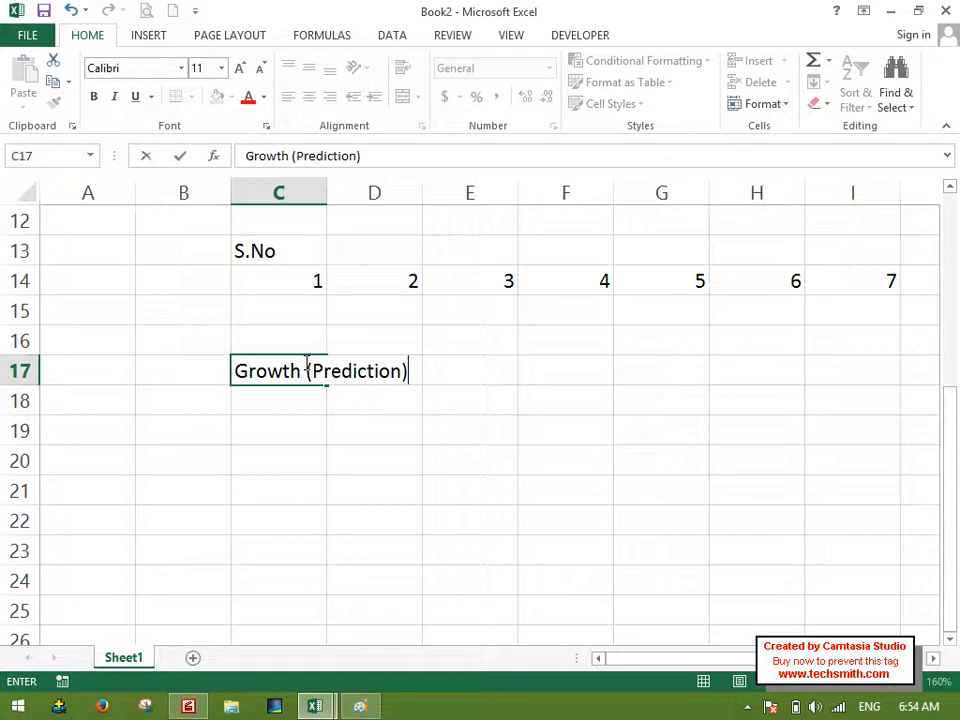
Discard the entry in C17 and enter the headings Expense in C16 and year in D16.
key(Escape)
key(Up)
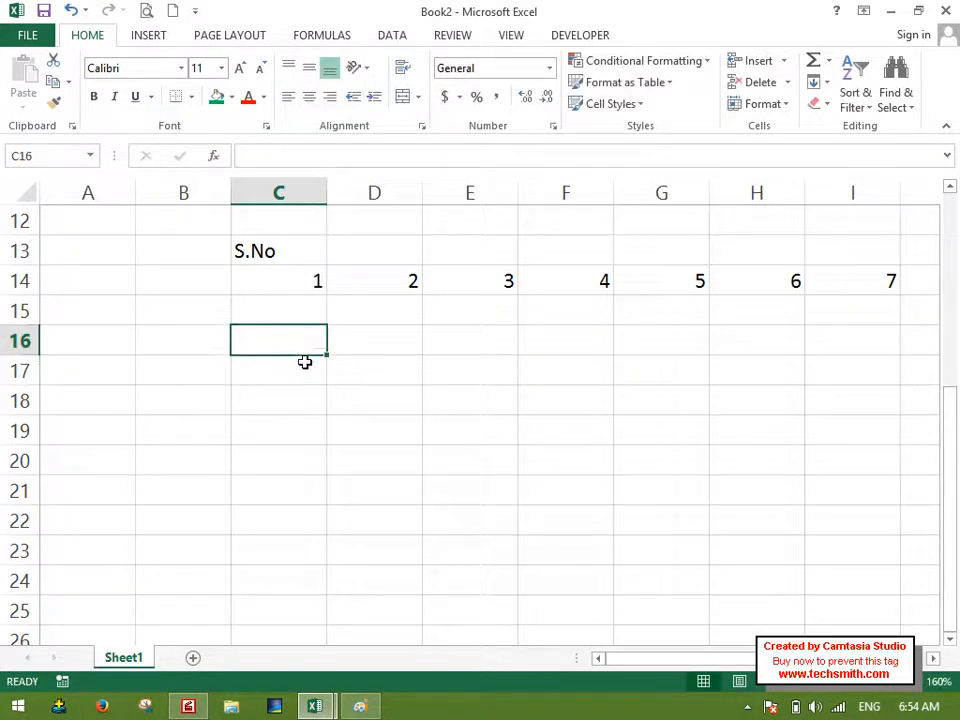
text(Expense)
key(Tab)
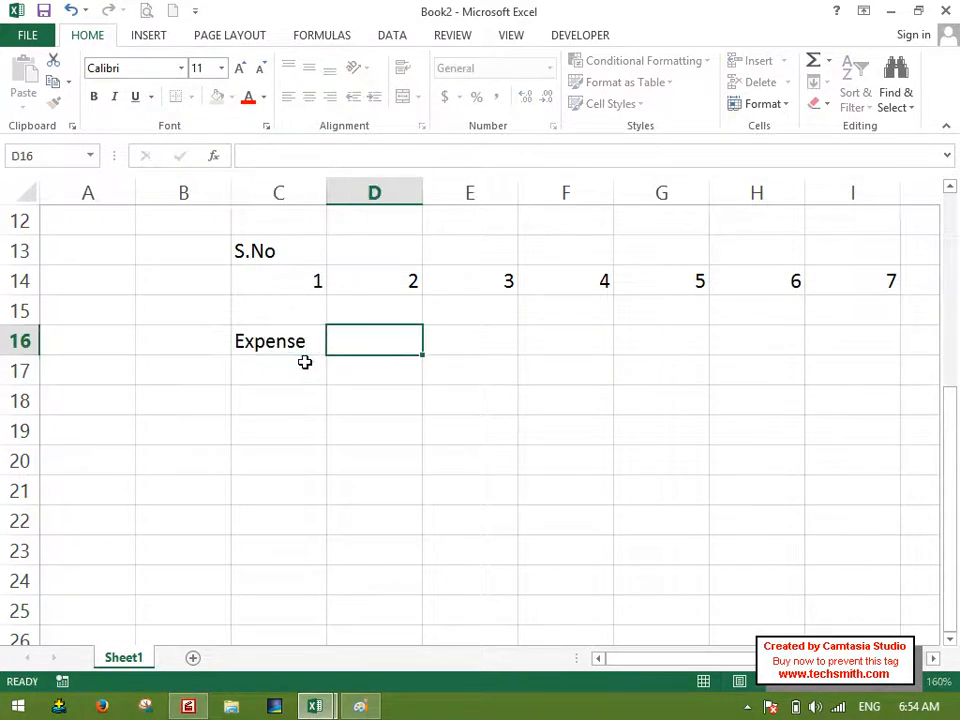
text(year)
key(Return)
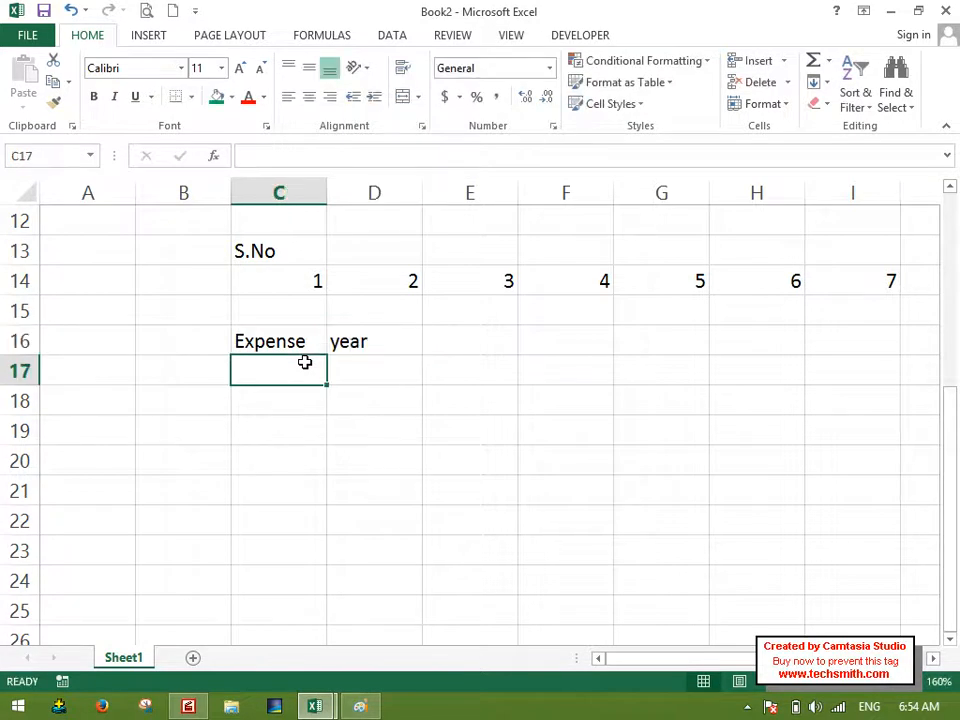
Enter 2 in C17 and 2001 in D17, and extend the years down to 2008 in D24.
text(2)
key(Tab)
text(2001)
click(420, 377)
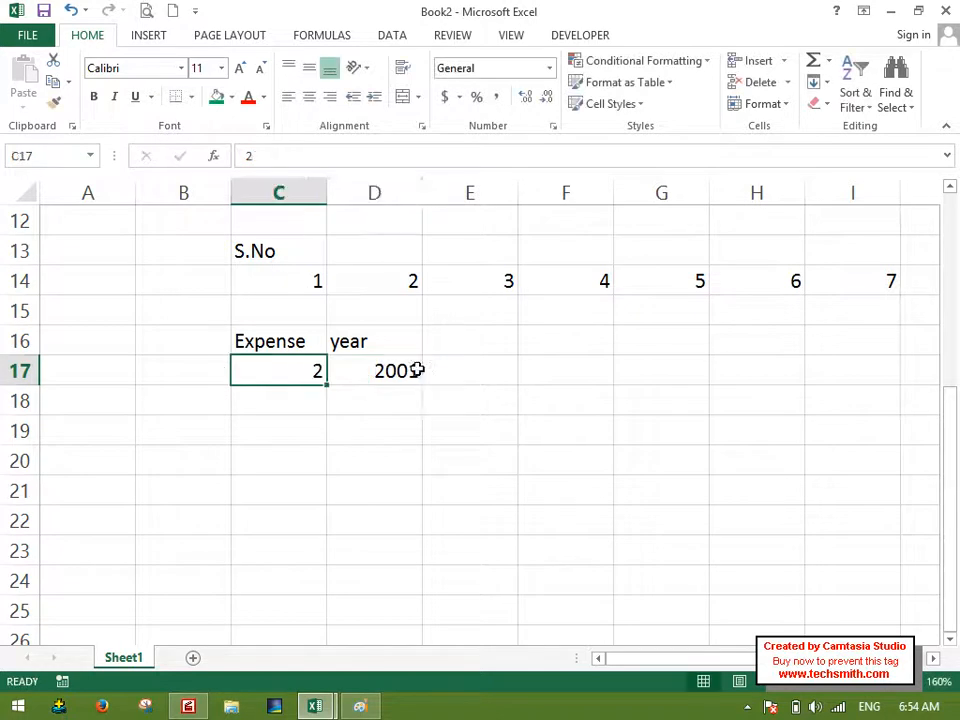
drag(423, 384, 386, 598)
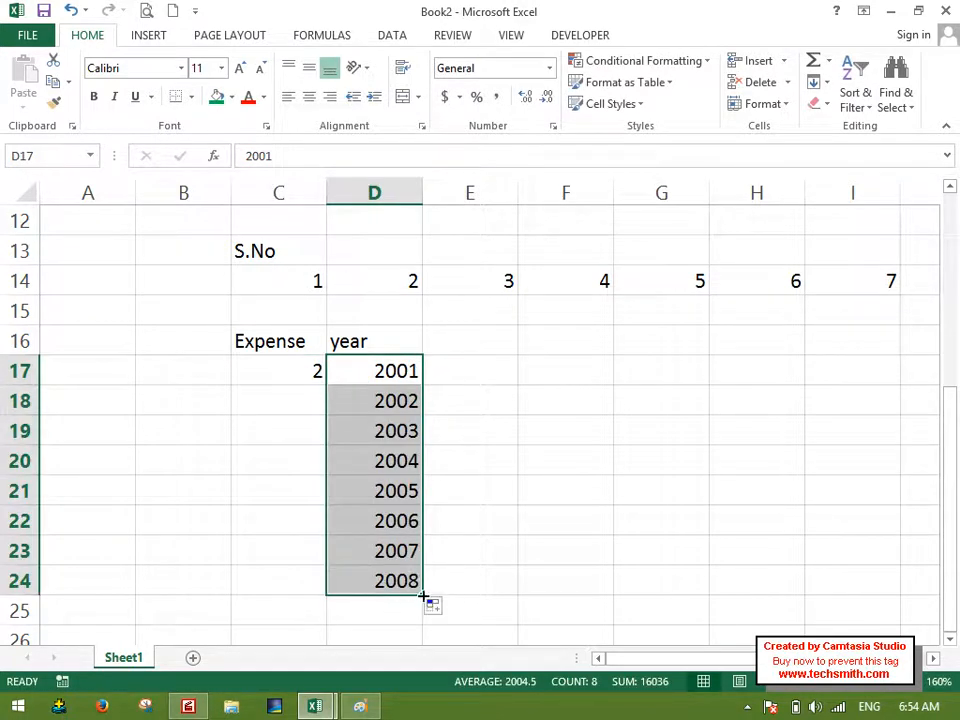
Enter 1000 in cell F17.
double_click(561, 367)
text(1000)
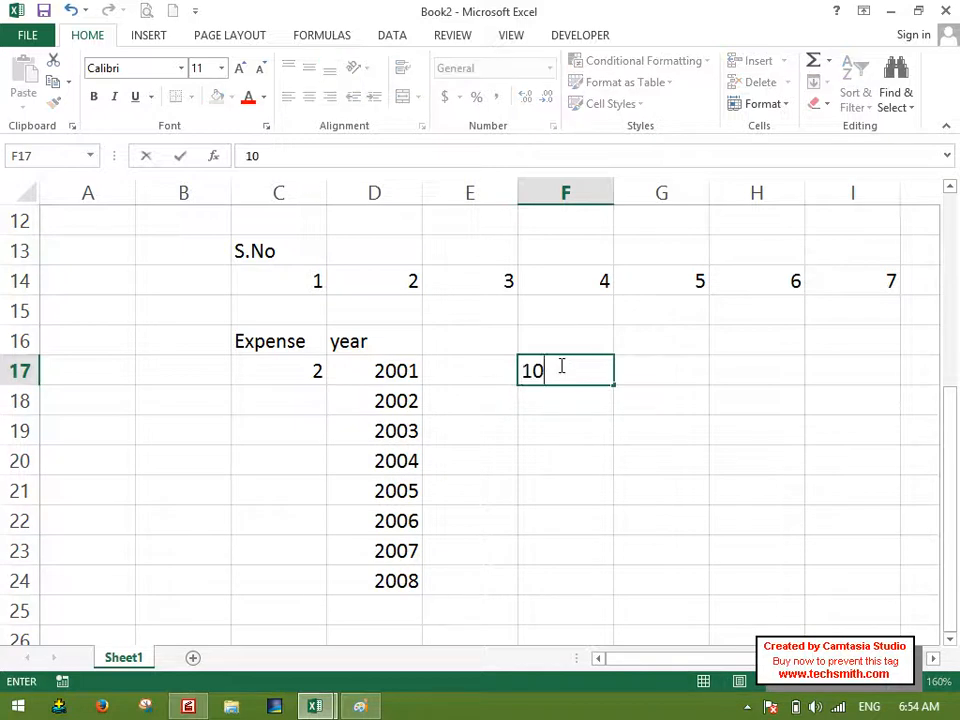
key(Return)
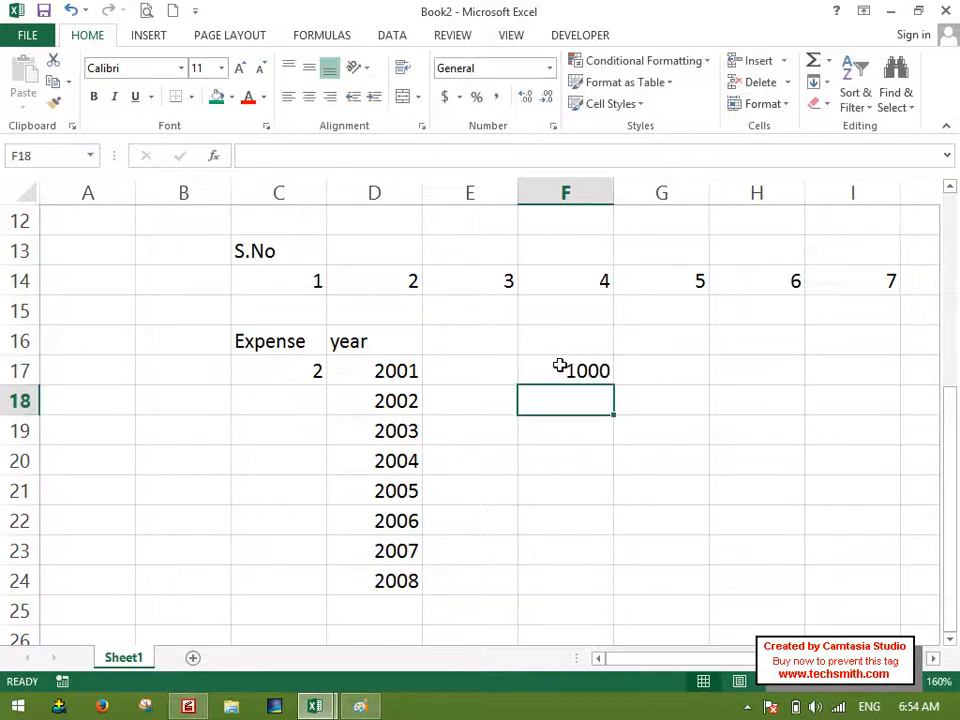
Move the year column D16:D24 to B16, beside the Expense column.
drag(364, 349, 363, 576)
key(ctrl+c)
click(199, 347)
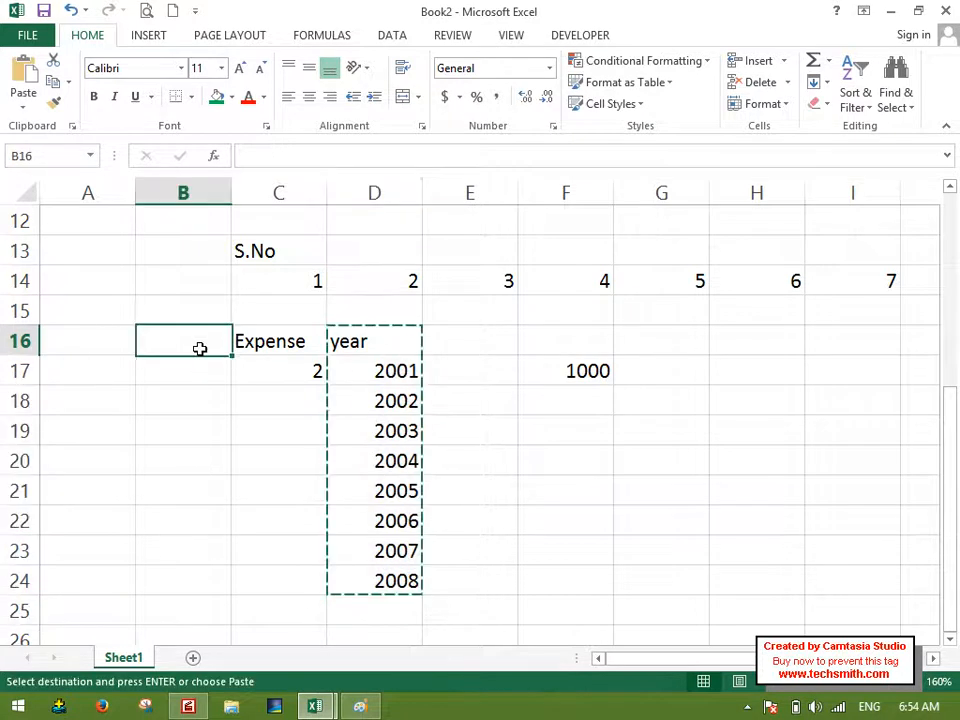
key(ctrl+v)
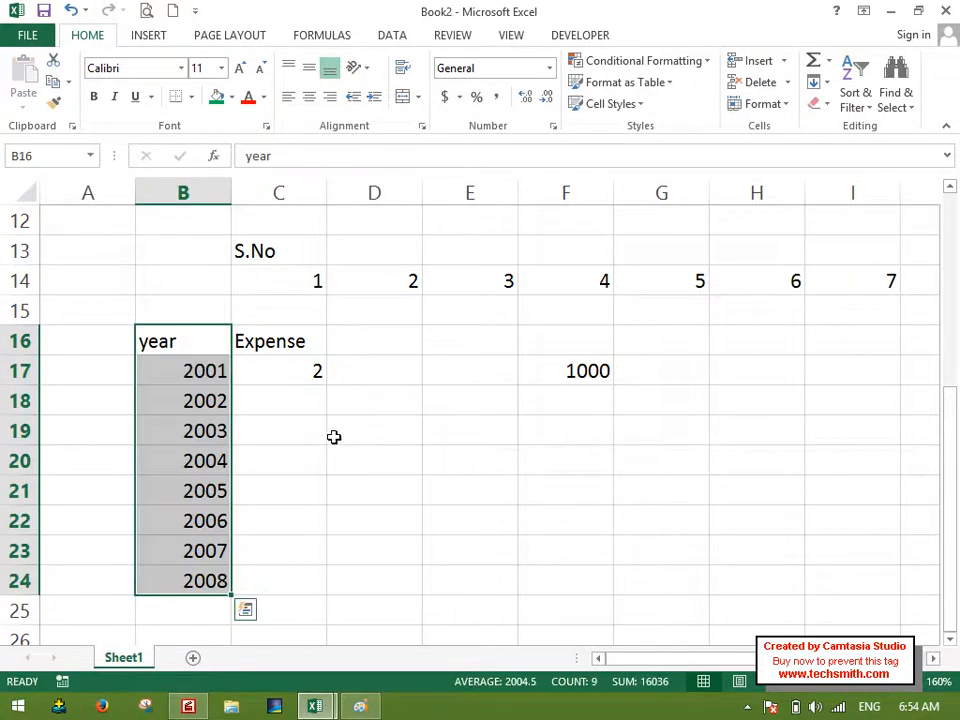
drag(206, 347, 298, 358)
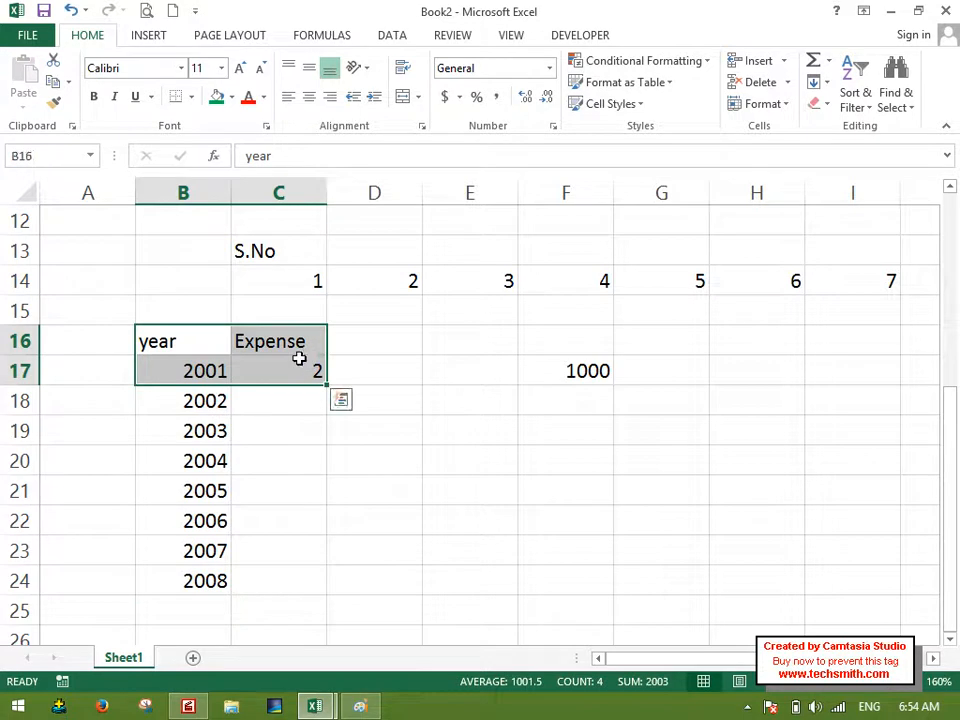
click(300, 364)
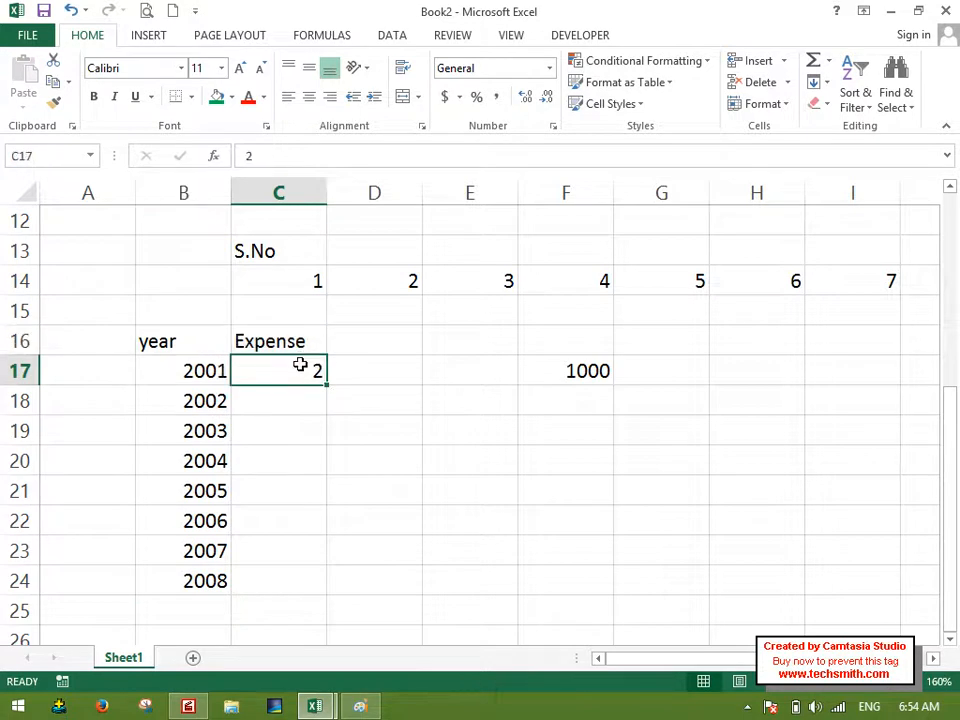
click(580, 366)
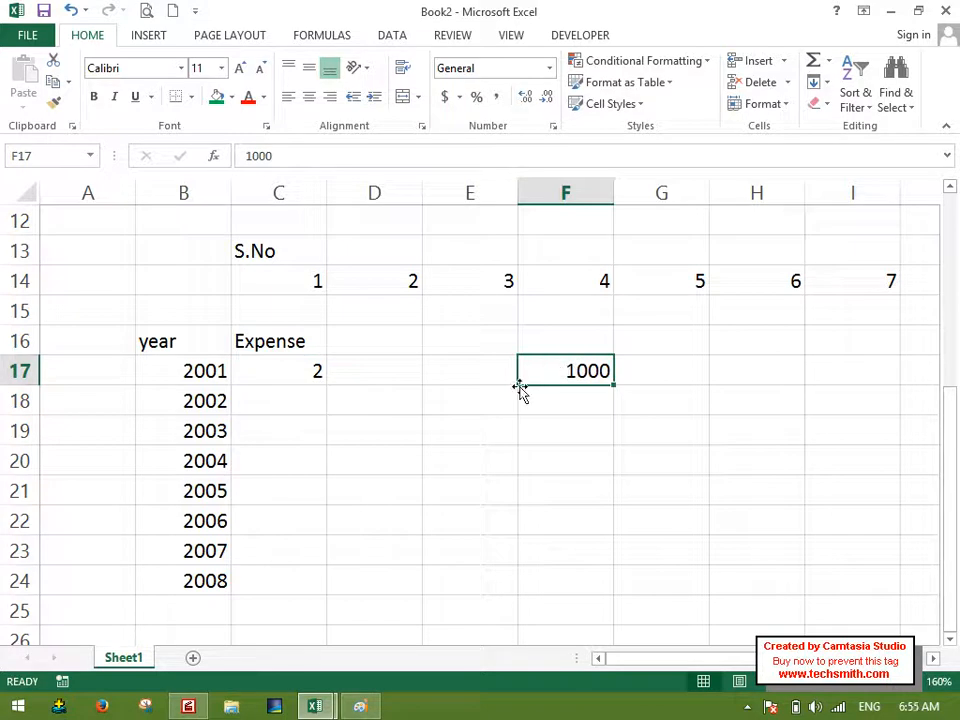
Fill a growth series down the column from C17 with step value 2 and stop value 1000.
click(302, 373)
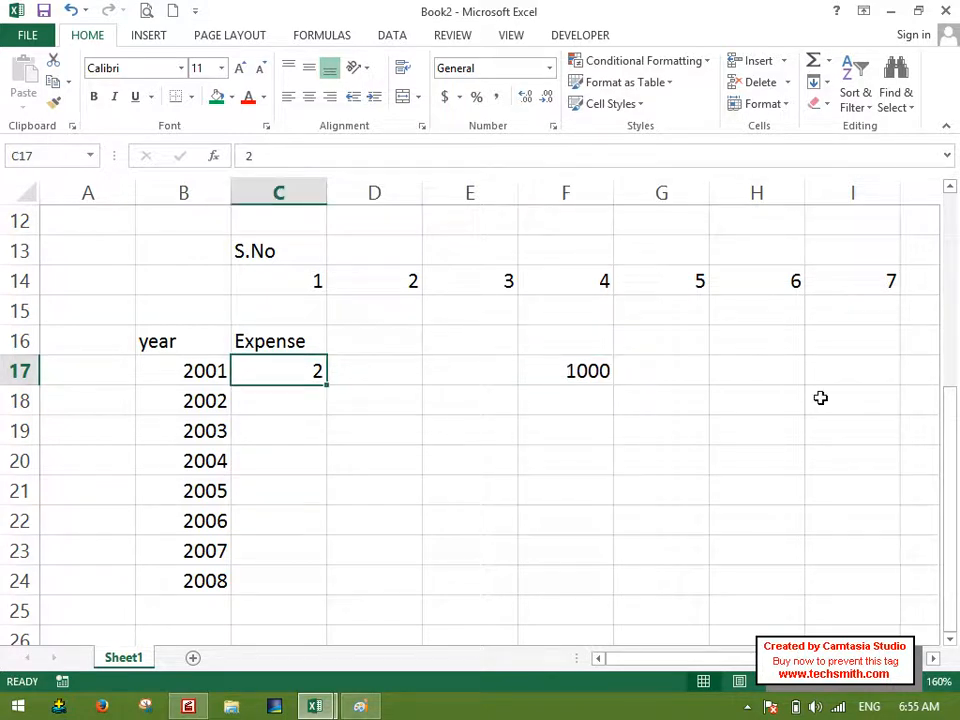
click(813, 82)
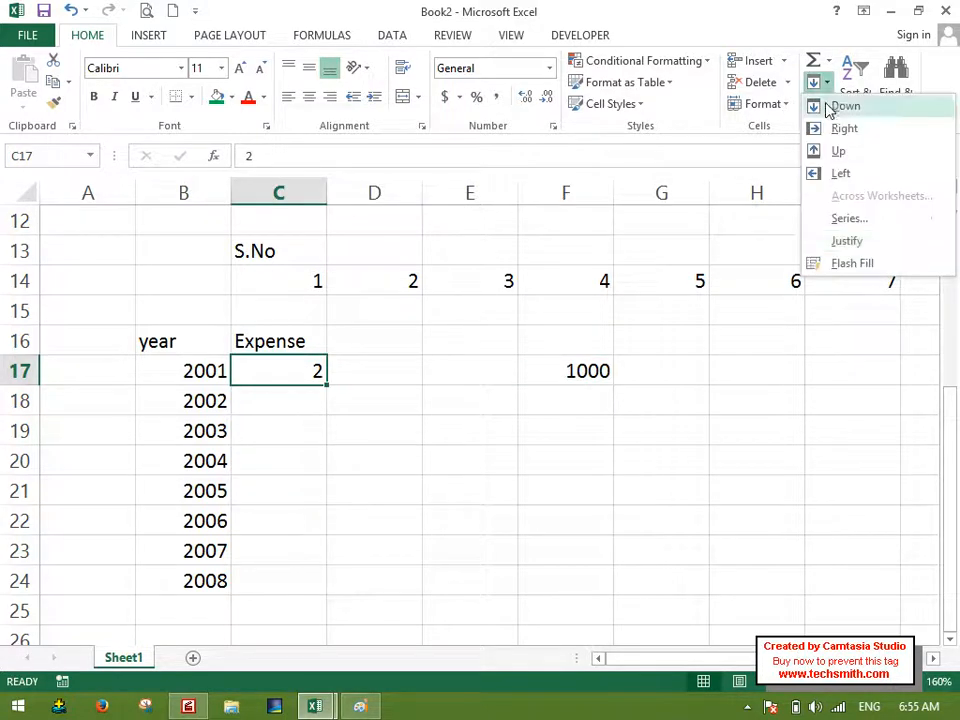
click(860, 217)
click(632, 187)
click(715, 186)
click(669, 277)
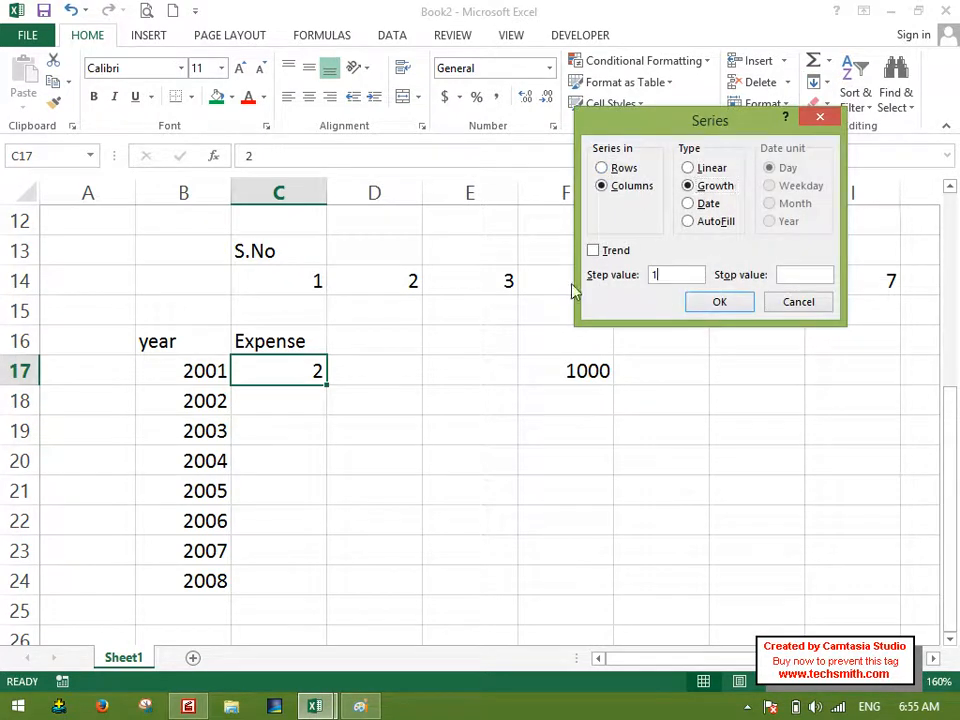
drag(676, 278, 646, 271)
text(2)
click(790, 275)
text(10000)
key(BackSpace)
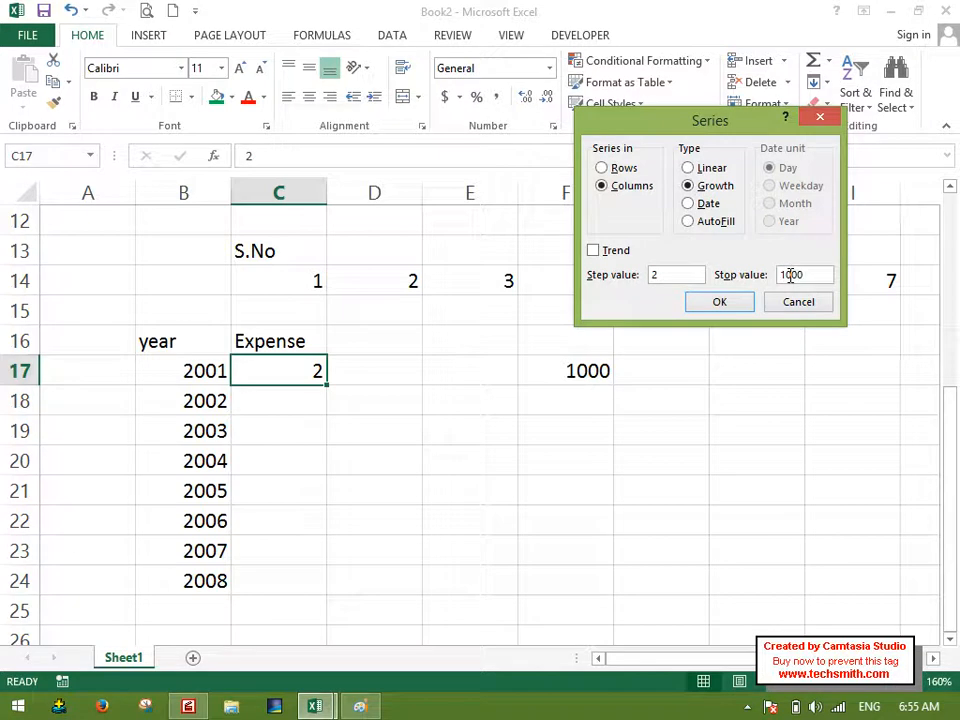
click(744, 301)
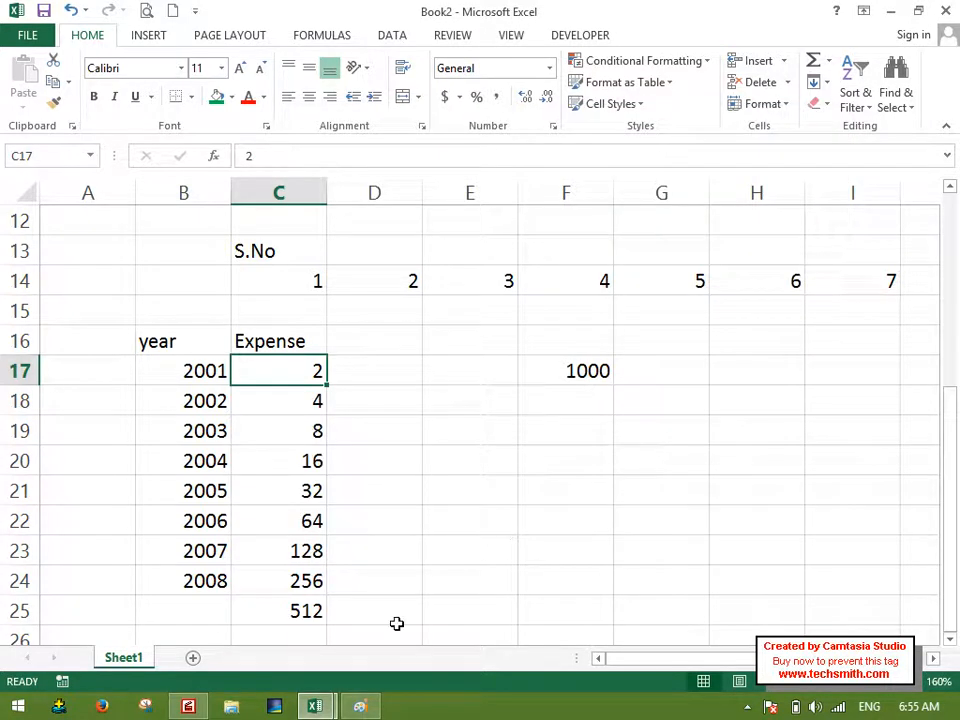
Enter the year 2009 in cell B25.
click(195, 603)
text(2009)
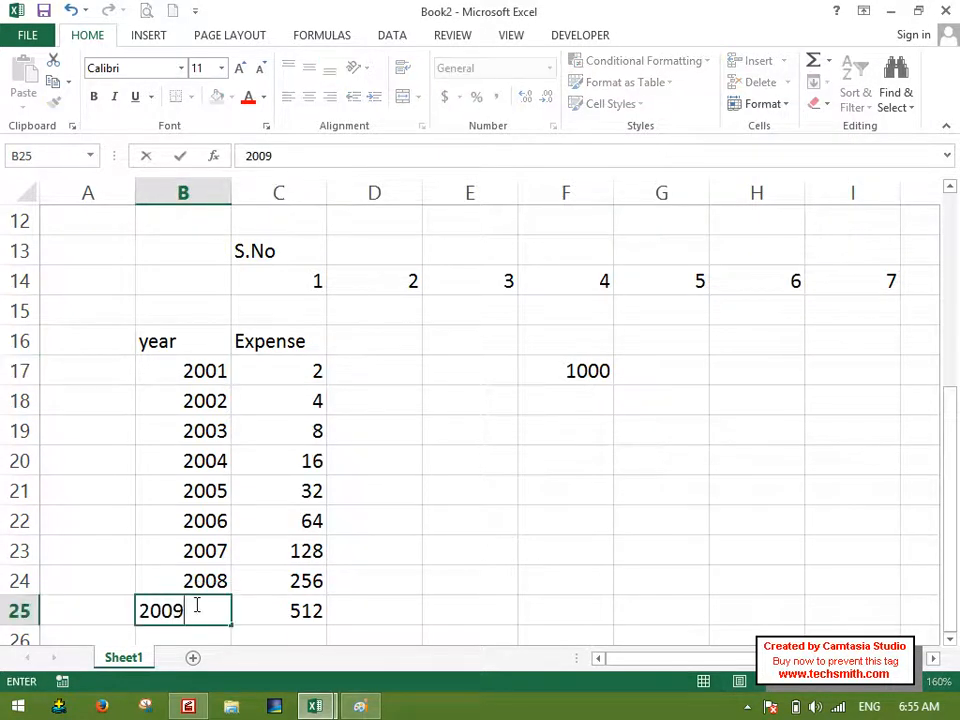
key(Right)
Examine how the expenses grow from year to year in C17:C25 and compare them with the limit in F17.
key(Up)
key(Right)
key(Left)
key(Down)
key(Right)
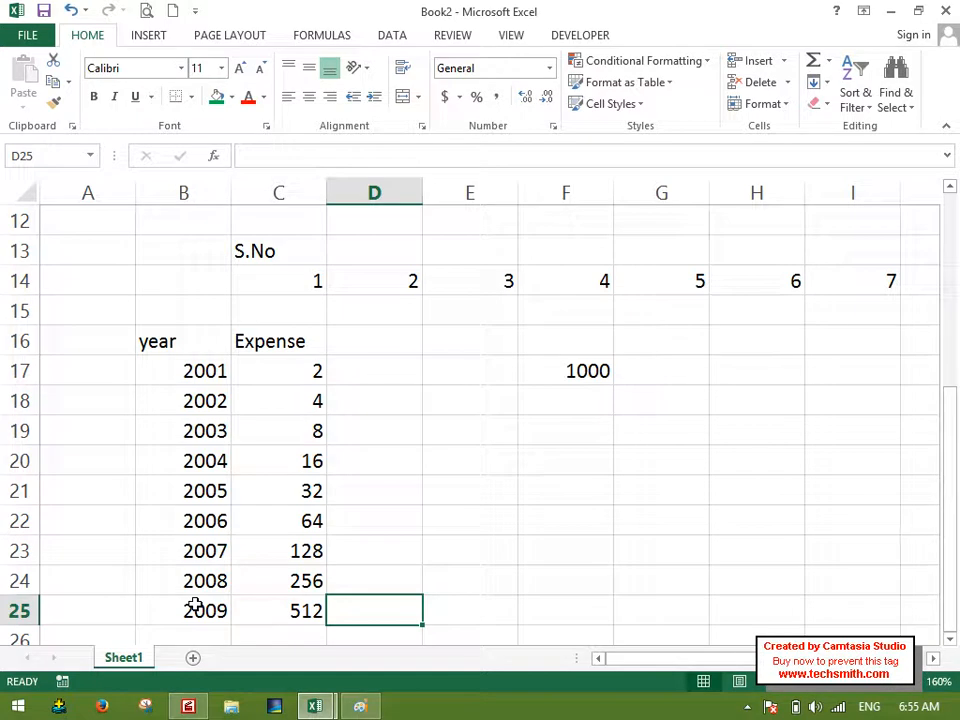
click(293, 369)
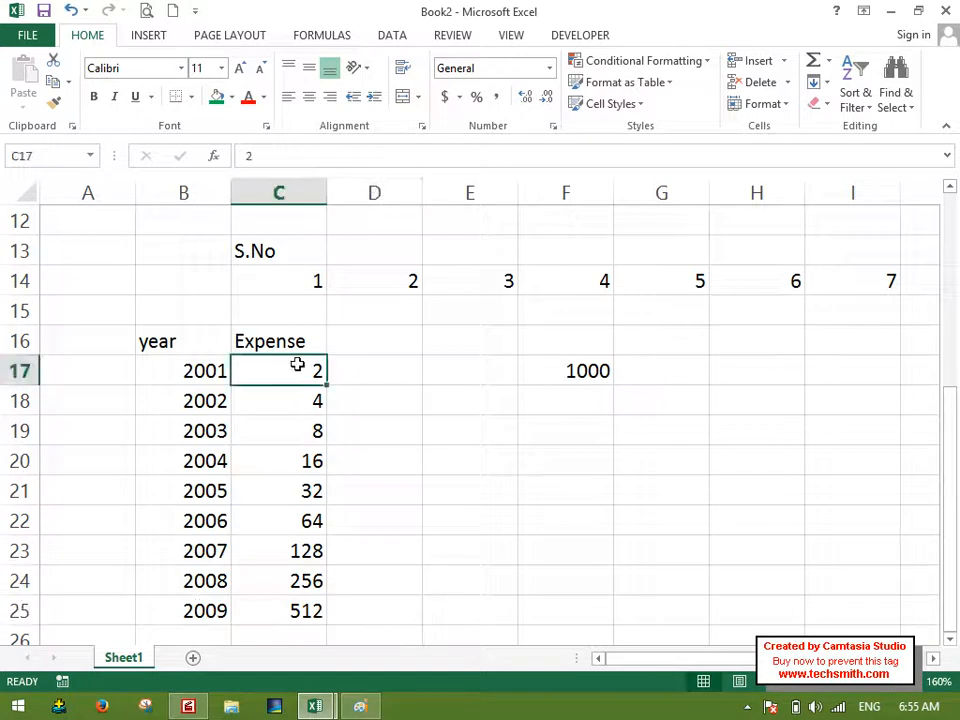
click(293, 398)
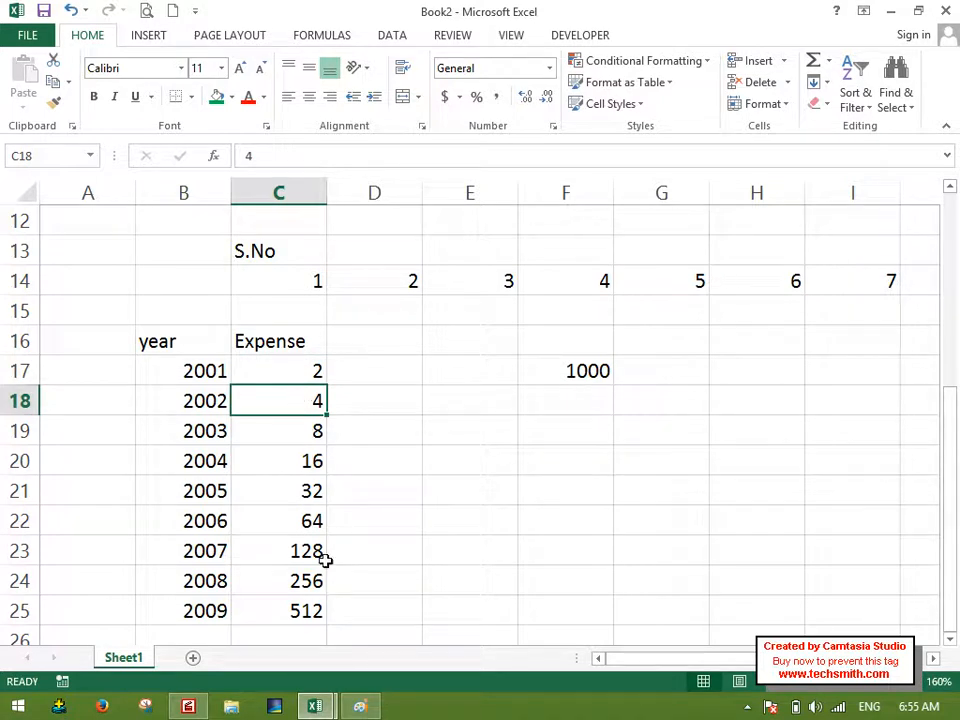
click(268, 611)
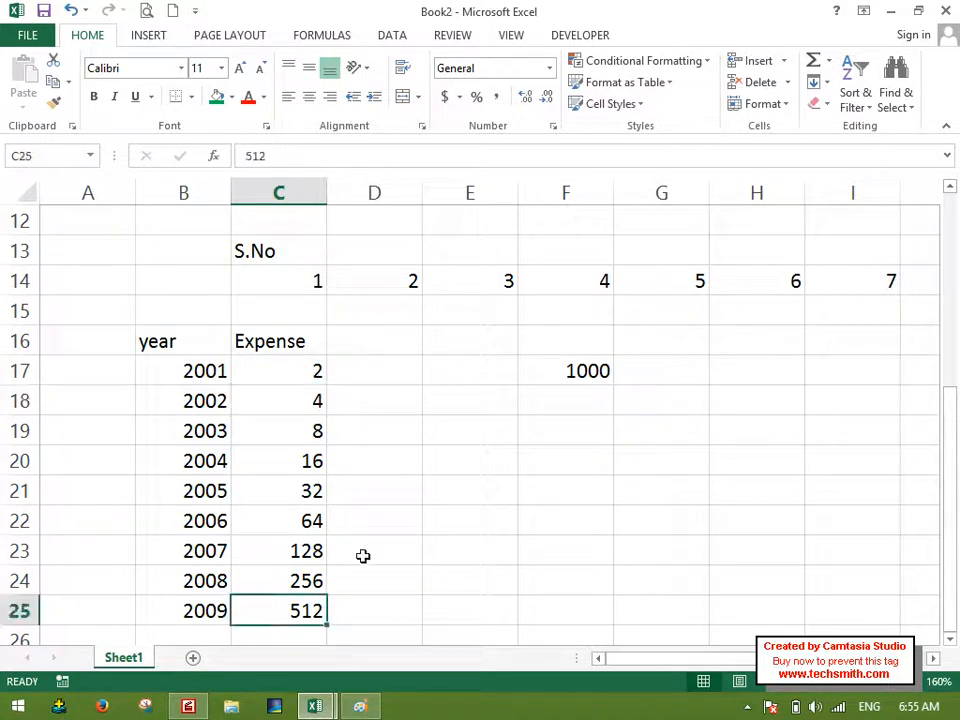
drag(224, 606, 296, 600)
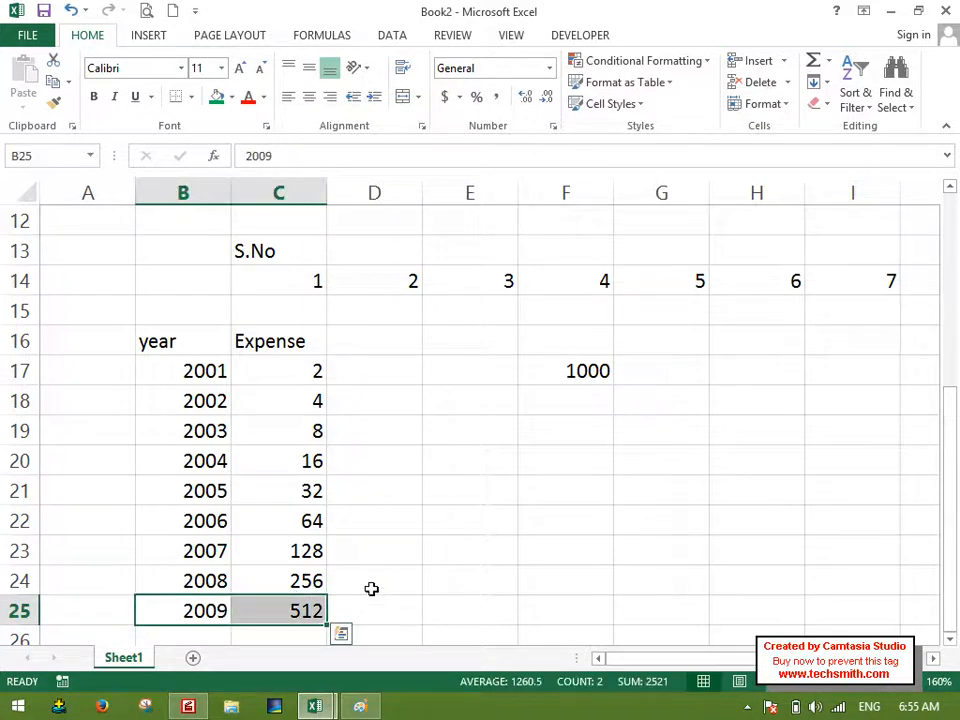
click(302, 607)
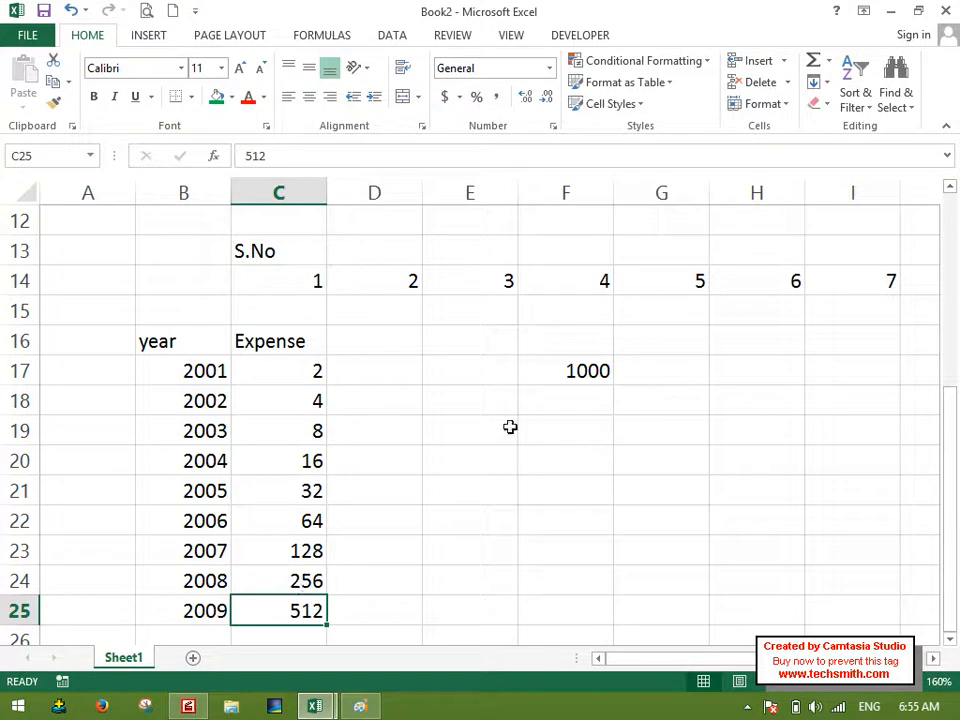
click(568, 370)
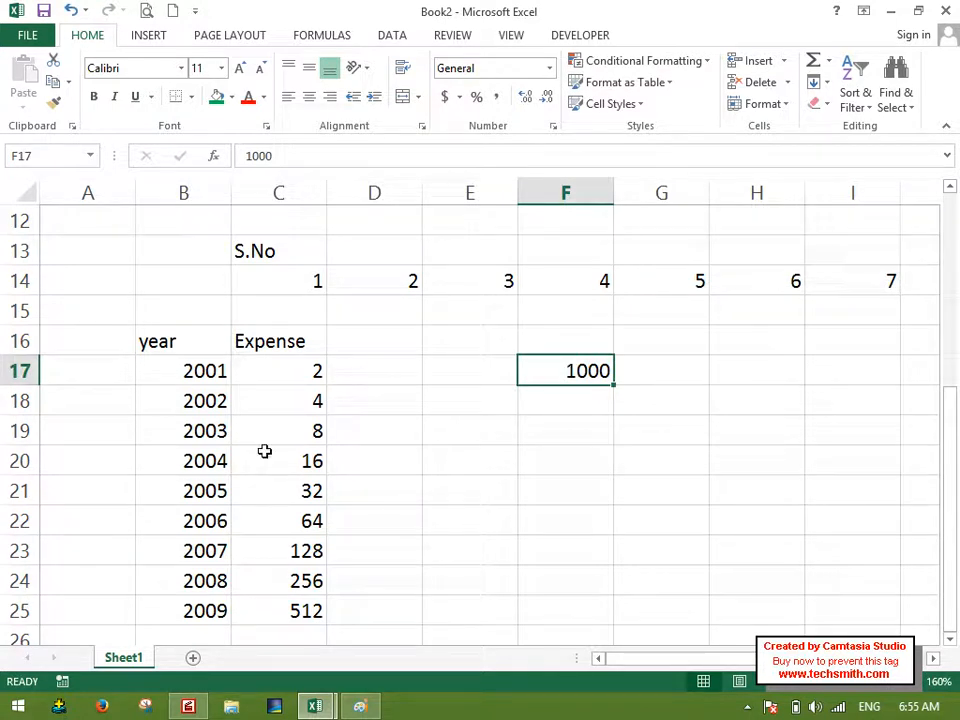
Enter 2010=? in cell B26 below the last year.
click(196, 638)
text(2010=?)
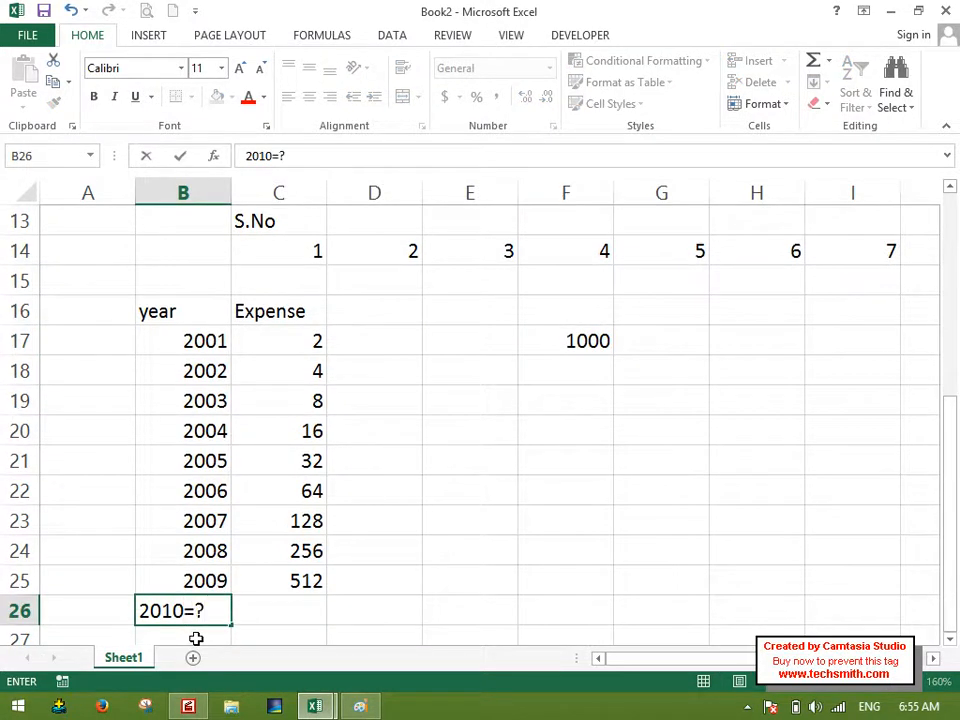
key(Tab)
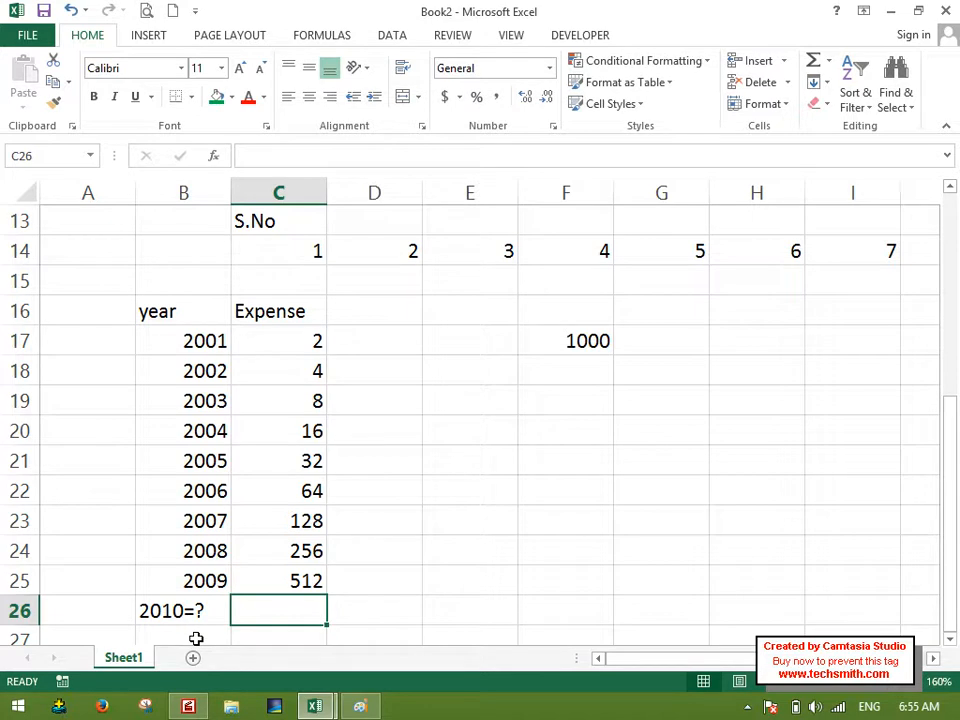
Calculate the next expense in C26 with the formula =C25*2.
text(=)
key(Up)
text(*2)
key(Return)
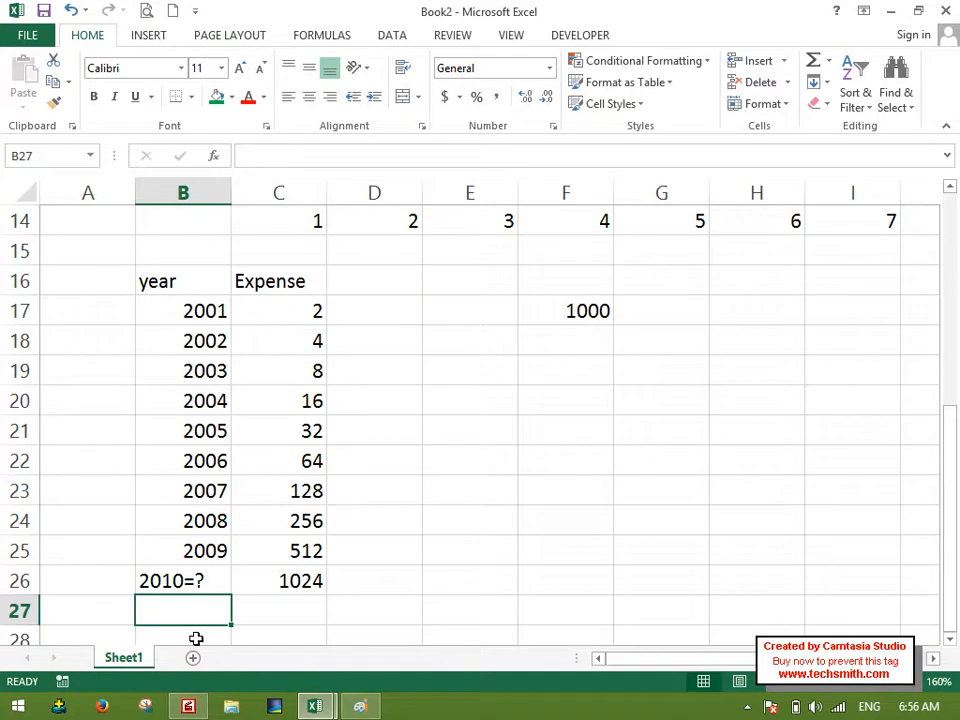
Replace the formula in C26 with the text =?
key(Up)
key(Right)
text('=?)
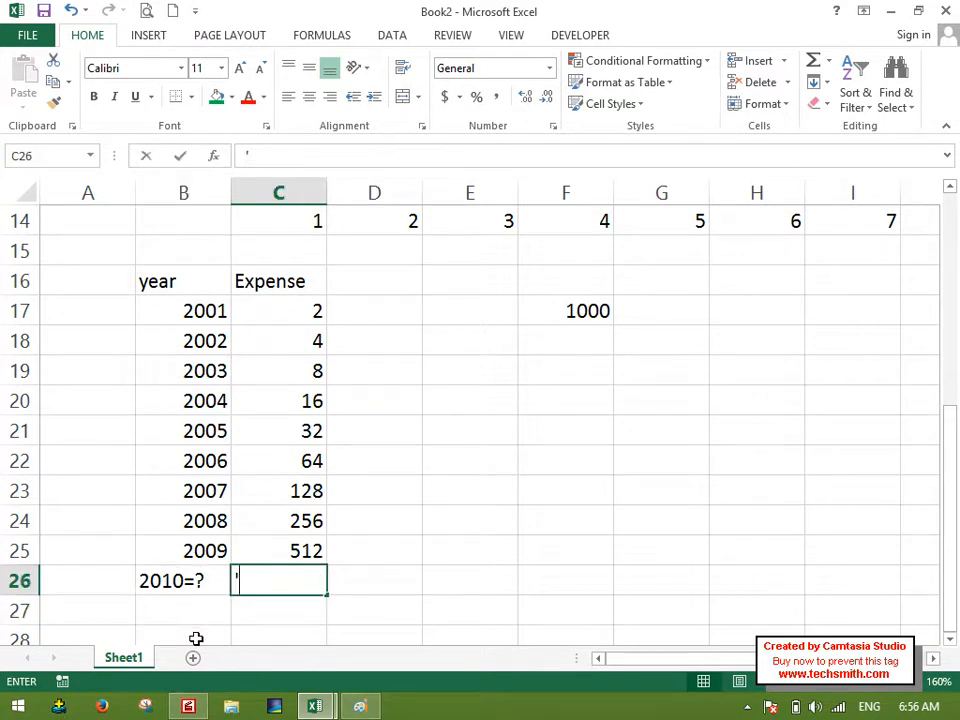
key(Return)
Add the heading Graph in D16 beside the Expense heading.
key(Right)
key(Up)
key(Up)
key(Up)
key(Up)
key(Up)
key(Up)
key(Up)
key(Up)
key(Up)
key(Up)
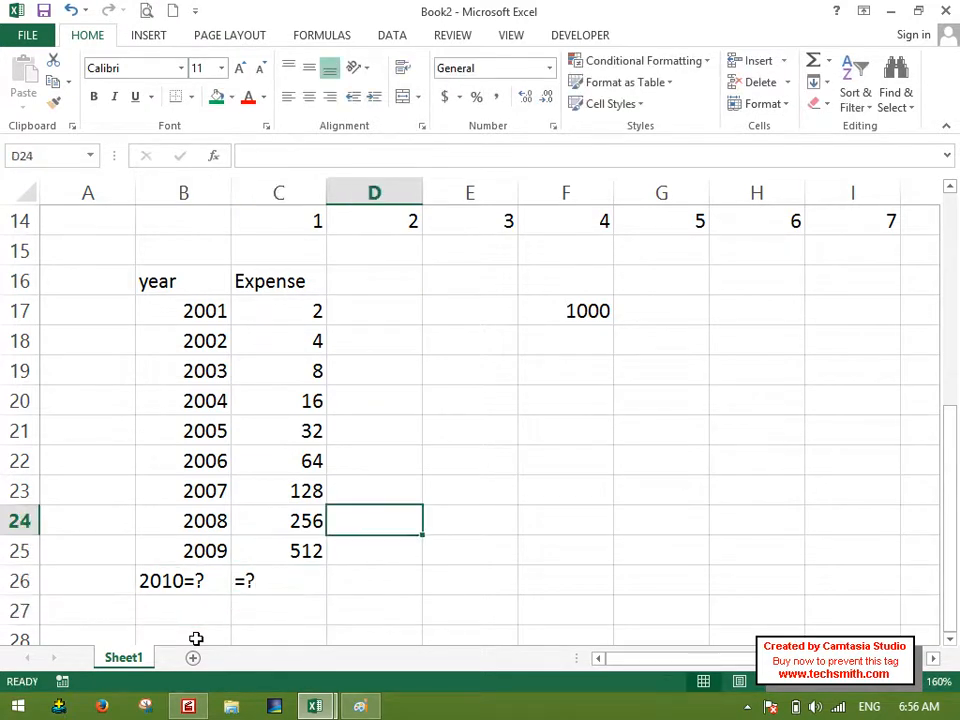
key(Up)
text(Grpah)
key(Return)
key(Up)
text(Graph)
key(Return)
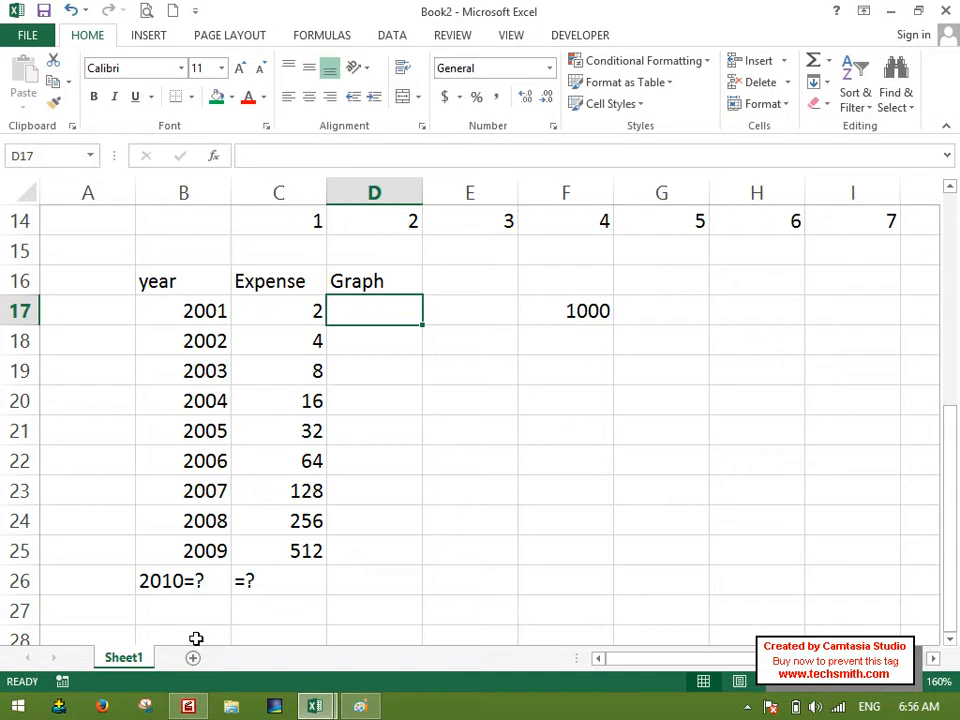
Enter the formula =REPT("l",C17) in D17 to draw an in-cell bar for the 2001 expense.
text(=rept()
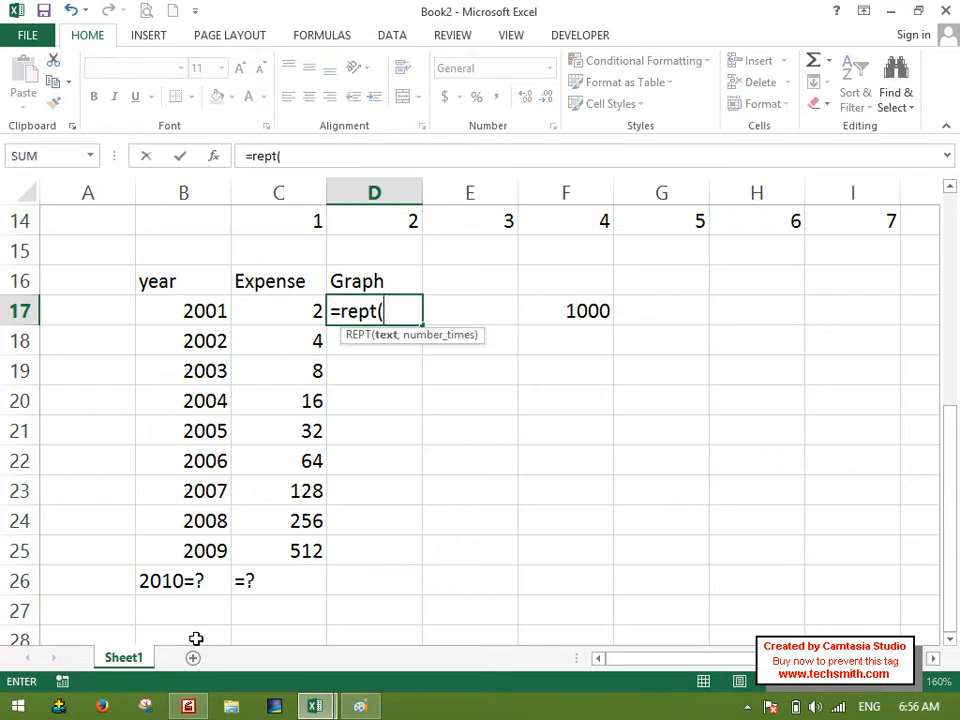
key(Left)
key(BackSpace)
key(BackSpace)
key(BackSpace)
text(,")
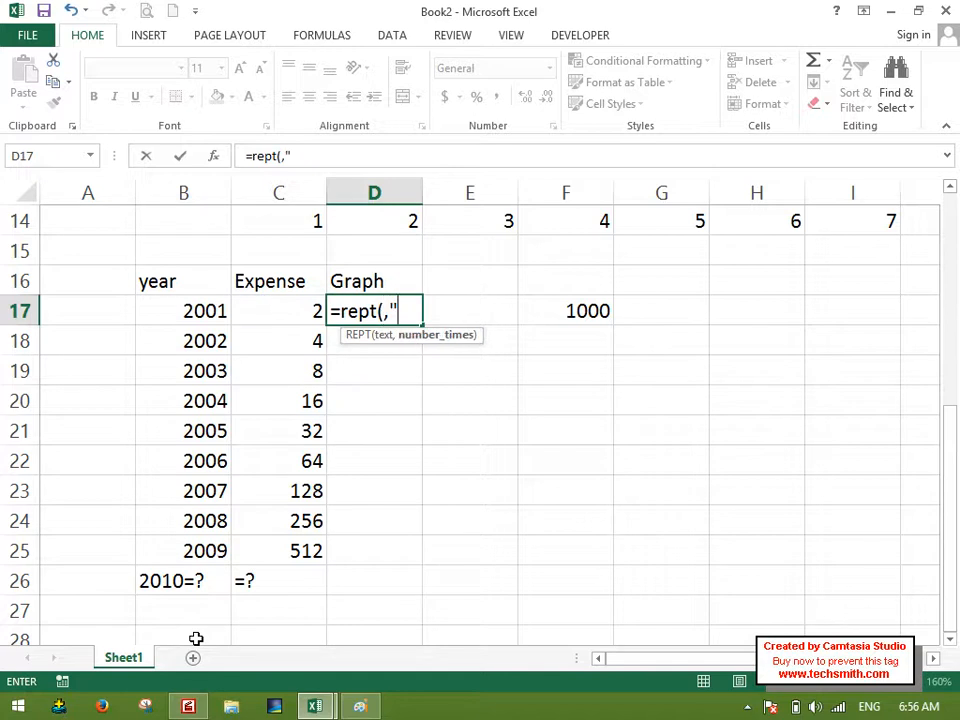
key(BackSpace)
key(BackSpace)
text("|)
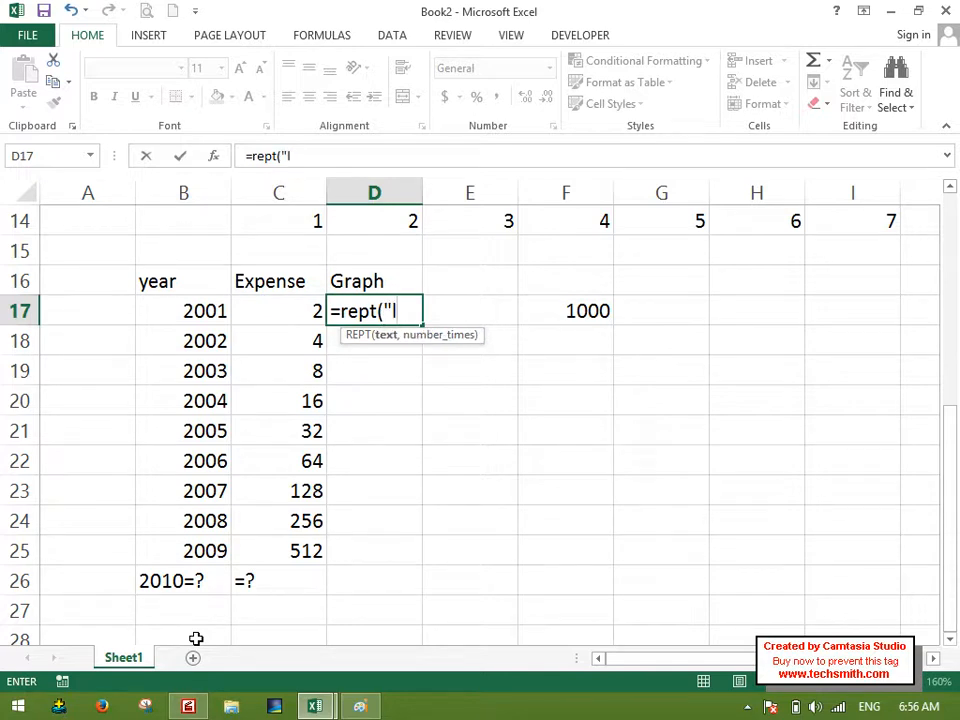
text(",)
key(Left)
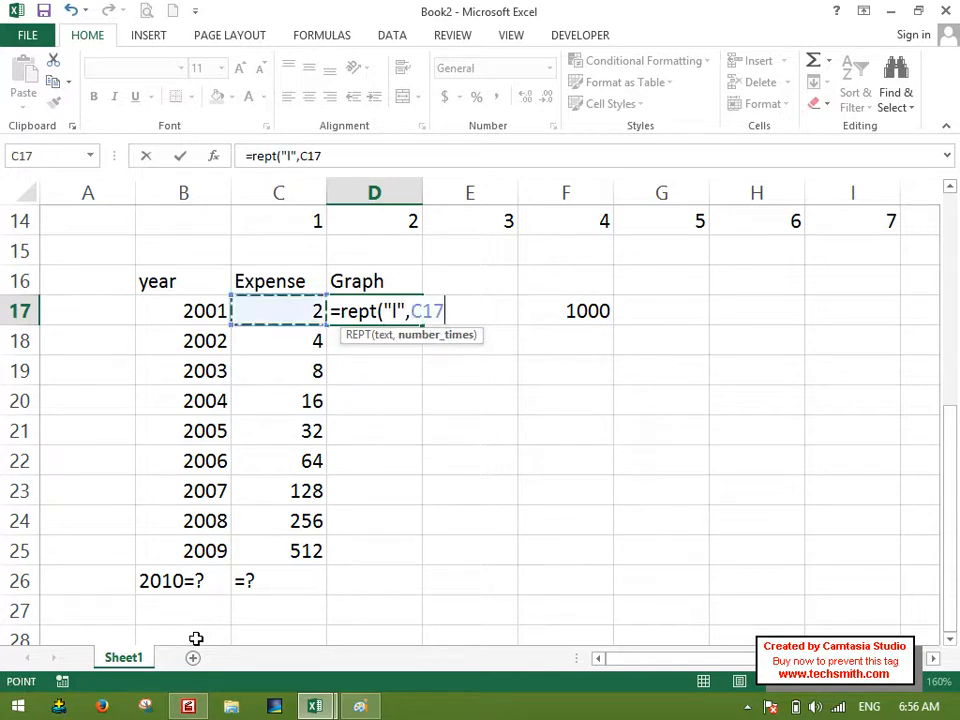
key(Return)
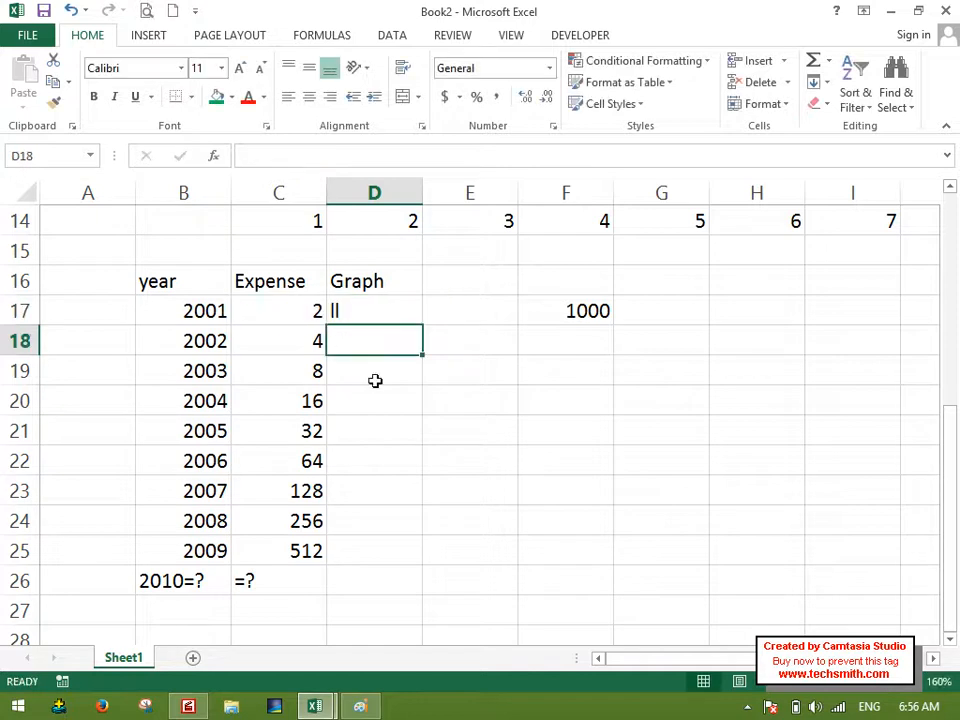
Fill the REPT formula from D17 down to D25 to graph every year's expense.
click(391, 316)
drag(421, 326, 432, 564)
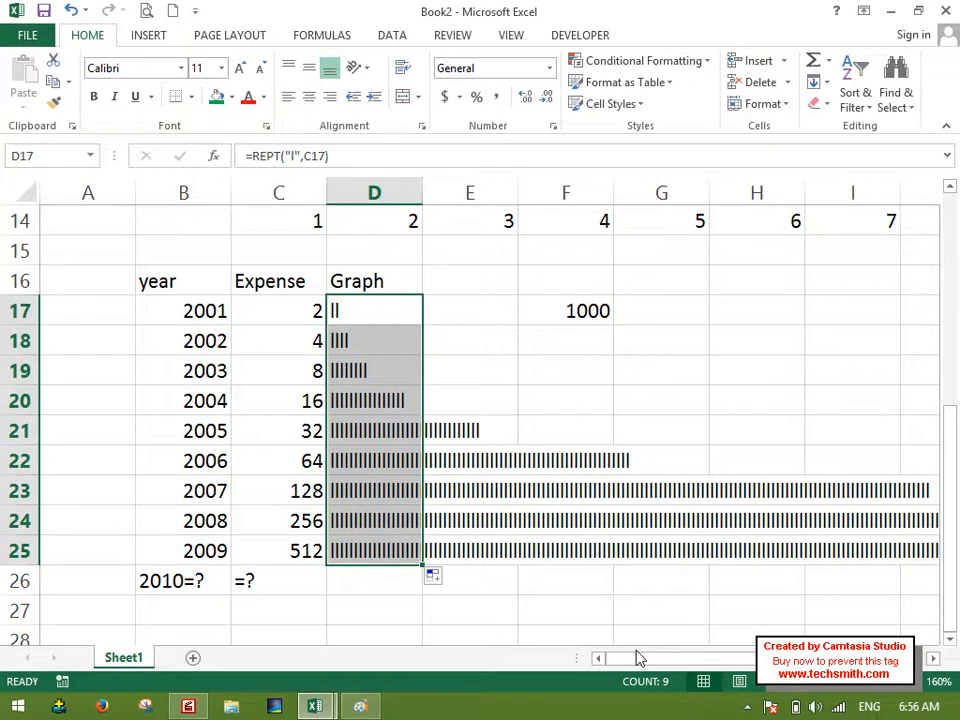
click(630, 401)
drag(384, 319, 818, 550)
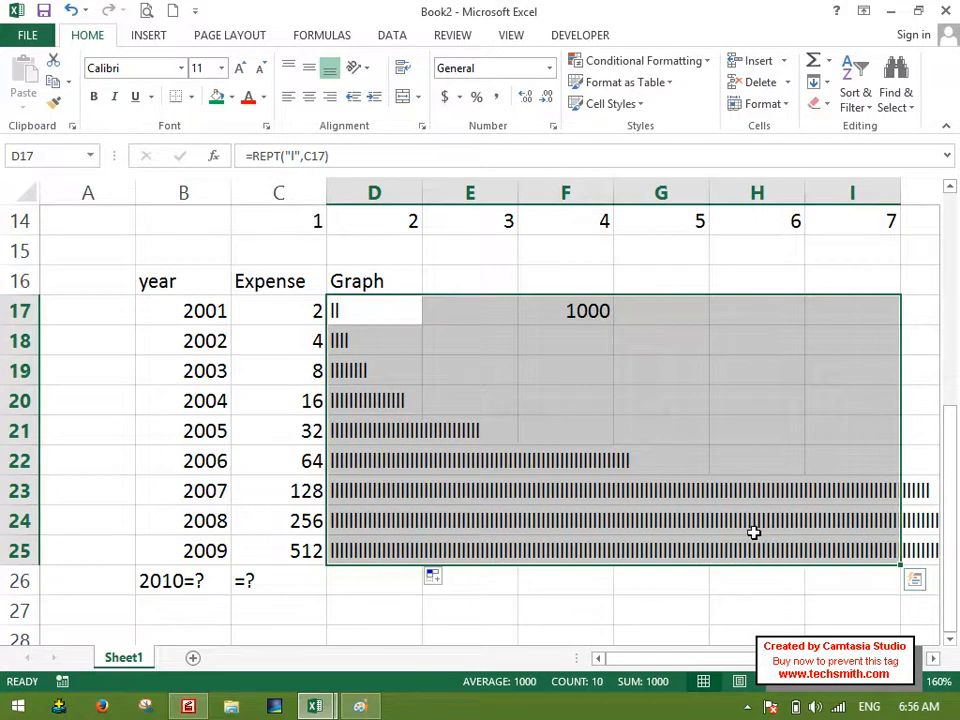
click(543, 435)
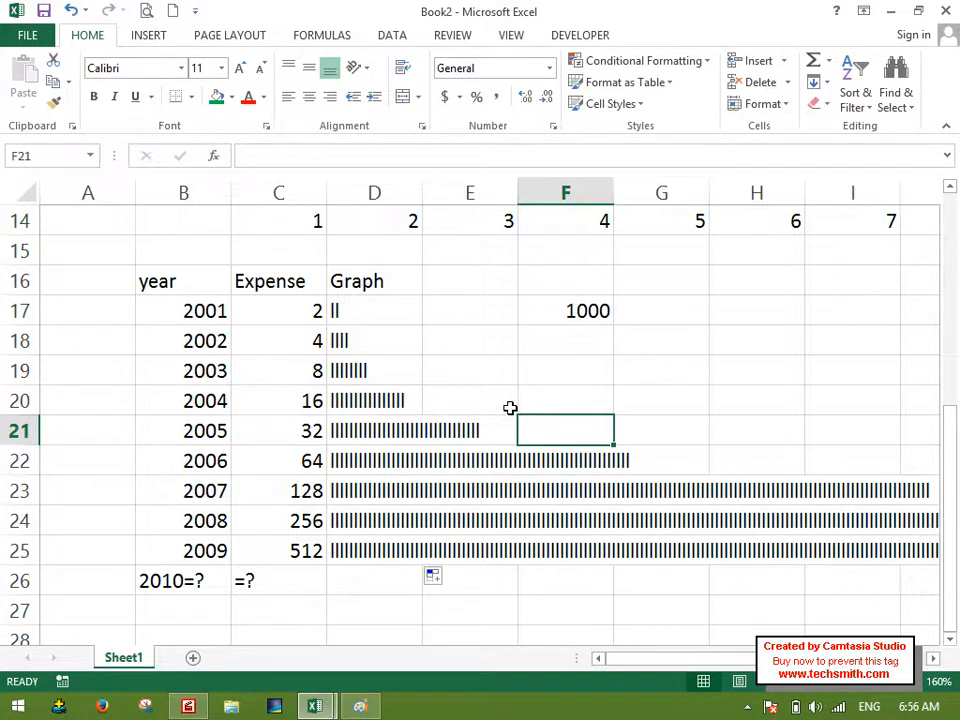
click(306, 304)
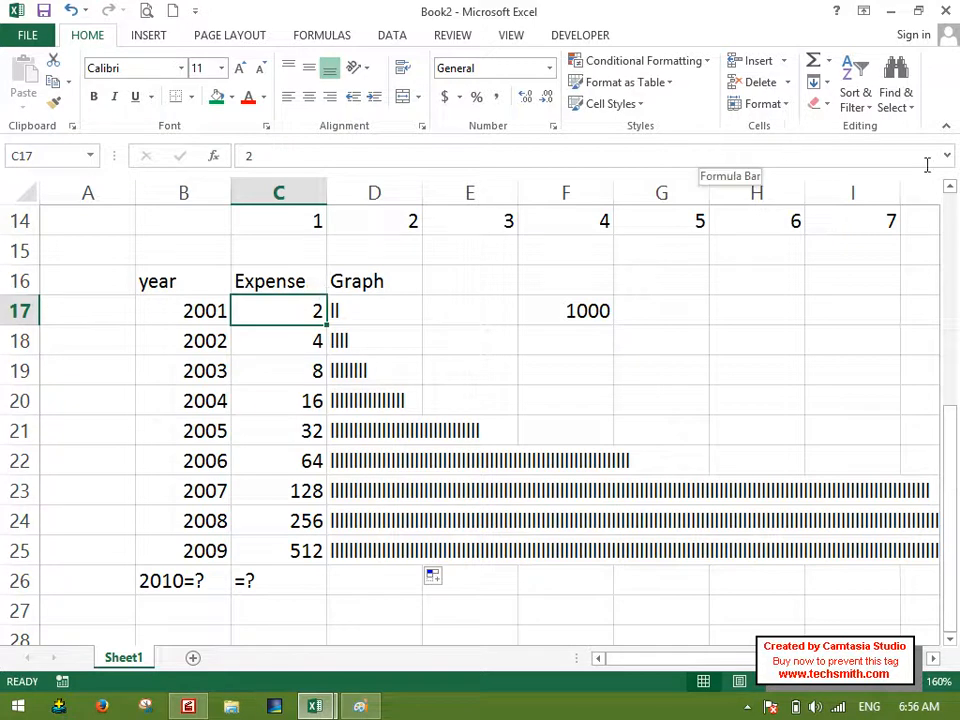
click(826, 82)
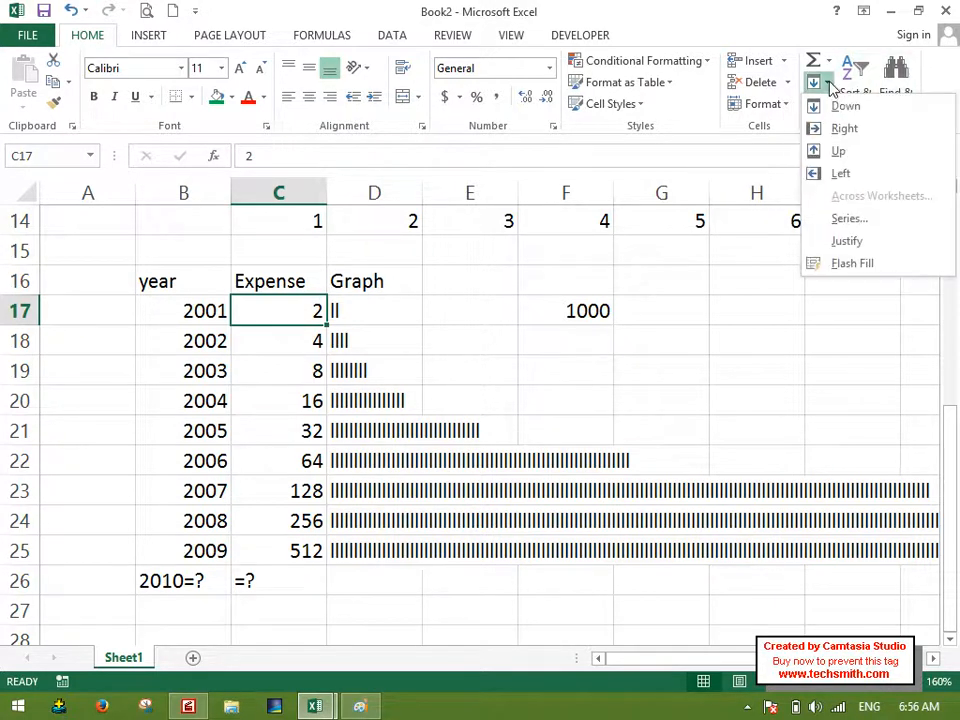
click(876, 217)
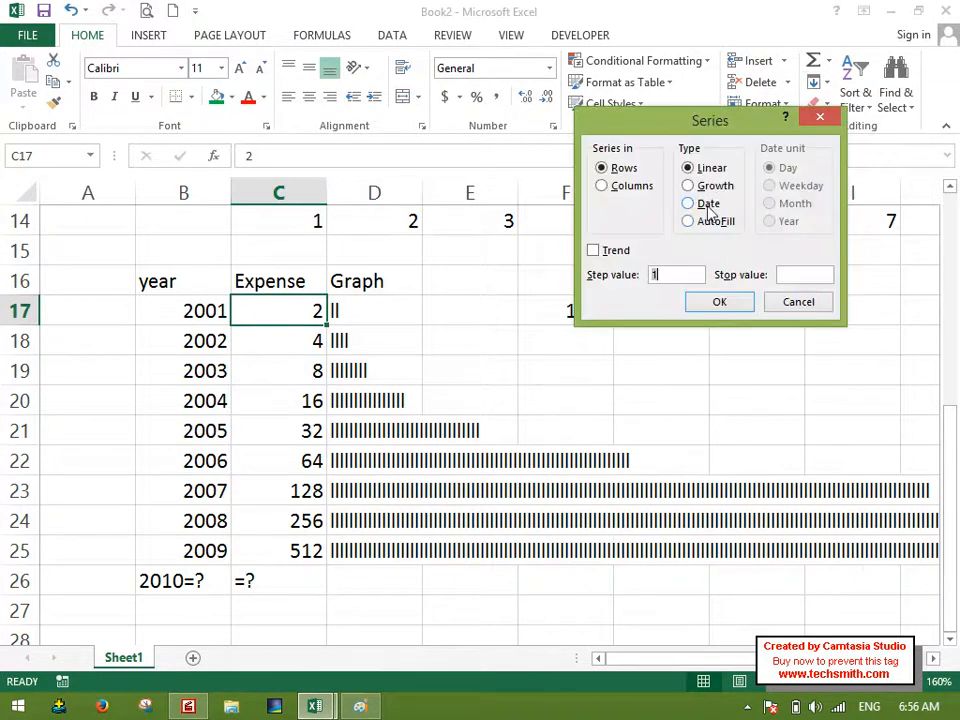
click(796, 301)
Enter the heading Date in D31 and the date 3/14/2016 in D32 below it.
scroll(605, 282, down, 3)
scroll(605, 282, down, 3)
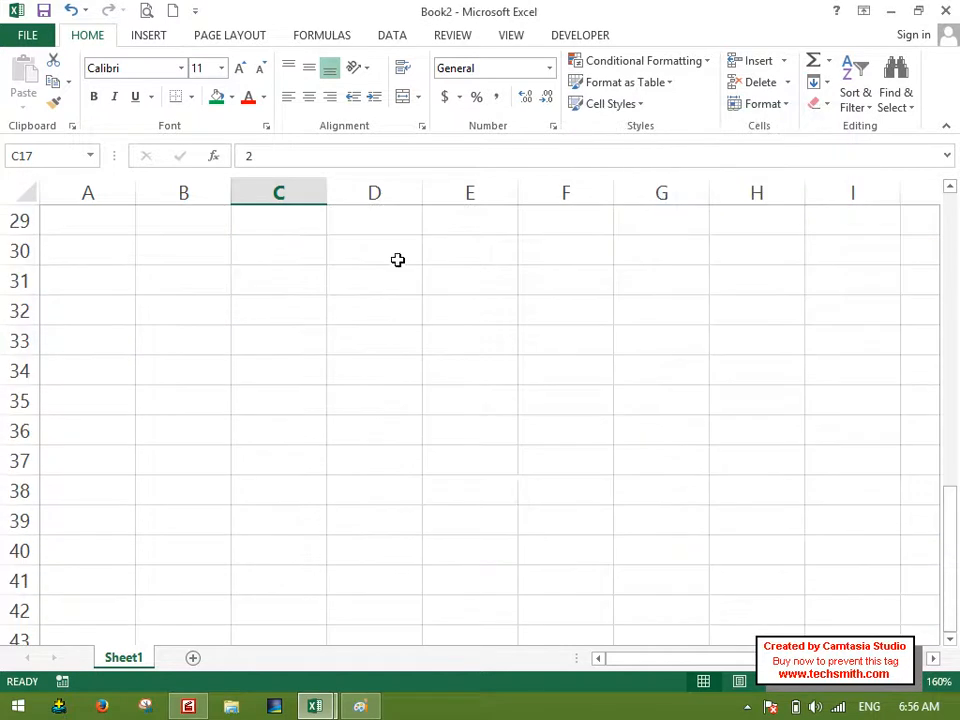
click(394, 252)
click(395, 288)
text(Date)
key(Return)
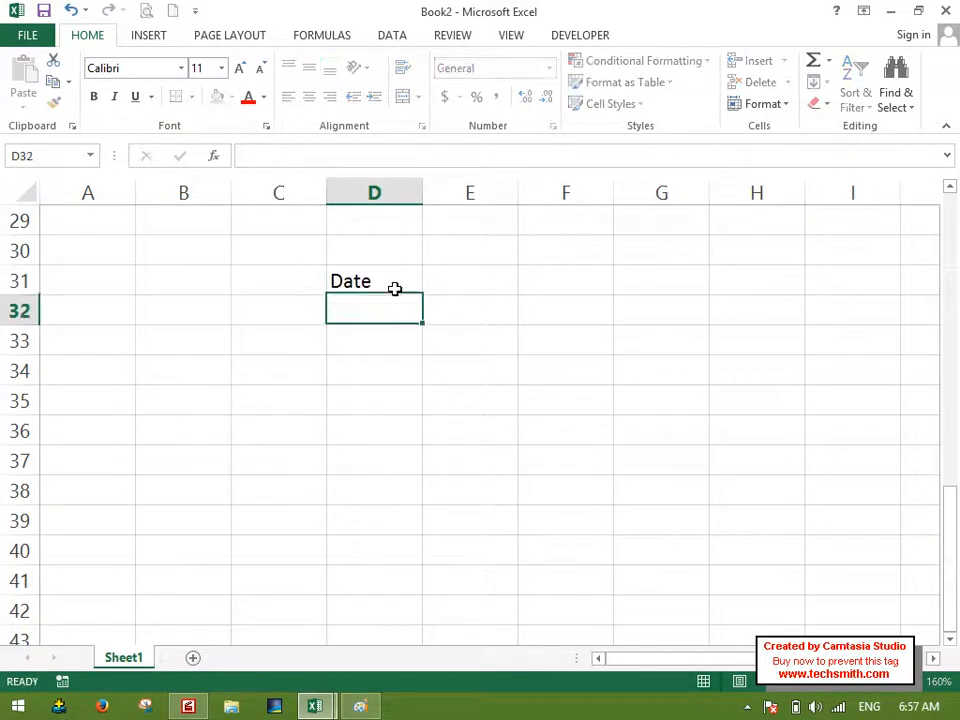
key(Return)
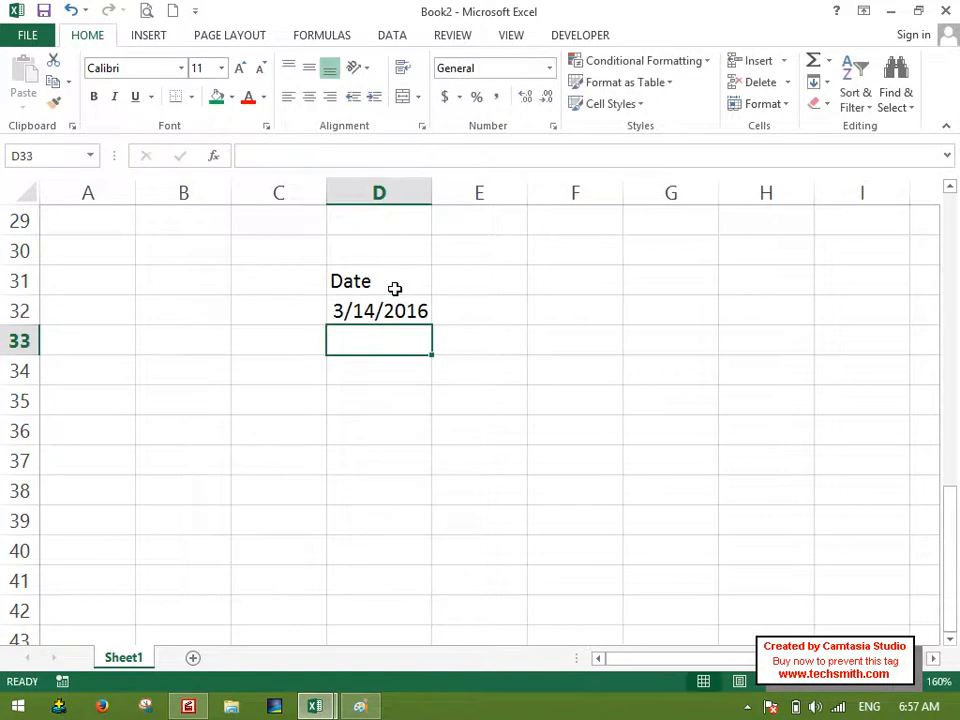
Widen column D and fill D32:D41 with a Date series by Day, using a step value of 1.
click(422, 192)
drag(432, 192, 491, 238)
click(589, 311)
drag(435, 311, 454, 594)
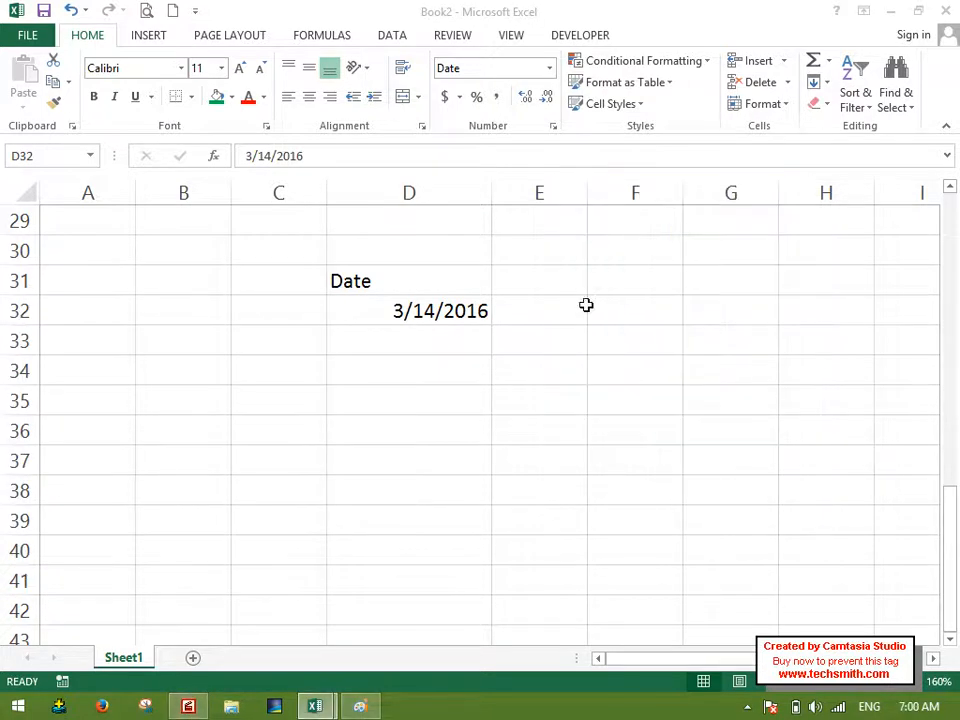
click(818, 82)
click(835, 216)
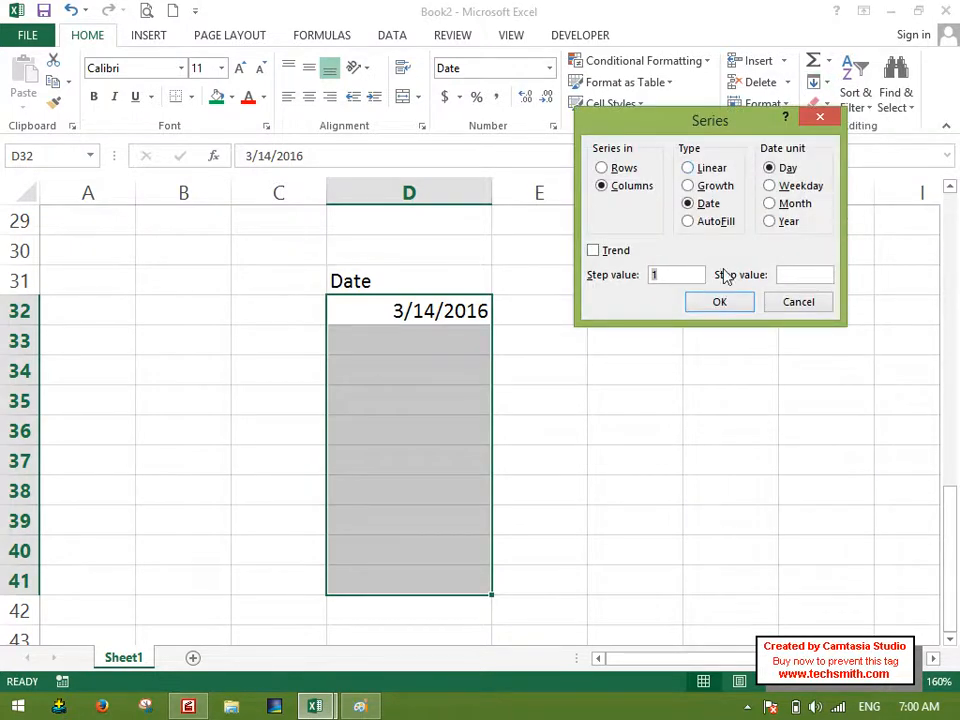
click(707, 301)
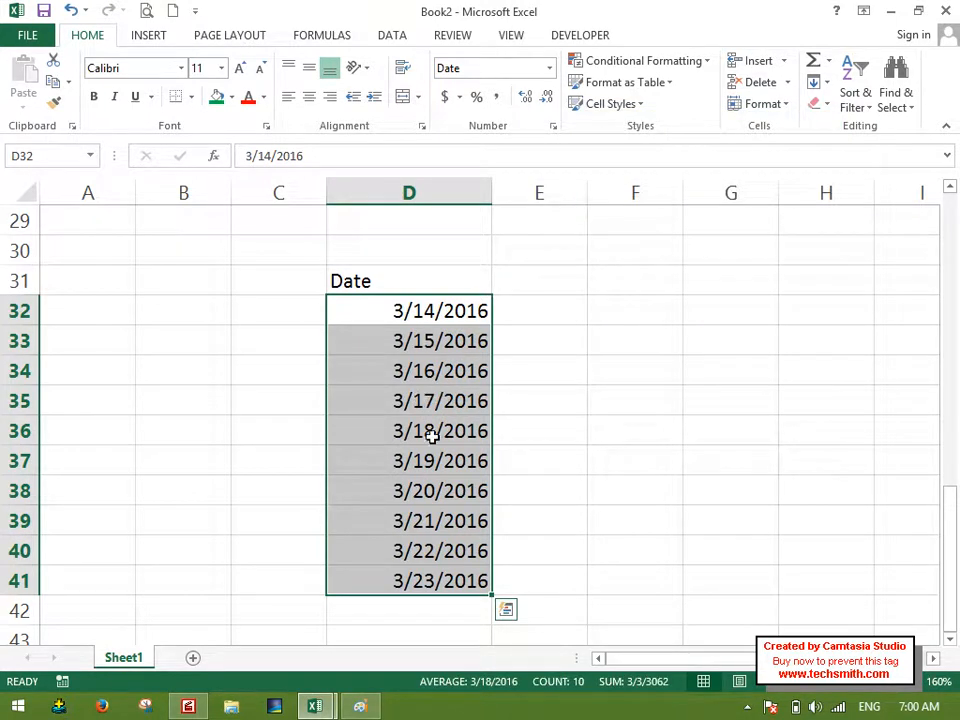
Widen column D further and refill D32:D41 with a Date series by Weekday, step value 1.
drag(490, 198, 544, 244)
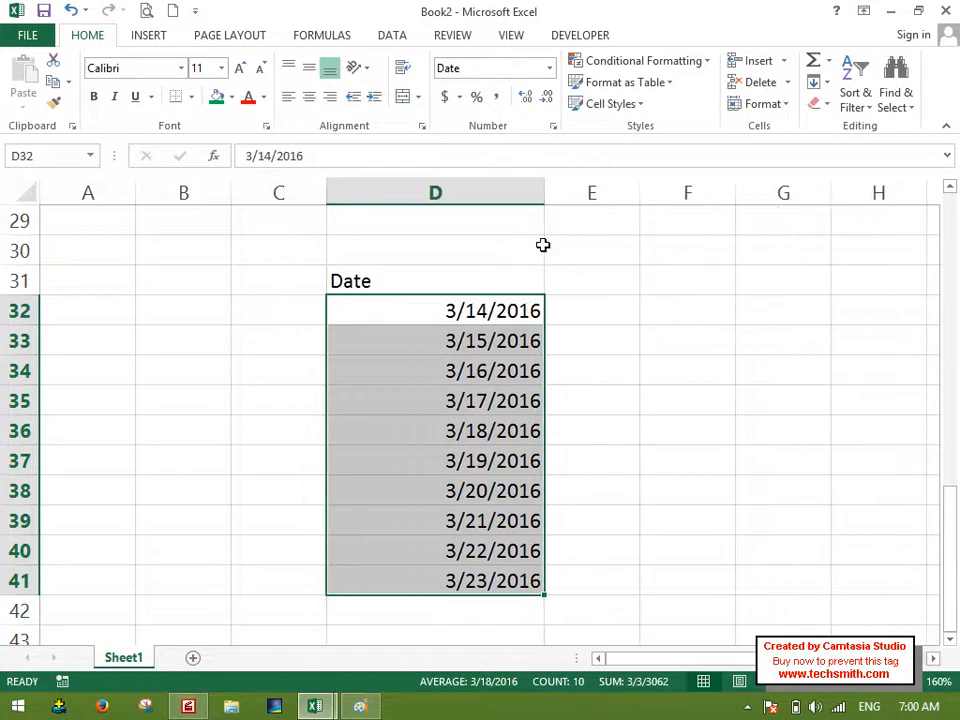
click(816, 82)
click(850, 217)
click(800, 188)
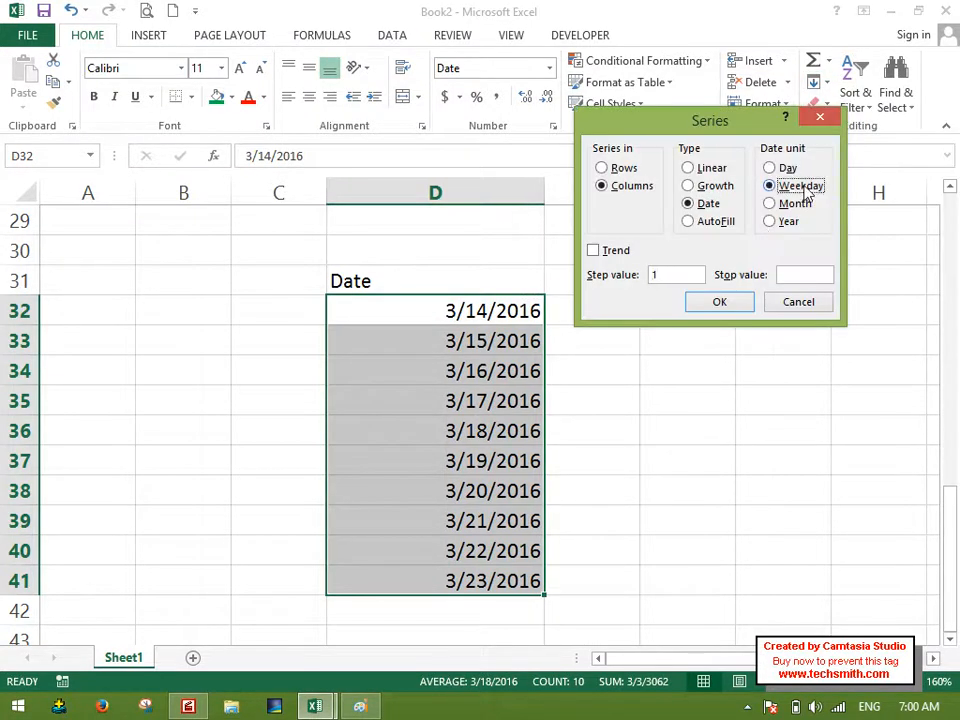
click(718, 300)
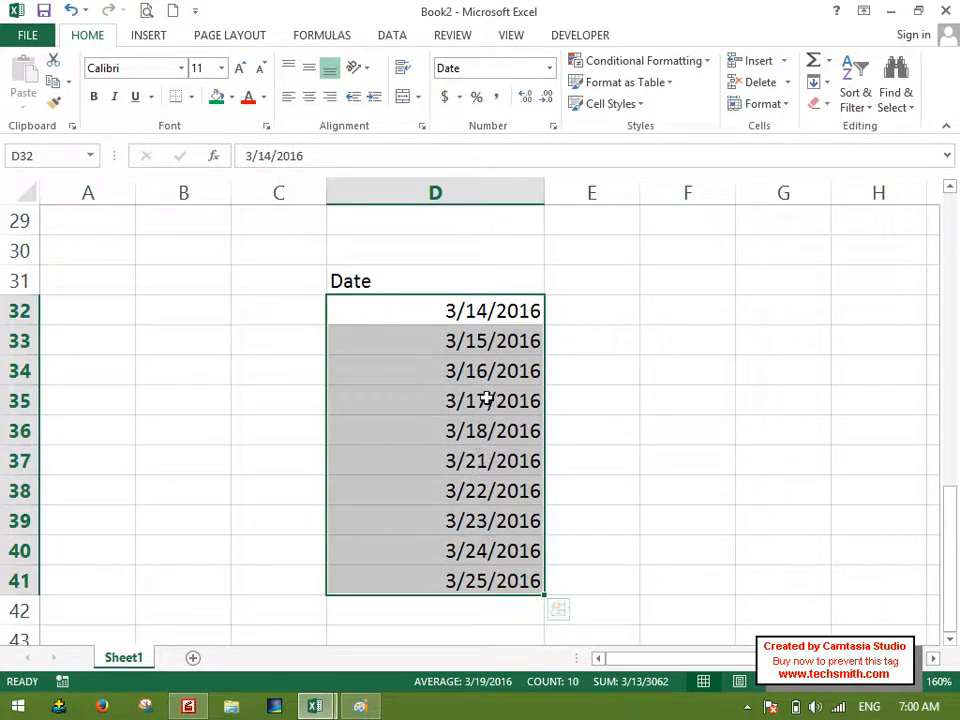
Widen column D for longer text and apply the long date format to D32:D41.
drag(544, 191, 638, 191)
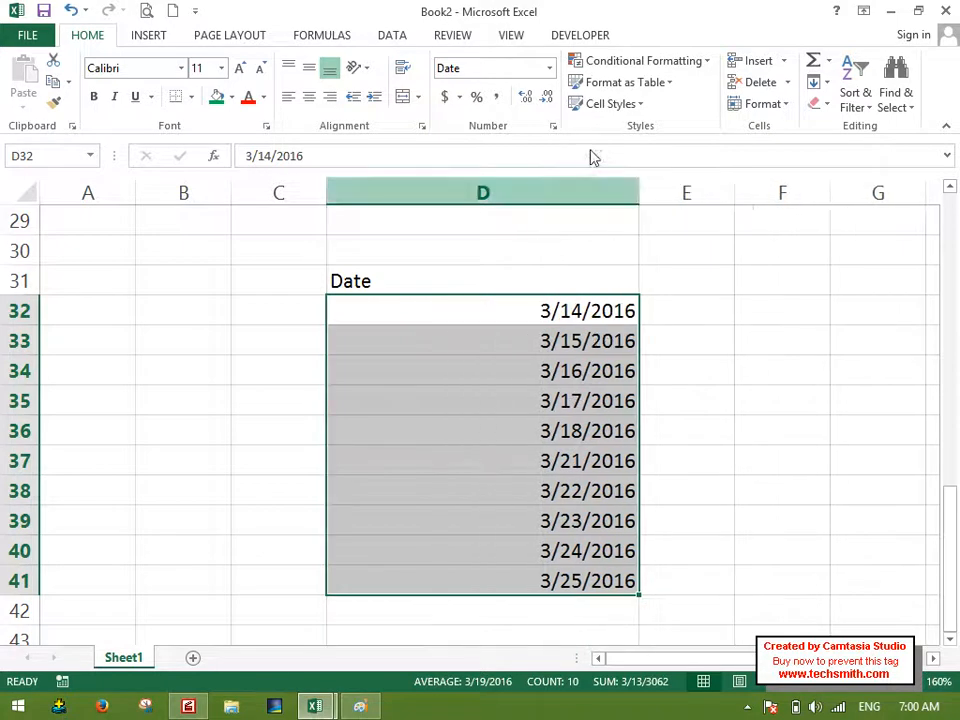
click(549, 67)
click(553, 304)
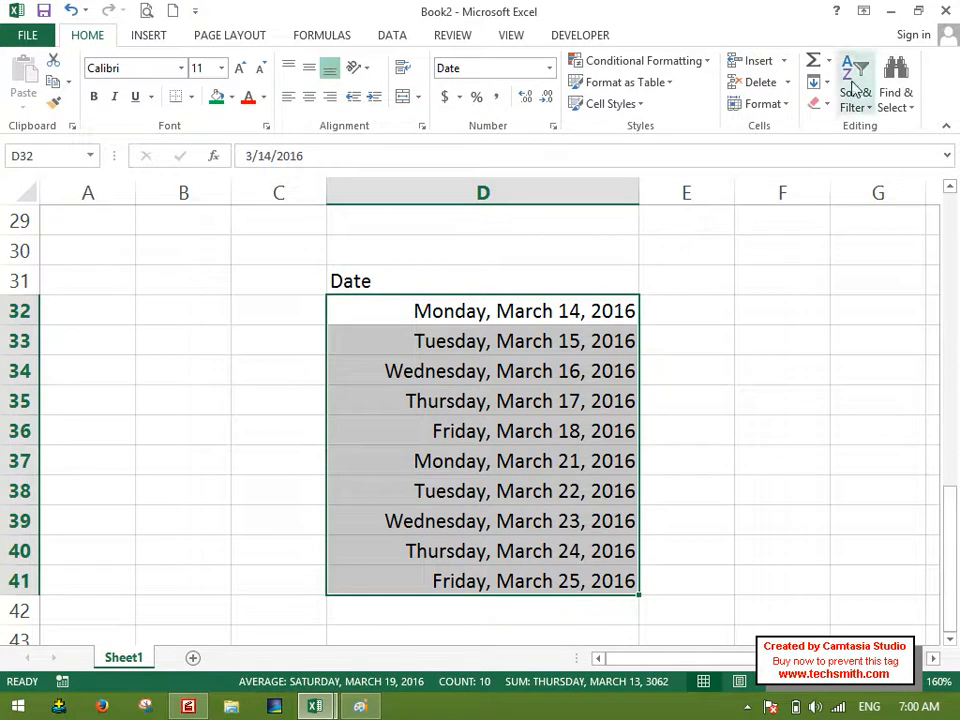
Refill D32:D41 with a Date series by Month, using a step value of 1.
click(816, 83)
click(848, 219)
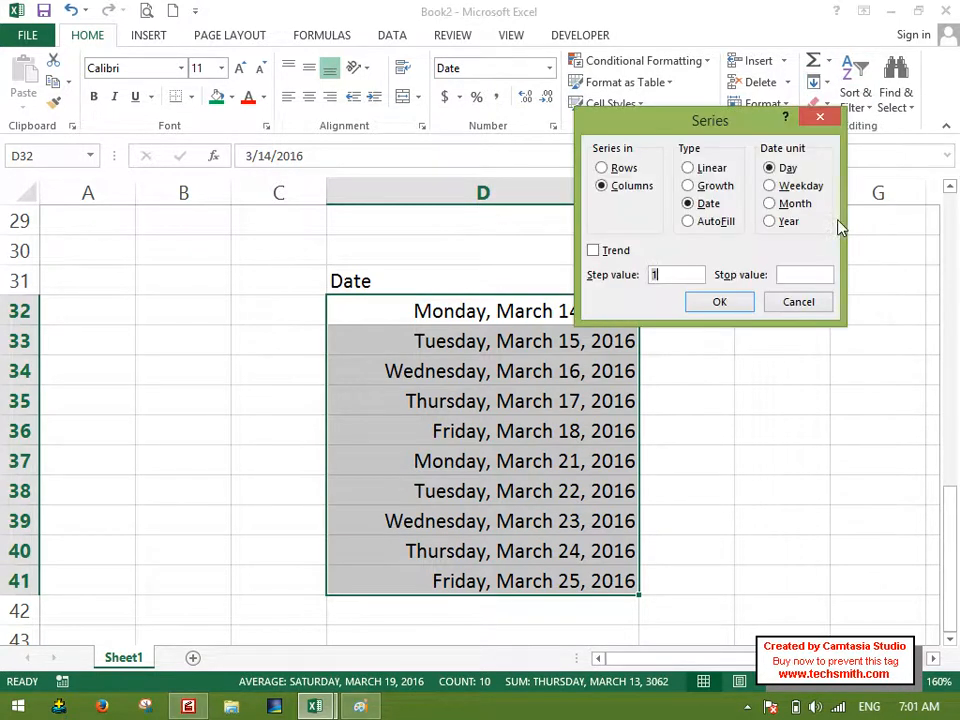
click(800, 208)
click(745, 302)
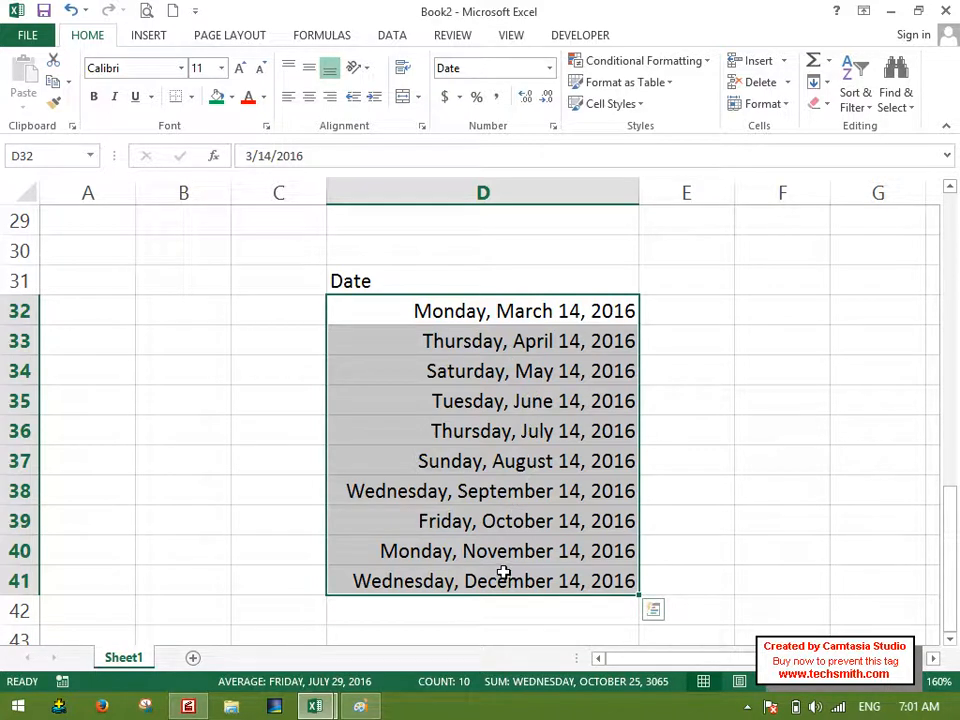
Refill D32:D41 with a Date series by Year, using a step value of 1.
click(814, 82)
click(849, 218)
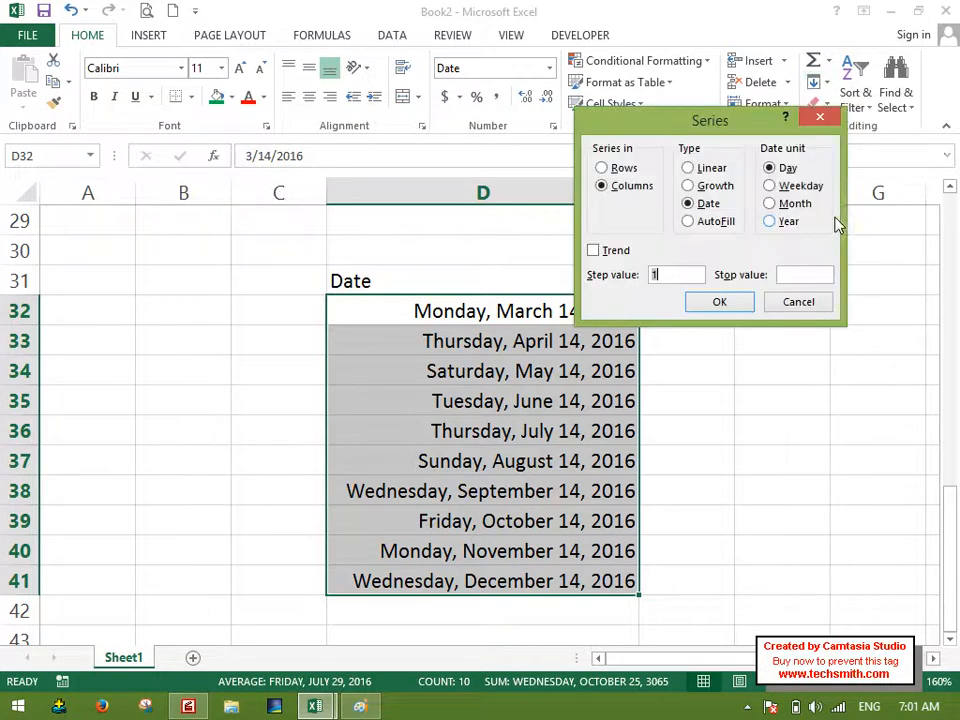
click(785, 224)
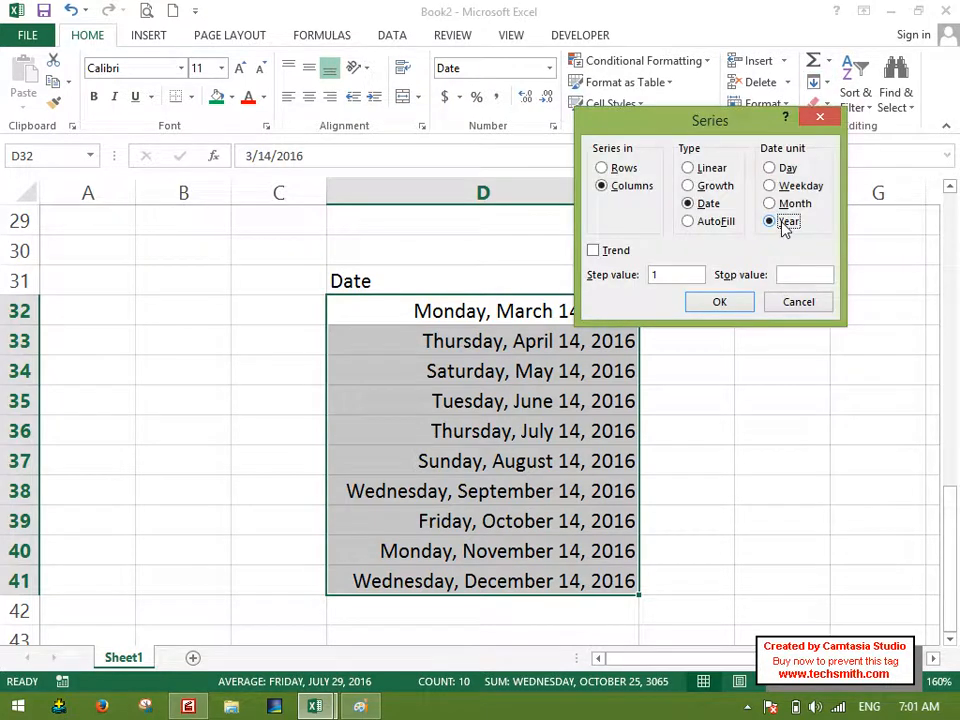
click(728, 302)
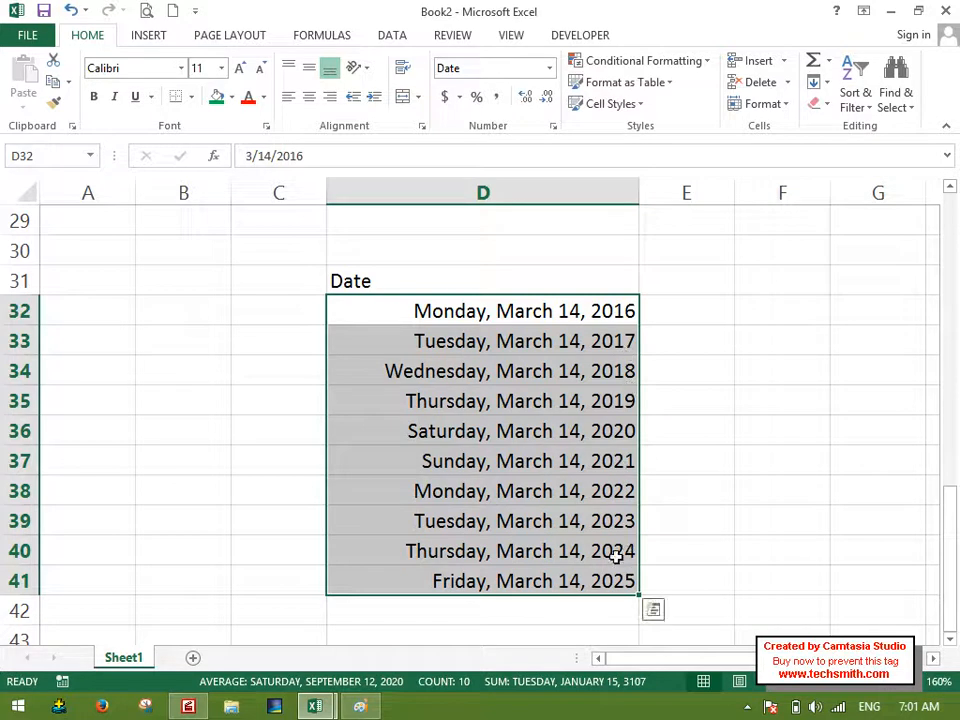
Change the date in D41 to 3/14/2099.
click(570, 563)
double_click(624, 578)
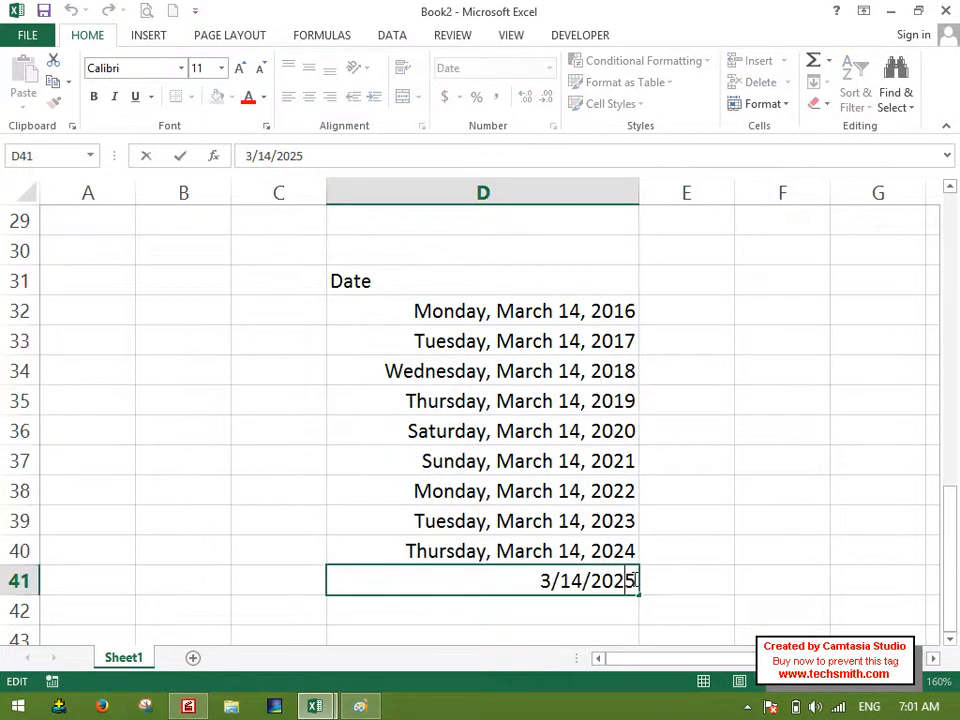
key(BackSpace)
key(BackSpace)
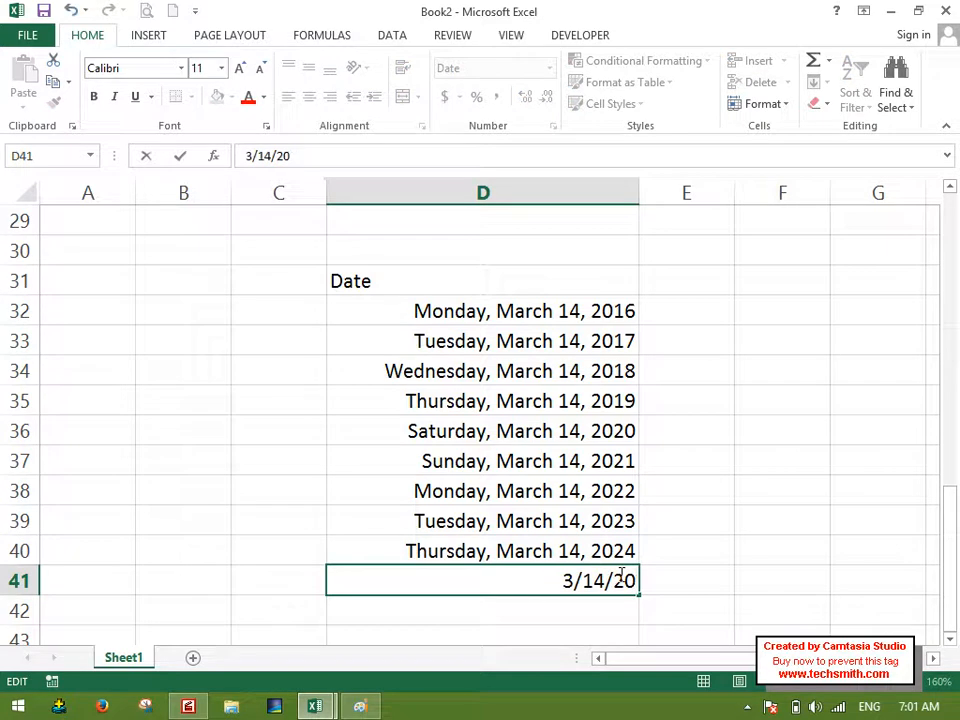
text(99)
key(Return)
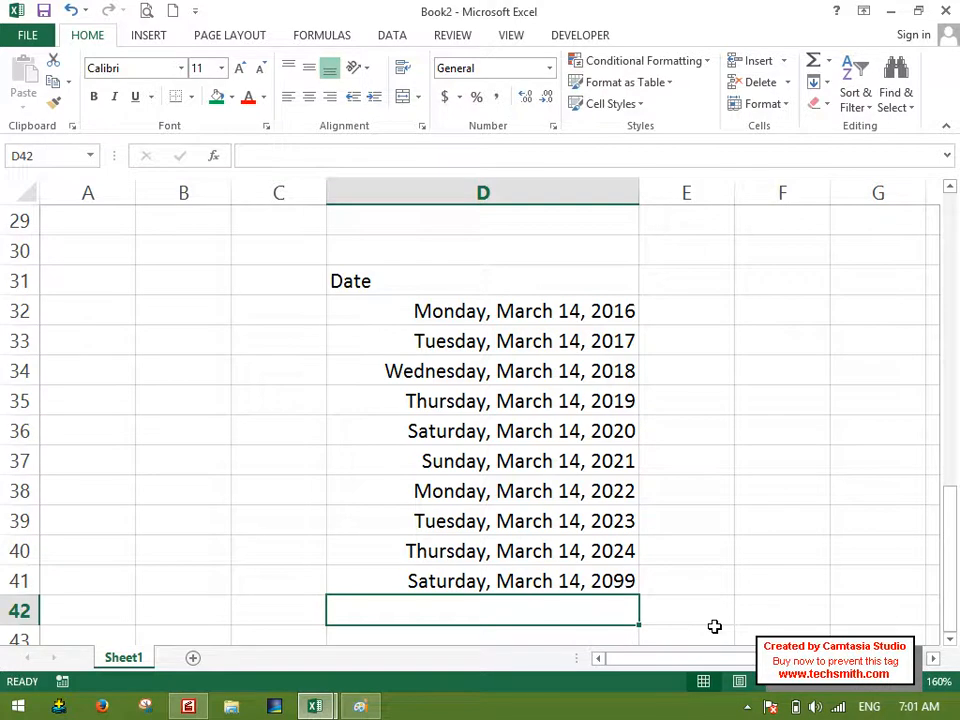
Enter the text "We will not be alive." in D42 below the last date.
text(ew)
key(BackSpace)
key(BackSpace)
text(We wil)
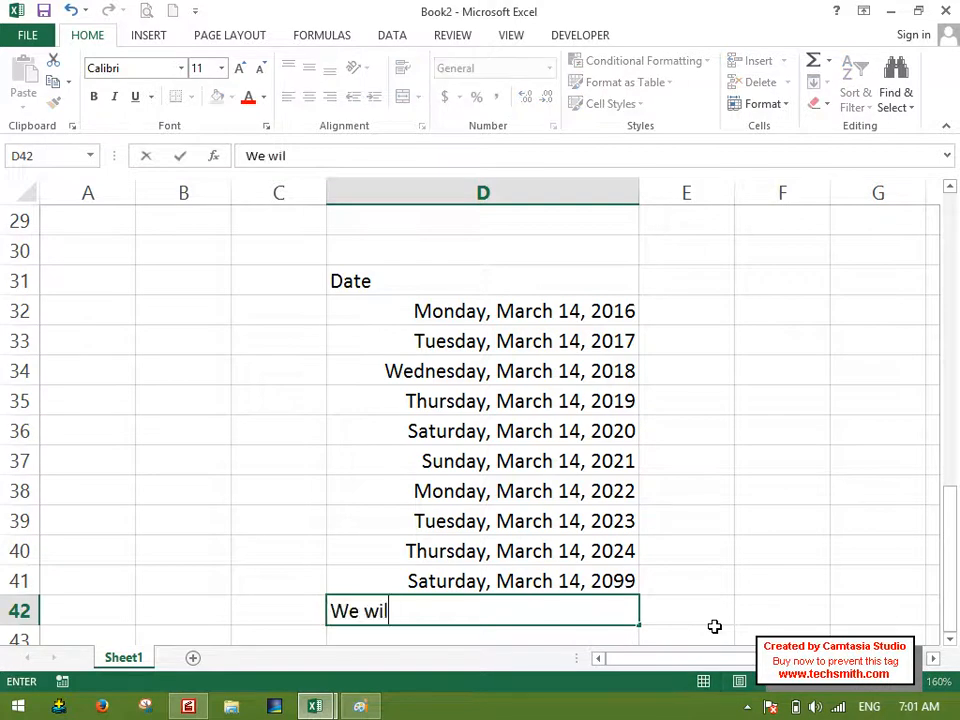
text(l not be alive.)
key(Return)
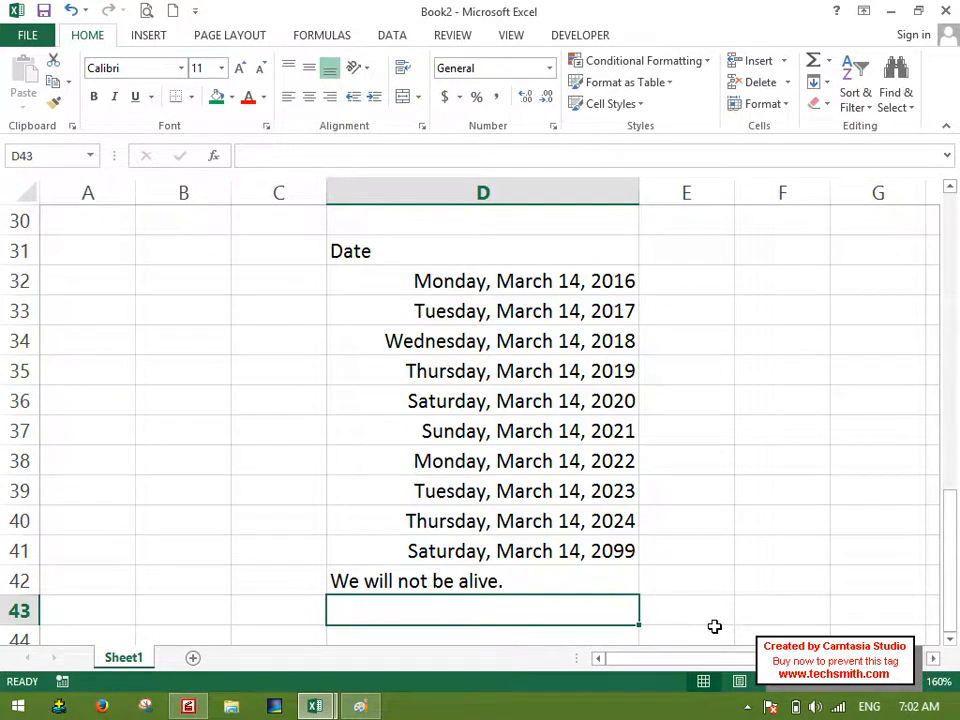
Enter the text "60 Average" in D43.
text(60)
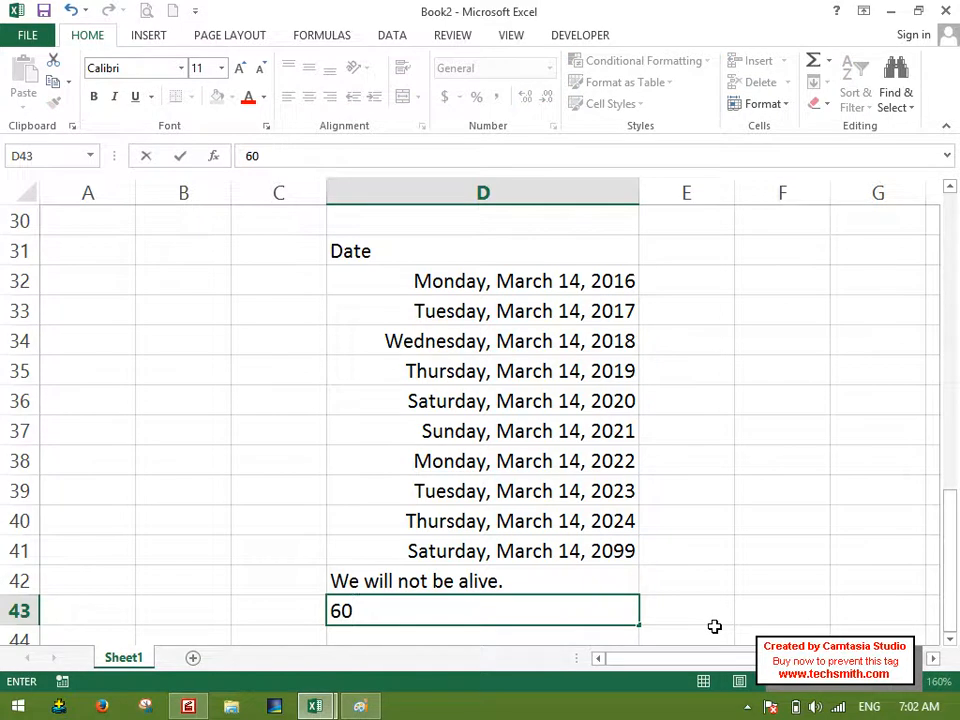
text( Average)
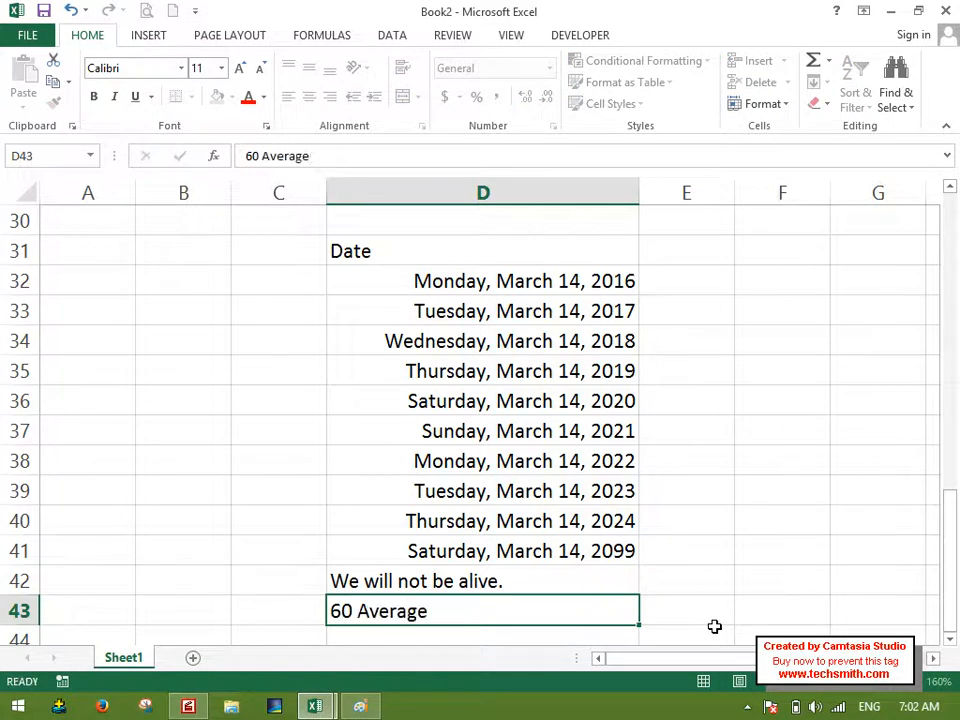
key(Return)
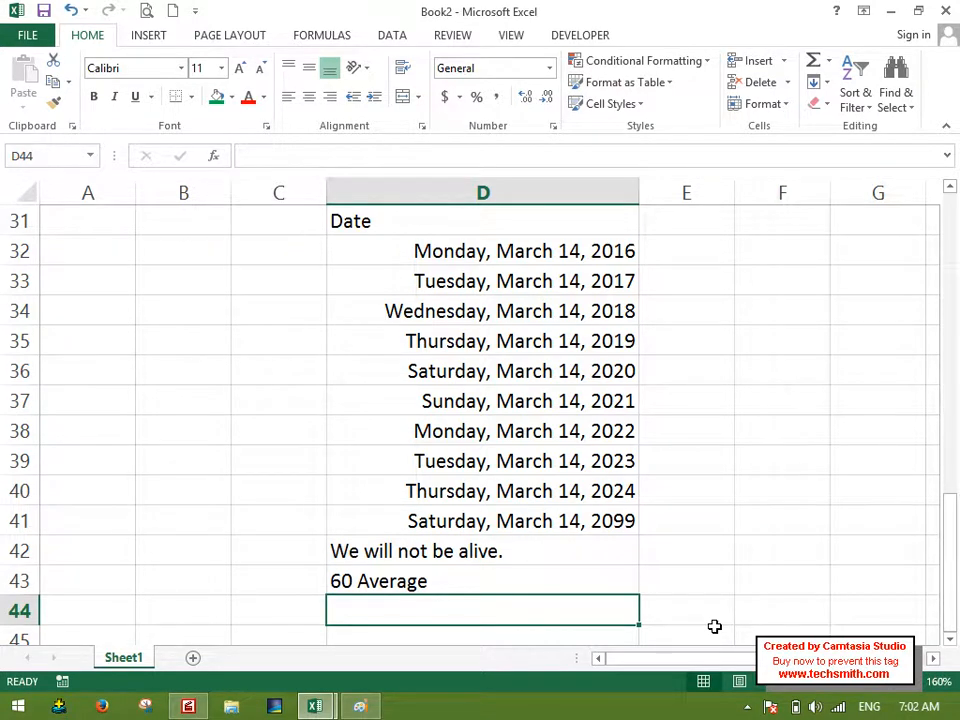
text(85)
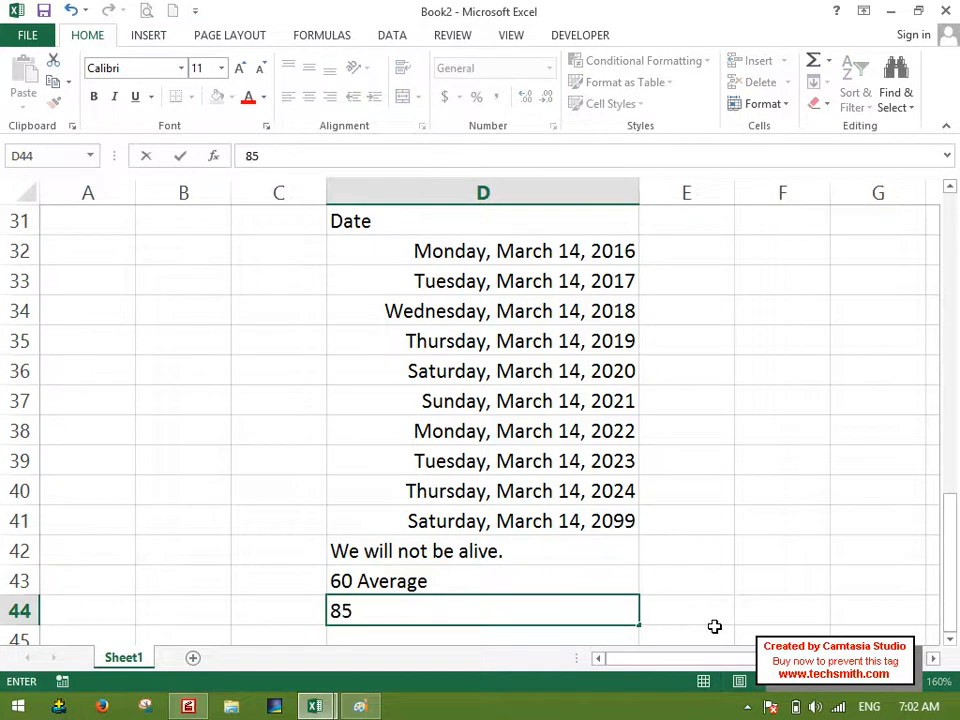
key(Escape)
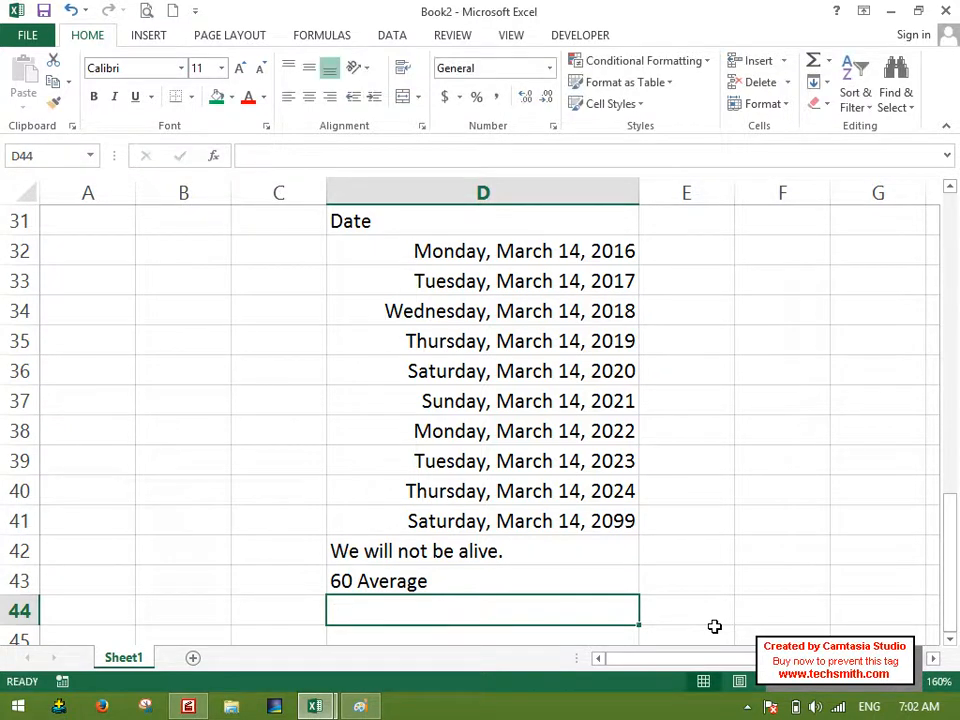
text(92)
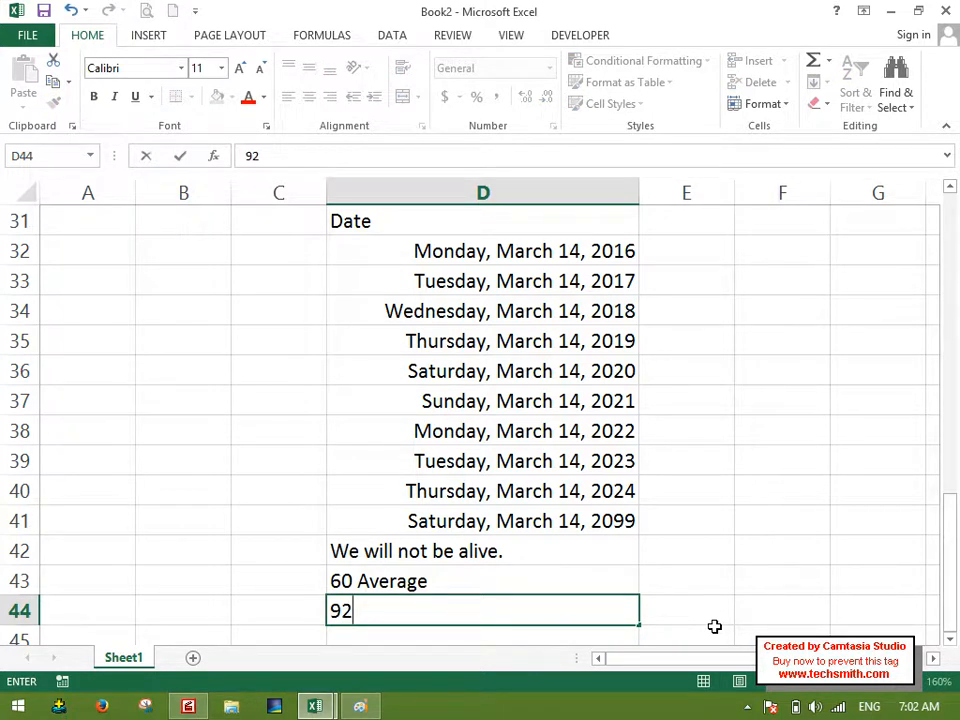
key(Escape)
Delete the text entries in D43 and D42 below the date list.
key(Up)
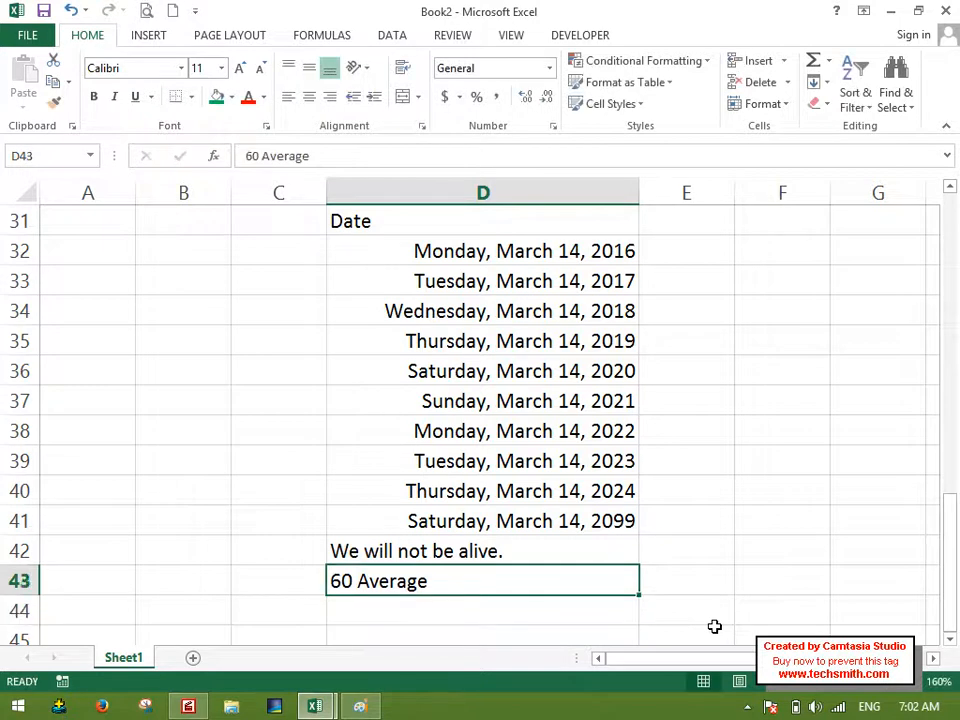
key(Delete)
key(Up)
key(Up)
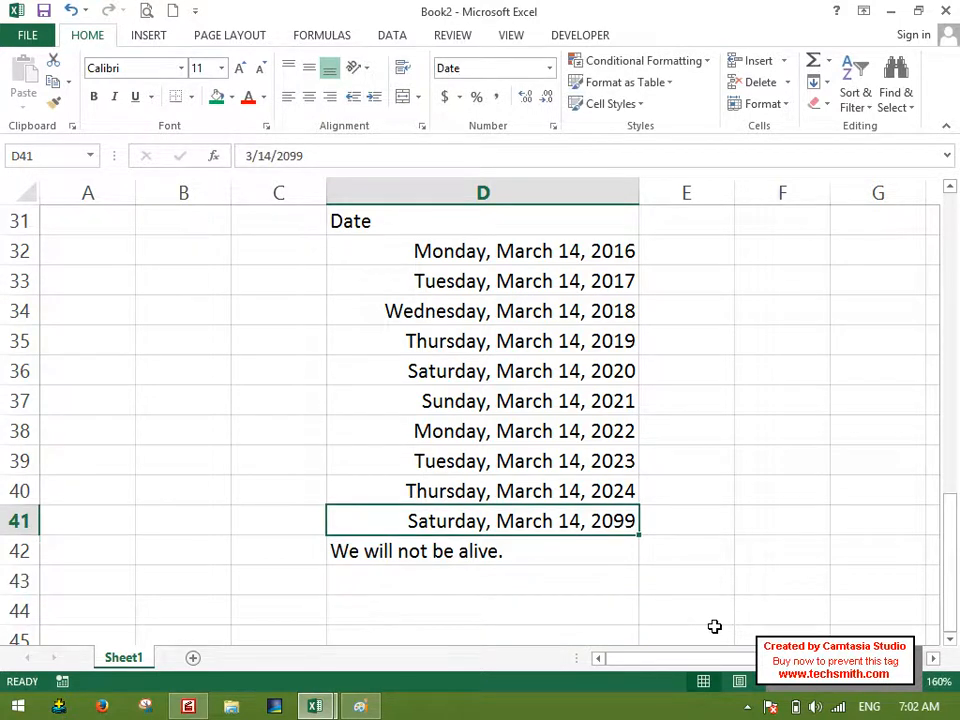
key(Down)
key(Delete)
key(Up)
key(Up)
key(Up)
key(Up)
key(Up)
key(Up)
key(Up)
key(Up)
key(Up)
key(Up)
key(Up)
key(Down)
key(Down)
key(Up)
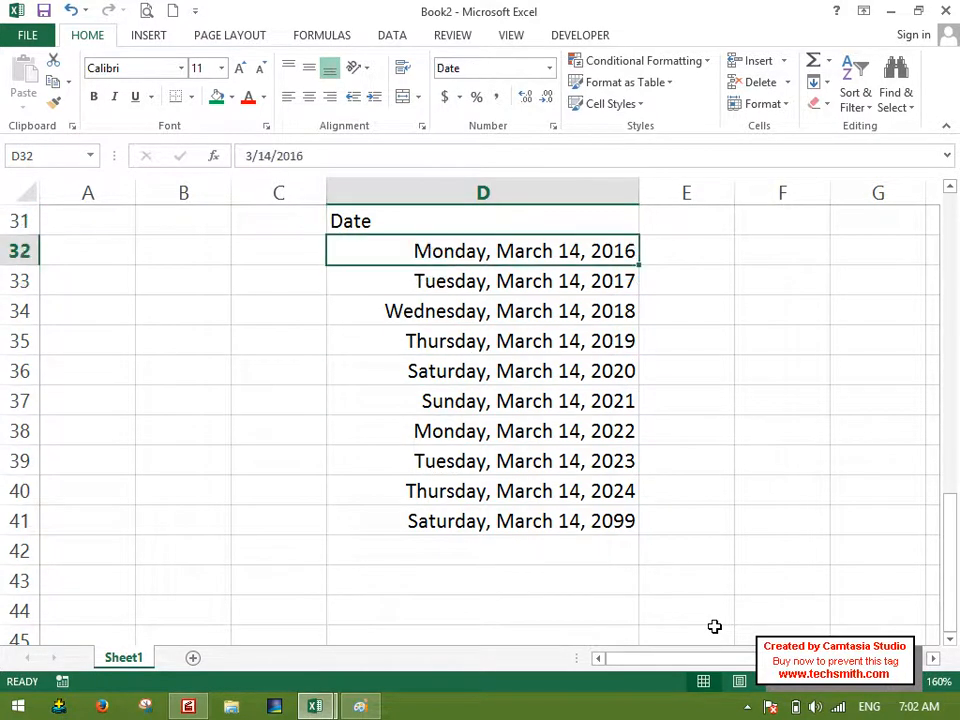
drag(598, 251, 609, 504)
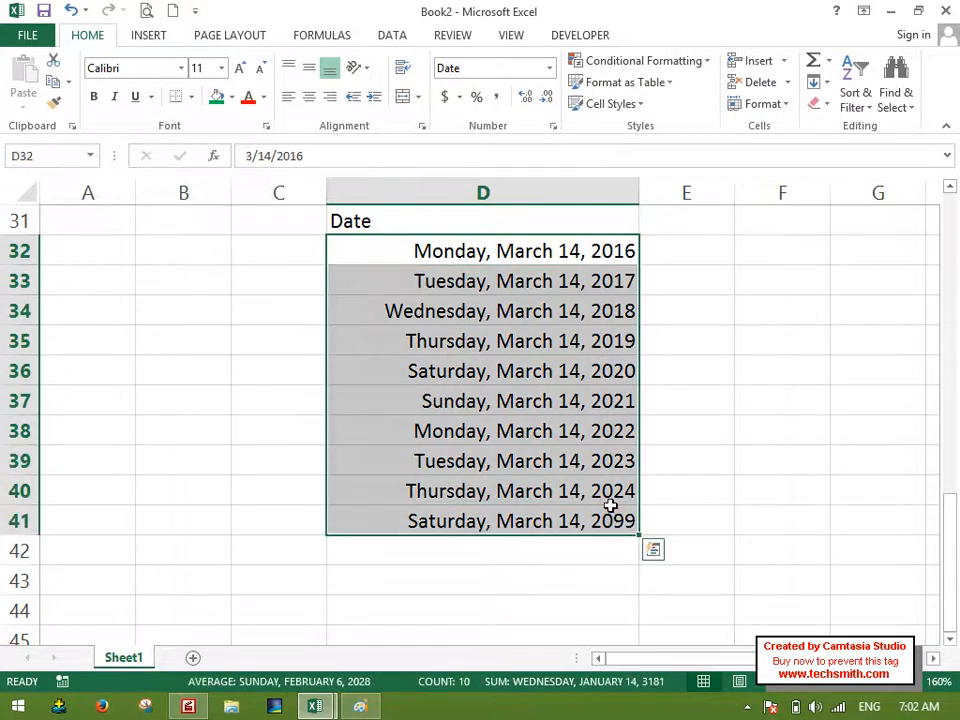
click(815, 84)
click(849, 218)
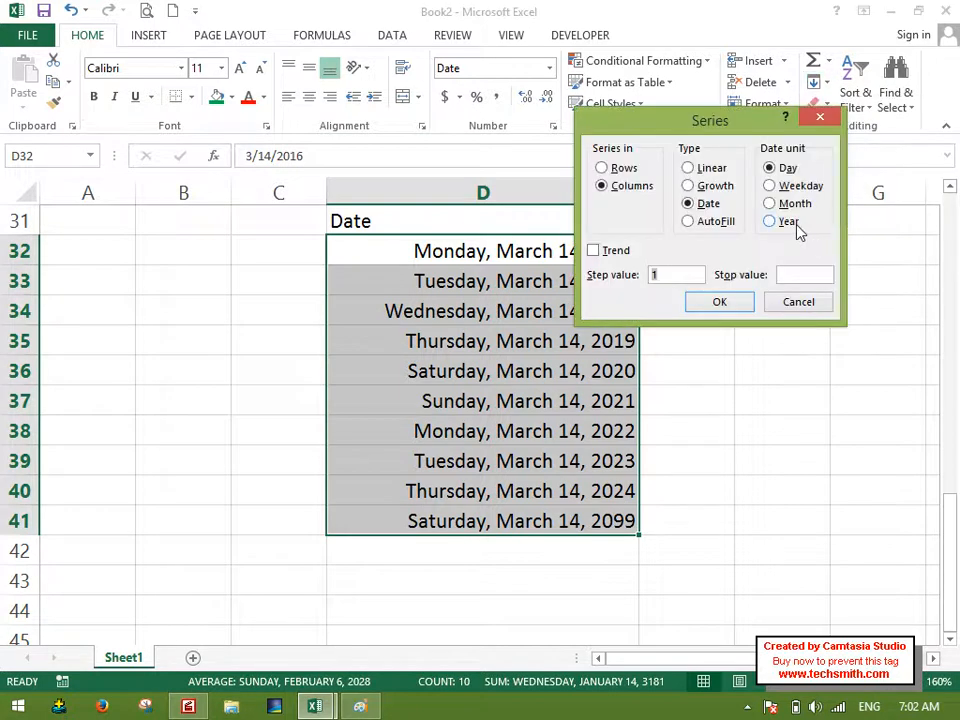
click(801, 303)
Enter the heading "Course Title" in E31, beside the Date heading.
click(701, 223)
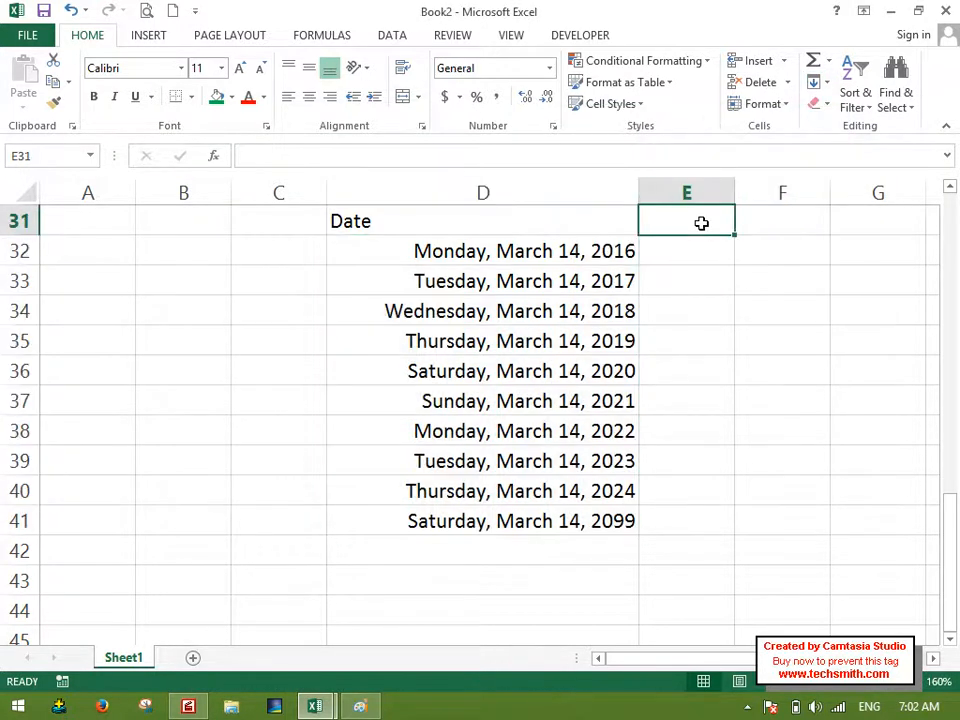
text(Coure)
key(BackSpace)
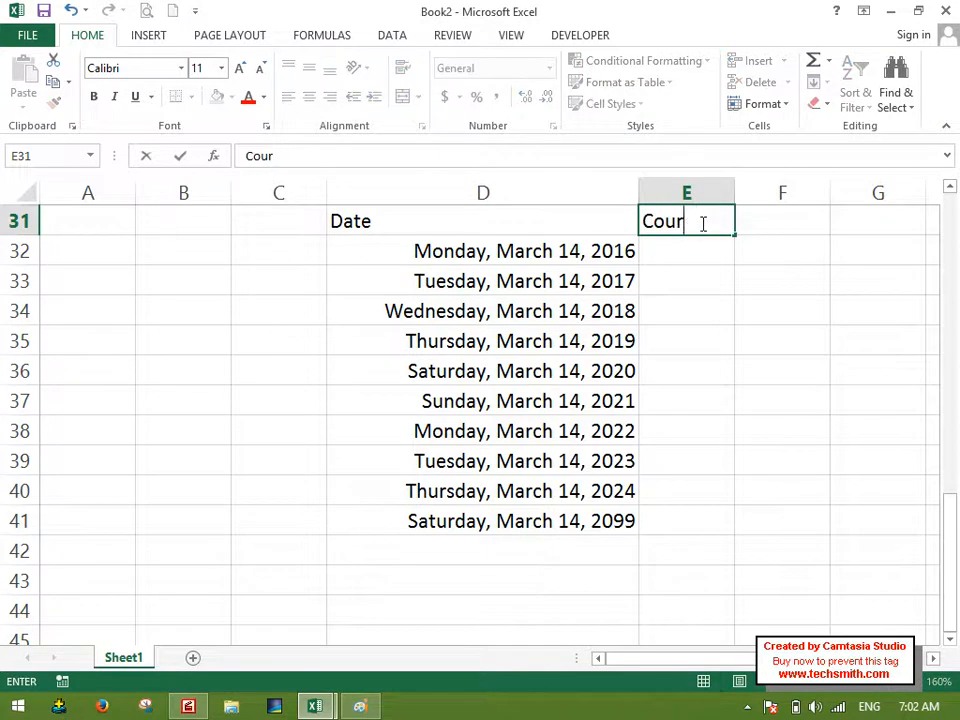
text(rse Title)
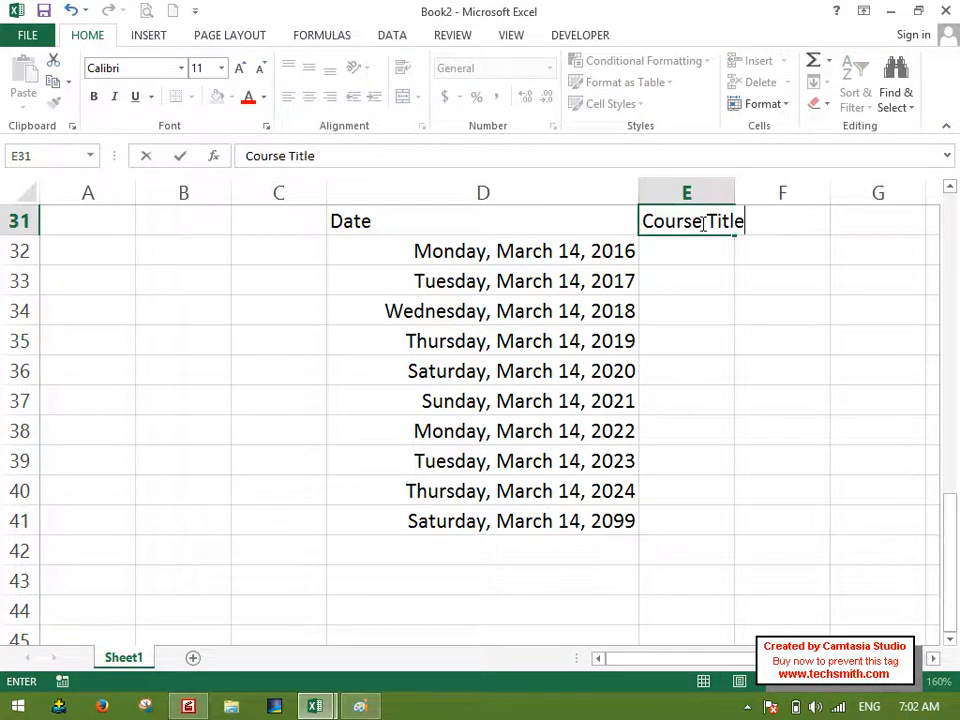
key(Return)
Enter "MOS" in E32 and widen column E so that the Course Title heading fits.
text(MOS)
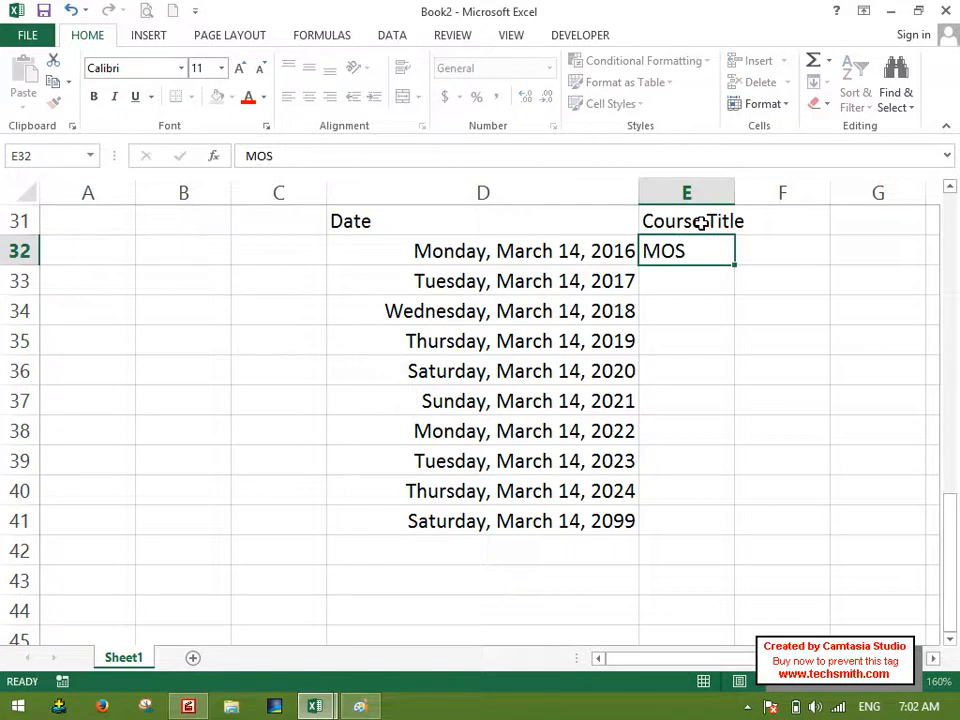
key(Return)
drag(737, 193, 760, 192)
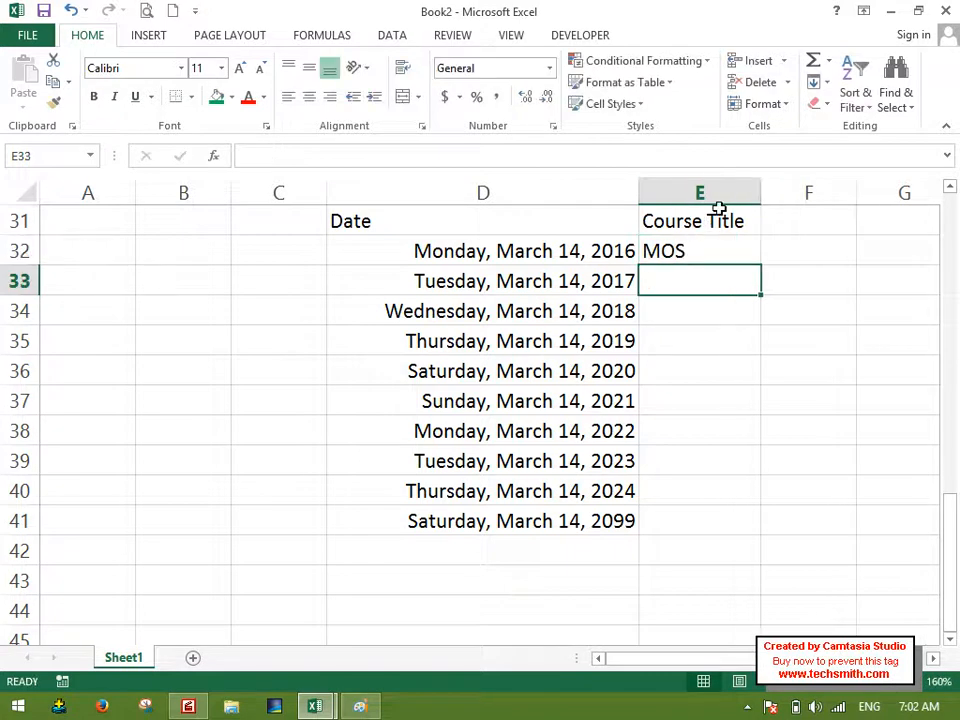
Fill E32:E41 with "MOS" using a Series of type AutoFill in columns.
drag(726, 259, 716, 513)
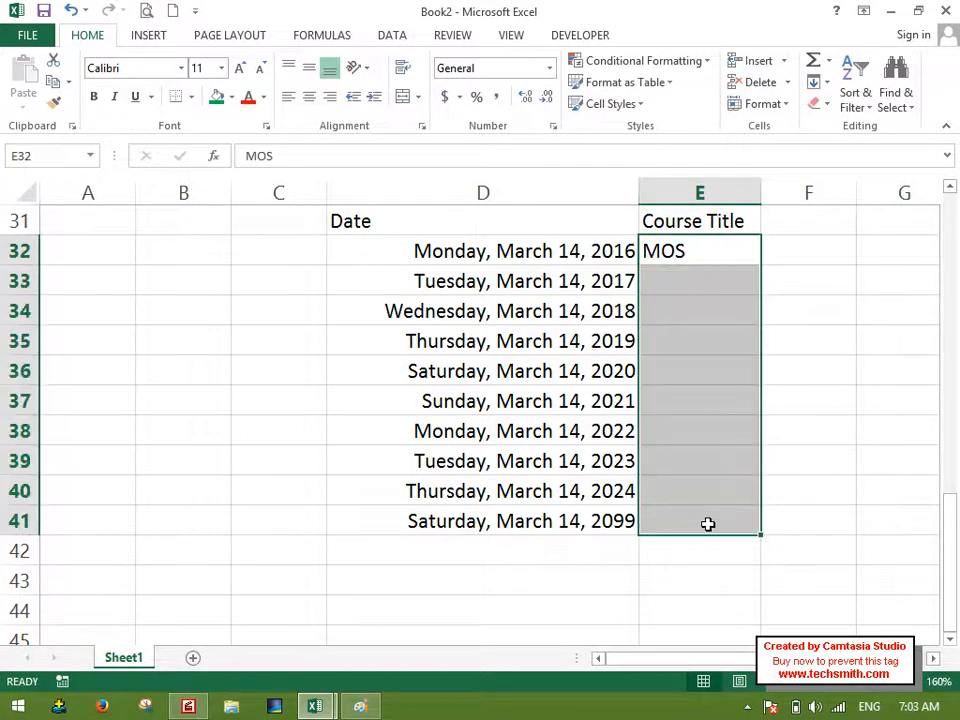
click(819, 82)
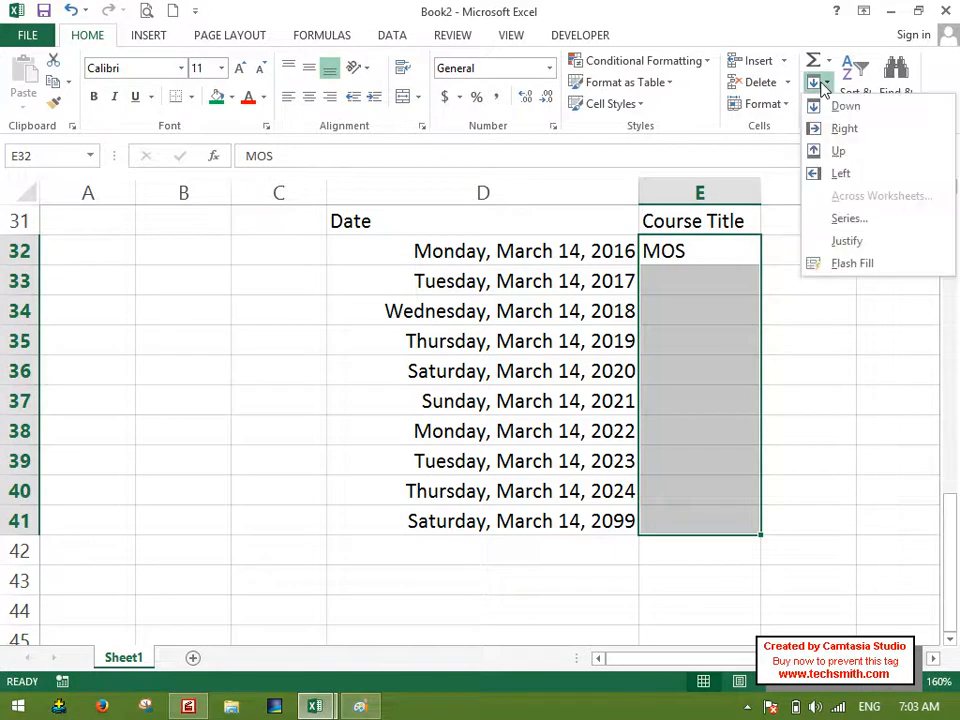
click(870, 219)
click(728, 222)
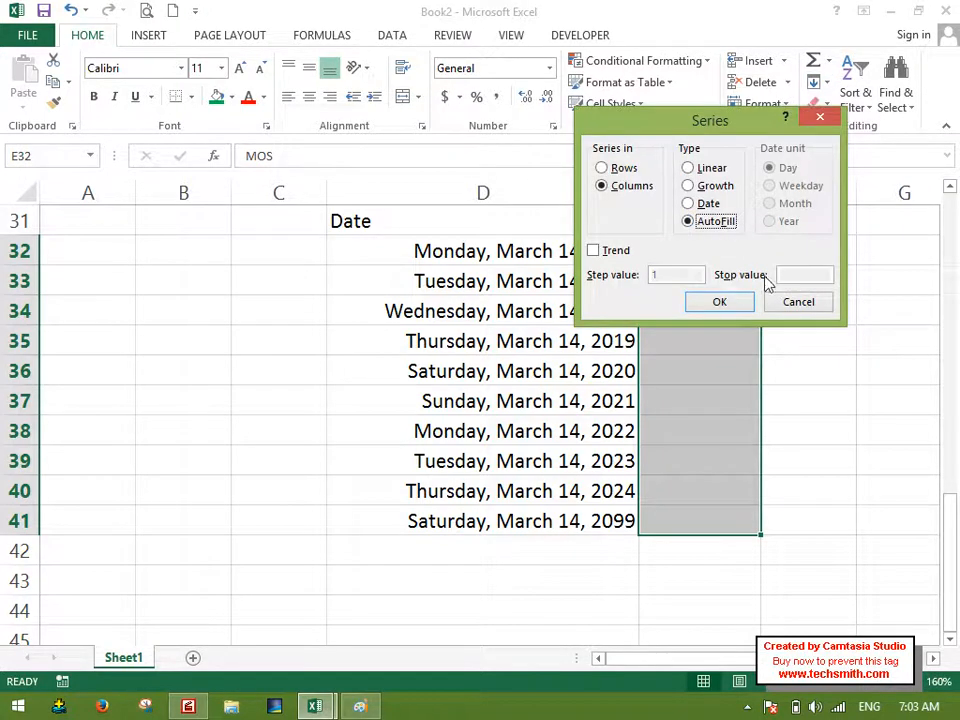
click(719, 302)
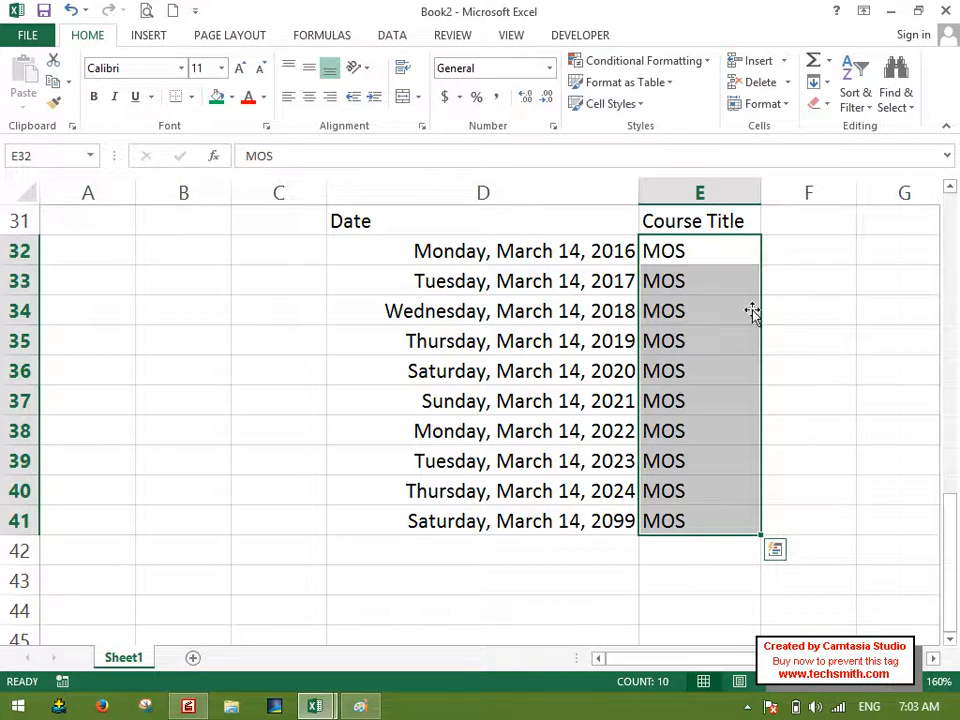
click(815, 82)
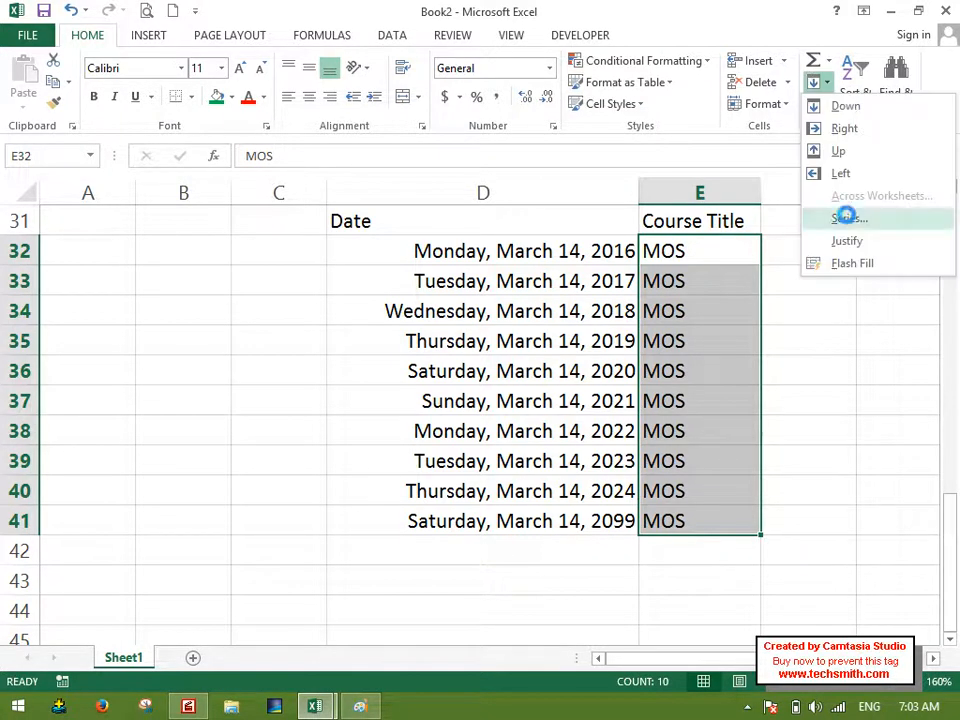
click(847, 217)
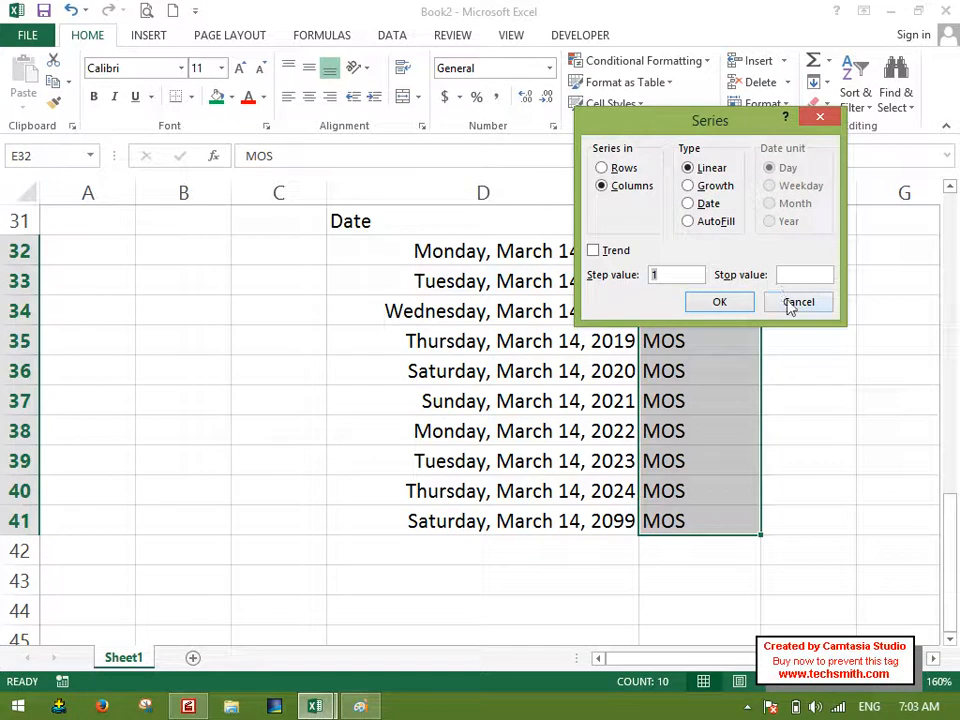
click(795, 300)
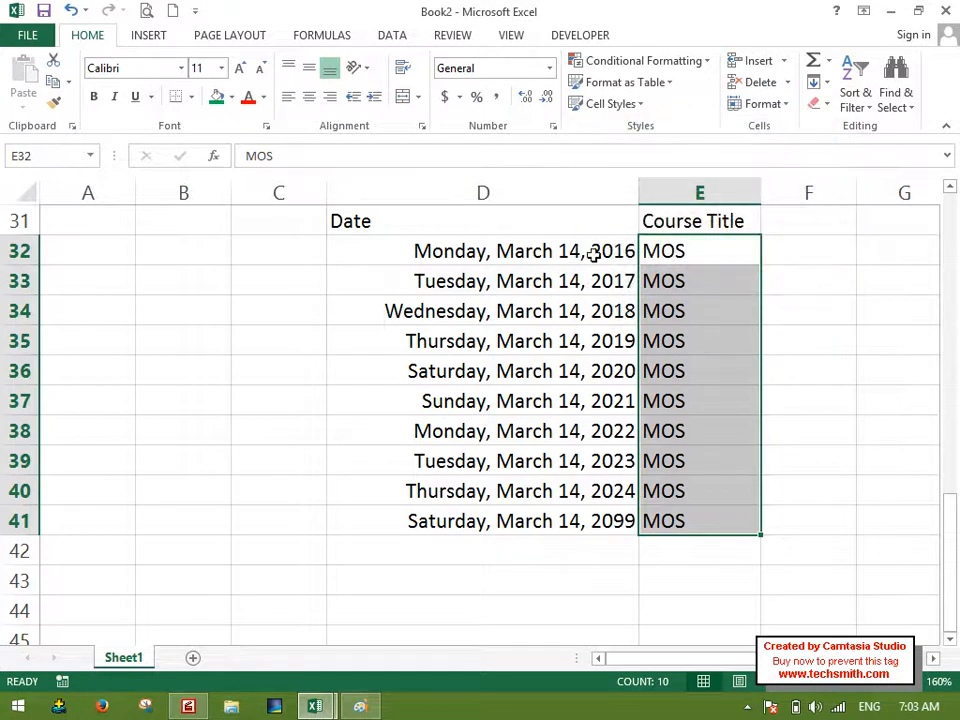
click(820, 104)
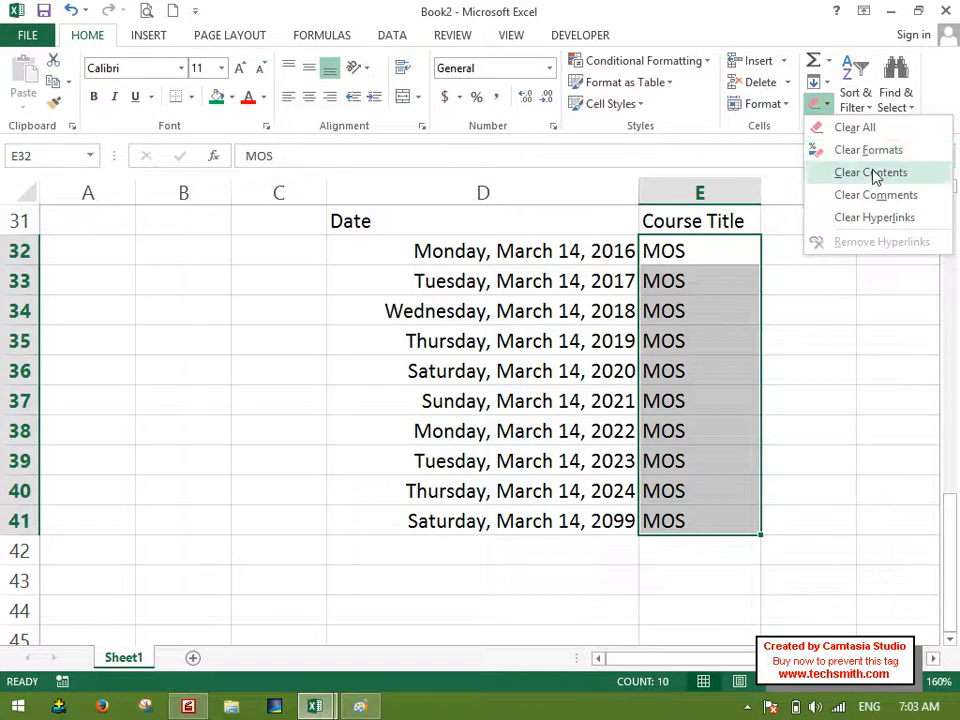
click(418, 251)
Fill the header cells D31:E31 with green and the data cells D32:E41 with light green.
drag(425, 227, 692, 232)
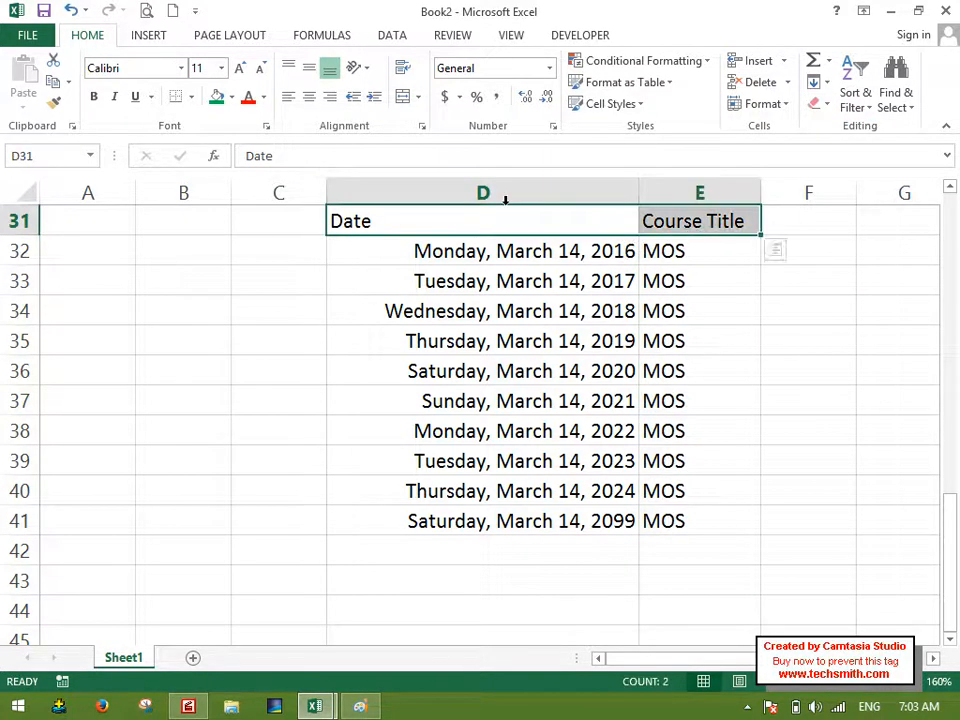
click(216, 96)
click(430, 258)
drag(445, 260, 647, 519)
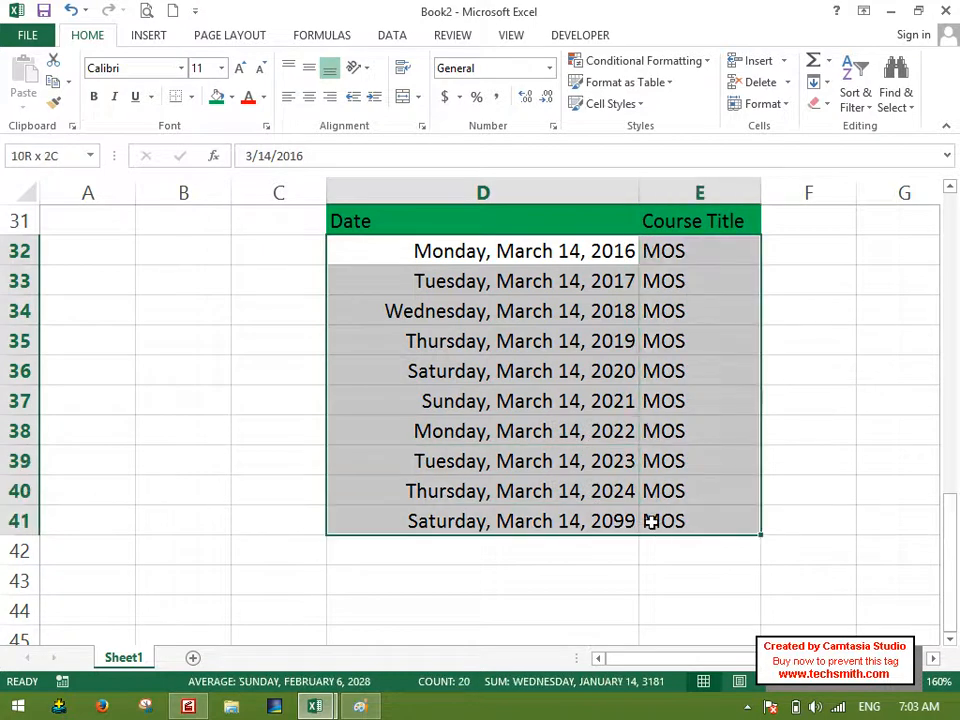
click(231, 97)
click(363, 181)
click(499, 272)
Add a comment to D32 and replace its default author name with "Salary Date:".
click(551, 249)
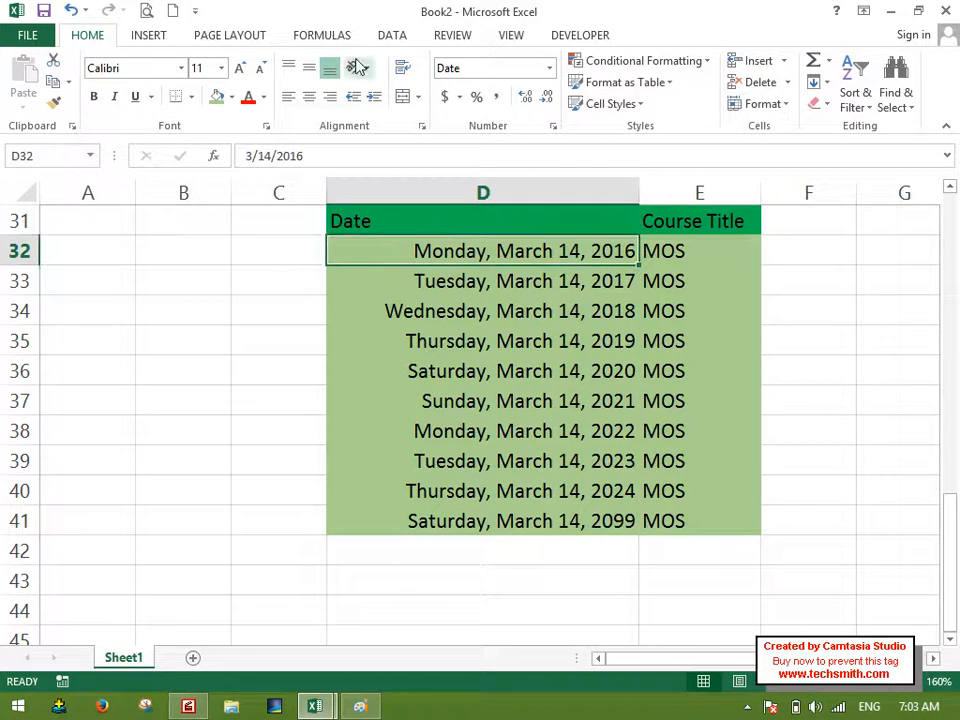
click(463, 36)
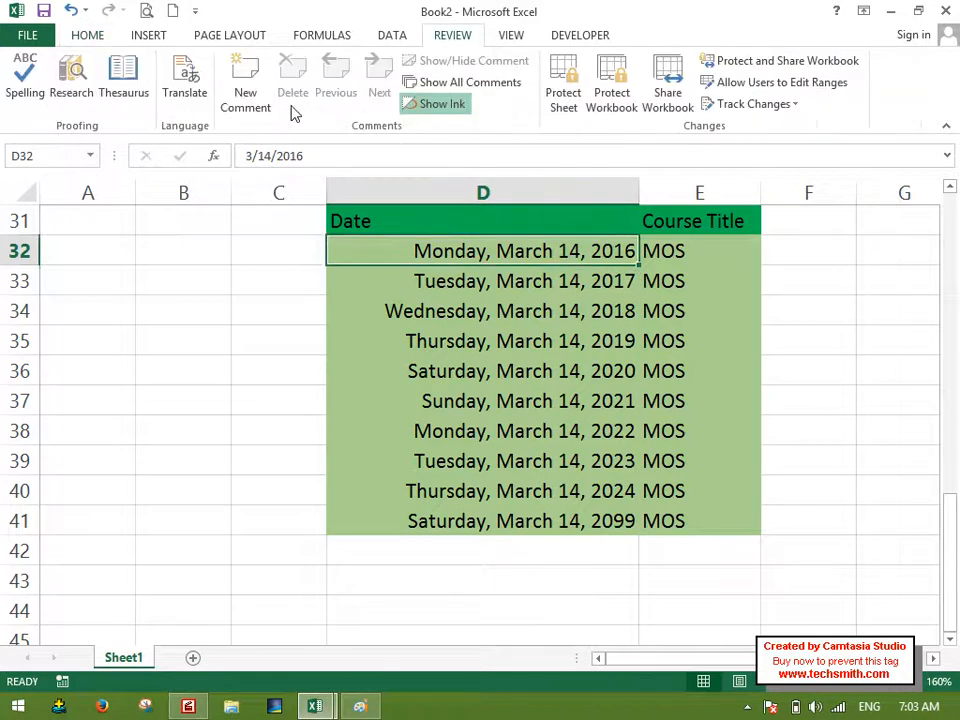
click(248, 88)
drag(682, 234, 527, 211)
text(Salary)
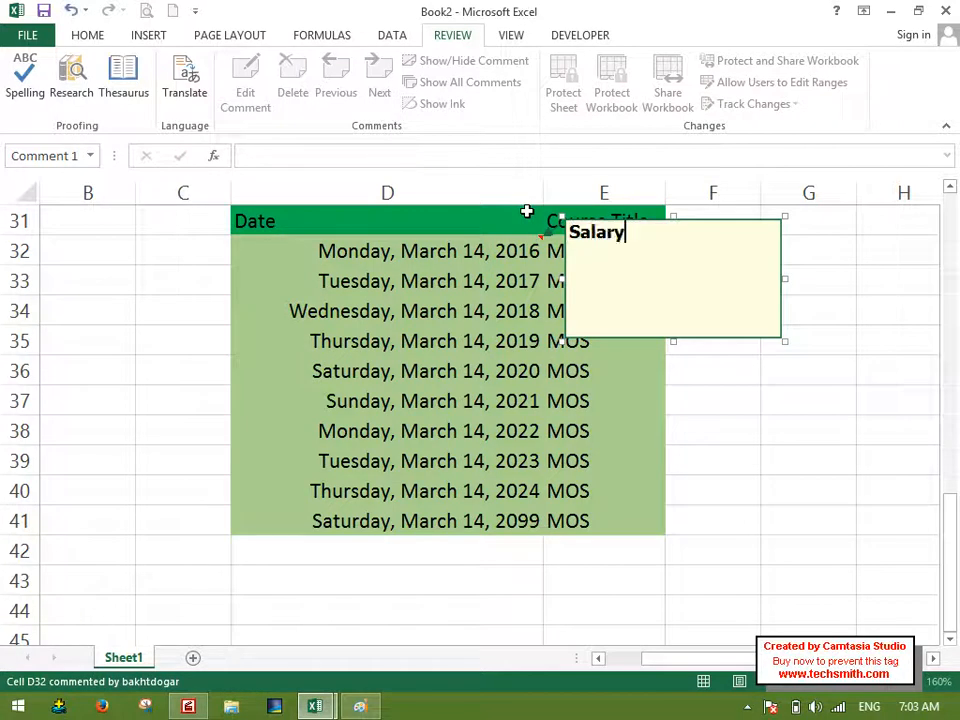
text( Date:)
key(BackSpace)
text(Date:)
key(Return)
text(oi)
key(BackSpace)
key(BackSpace)
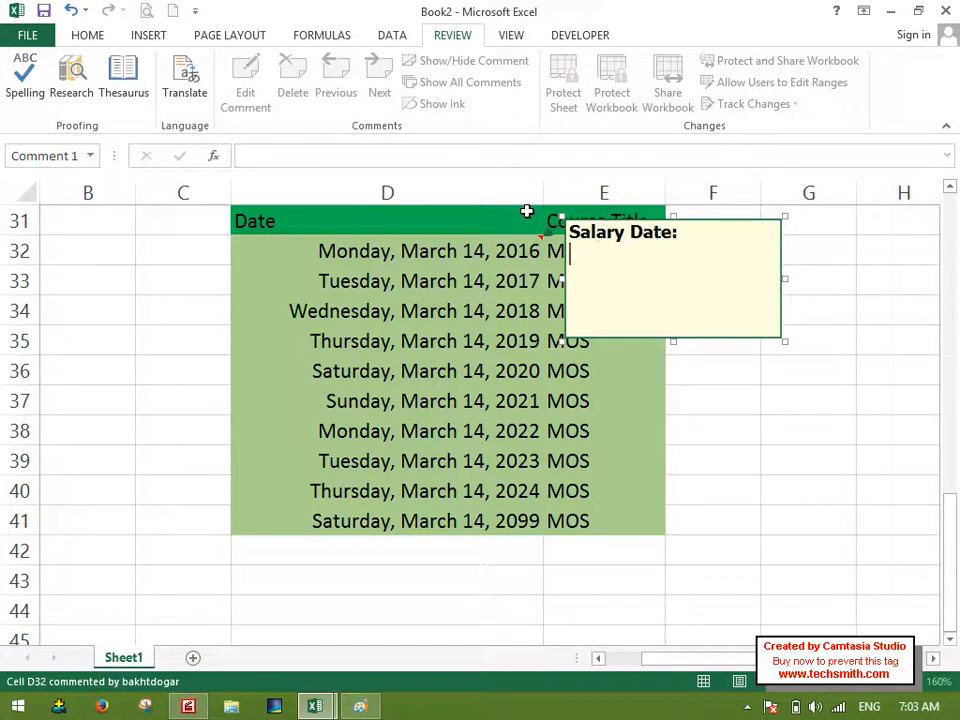
Add comments with only the default author line to D38 and D41, and show all comments on the sheet.
click(327, 420)
key(shift+F2)
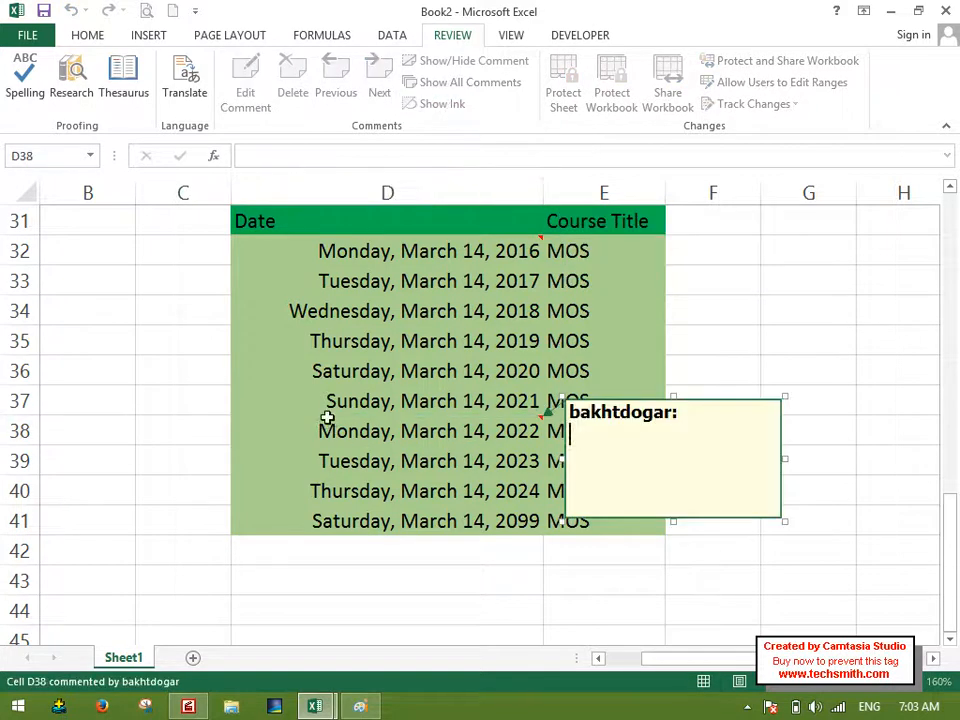
click(424, 522)
key(shift+F2)
click(304, 394)
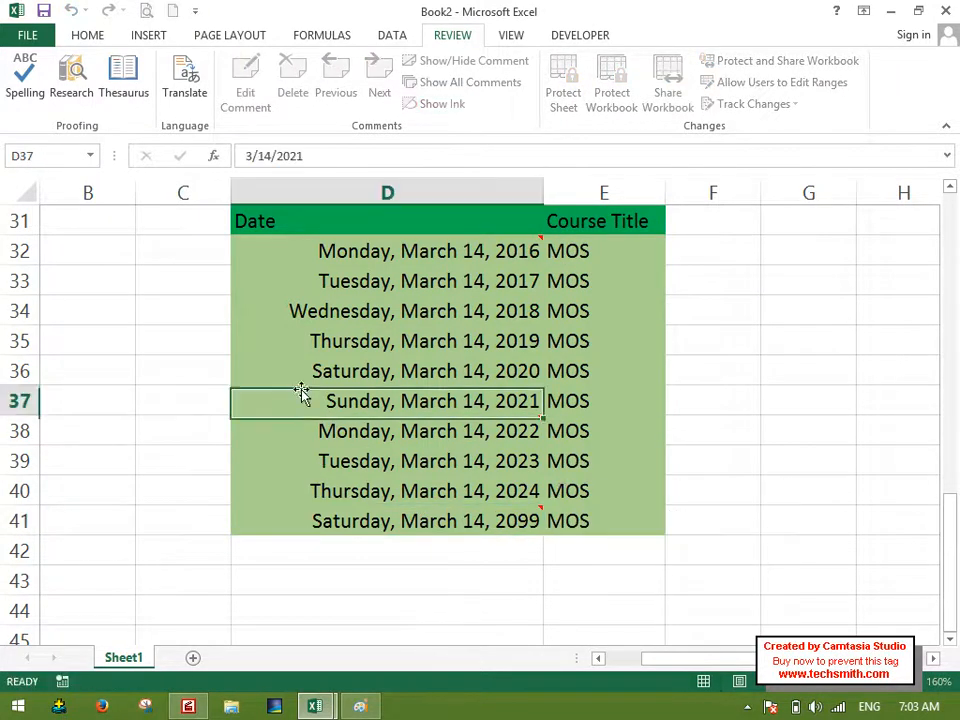
click(430, 82)
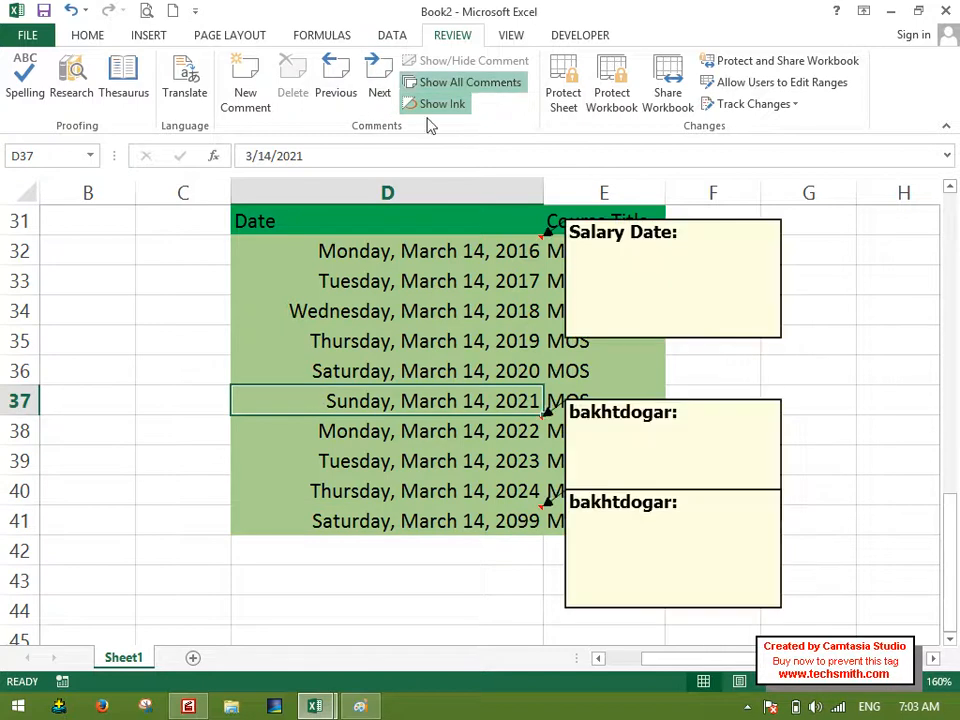
Apply Clear All to the table in D31:E41 and undo the clearing.
click(378, 276)
click(88, 35)
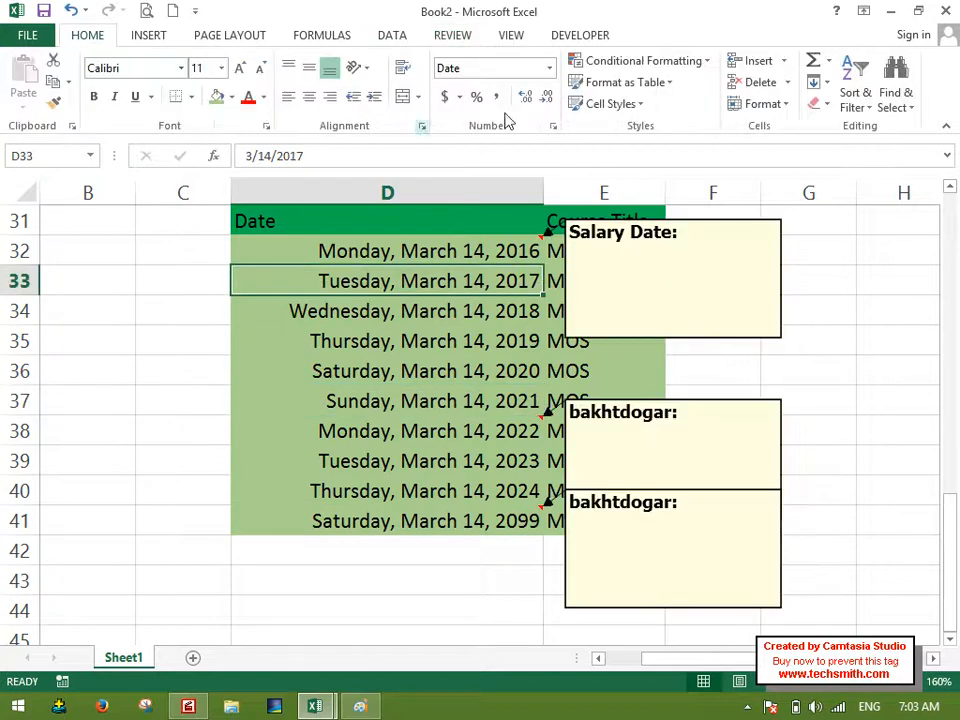
click(817, 104)
click(497, 279)
drag(360, 221, 586, 505)
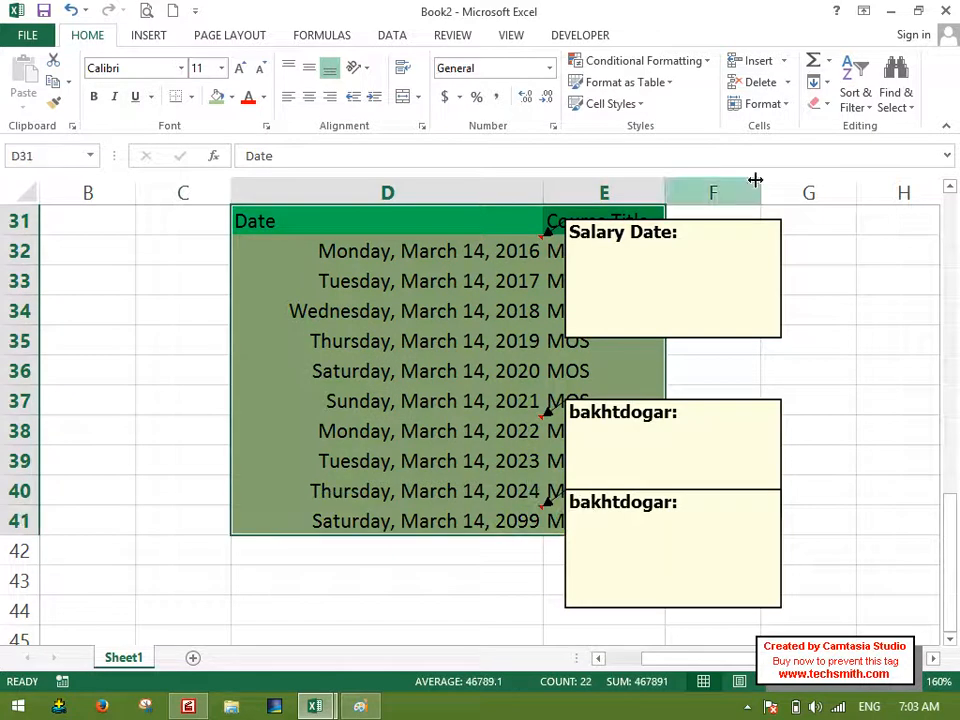
click(817, 104)
click(836, 132)
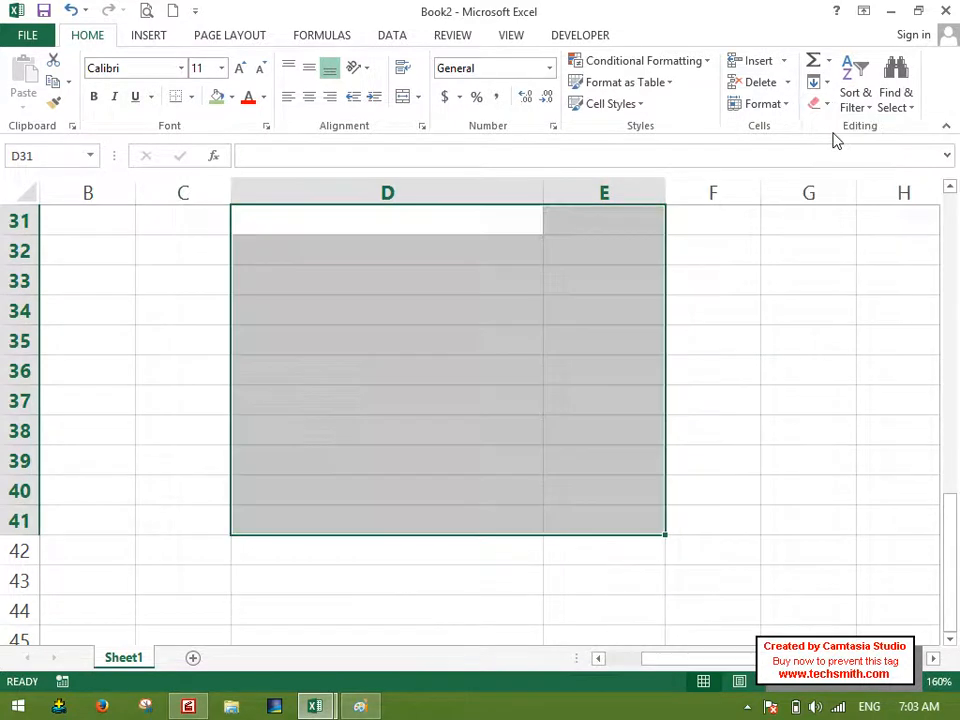
key(ctrl+z)
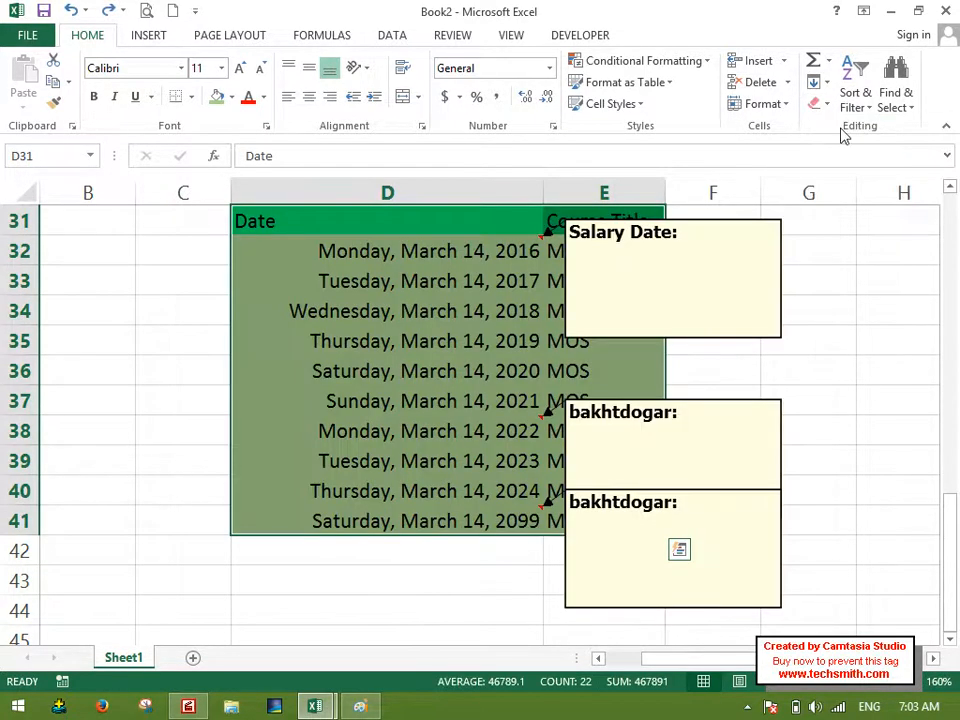
Apply Clear Formats to the table in D31:E41 and undo it.
click(817, 104)
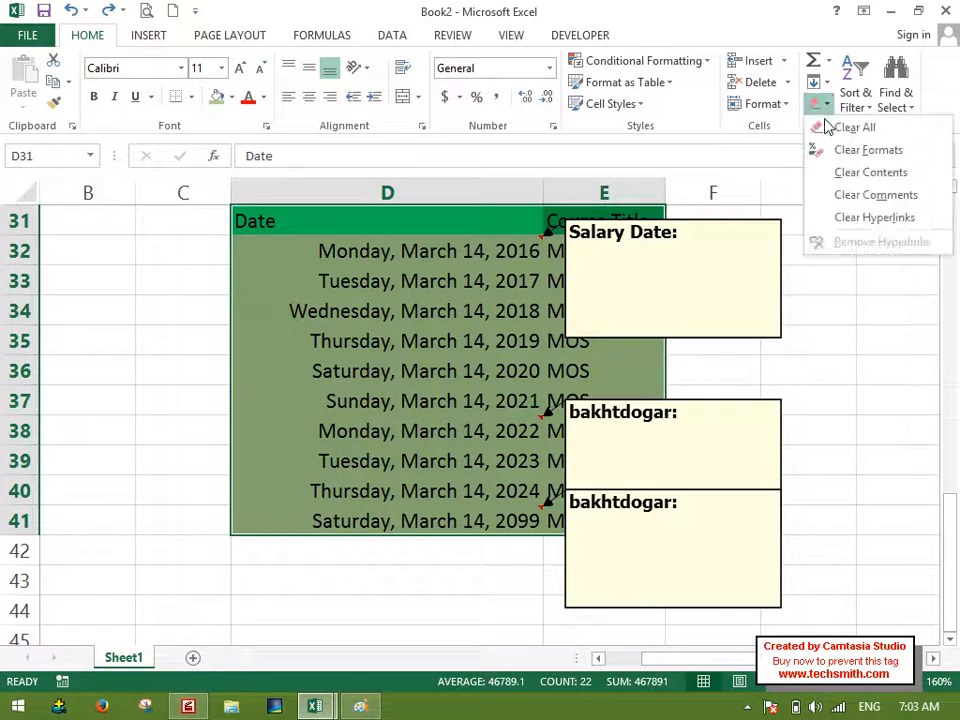
click(859, 151)
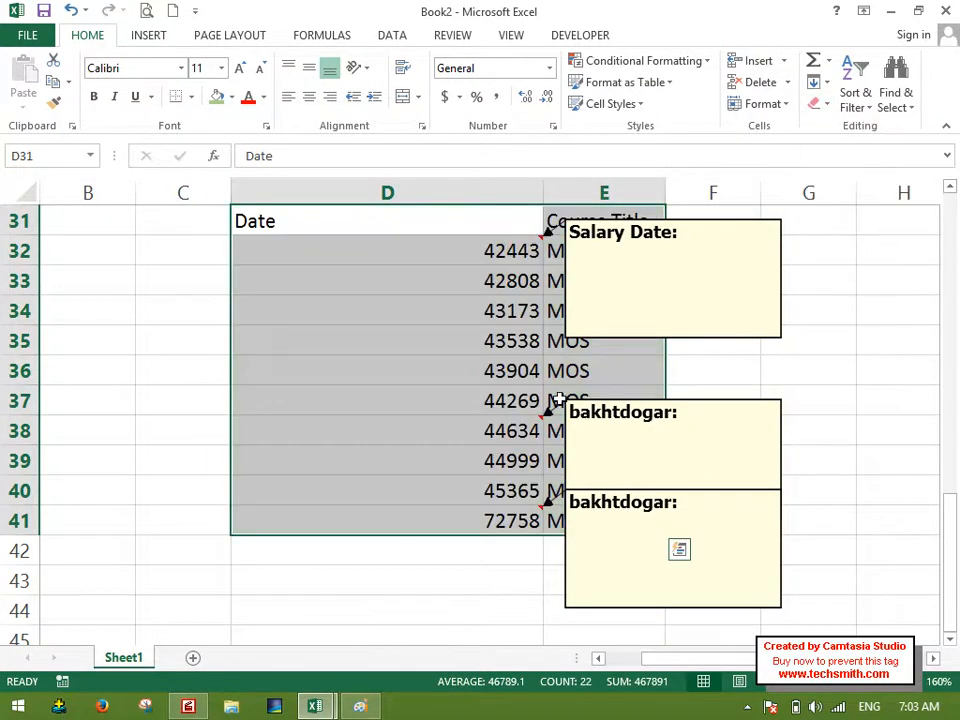
key(ctrl+z)
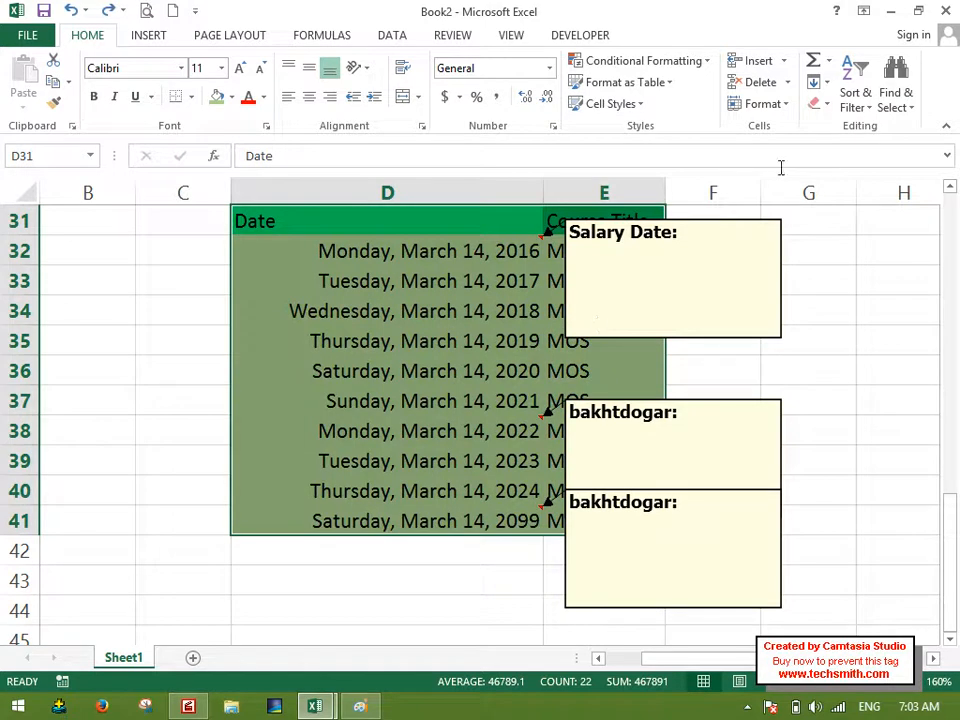
Apply Clear Contents to the table in D31:E41 and undo it.
click(817, 104)
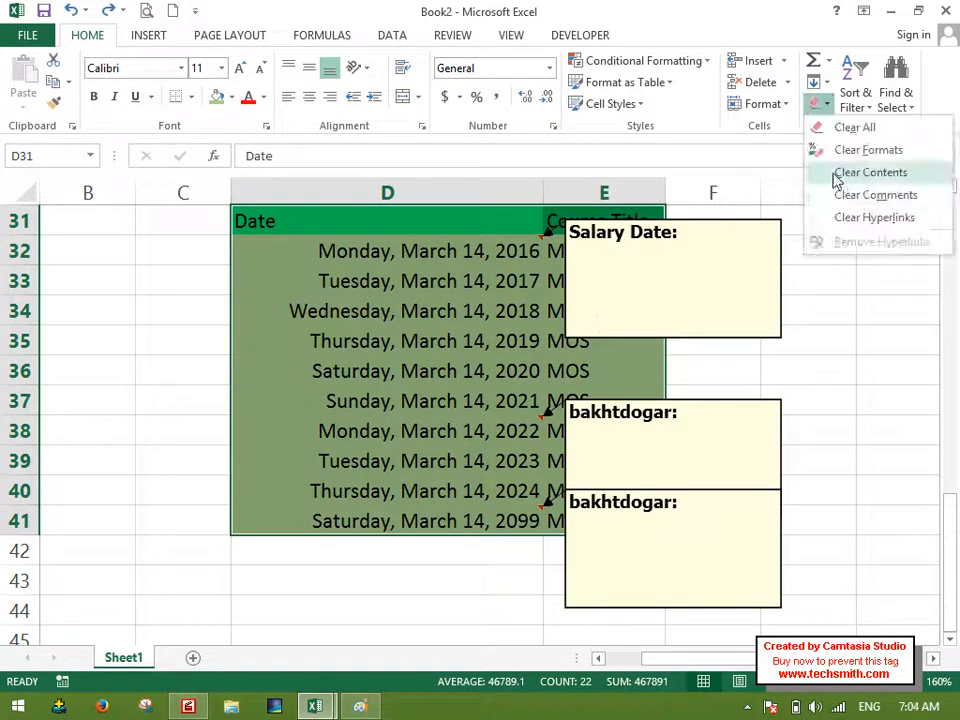
click(840, 173)
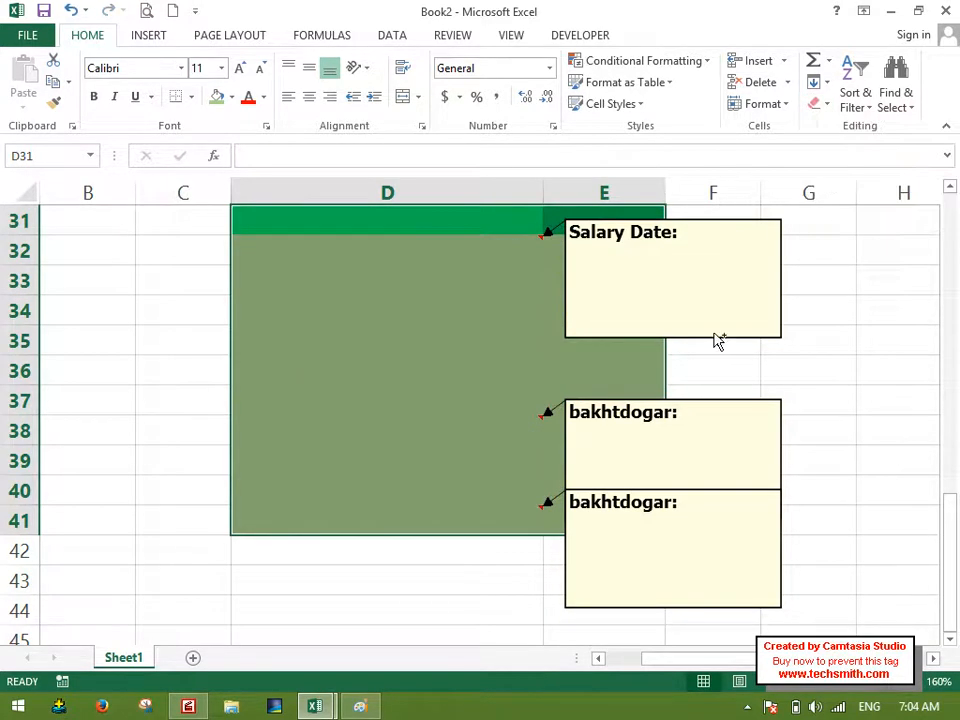
key(ctrl+z)
Clear all comments from the table in D31:E41, keeping its contents and formatting.
click(817, 104)
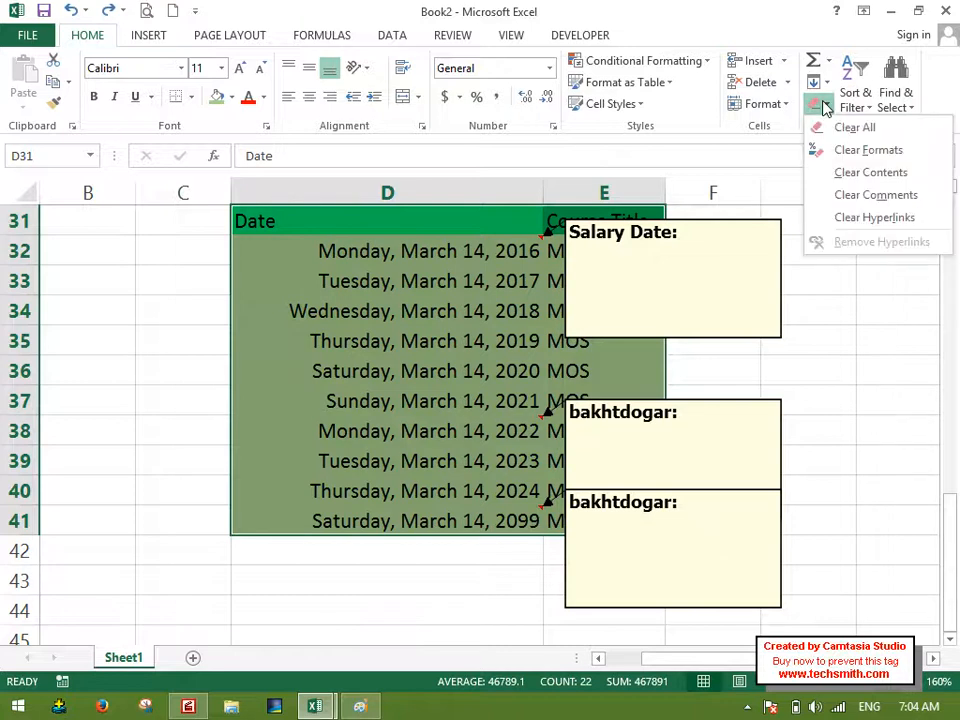
click(840, 194)
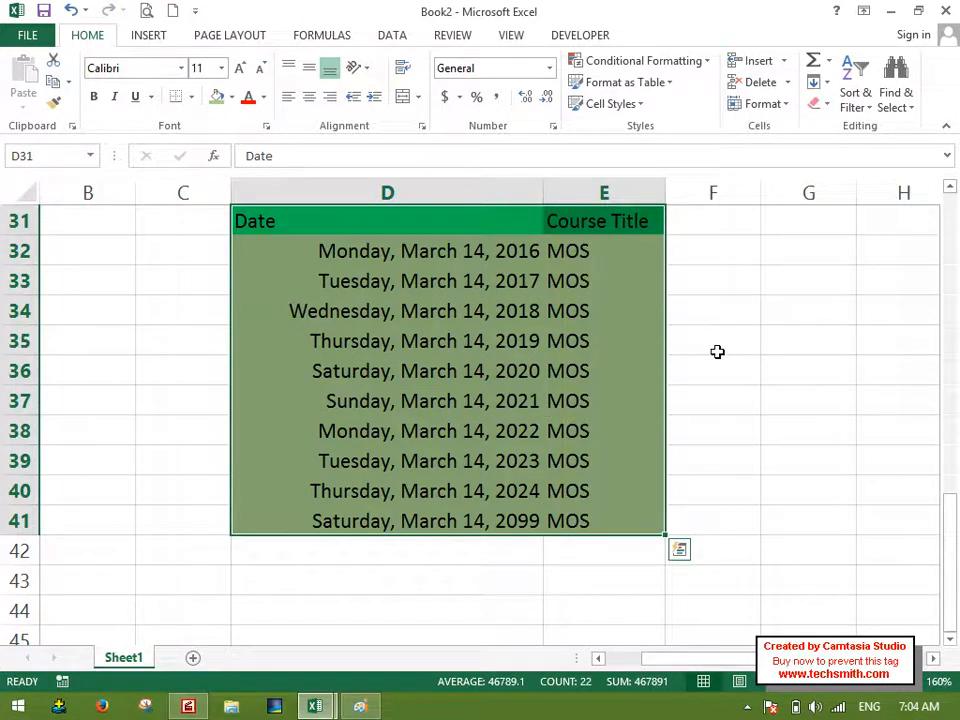
click(818, 103)
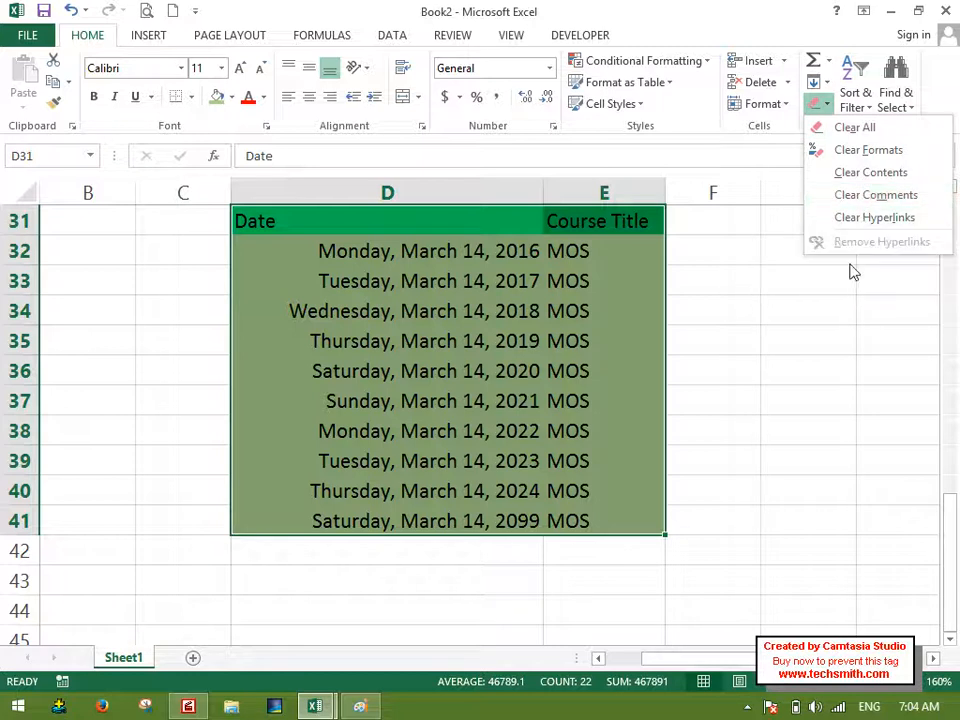
click(782, 379)
scroll(782, 379, down, 2)
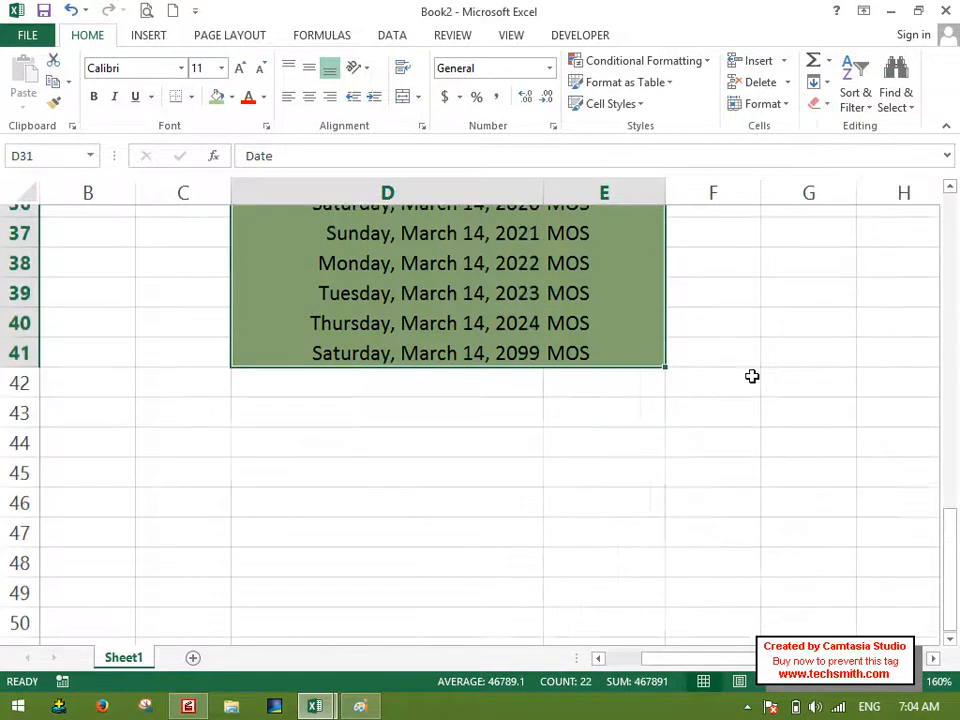
click(358, 404)
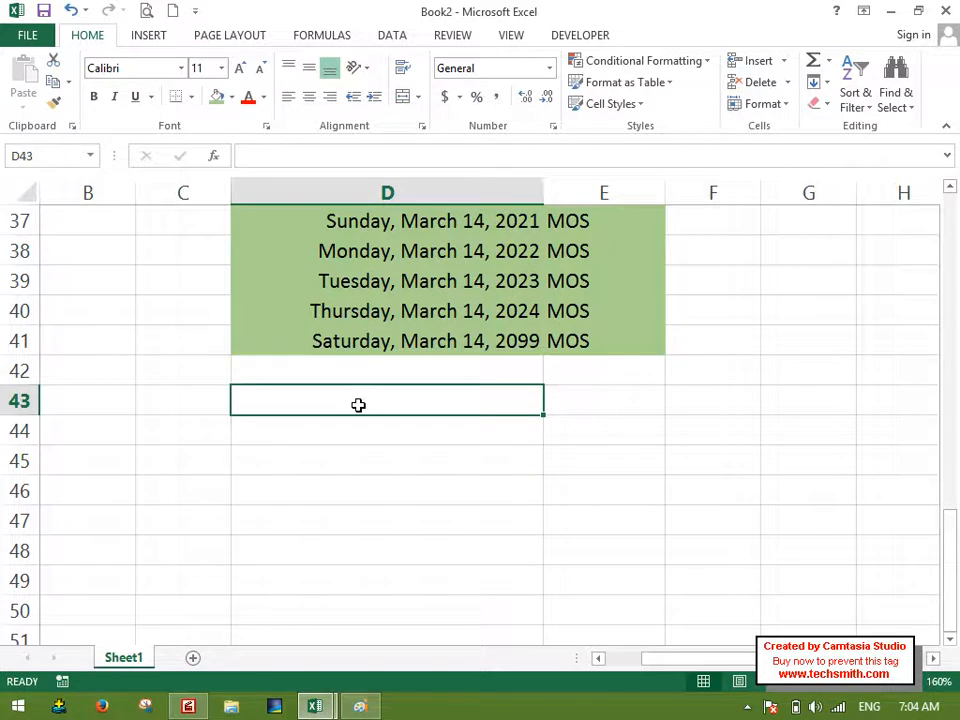
text(www.google.cyom)
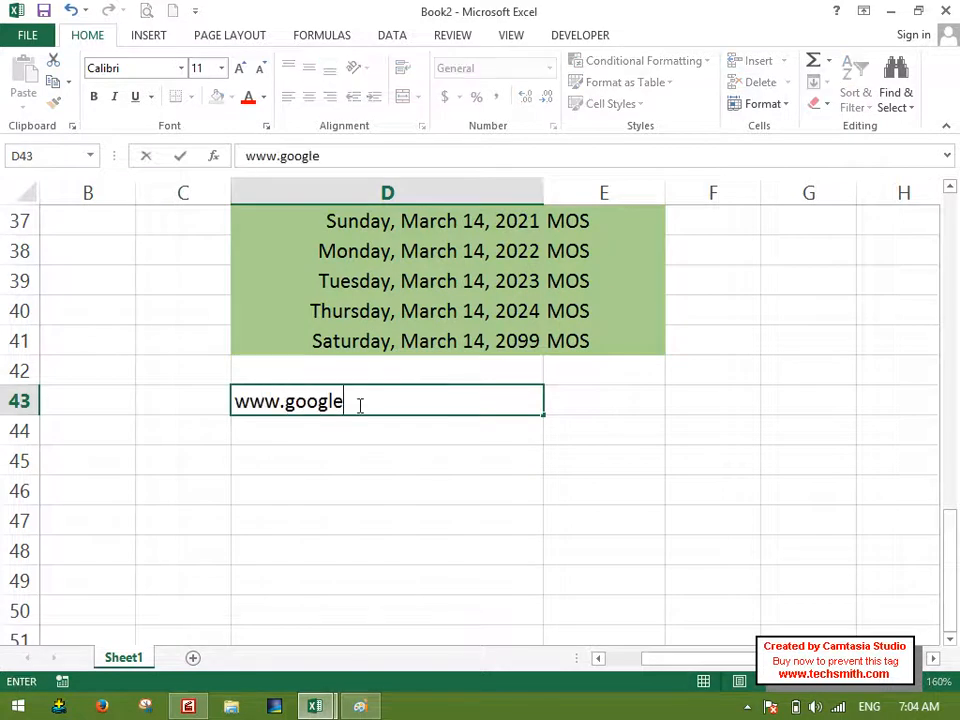
key(BackSpace)
key(BackSpace)
key(BackSpace)
text(v)
key(BackSpace)
text(om)
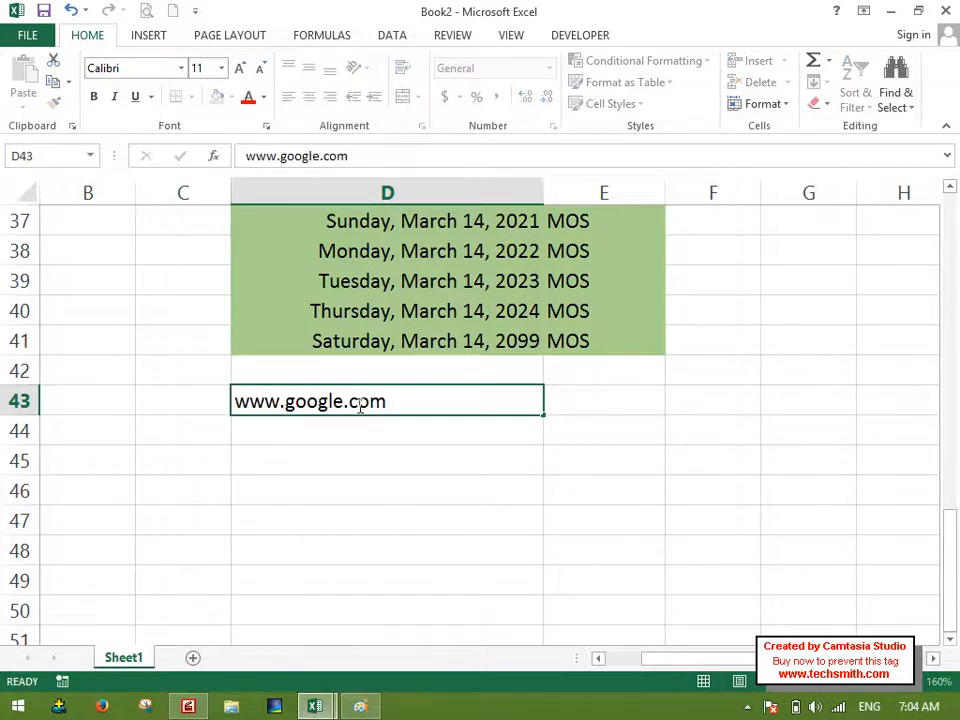
key(Return)
Apply Clear Hyperlinks to D43 with the Clear Hyperlinks and Formats option.
click(365, 405)
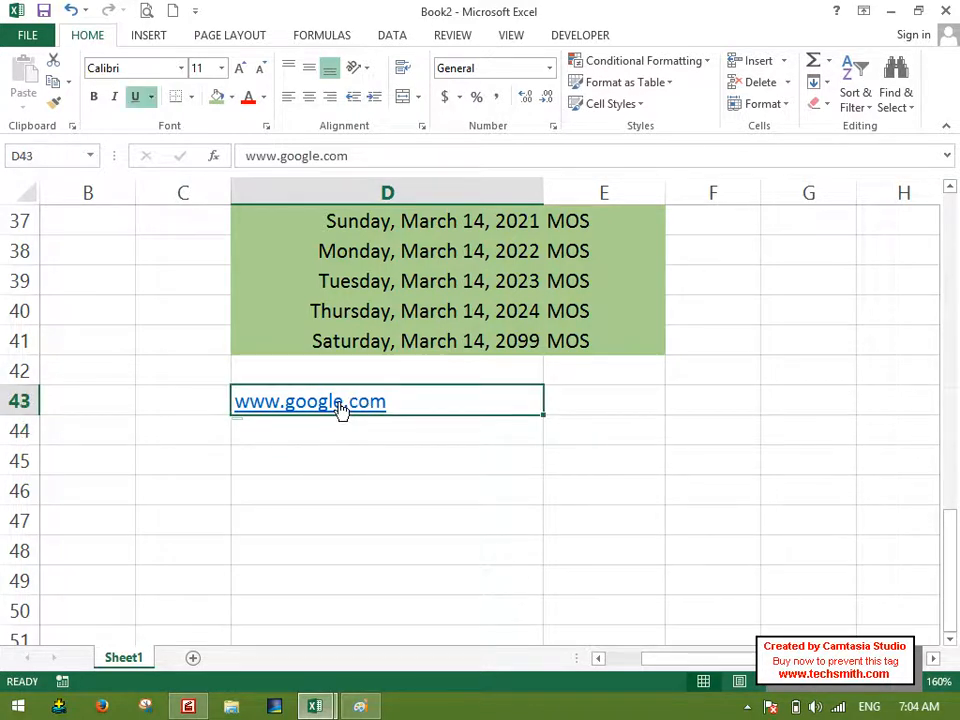
click(822, 104)
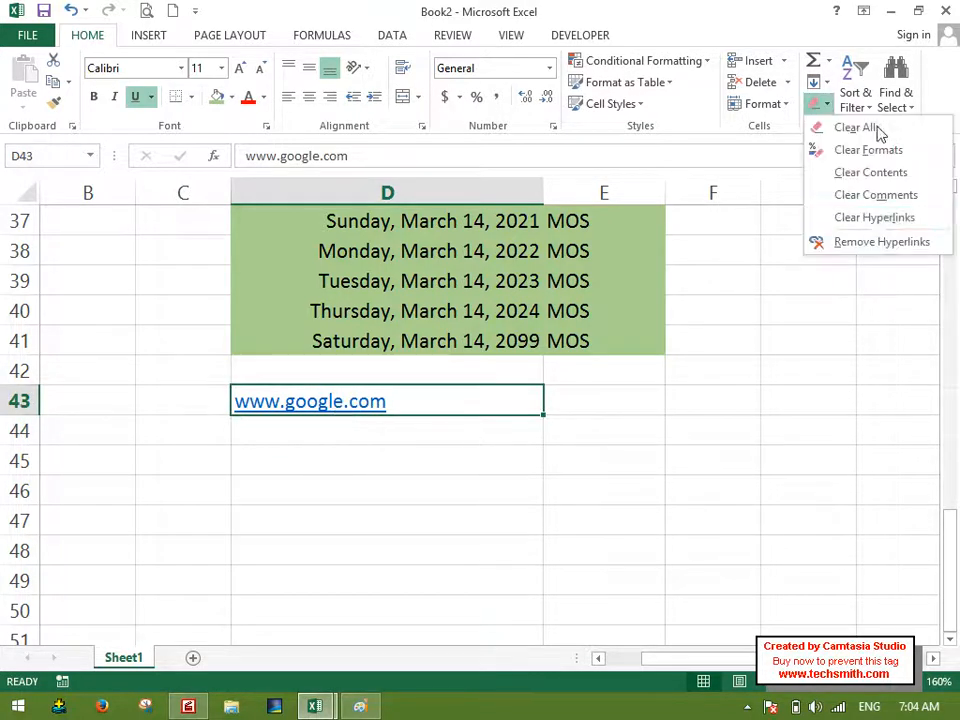
click(858, 217)
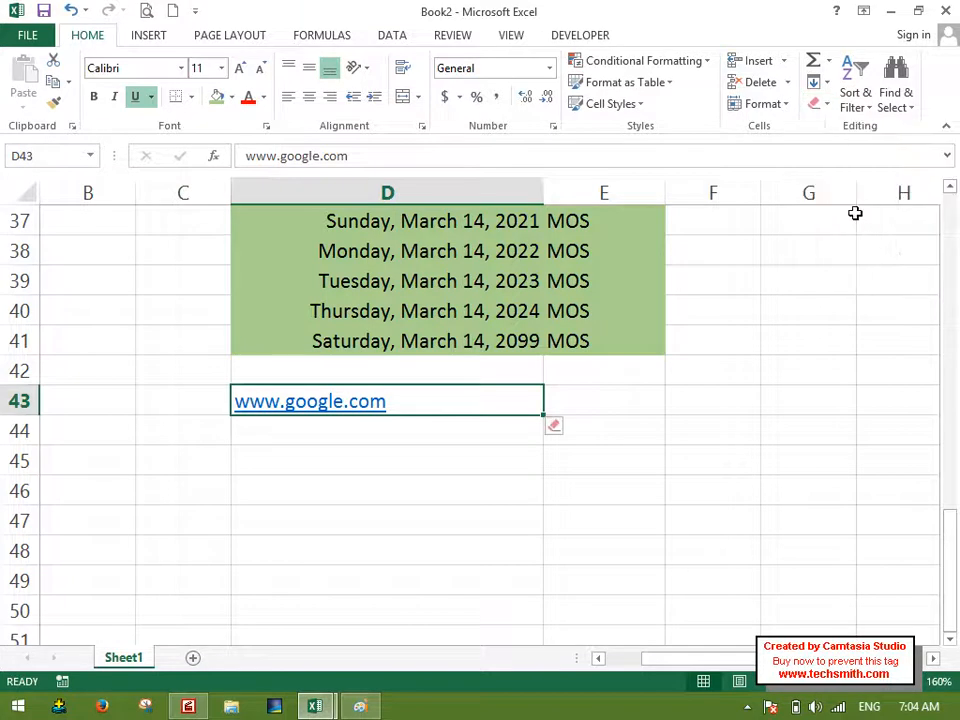
click(558, 428)
click(614, 456)
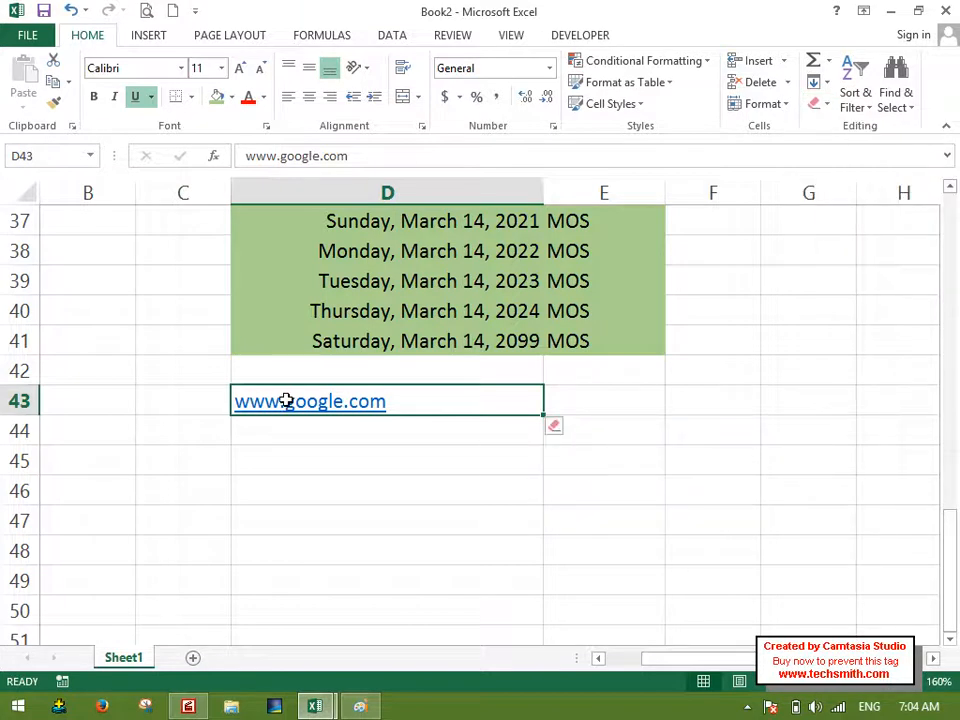
click(558, 428)
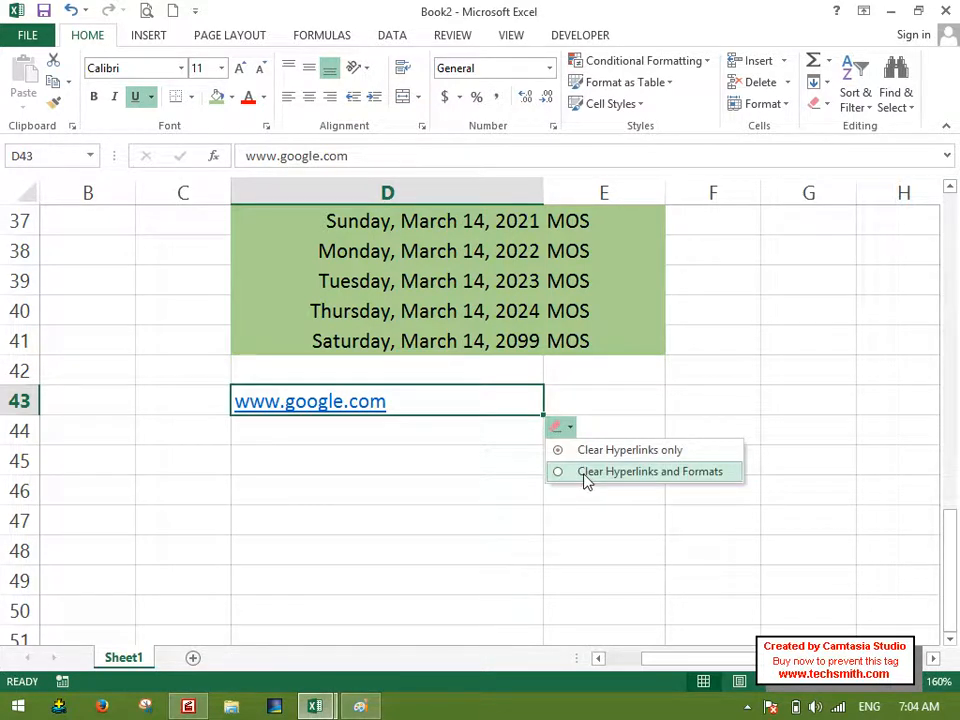
click(587, 474)
click(412, 468)
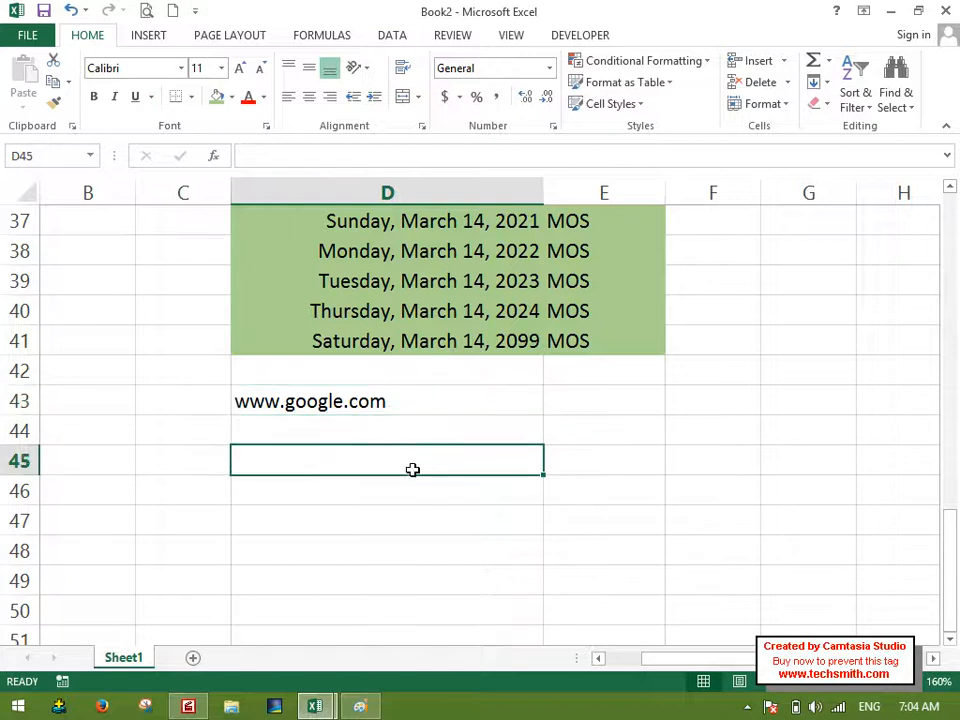
click(347, 400)
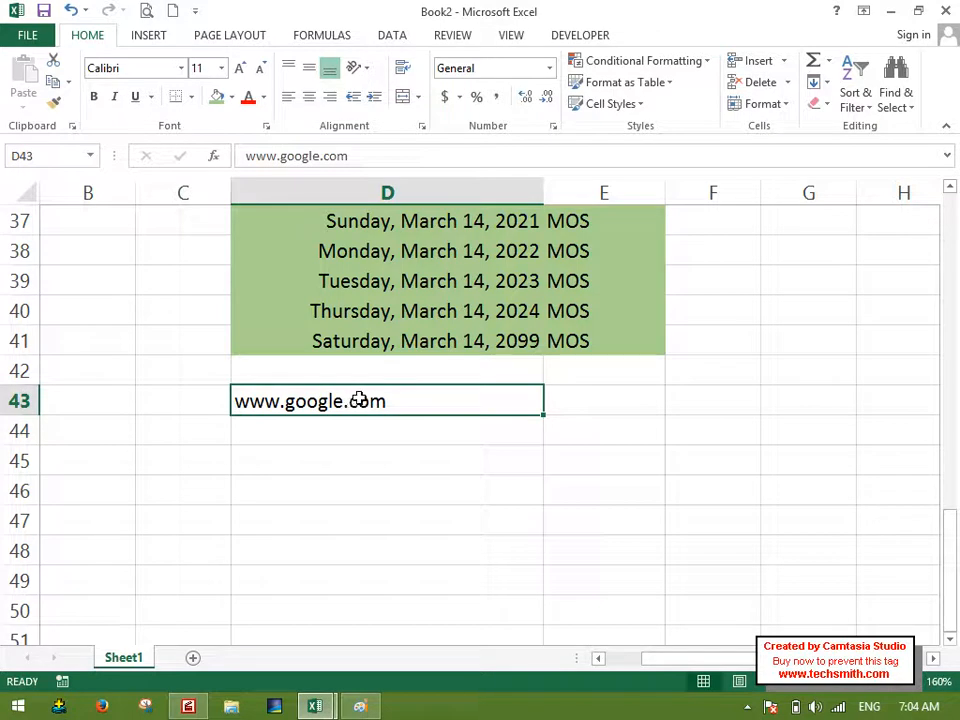
Insert a hyperlink in D44 to the existing file What is Microsoft Word.docx in the Documents folder.
click(366, 440)
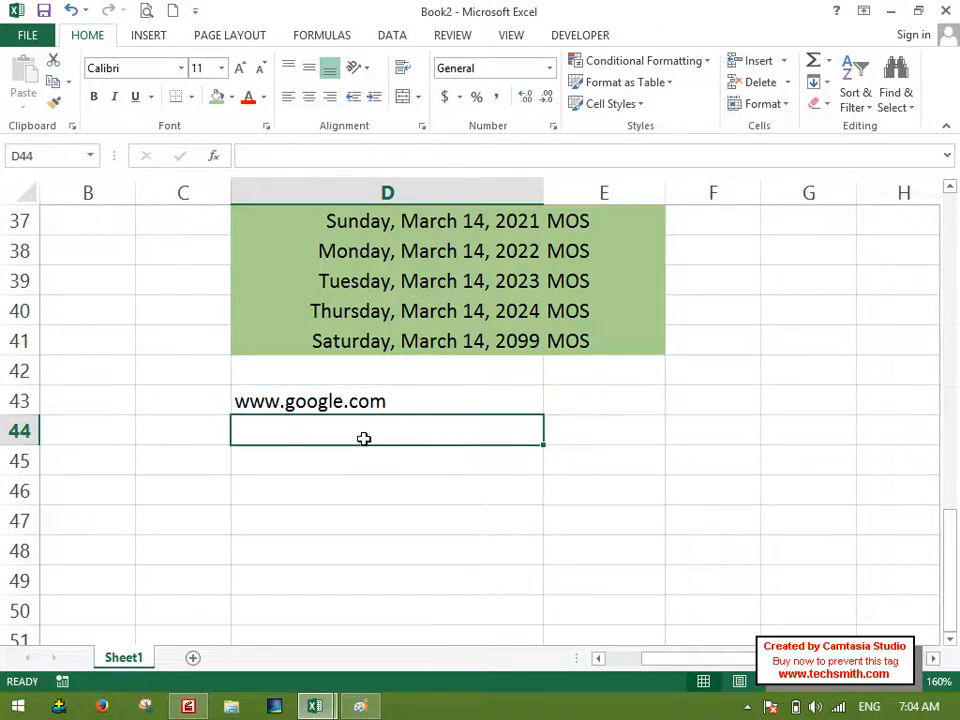
click(152, 37)
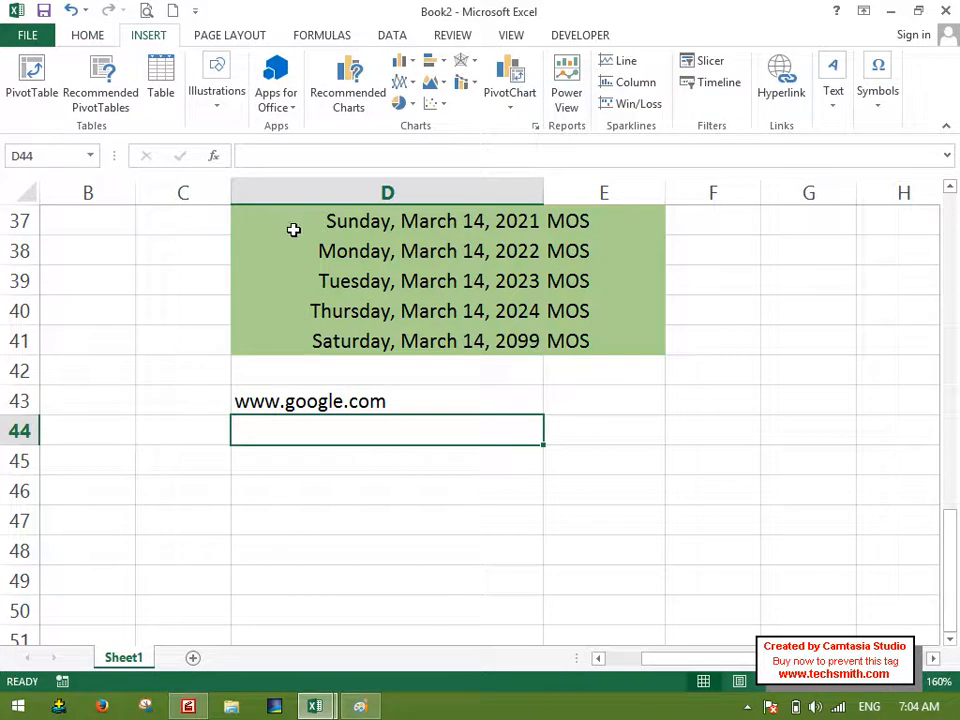
click(781, 80)
drag(846, 200, 845, 285)
click(595, 280)
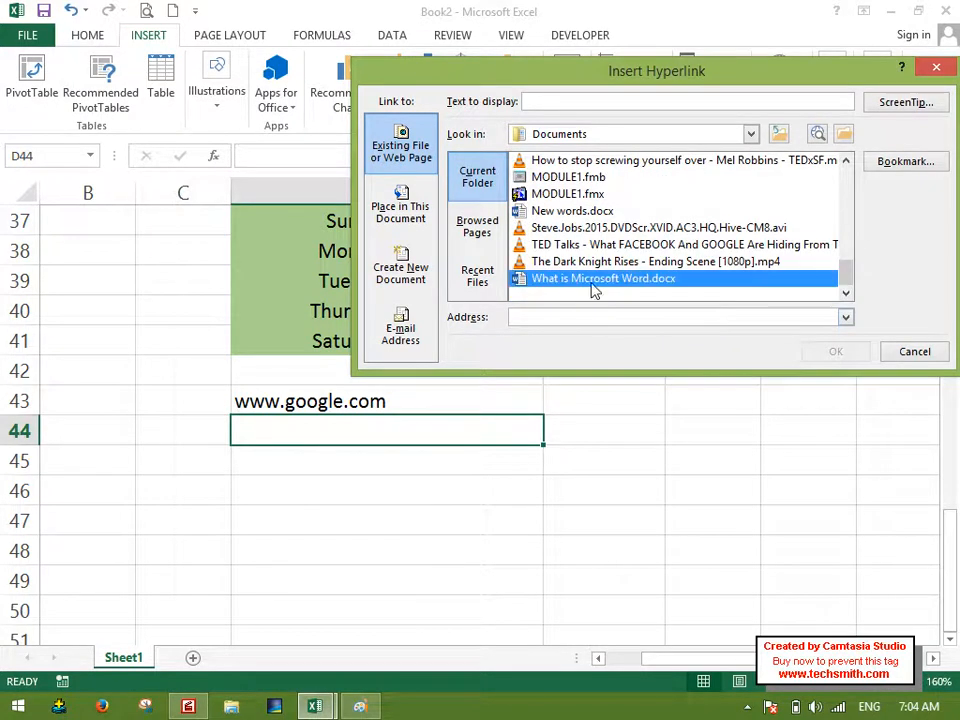
click(834, 355)
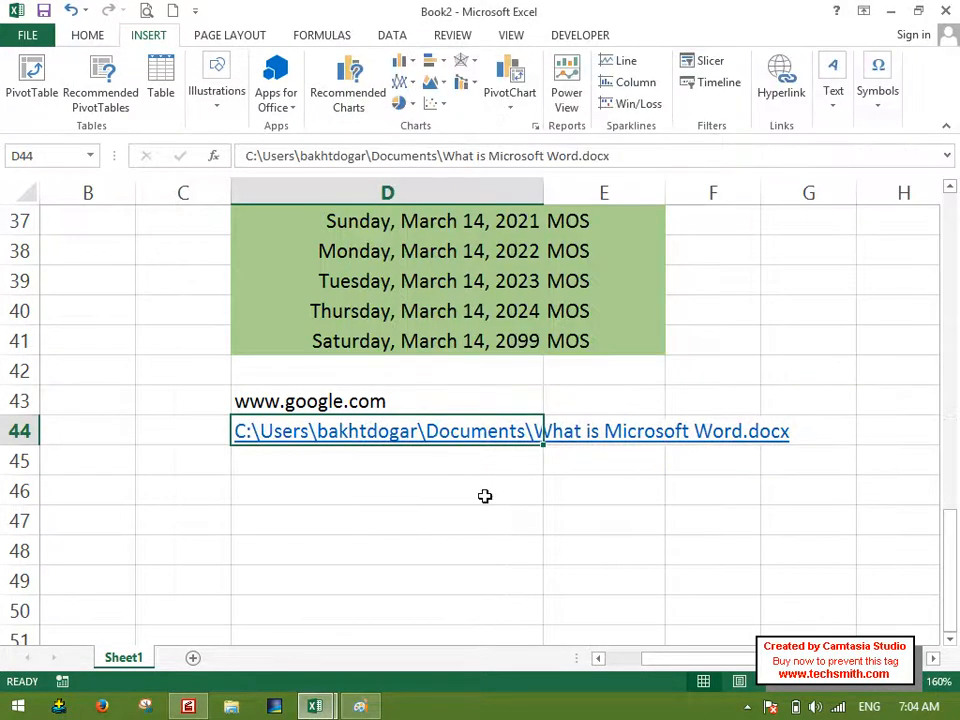
Apply Clear Hyperlinks to the file link in D44 with the Clear Hyperlinks and Formats option.
click(87, 35)
click(818, 104)
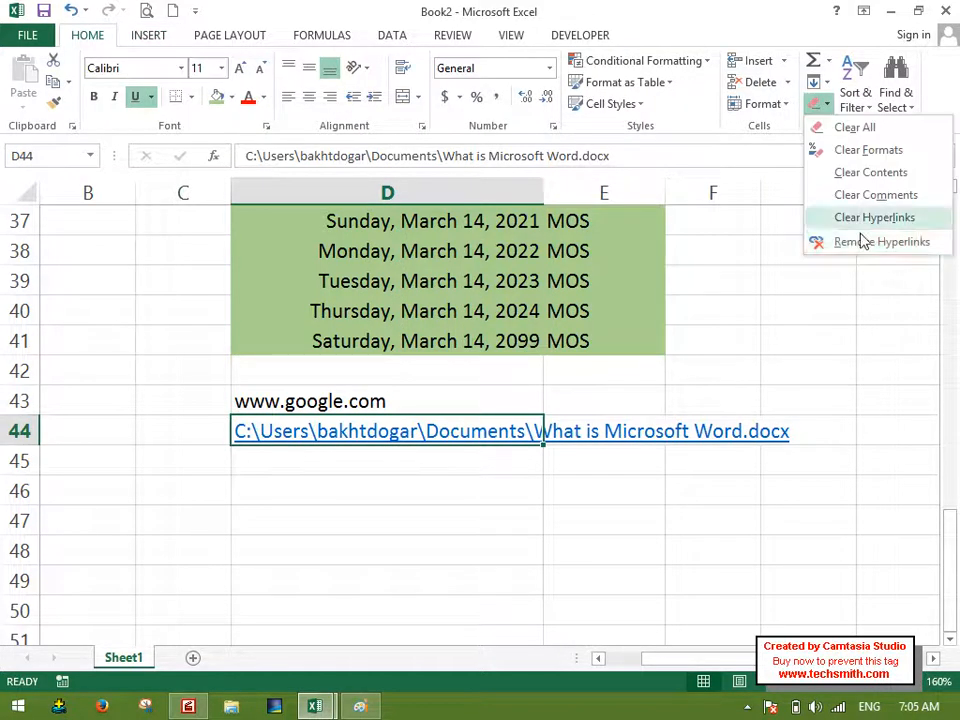
click(818, 217)
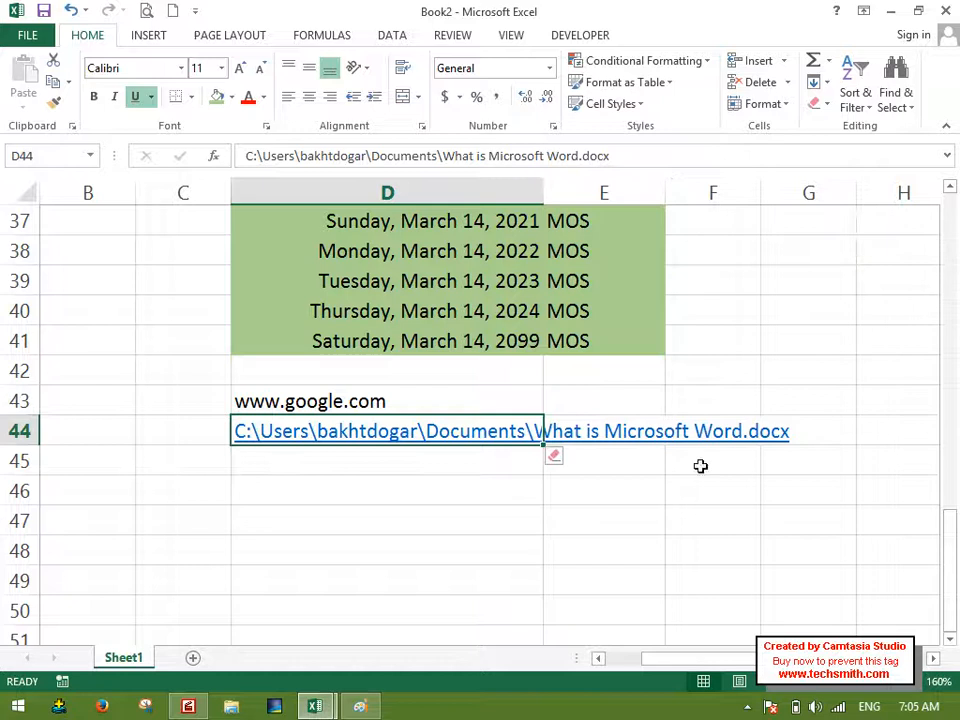
click(558, 457)
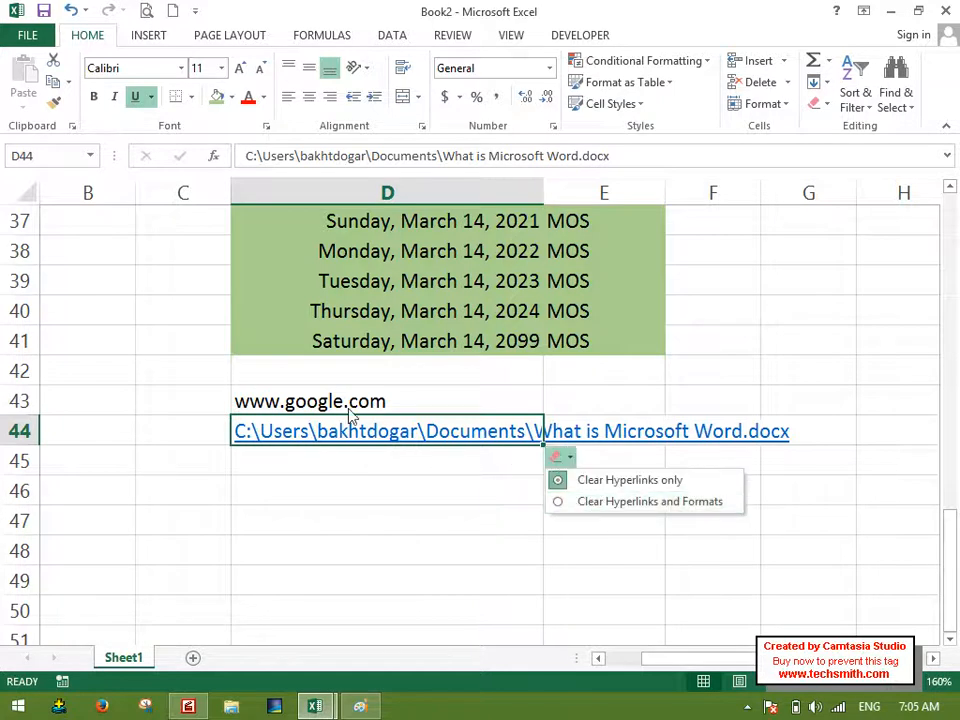
click(590, 503)
click(418, 482)
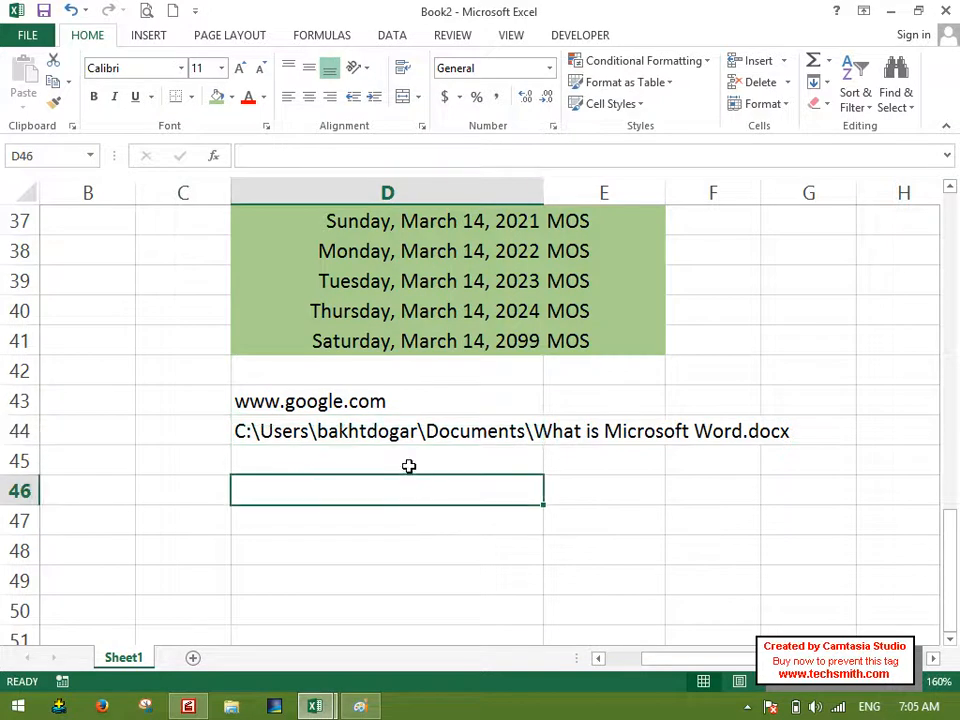
Undo the last hyperlink and format clearing in D44.
click(398, 432)
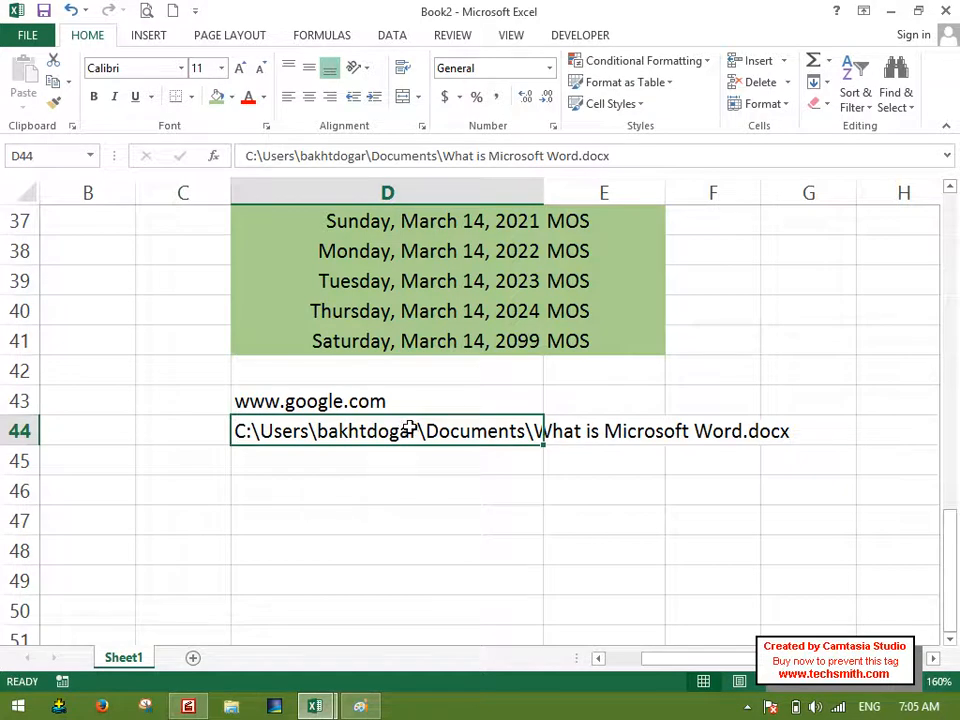
click(828, 85)
click(748, 239)
double_click(379, 431)
key(Return)
click(386, 429)
key(ctrl+z)
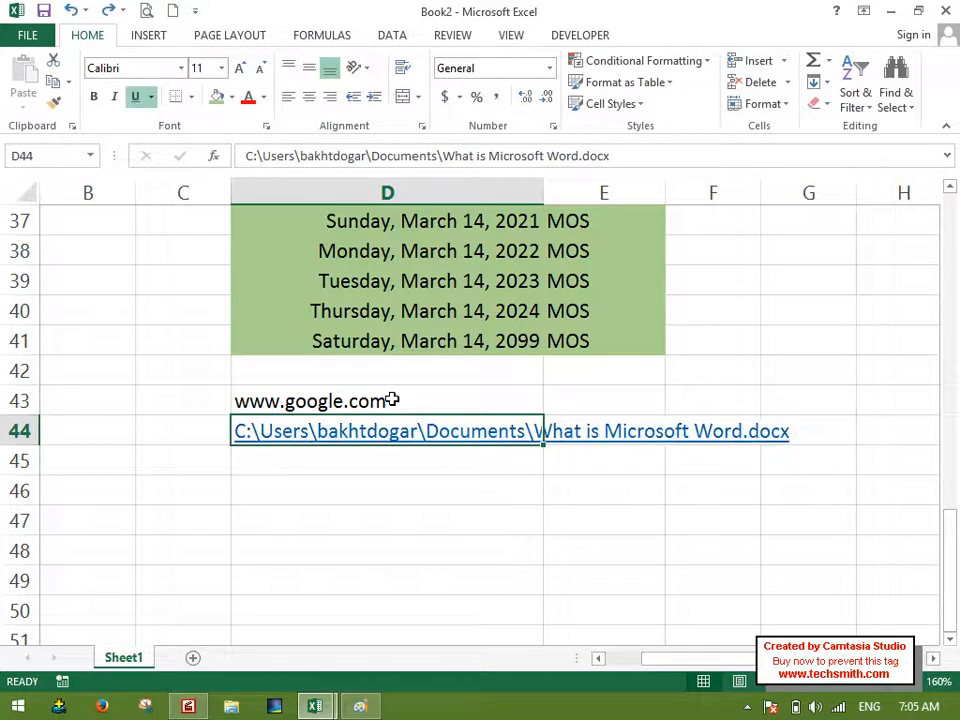
Follow the hyperlink in D44 to the Word document, look through its text and close the document.
click(448, 443)
click(532, 437)
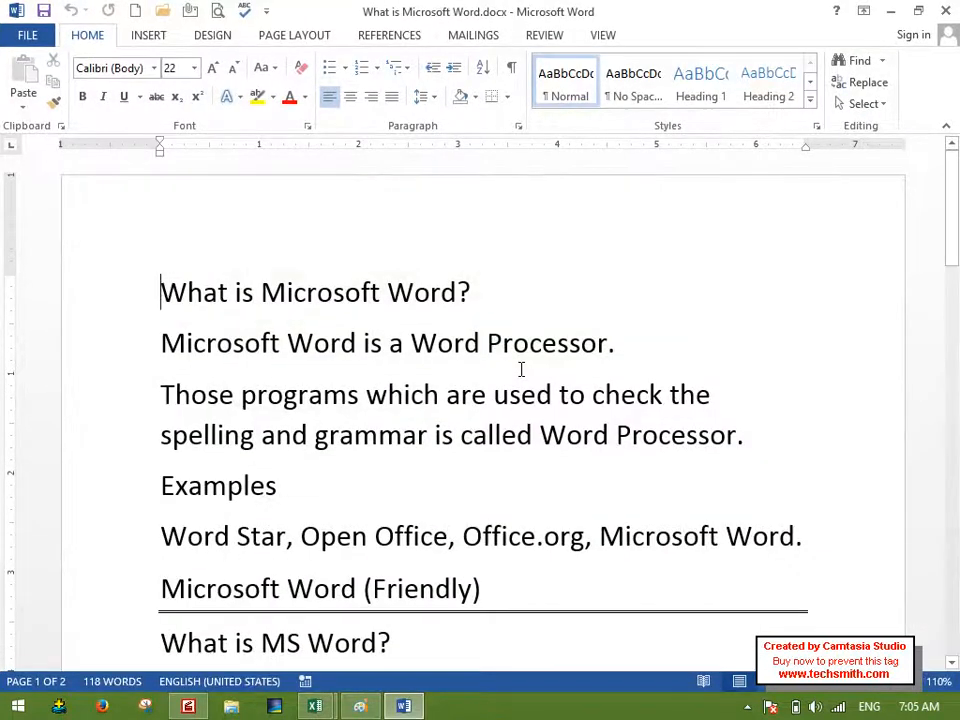
scroll(598, 441, down, 4)
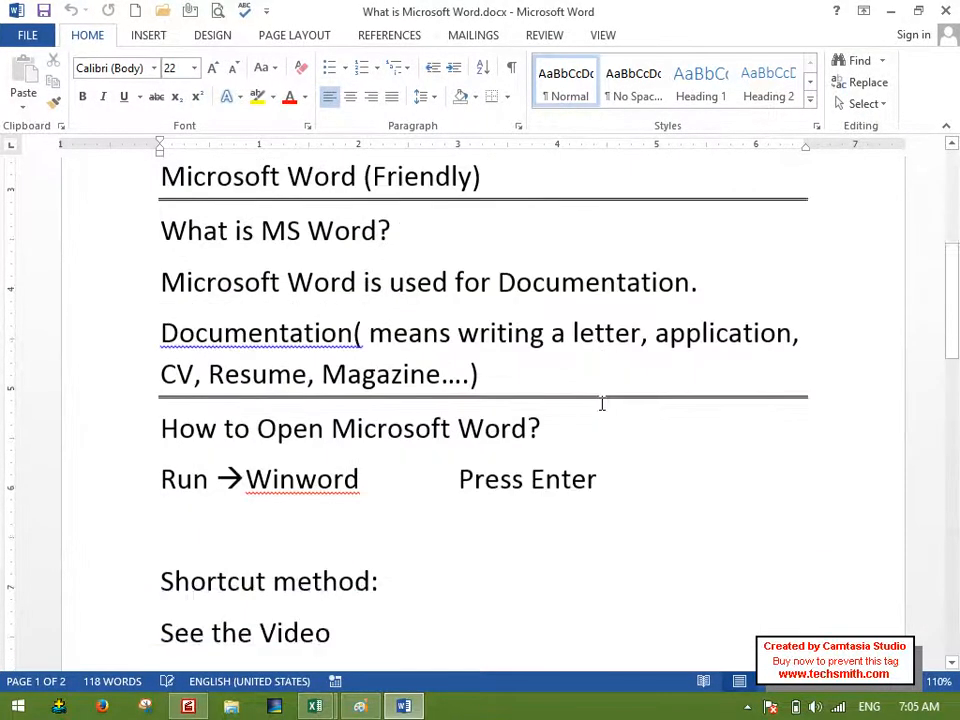
scroll(602, 403, up, 1)
click(946, 10)
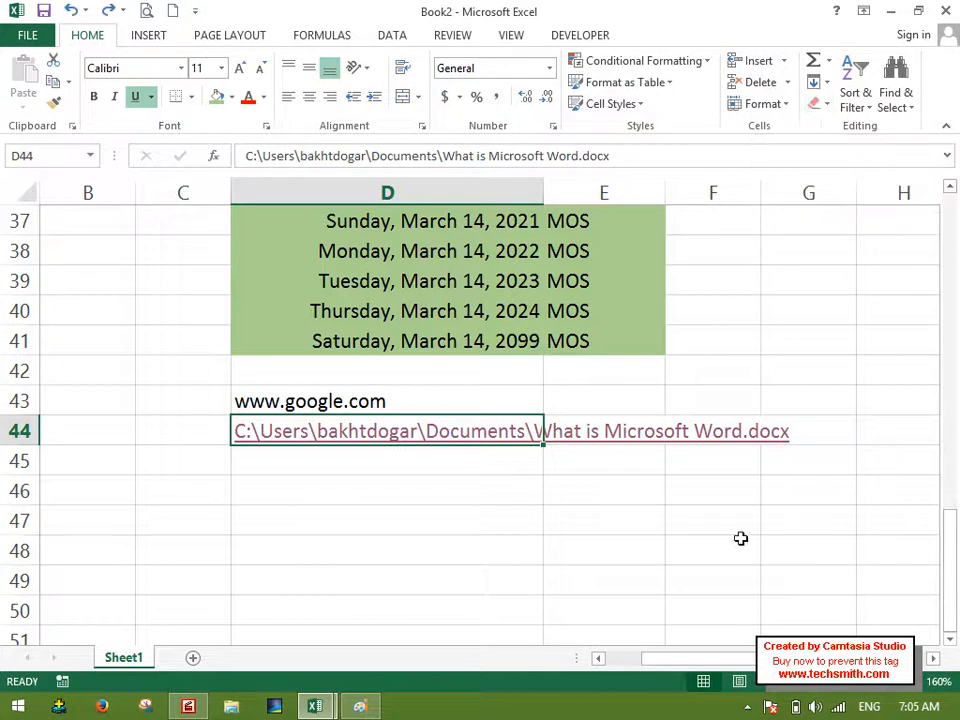
Close the Book2 workbook without saving its changes.
click(440, 533)
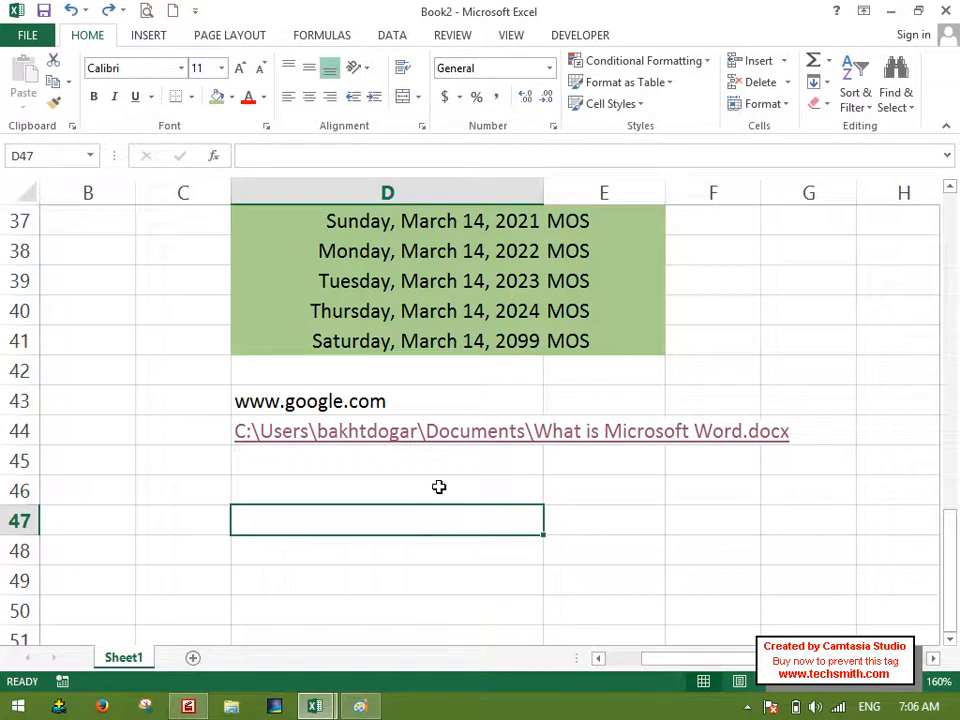
click(945, 10)
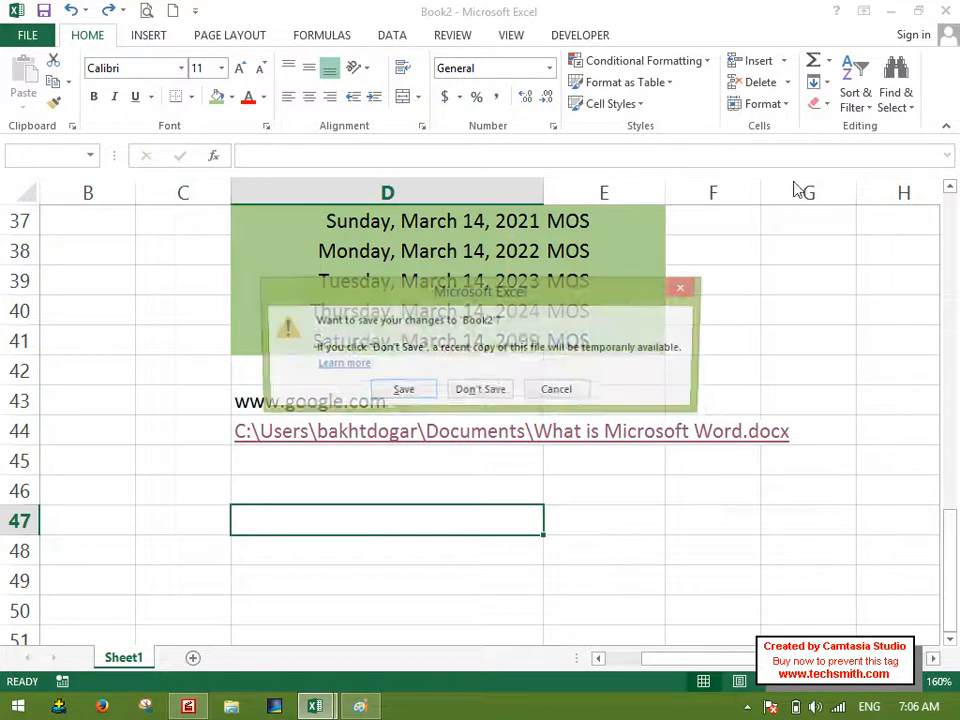
click(472, 391)
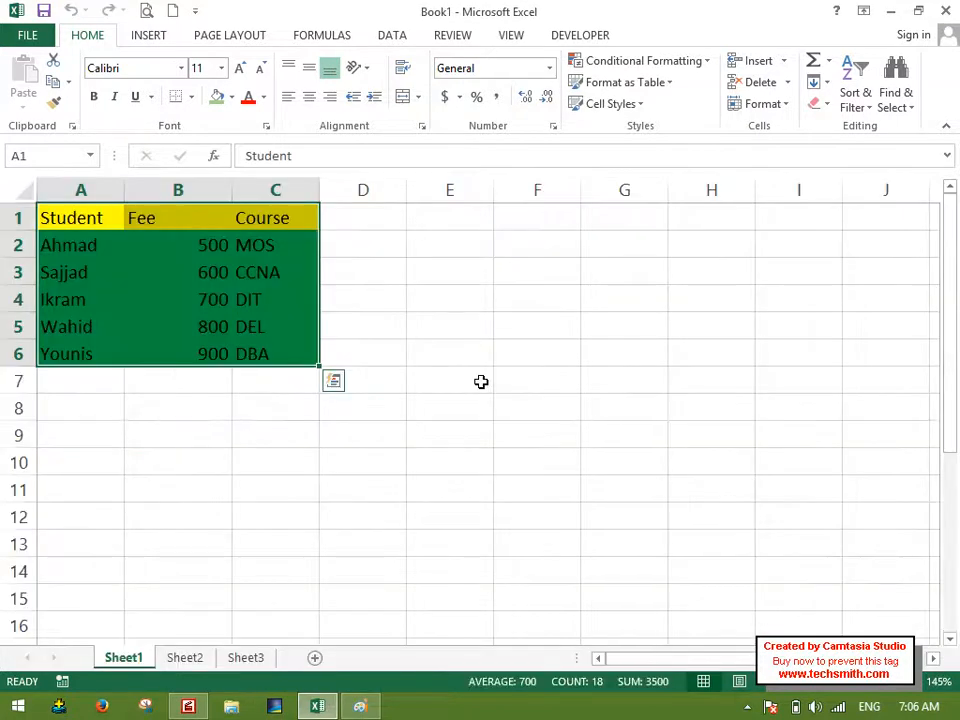
Open the Save As dialog for the Book1 workbook and cancel it.
key(F12)
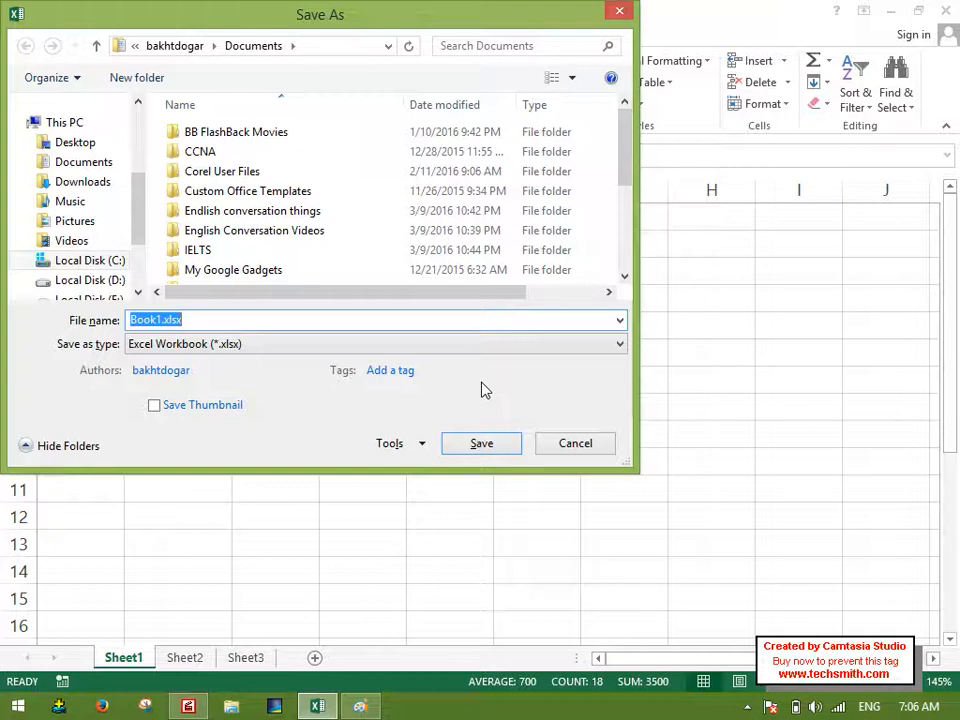
click(573, 451)
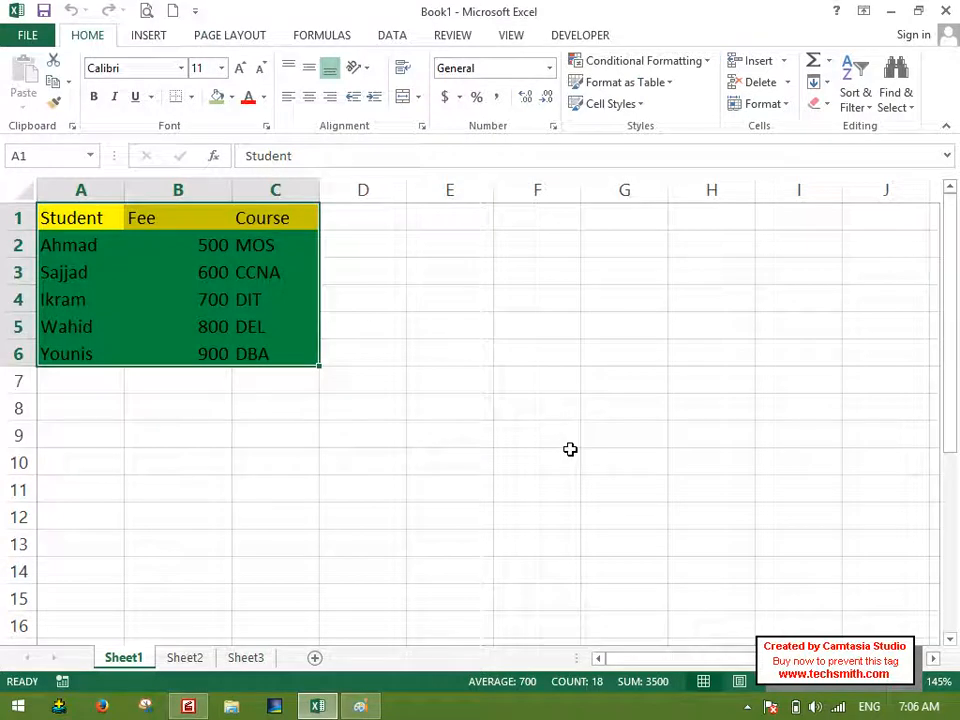